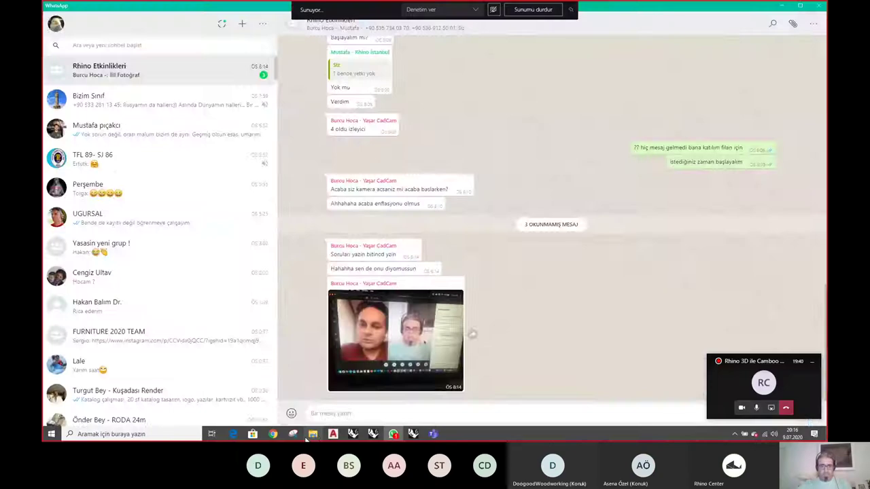
Switch to File Explorer and open the pavilion photo 09_CAMBOO_01B.jpg from the Online folder
left_click(311, 435)
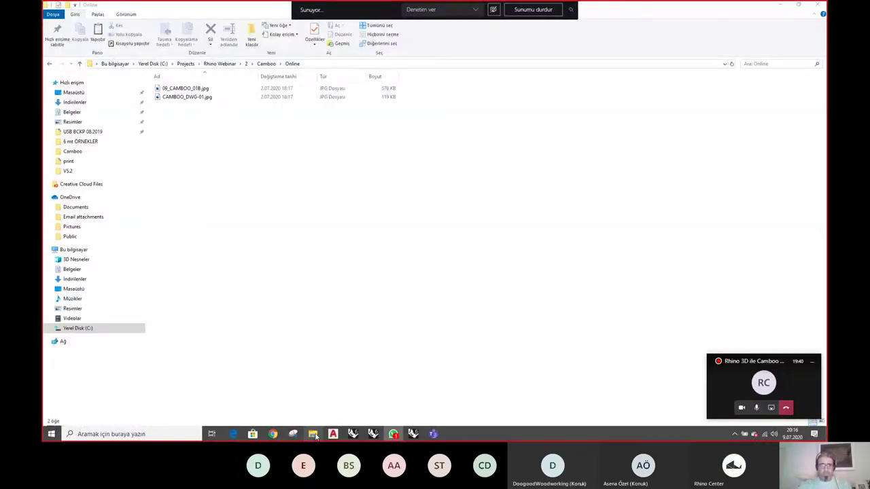
right_click(192, 92)
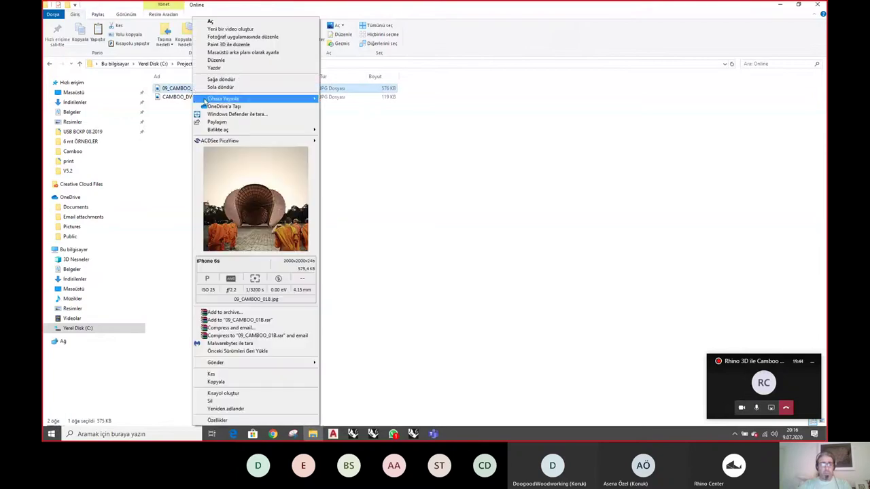
left_click(267, 184)
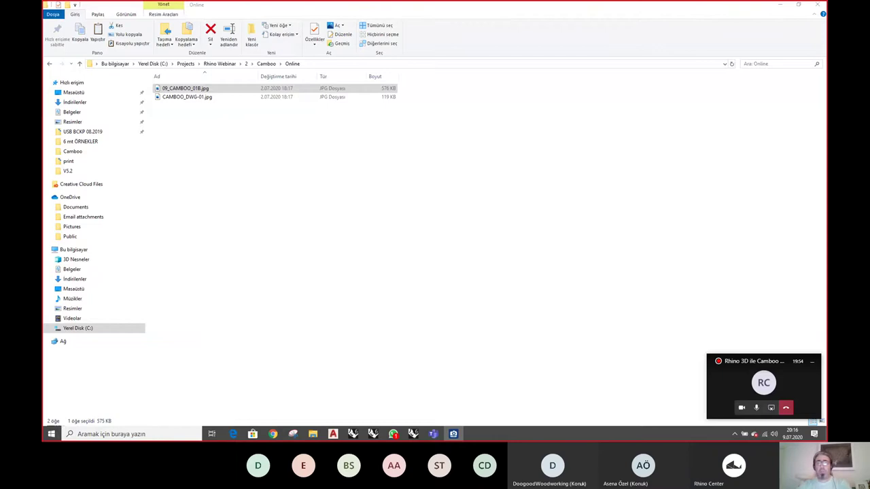
key("Escape")
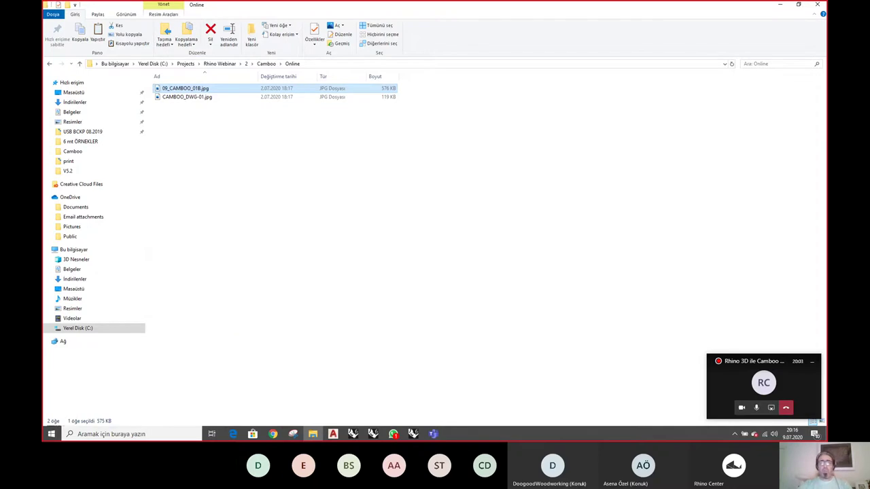
key("Return")
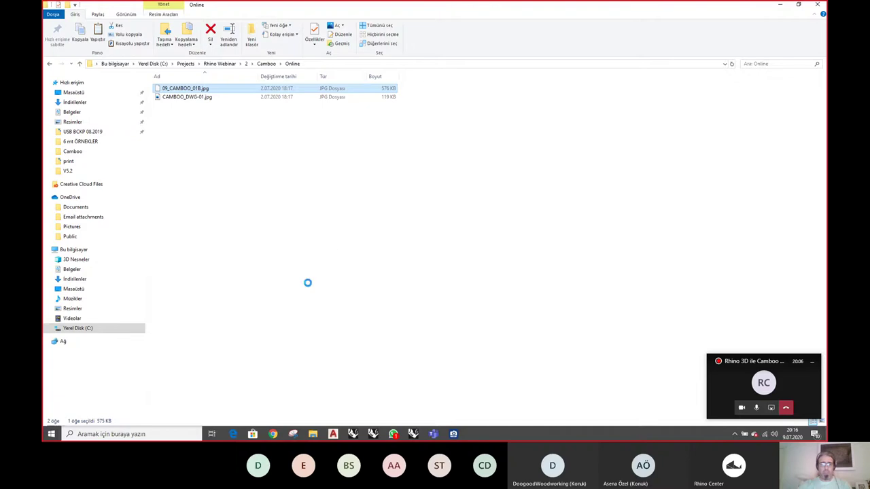
Enlarge the thumbnails of the two Camboo images in the Online folder
left_click(210, 130)
scroll(266, 132, "up", 2, "ctrl")
scroll(276, 143, "up", 4, "ctrl")
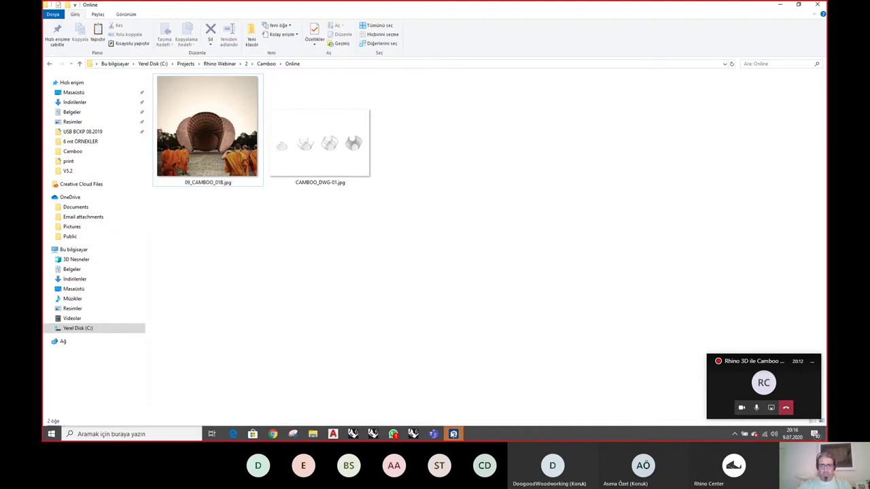
Switch to ACDSee Photo Studio and view the photo 09_CAMBOO_01B.jpg at full size
key("alt+Tab")
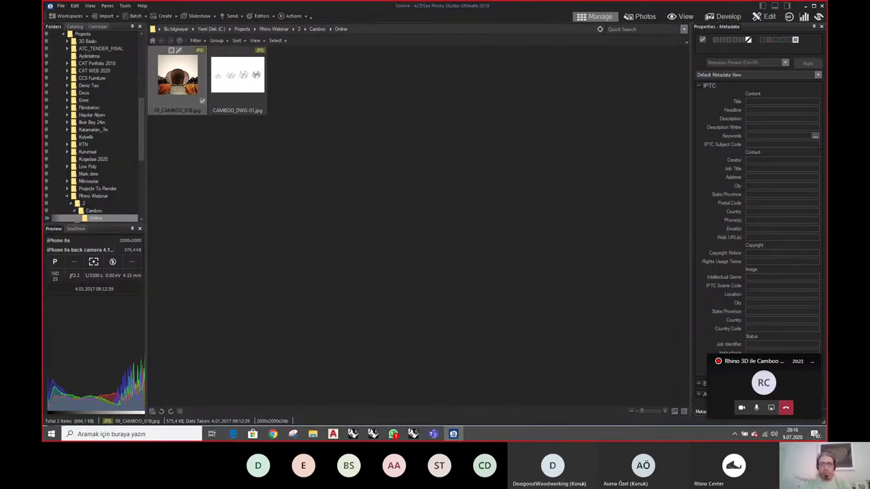
double_click(177, 75)
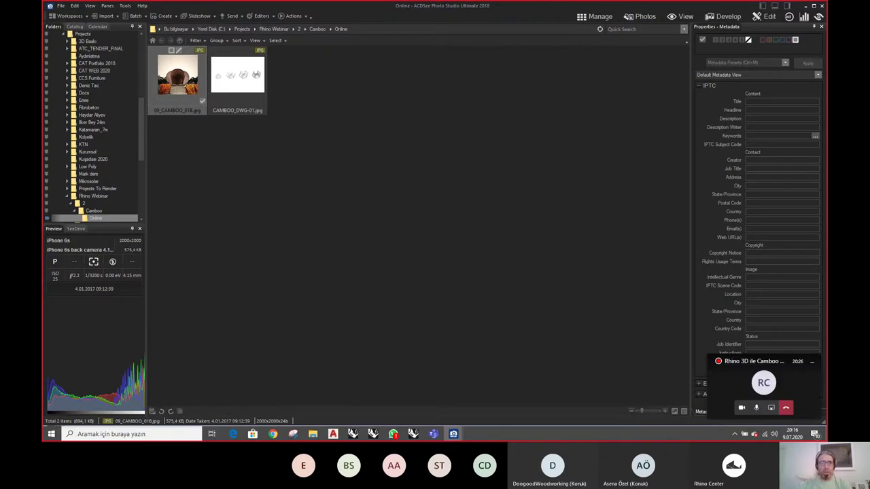
double_click(178, 74)
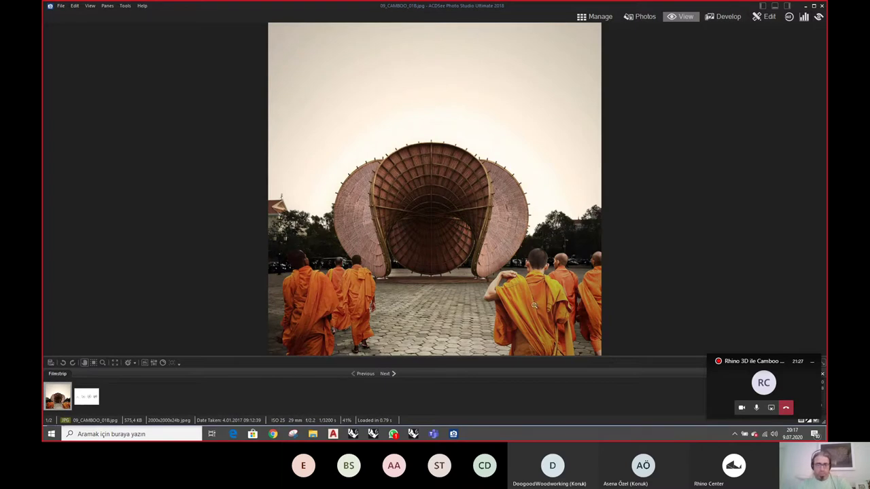
Compare the construction diagram CAMBOO_DWG-01.jpg with the pavilion photo, looking closely at the first stages of the diagram
left_click(389, 374)
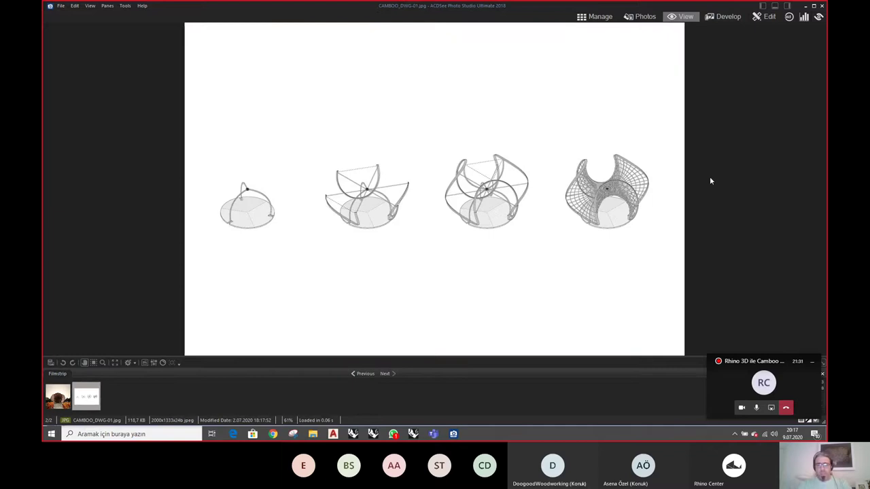
scroll(713, 182, "up", 5, "ctrl")
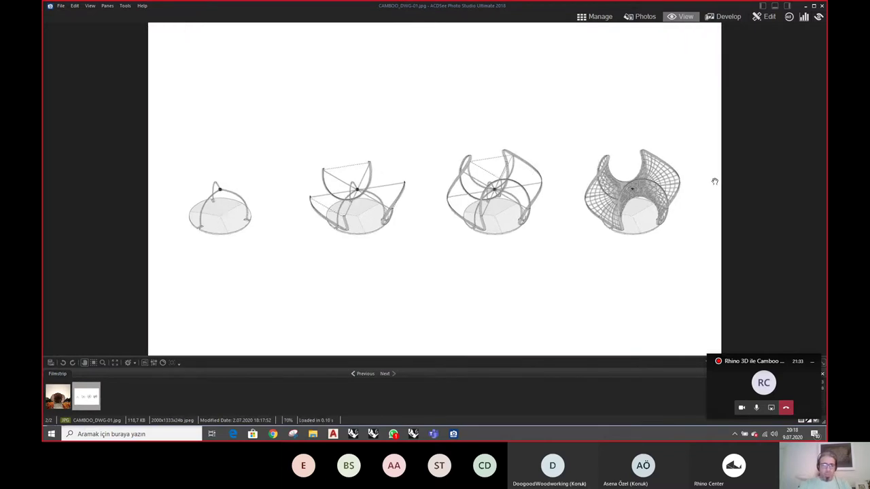
mouse_move(398, 204)
left_mouse_down()
mouse_move(622, 190)
mouse_move(624, 180)
left_mouse_up()
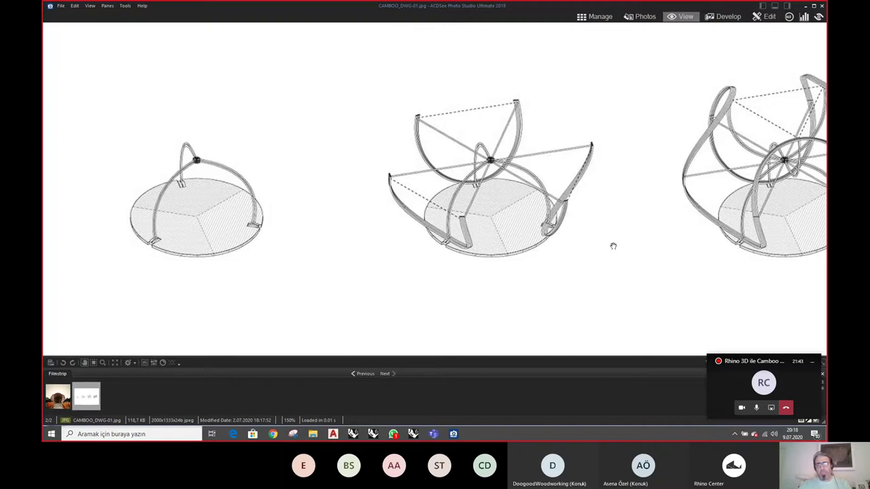
left_click(363, 373)
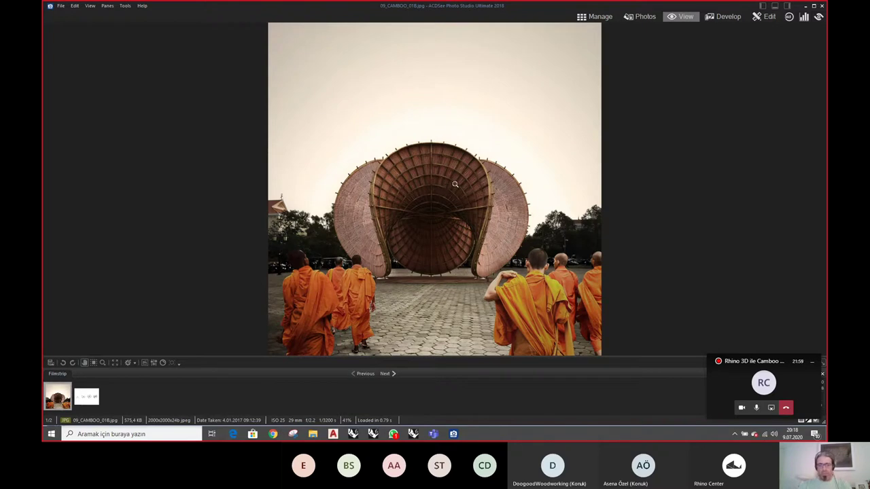
left_click(393, 373)
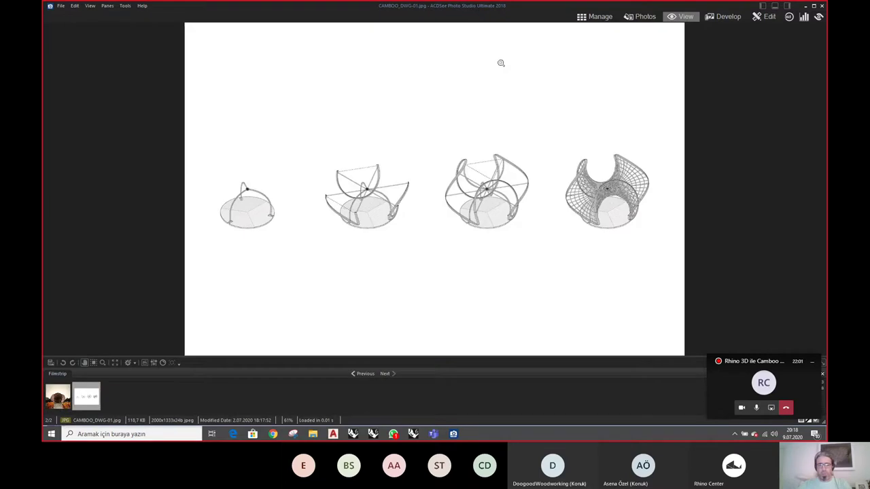
Examine the four construction stages in CAMBOO_DWG-01.jpg up close, from the base circle and arches to the finished lattice shell
left_click(485, 219)
double_click(485, 219)
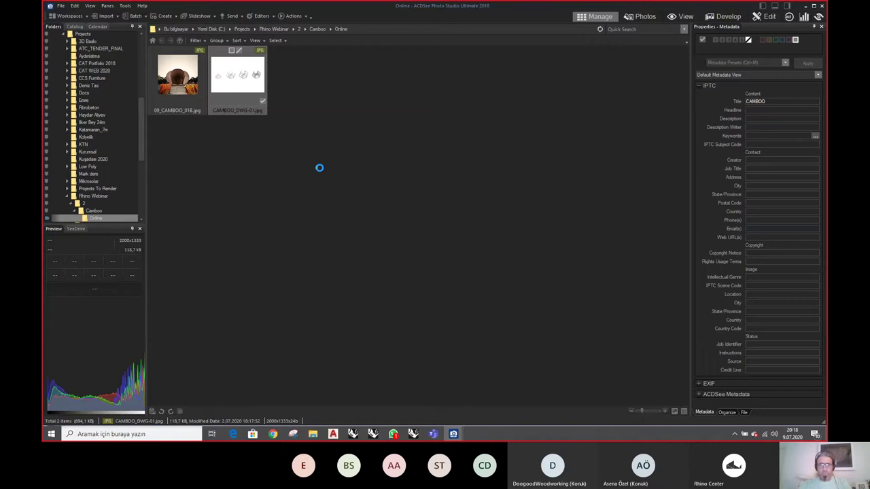
key("Return")
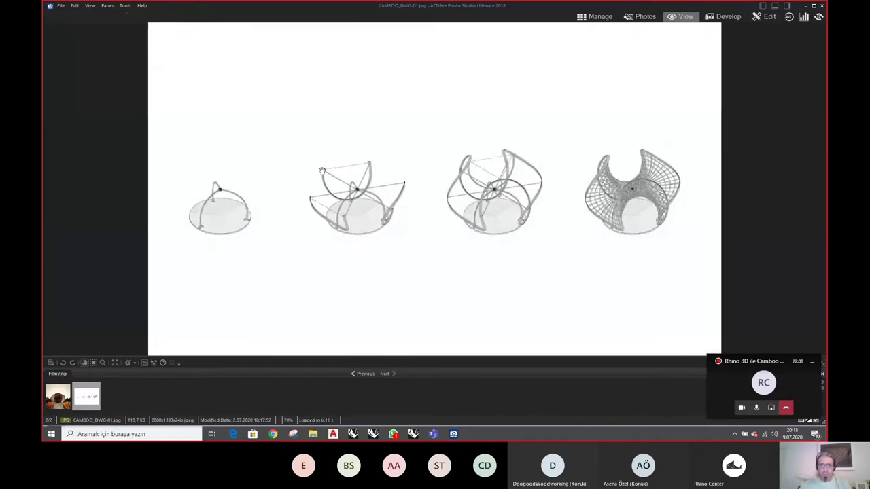
left_click(321, 170)
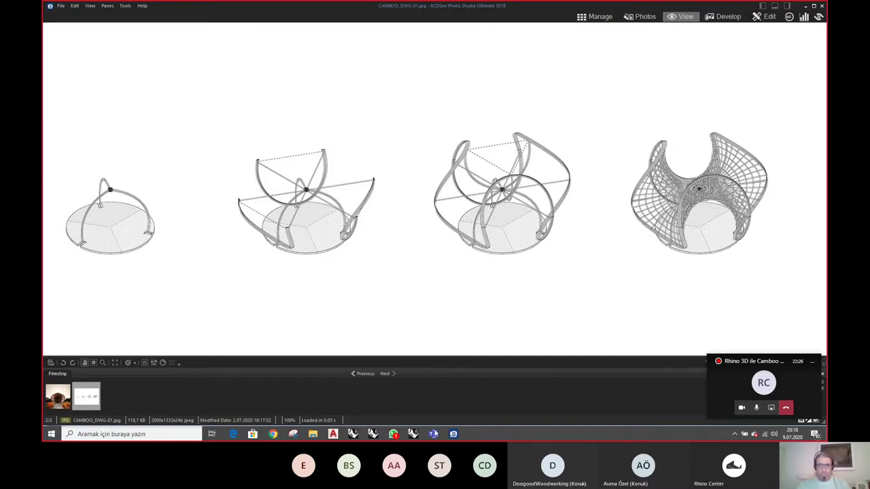
left_click_drag(278, 234, 504, 226)
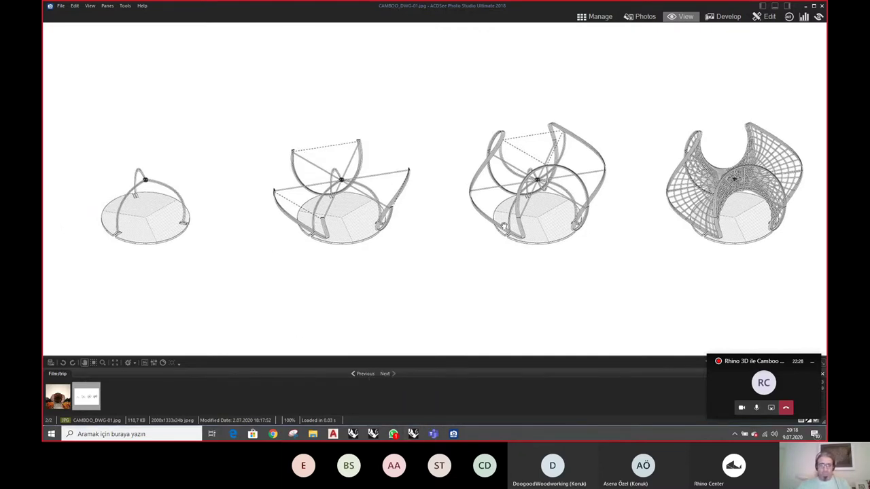
scroll(503, 227, "up", 2, "ctrl")
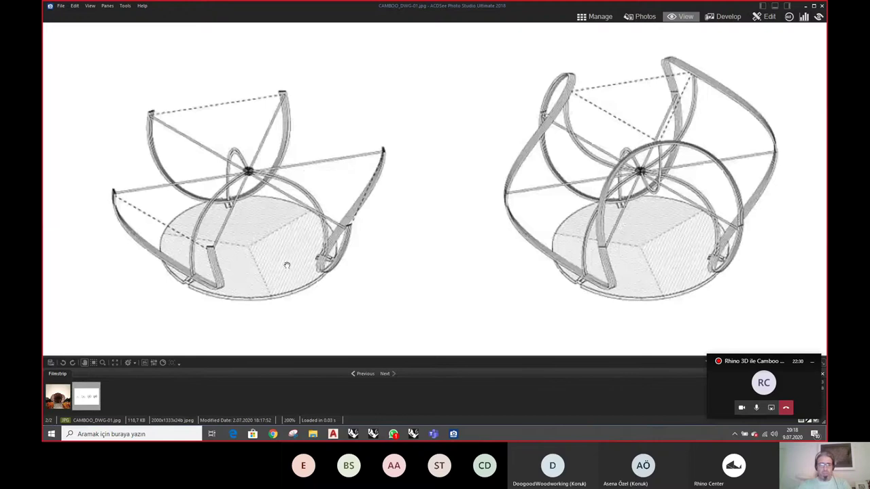
mouse_move(234, 249)
left_mouse_down()
mouse_move(652, 213)
mouse_move(459, 147)
left_mouse_up()
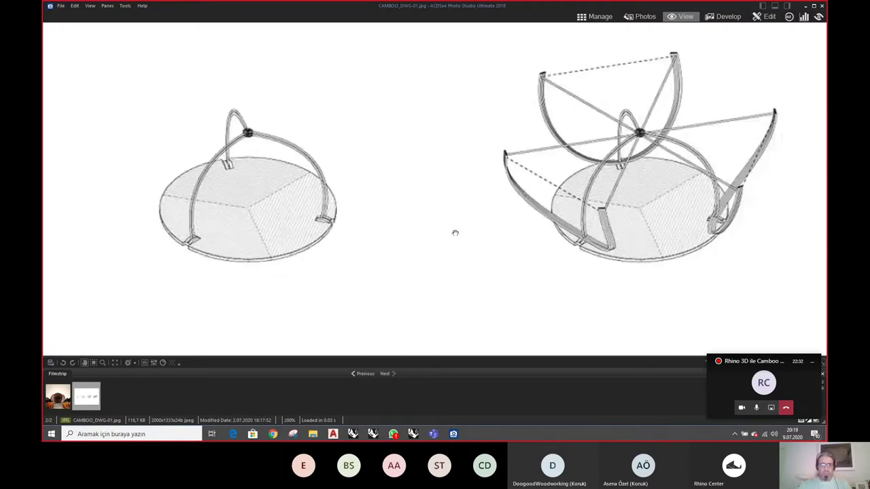
left_click_drag(454, 233, 383, 215)
left_click_drag(589, 216, 282, 235)
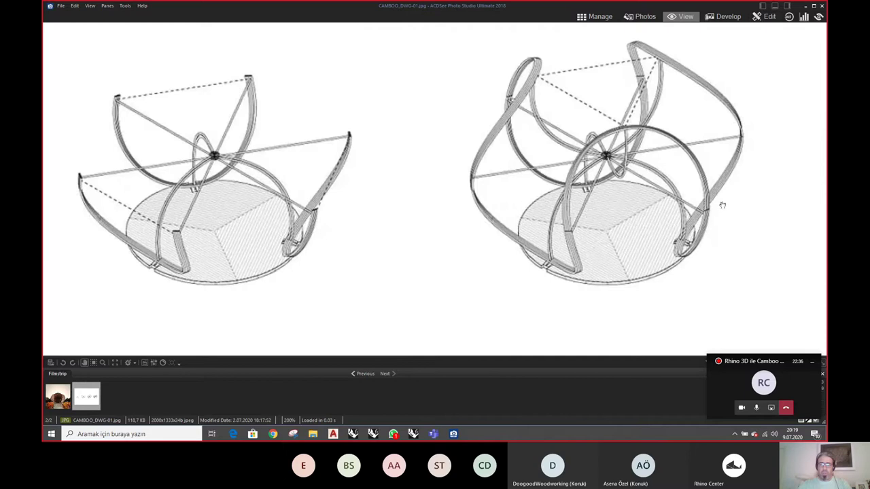
left_click_drag(720, 200, 311, 235)
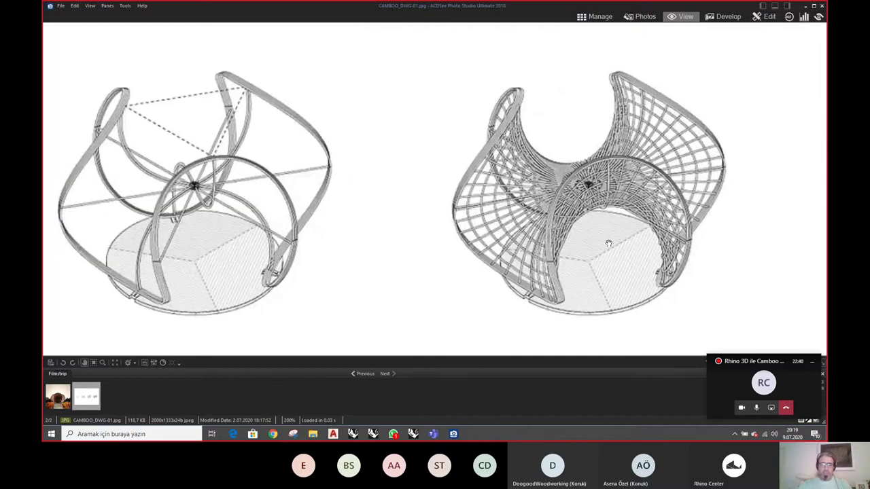
mouse_move(325, 245)
left_mouse_down()
mouse_move(517, 225)
mouse_move(561, 210)
left_mouse_up()
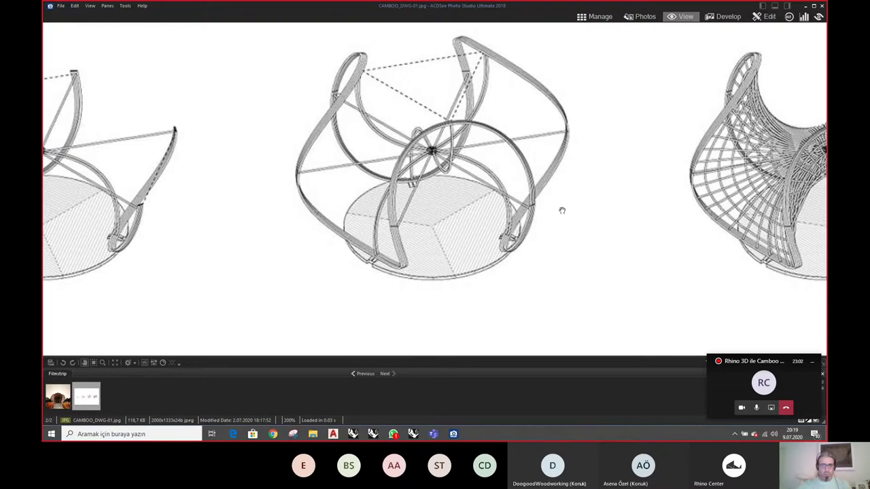
left_click_drag(177, 220, 684, 191)
left_click_drag(270, 206, 480, 233)
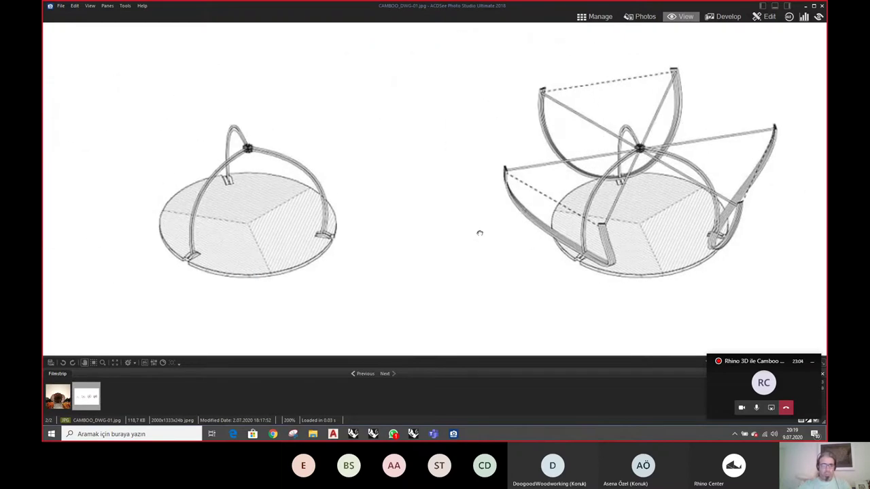
Switch to Rhino and maximize the Top viewport around the origin
left_click(414, 433)
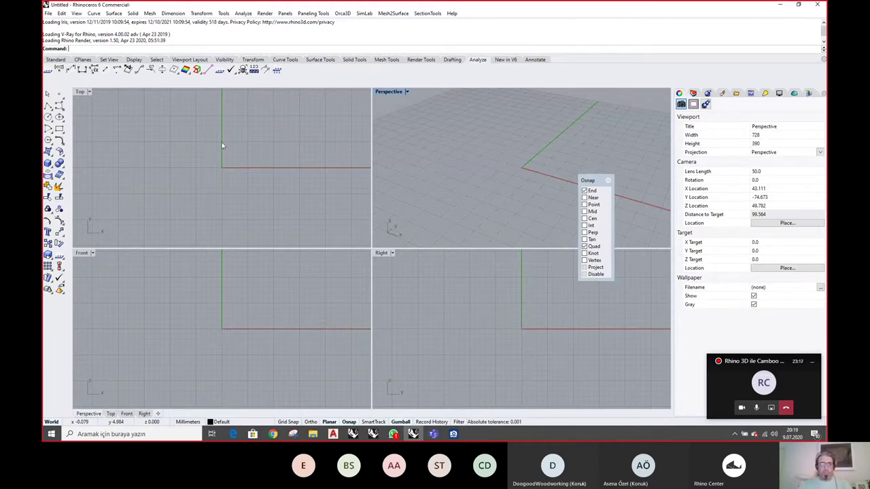
double_click(81, 92)
scroll(380, 232, "down", 2)
right_click_drag(393, 207, 394, 233)
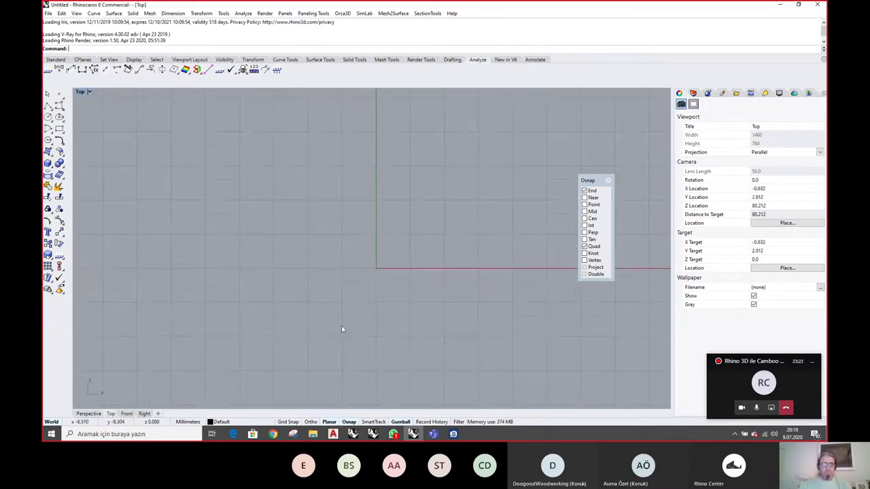
right_click_drag(355, 299, 357, 278)
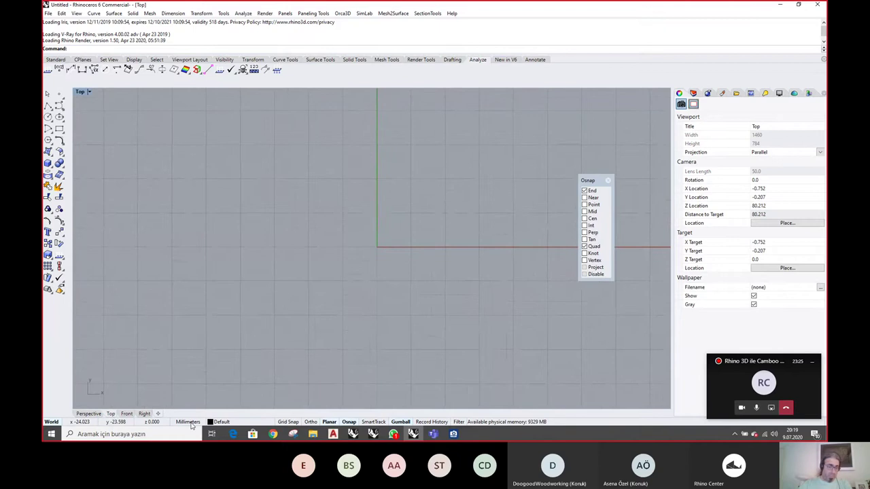
mouse_move(328, 310)
right_mouse_down()
mouse_move(313, 303)
mouse_move(320, 304)
right_mouse_up()
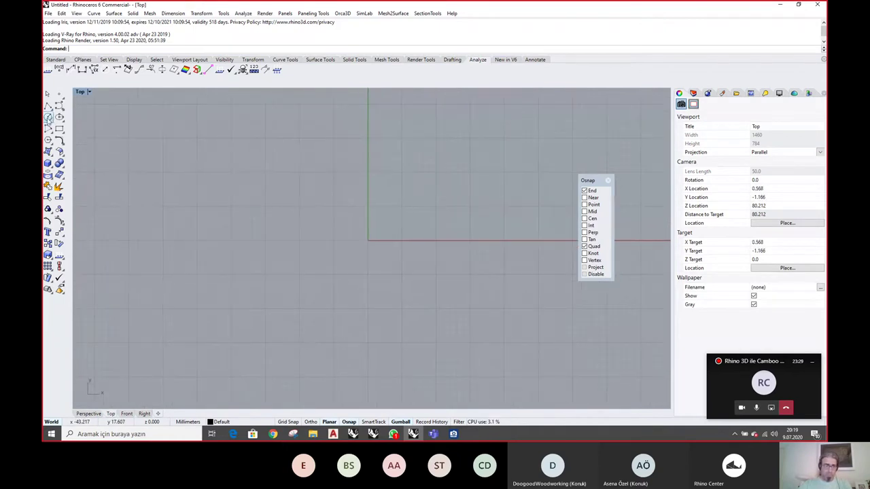
Draw a circle centred on the origin (0) with a diameter of 8000 mm in the Top view
left_click(47, 116)
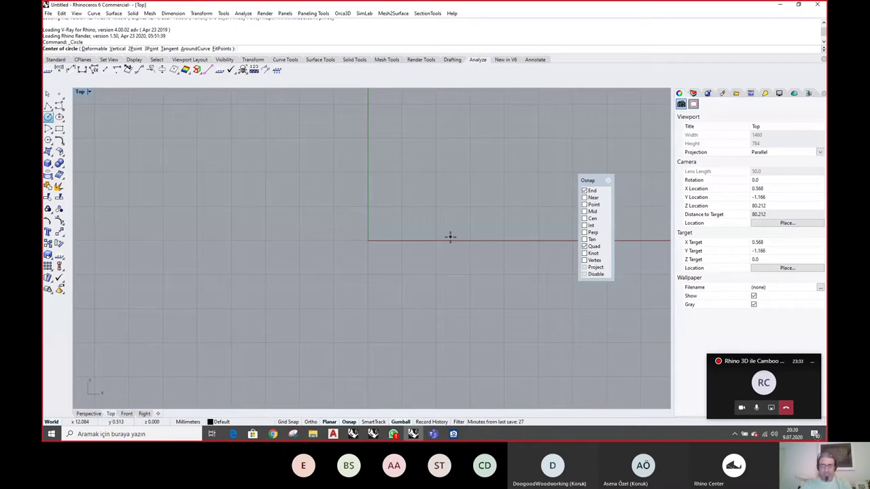
type("0")
key("Return")
scroll(386, 193, "down", 10)
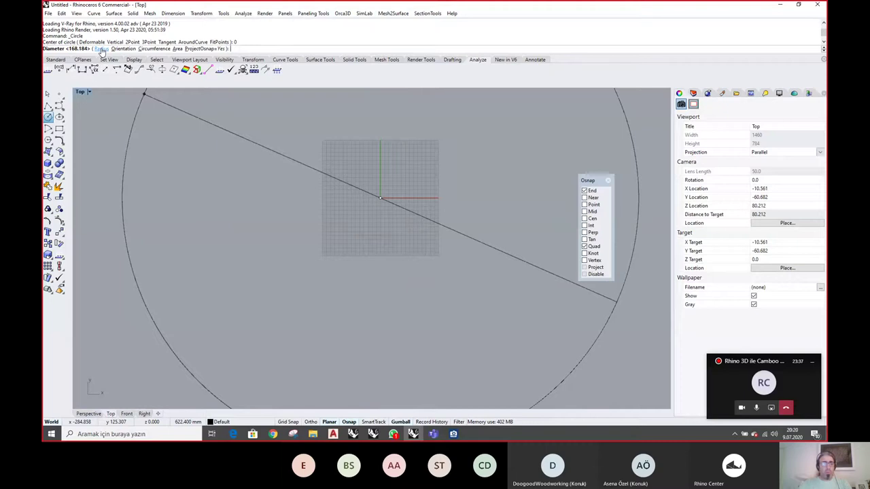
scroll(433, 145, "up", 5)
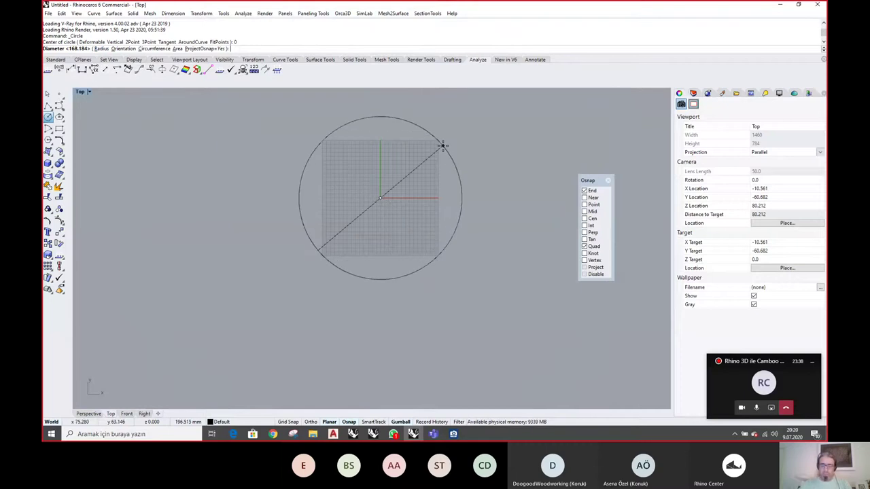
type("800")
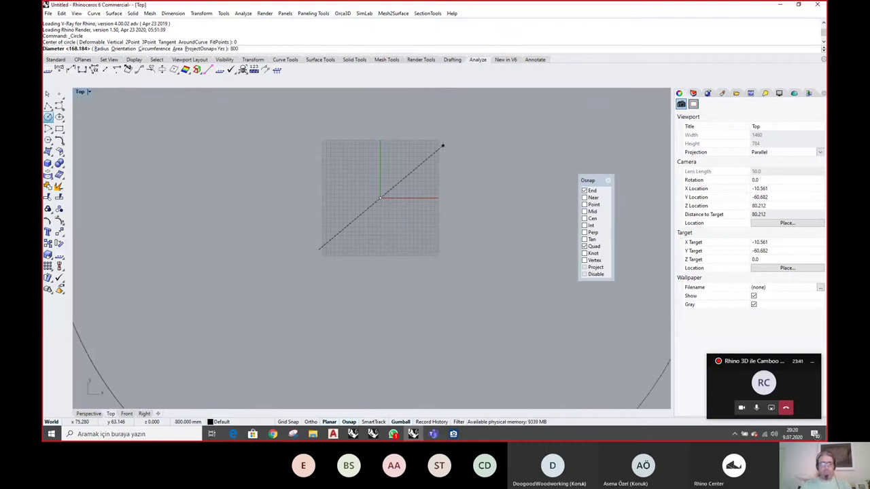
type("0")
key("Return")
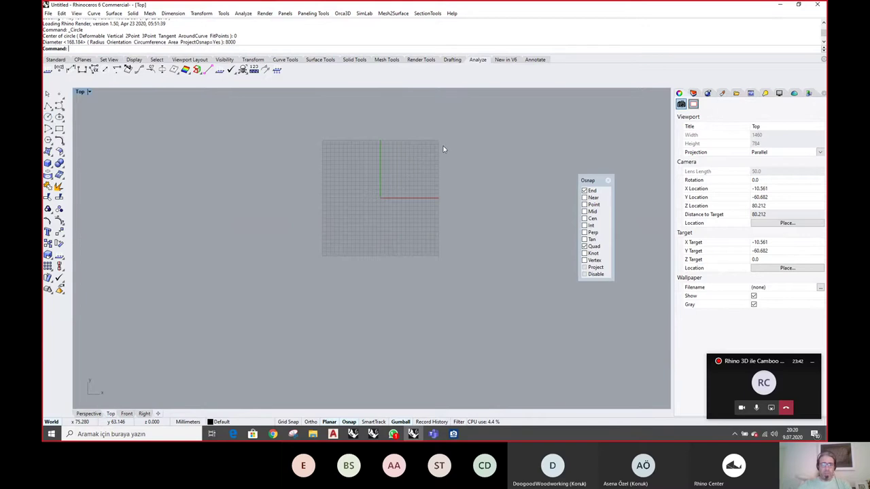
scroll(388, 194, "down", 2)
scroll(386, 191, "down", 20)
right_click_drag(407, 192, 396, 226)
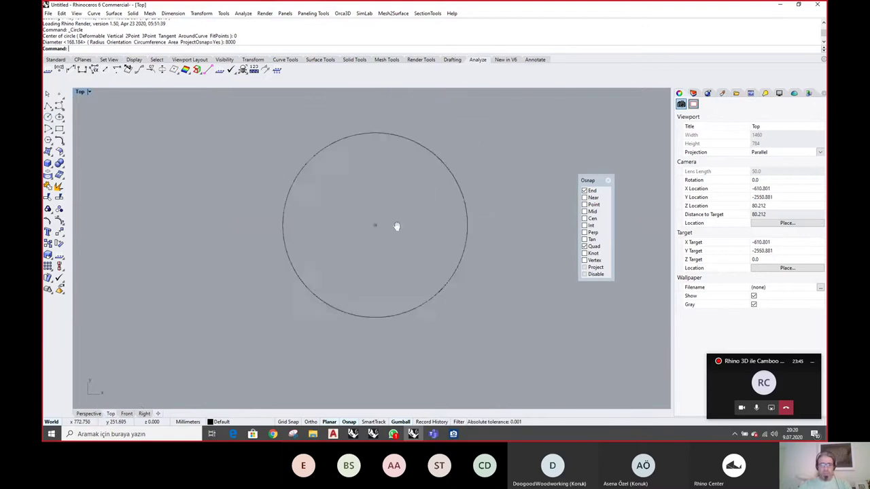
scroll(398, 210, "up", 3)
right_click_drag(404, 194, 404, 202)
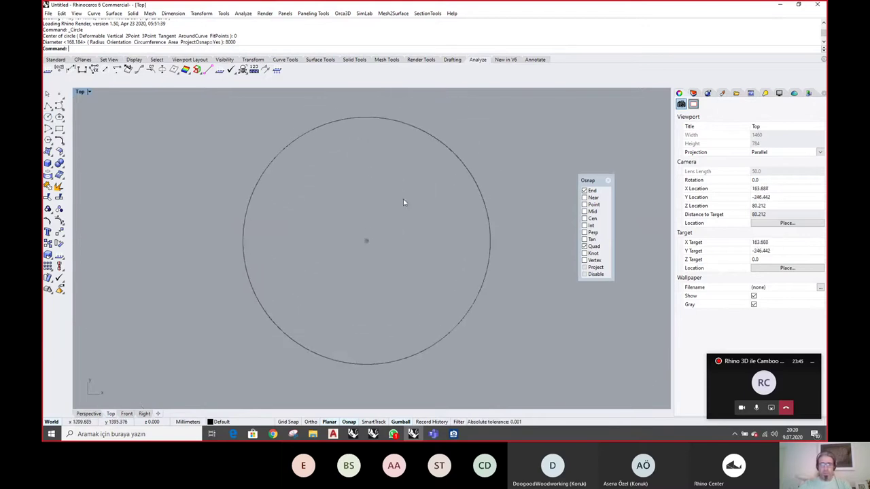
Measure the circle's diameter between two opposite quadrant points, using only the Quad object snap
left_click(82, 70)
right_click(597, 247)
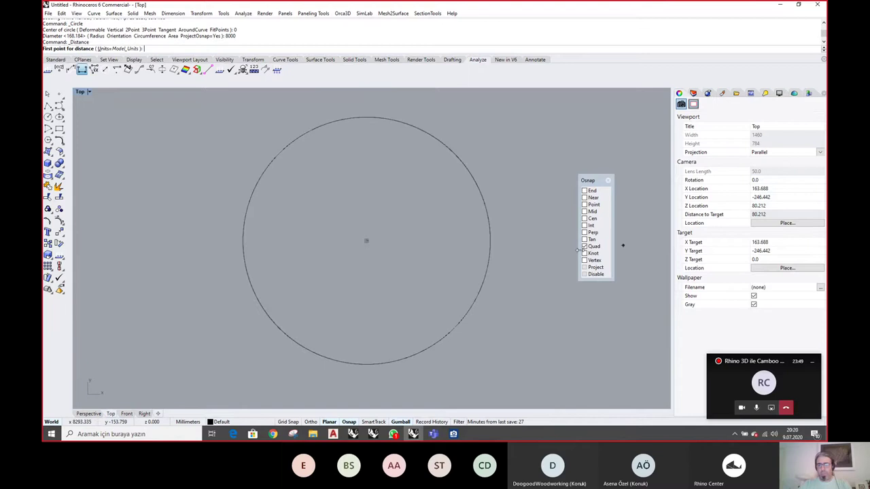
left_click(489, 241)
left_click(243, 242)
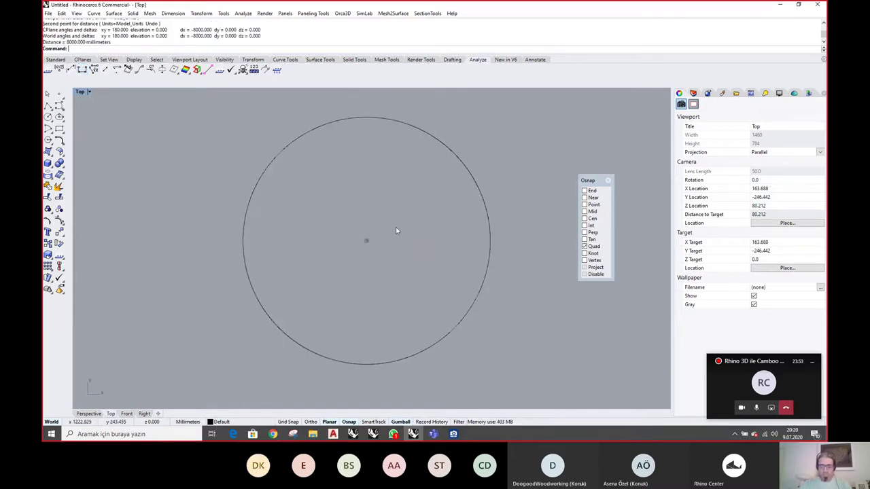
Check the base in CAMBOO_DWG-01.jpg, and draw a second circle centred on the origin (0) with a diameter of 7000 mm in Rhino
left_click(454, 434)
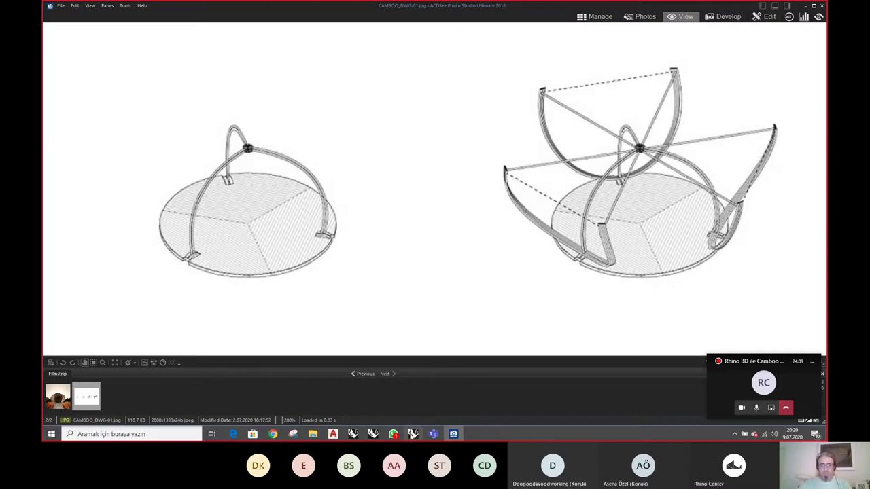
left_click(412, 435)
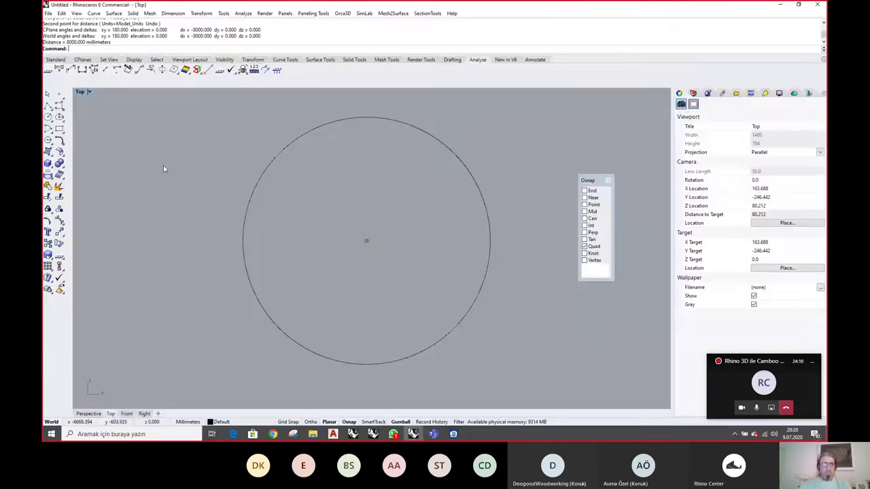
left_click(49, 115)
type("0")
key("Return")
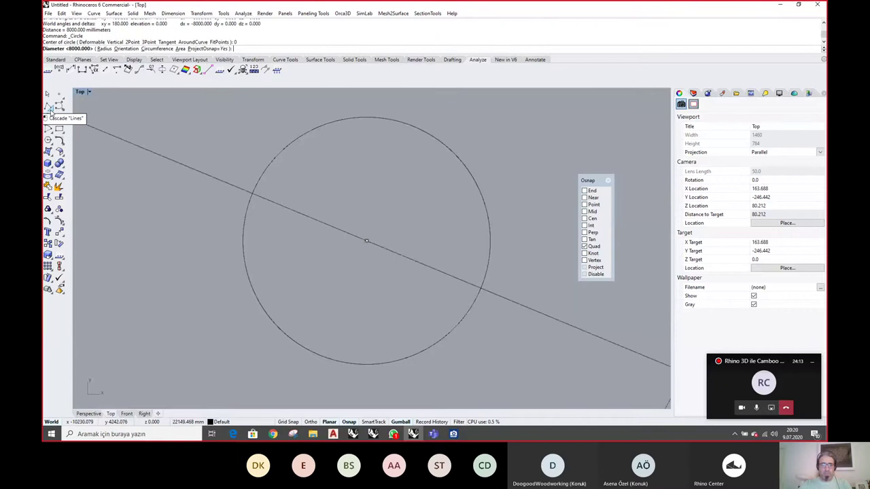
type("7")
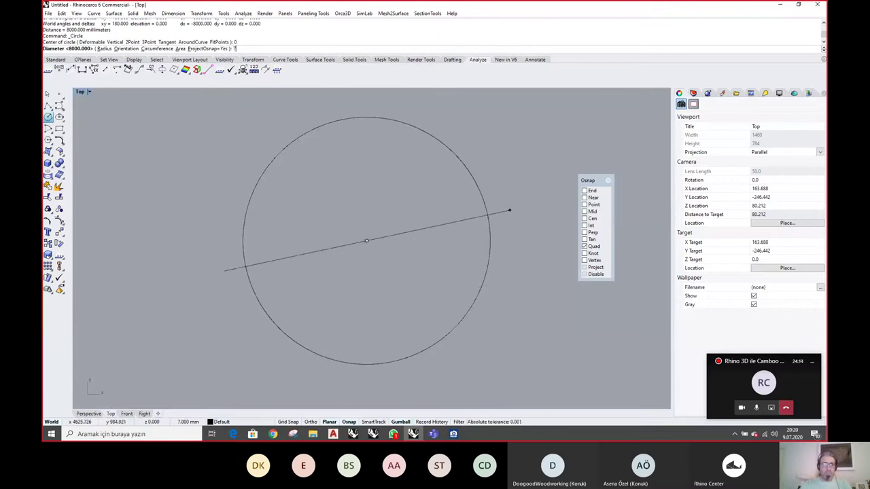
type("000")
key("Return")
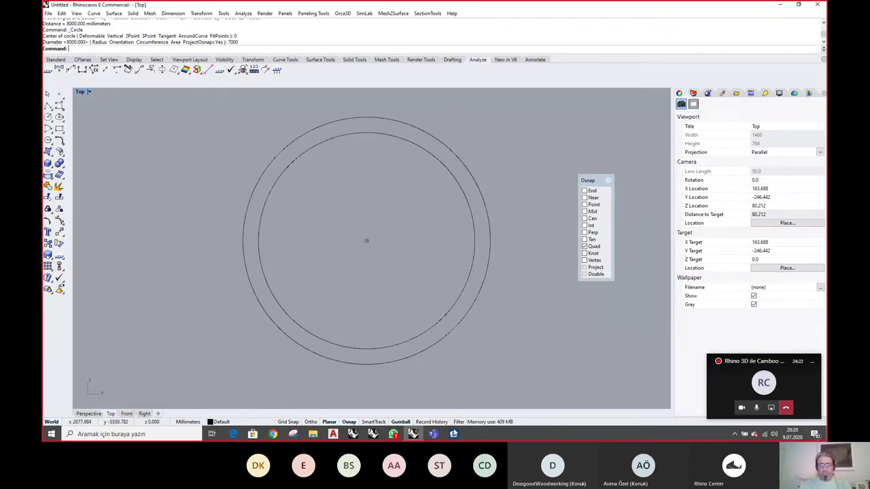
Review the first construction stages in CAMBOO_DWG-01.jpg, and view both circles in Rhino's Perspective viewport
left_click(453, 433)
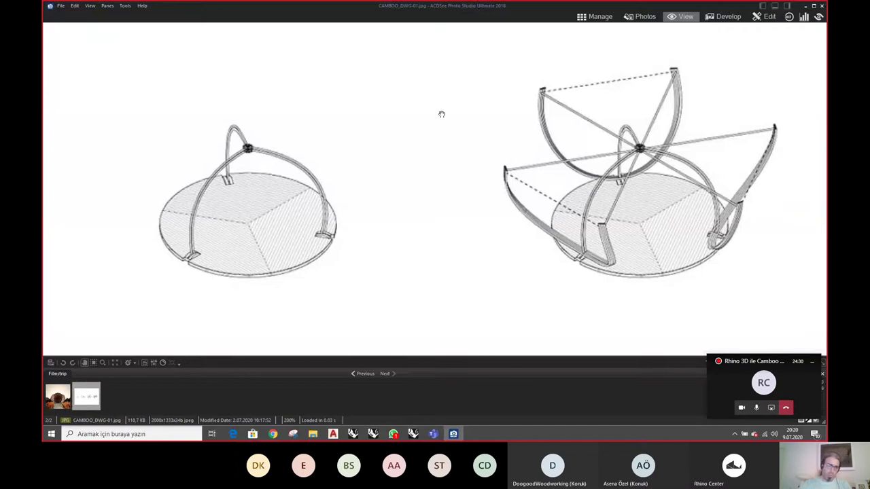
left_click(413, 433)
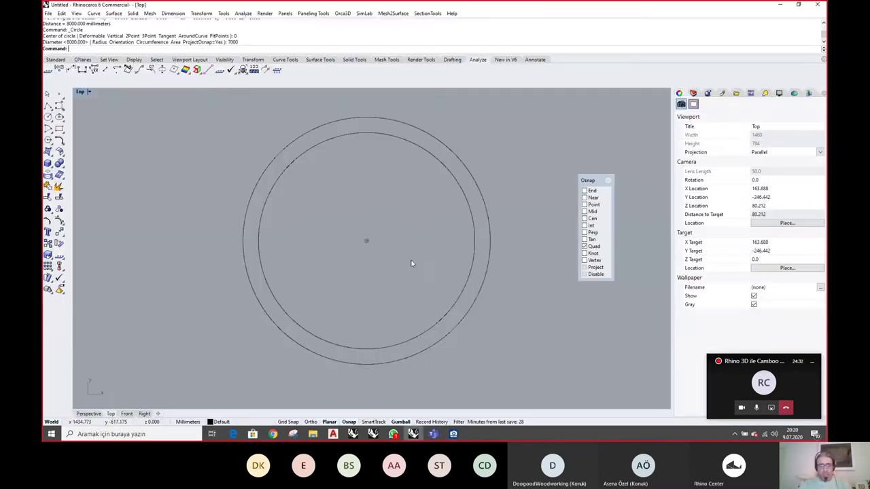
left_click(82, 414)
scroll(384, 233, "down", 10)
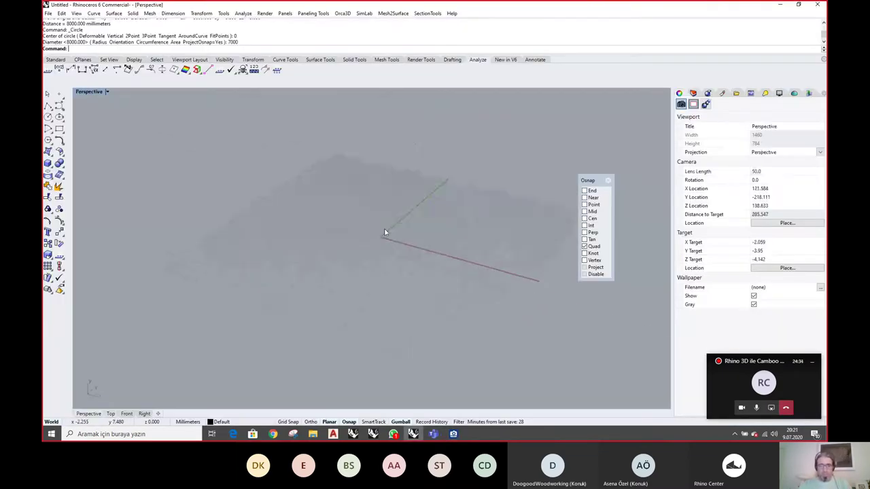
scroll(385, 232, "down", 4)
right_click_drag(396, 240, 385, 221)
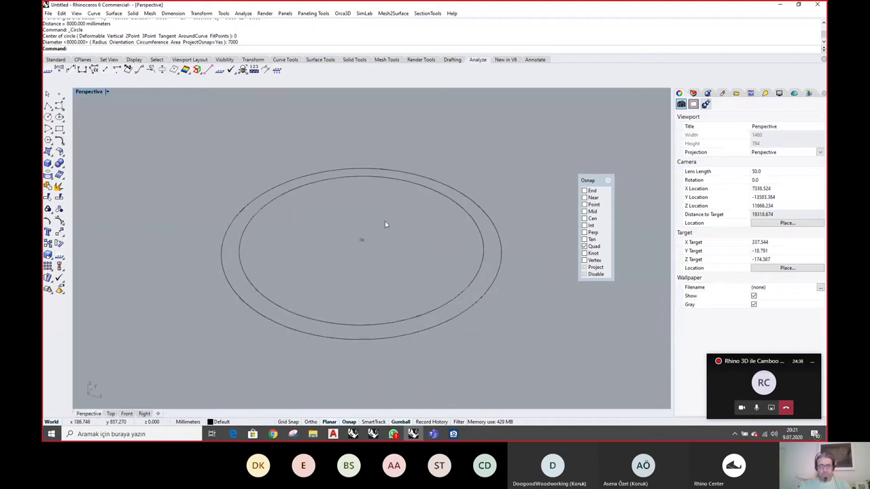
Draw a vertical 4000 mm polyline upward from the circles' centre, using the Cen object snap
left_click(49, 106)
left_click(592, 219)
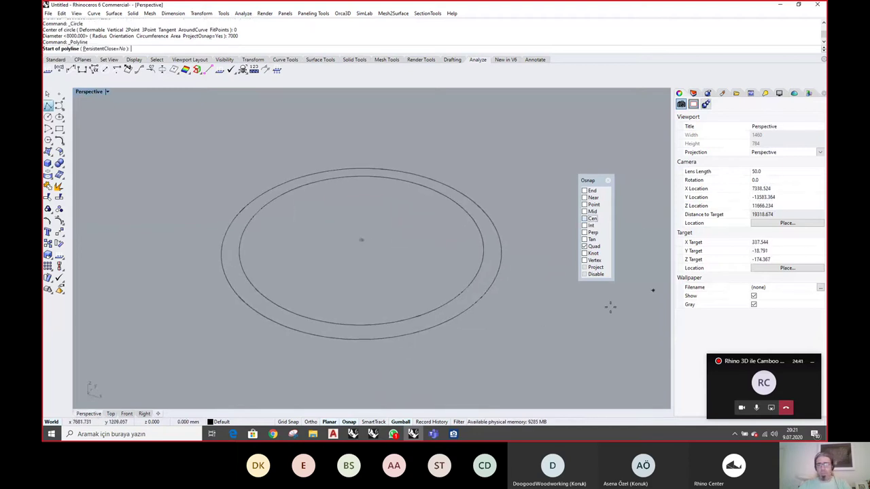
left_click(469, 299)
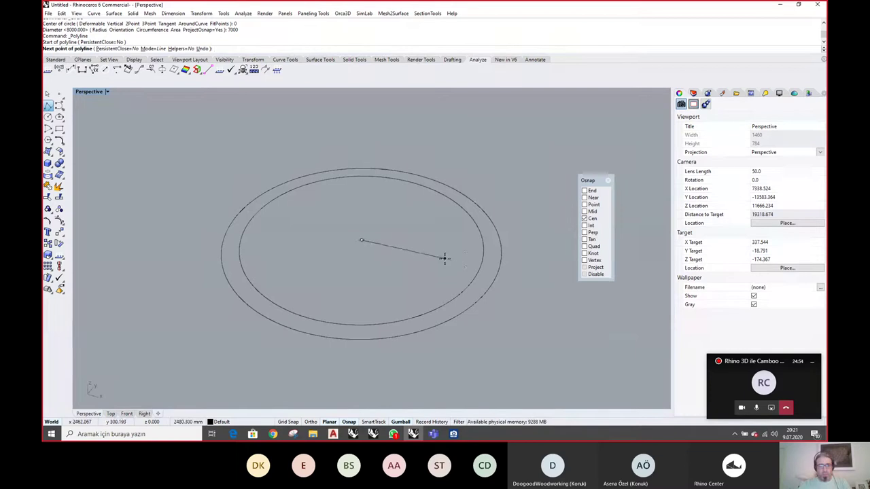
left_click(471, 284, "ctrl")
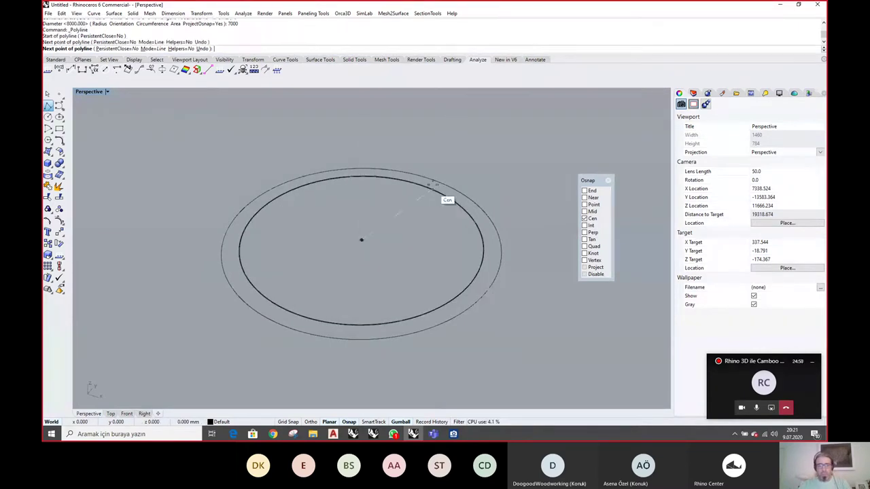
scroll(408, 143, "down", 4)
right_click_drag(437, 235, 476, 233)
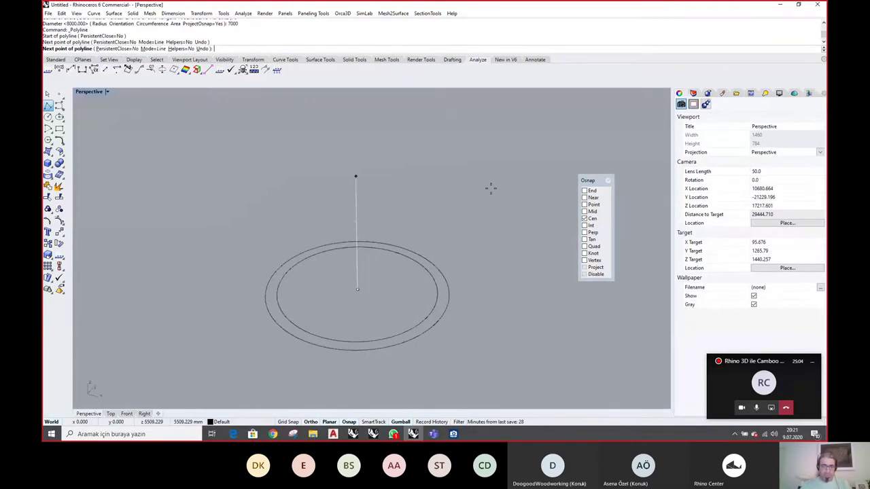
type("000")
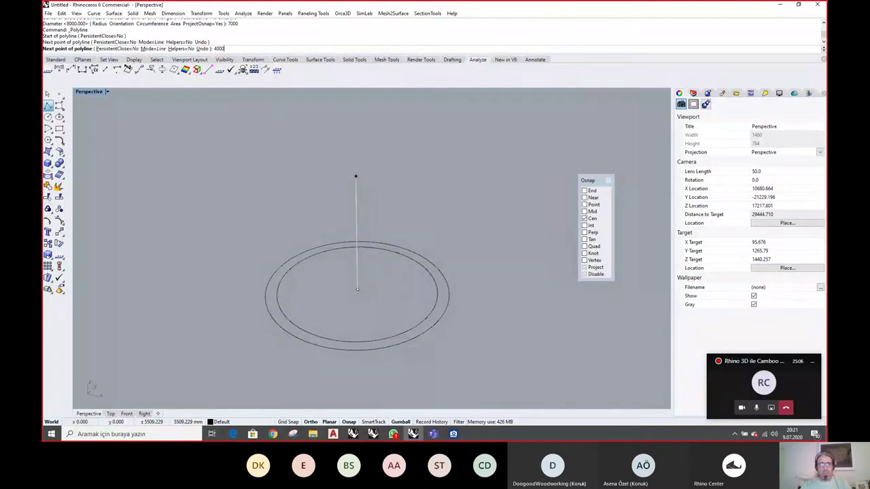
key("Return")
key("Return")
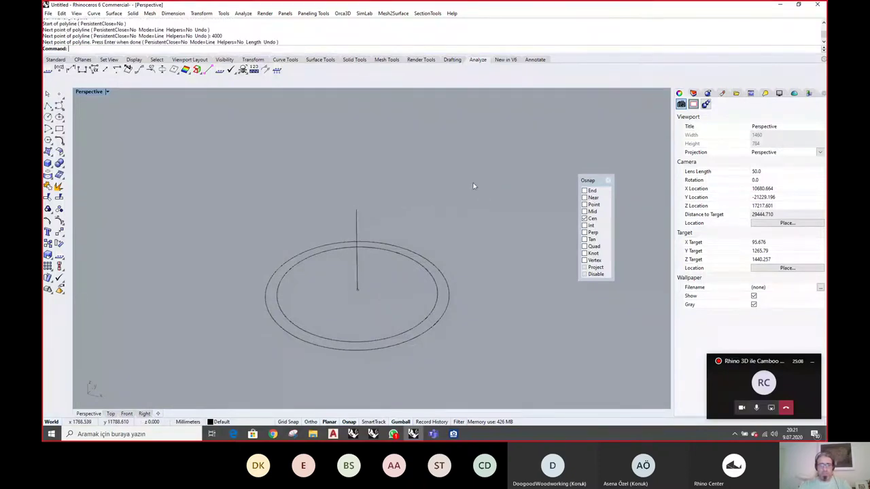
right_click_drag(475, 186, 405, 174)
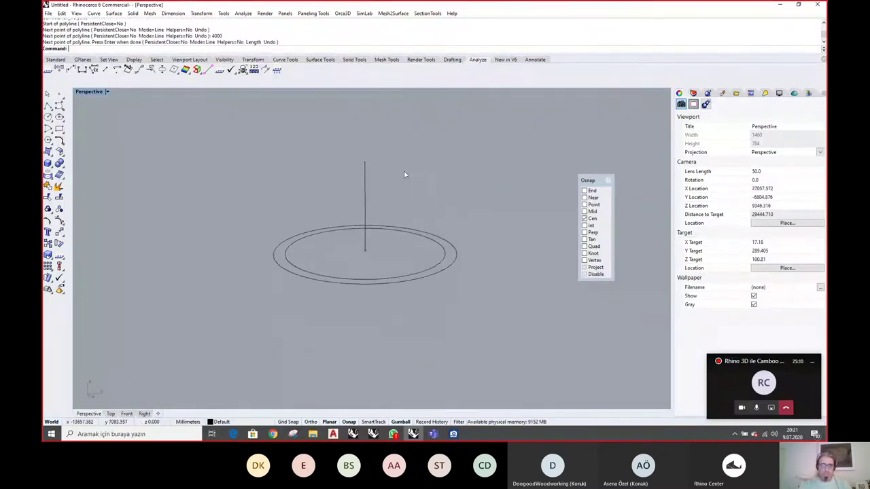
After checking the arches in the diagram, draw a polyline in Rhino from the vertical line's top end to a quadrant of the inner circle
left_click(452, 434)
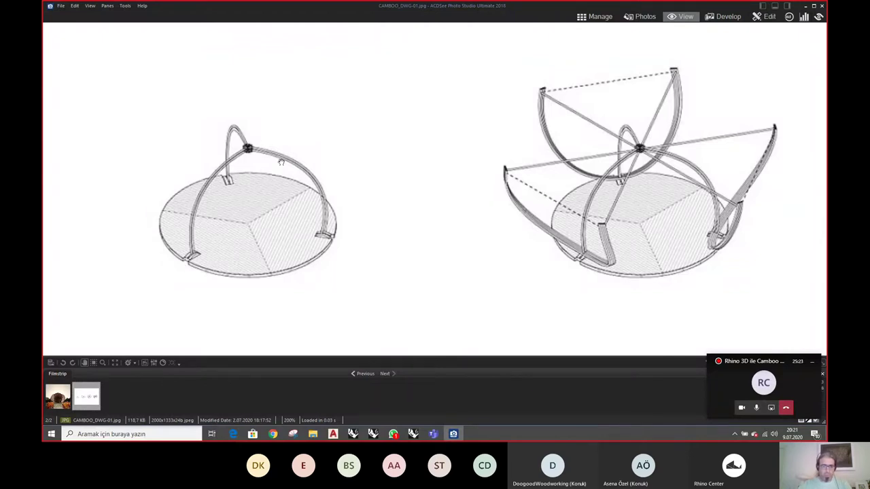
left_click(412, 433)
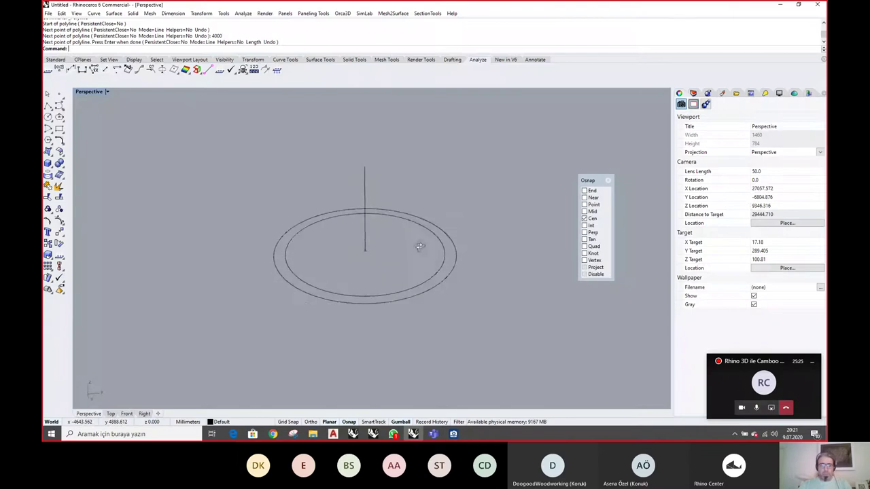
right_click_drag(419, 246, 402, 180)
middle_click(379, 179)
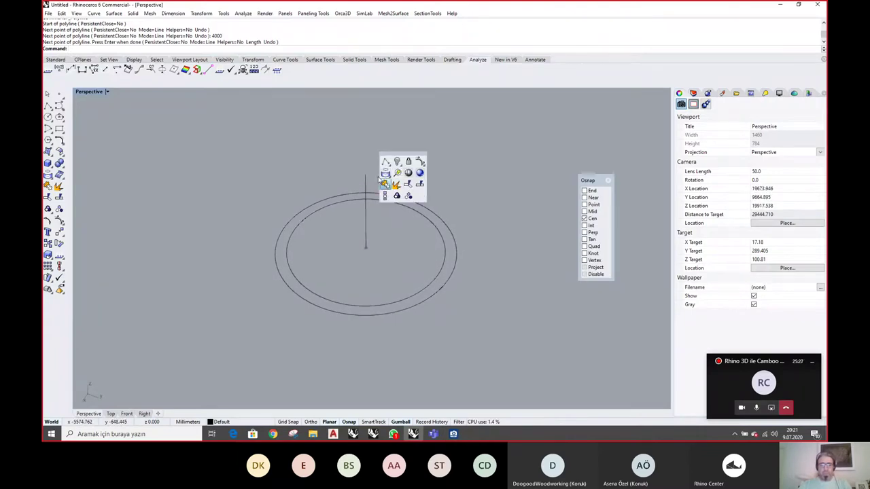
left_click(386, 161)
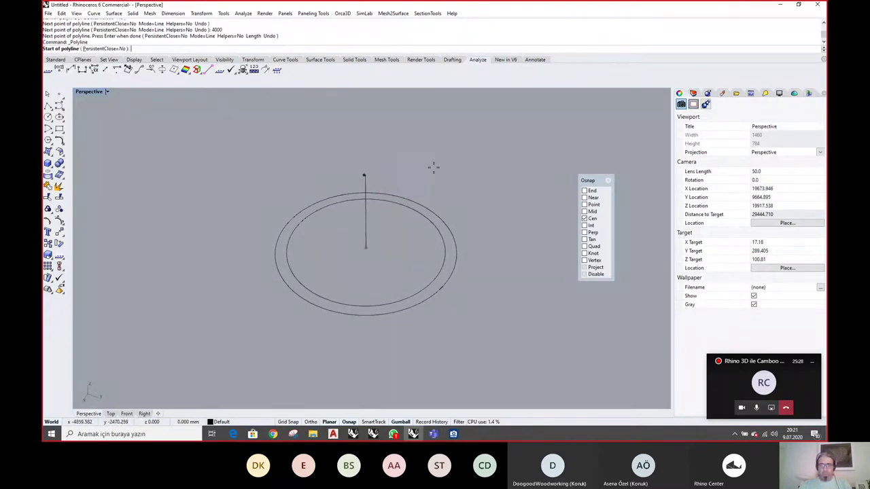
right_click(588, 191)
left_click(585, 246)
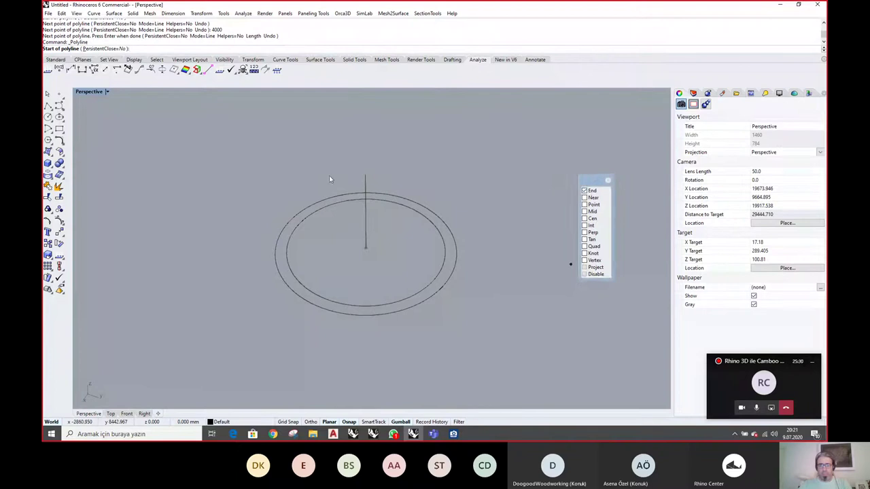
left_click(365, 175)
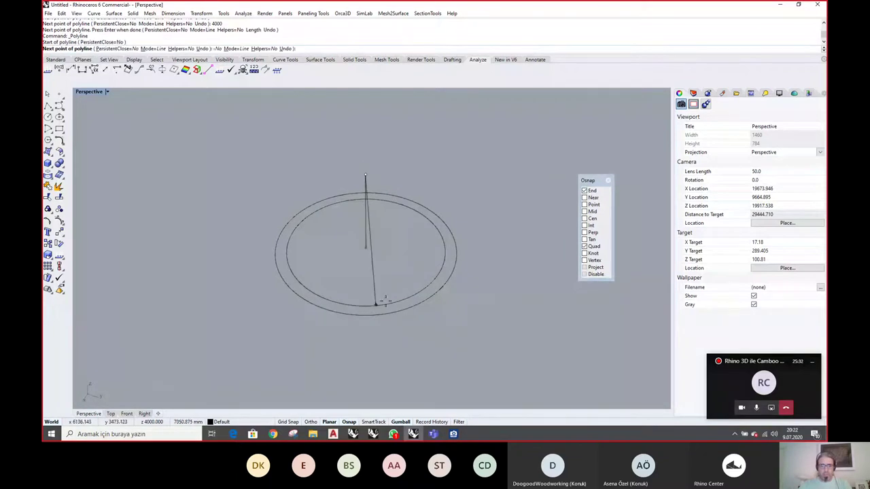
left_click(438, 272)
key("Return")
right_click_drag(317, 307, 366, 261)
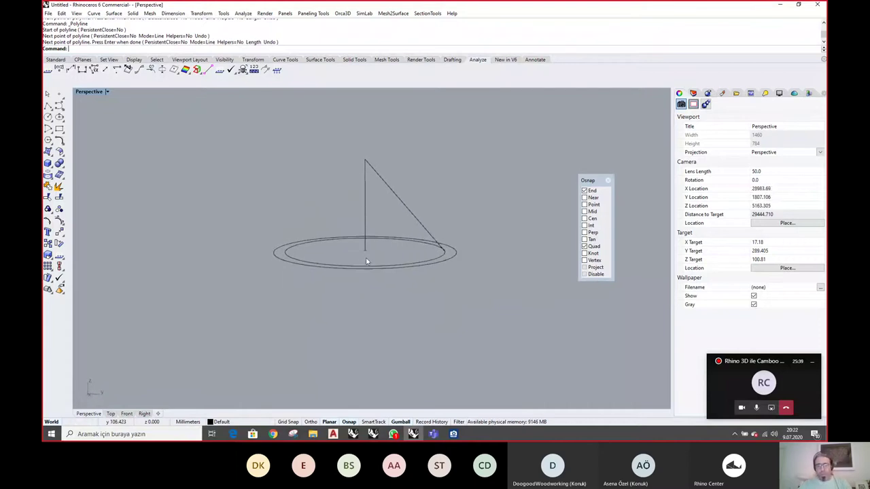
Switch to CAMBOO_DWG-01.jpg to study the curvature of the arches, and return to Rhino
left_click(453, 434)
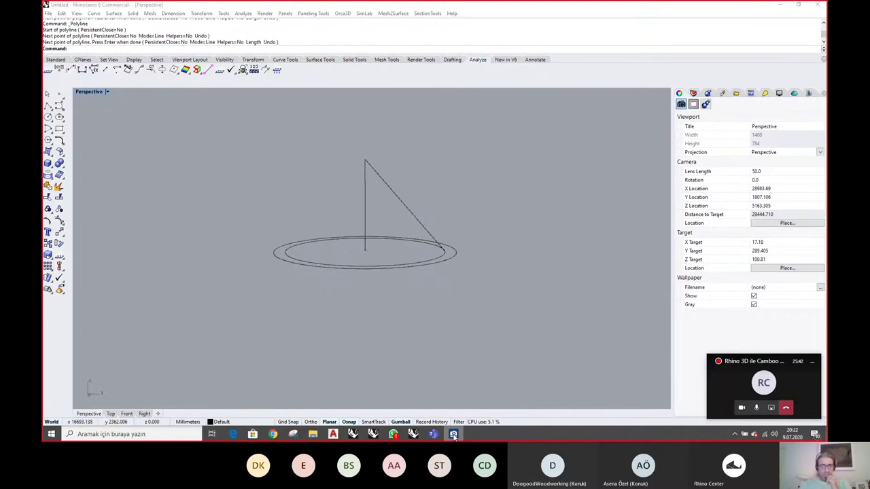
left_click(453, 435)
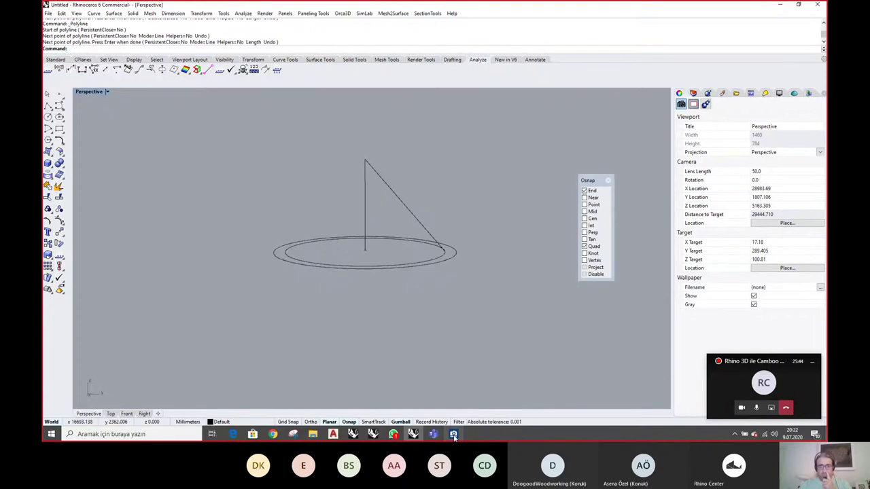
left_click(453, 434)
left_click(453, 435)
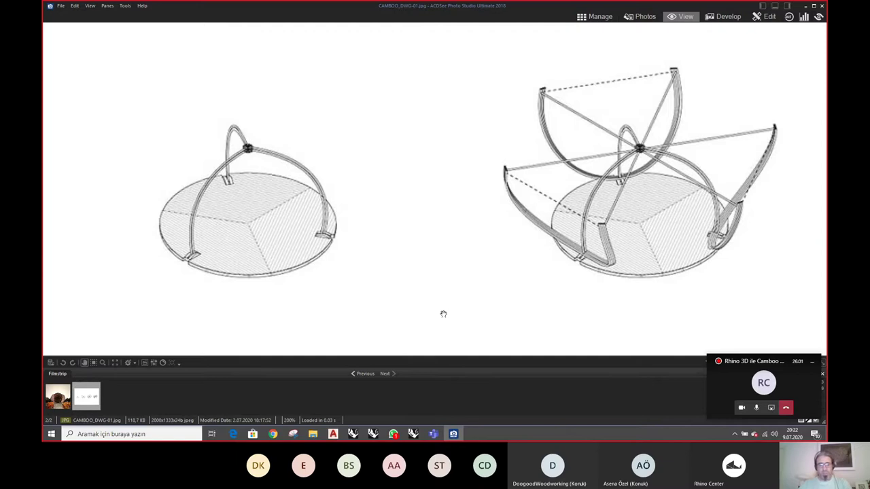
left_click(413, 435)
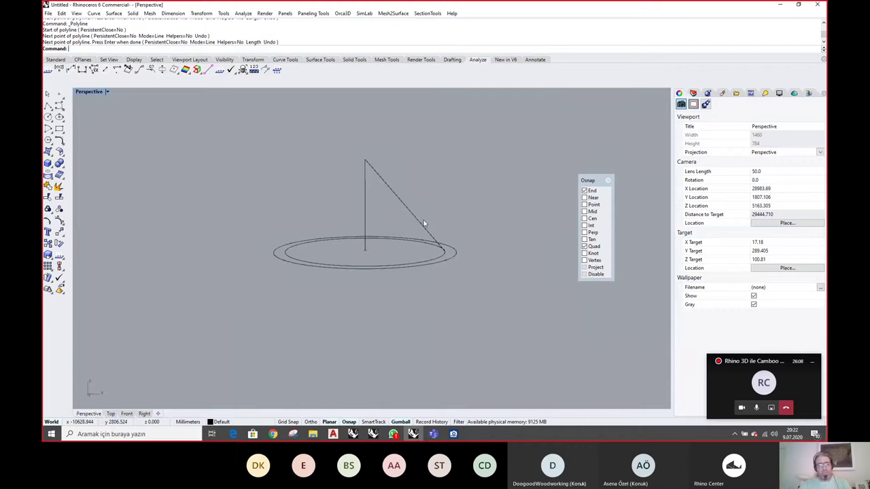
In the Right viewport, rebuild the sloping line between the vertical line and the inner circle with 4 points and degree 3
left_click(126, 414)
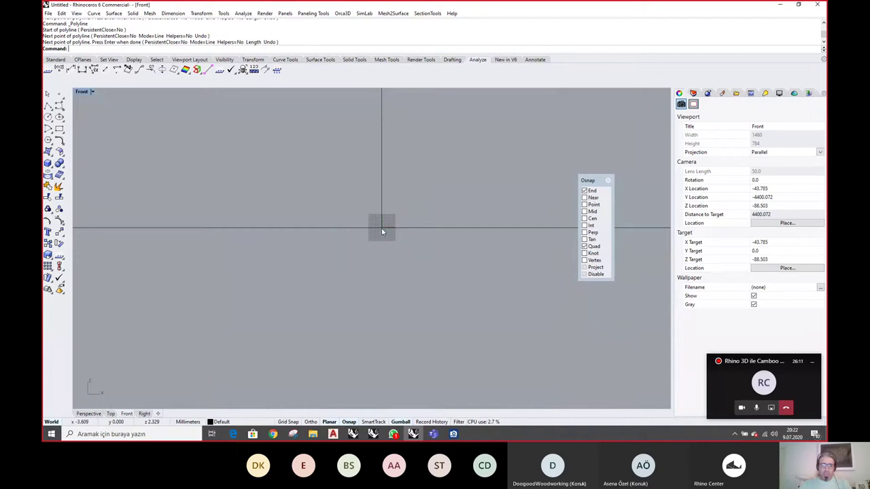
left_click(144, 413)
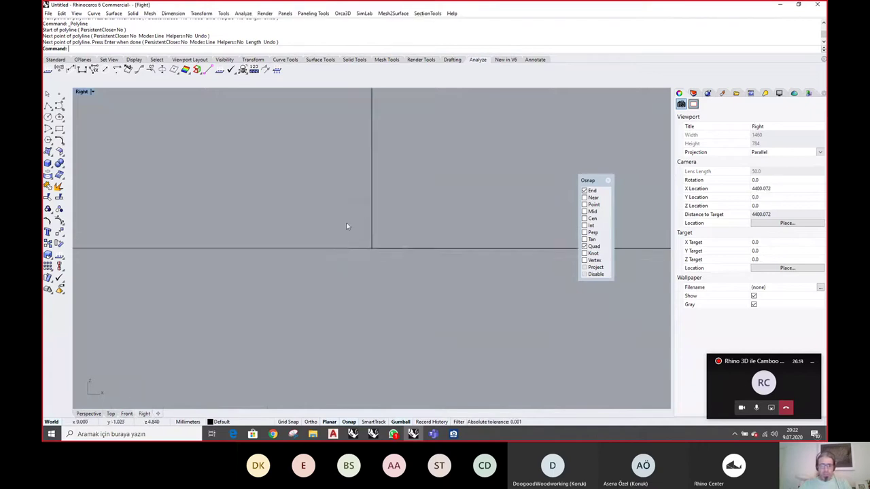
scroll(339, 232, "down", 20)
right_click_drag(373, 202, 358, 254)
scroll(354, 242, "up", 6)
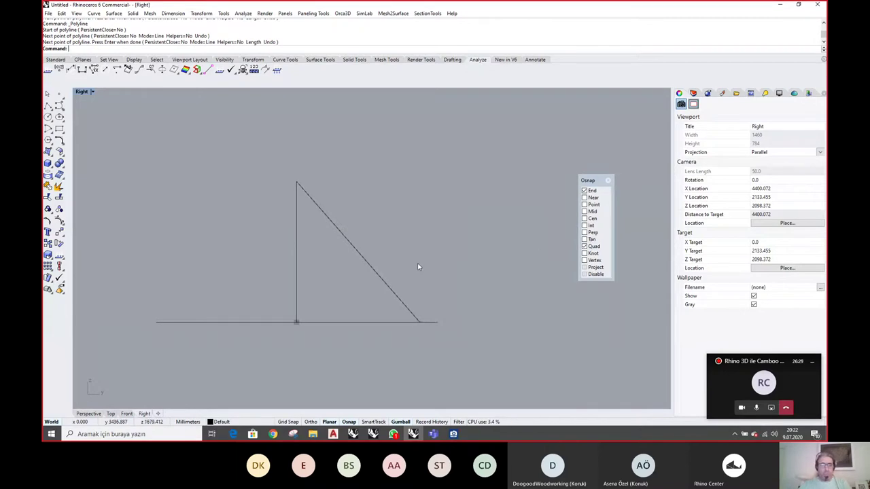
left_click(361, 258)
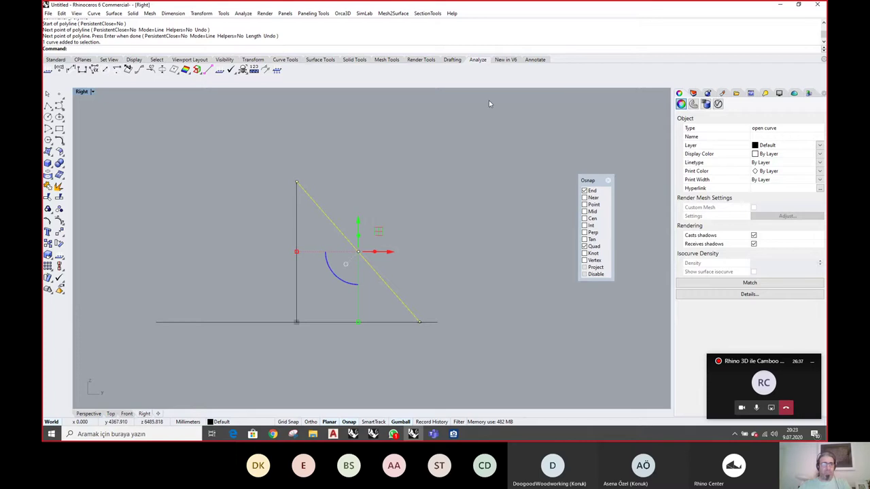
left_click(61, 13)
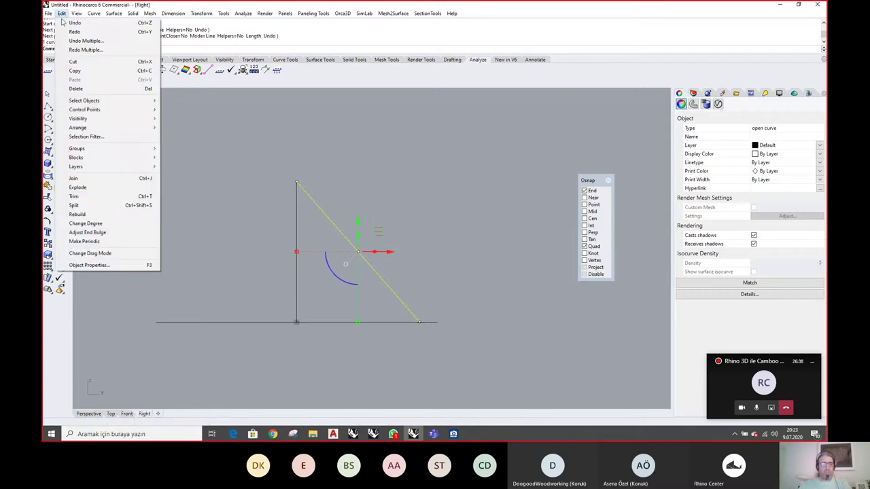
left_click(86, 215)
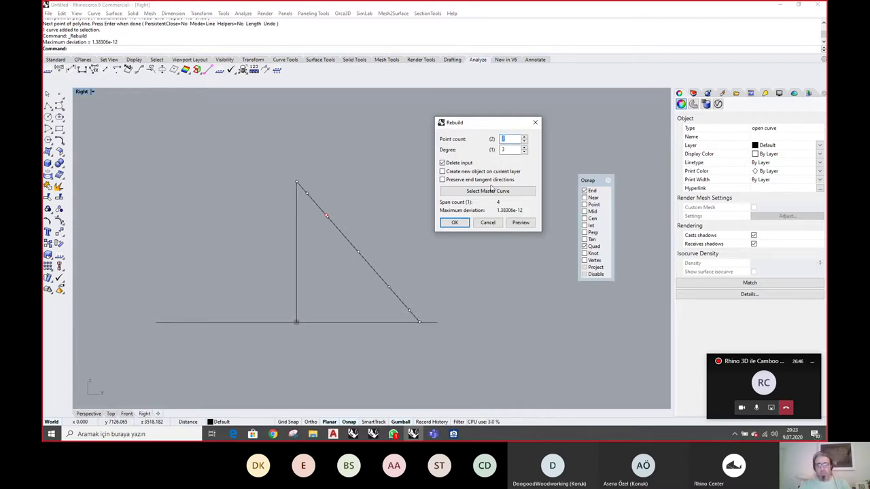
type("4")
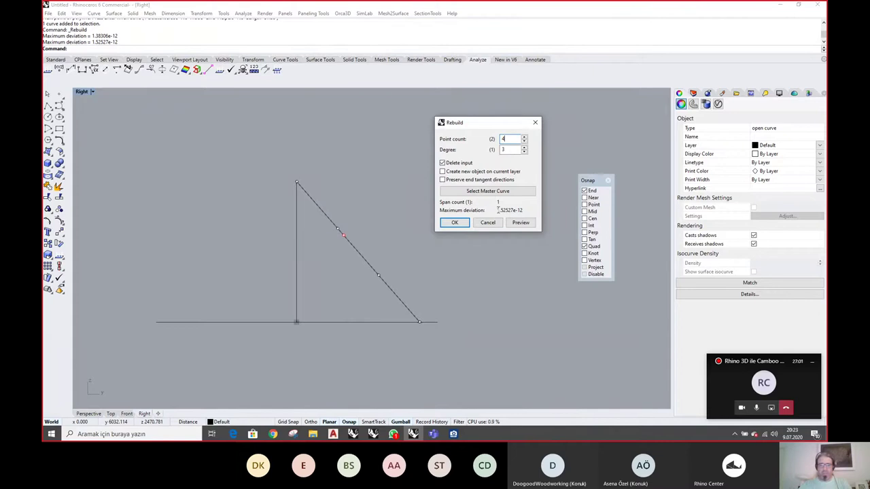
left_click(457, 223)
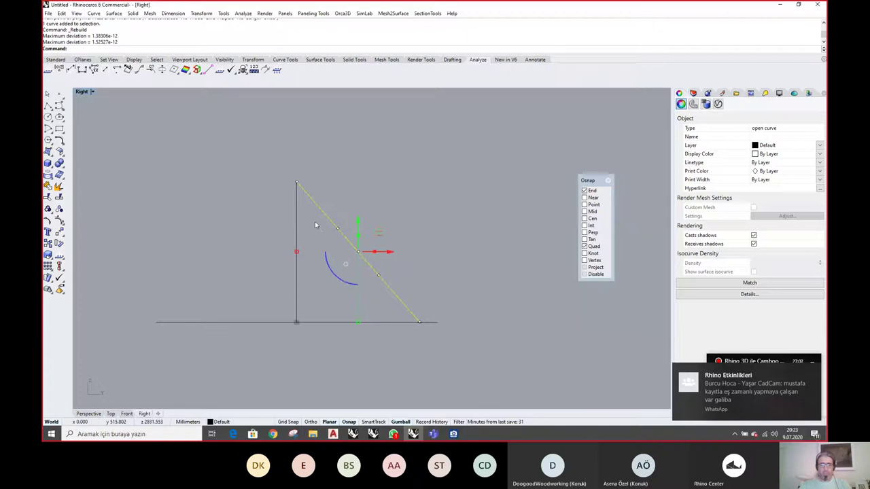
Bend the rebuilt line into an outward-bulging arch by moving its two middle control points, shifting the lower one farther outward
left_click_drag(315, 219, 404, 290)
scroll(366, 258, "up", 5)
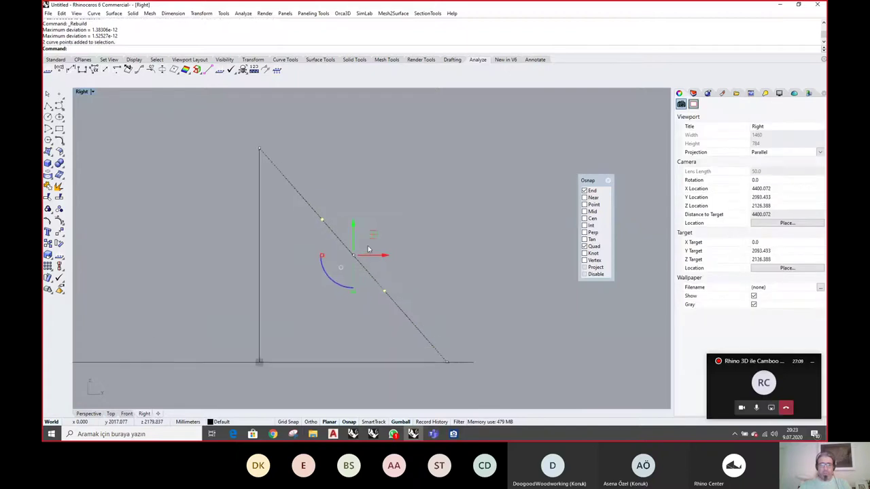
left_click_drag(366, 258, 450, 170)
left_click_drag(352, 215, 491, 271)
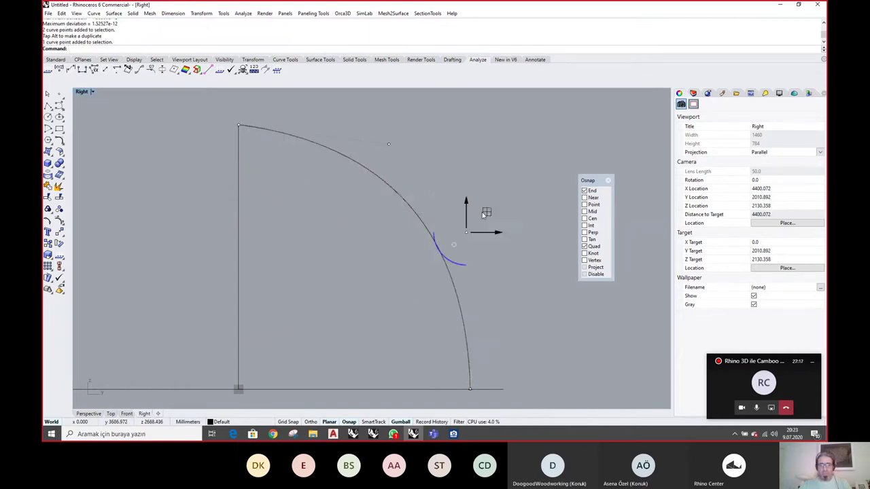
left_click_drag(482, 212, 509, 233)
scroll(382, 224, "down", 2)
right_click_drag(382, 224, 401, 223)
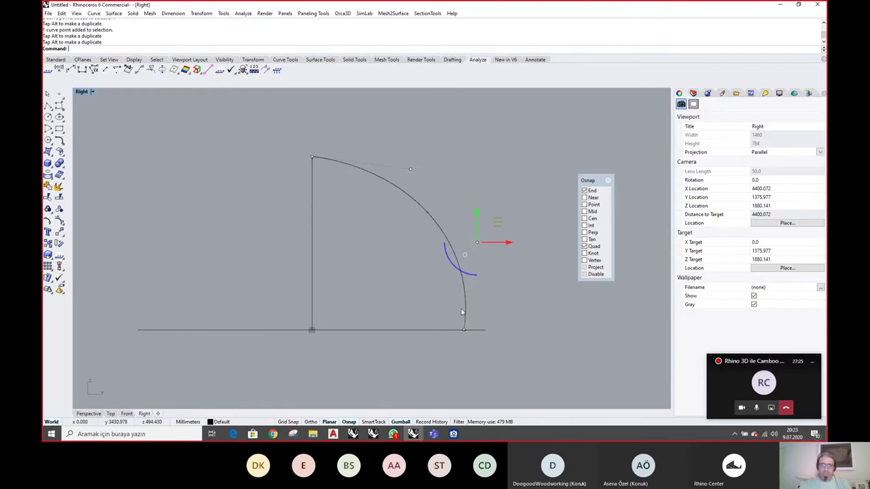
right_click_drag(461, 301, 448, 297)
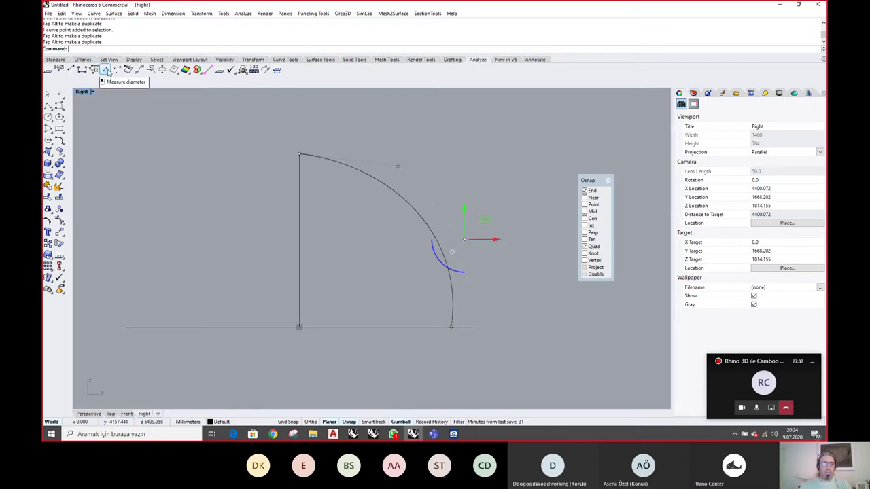
Inspect the radius of curvature along the arch curve with the Radius command
left_click(116, 70)
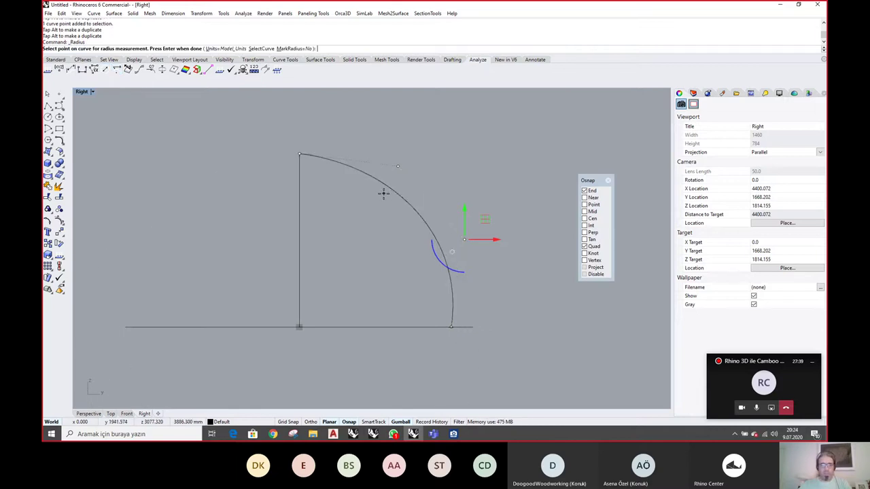
scroll(383, 194, "down", 3)
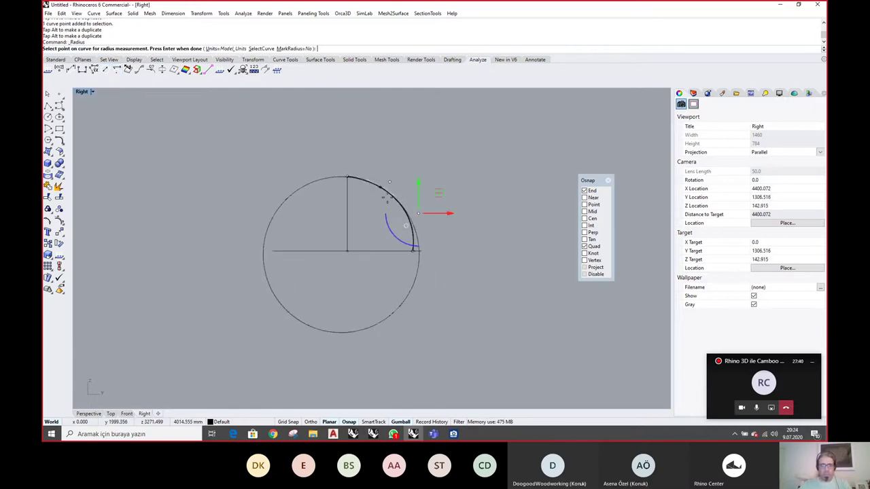
scroll(398, 207, "up", 3)
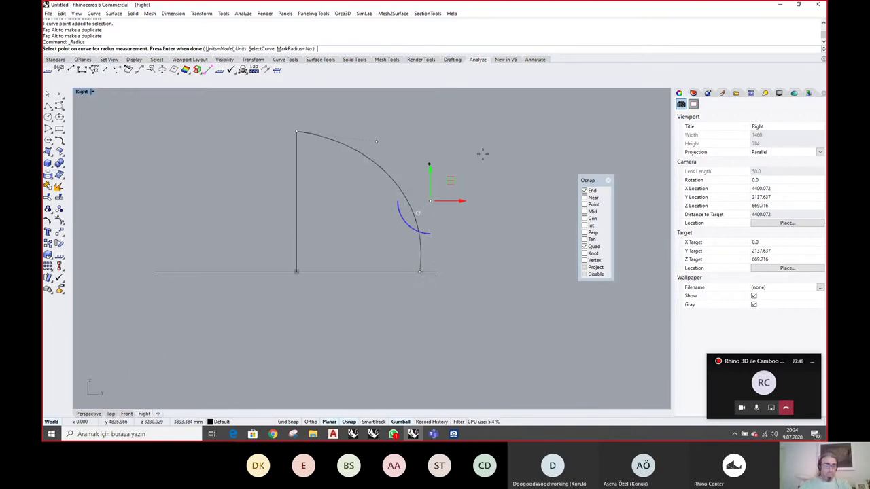
key("Return")
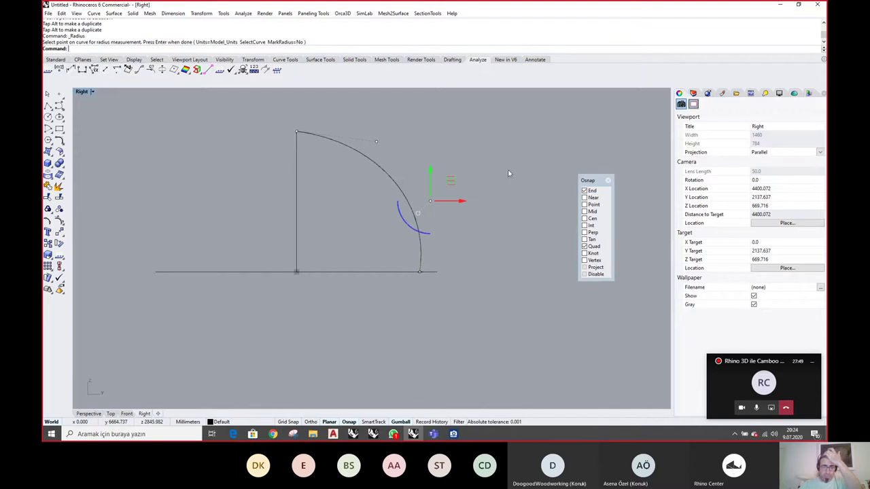
Select the arch curve in the Perspective viewport, compare it with the arches in CAMBOO_DWG-01.jpg, and return to Rhino
left_click(88, 413)
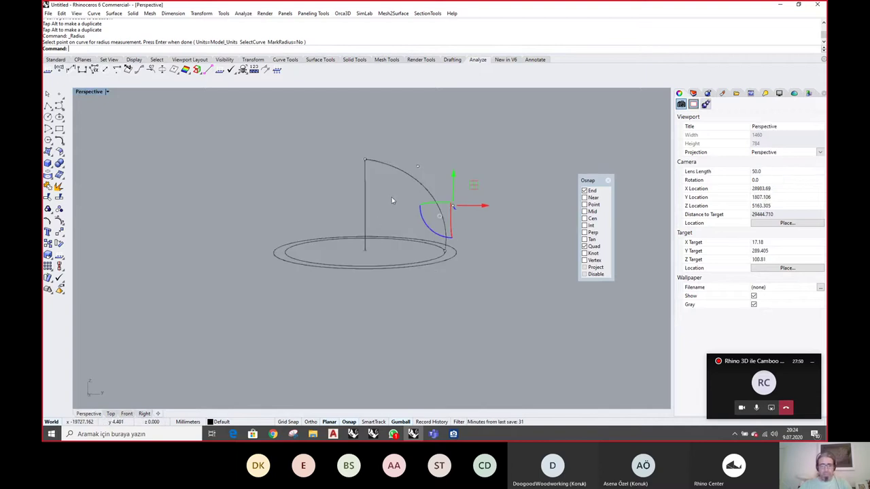
right_click_drag(391, 197, 371, 244)
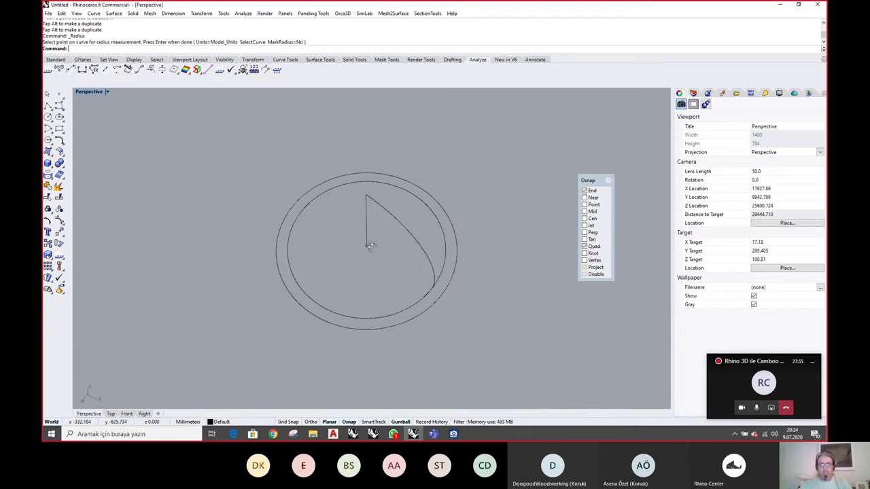
left_click(422, 252)
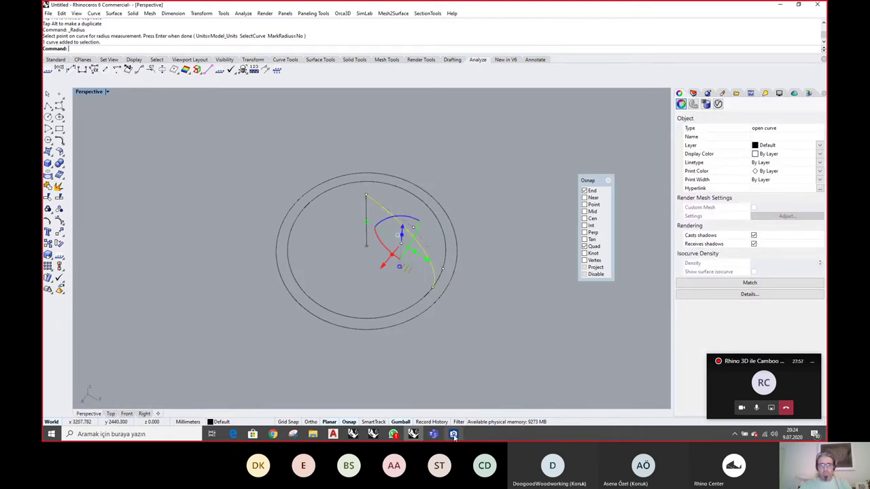
left_click(453, 434)
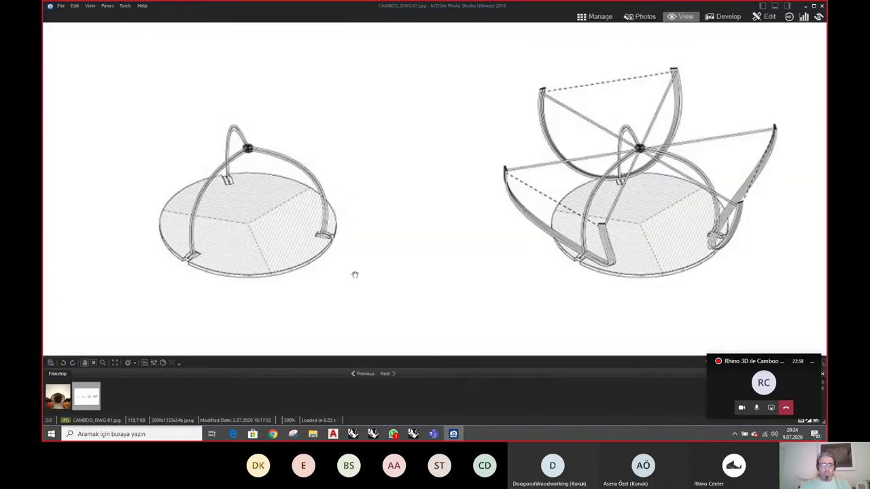
left_click(412, 433)
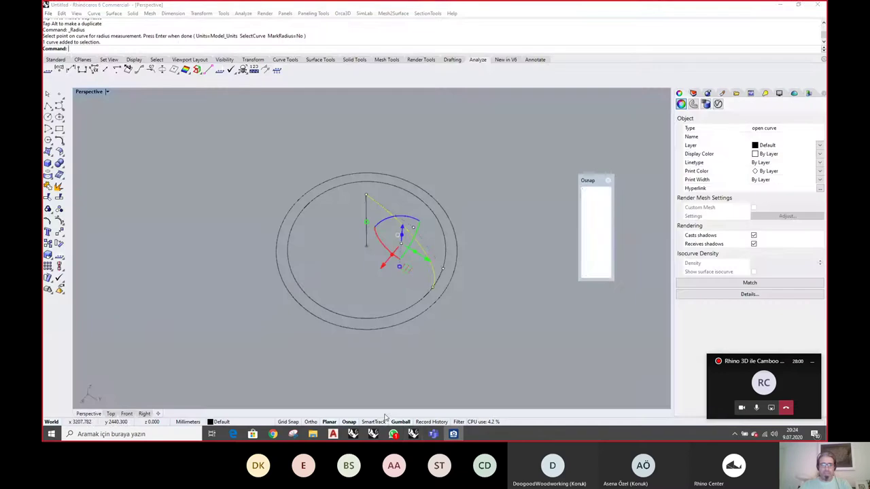
right_click_drag(452, 213, 464, 226)
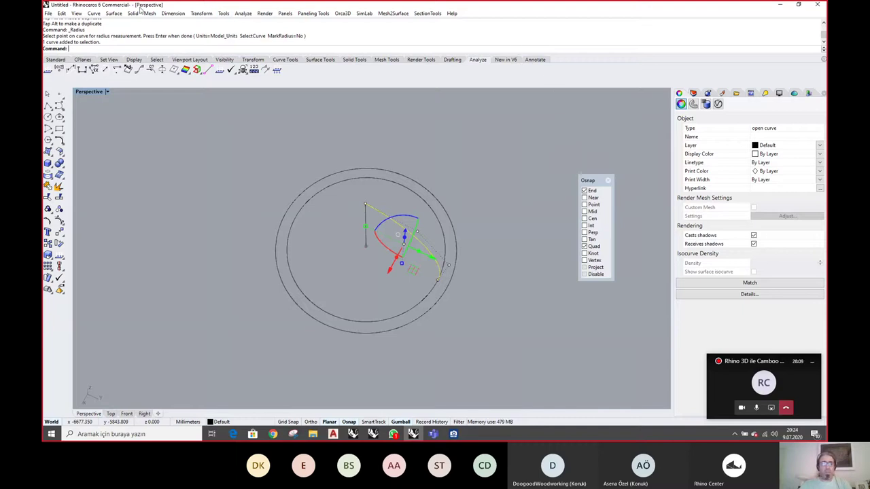
Polar array the arch curve around the circles' centre with 3 items over 360 degrees
left_click(200, 13)
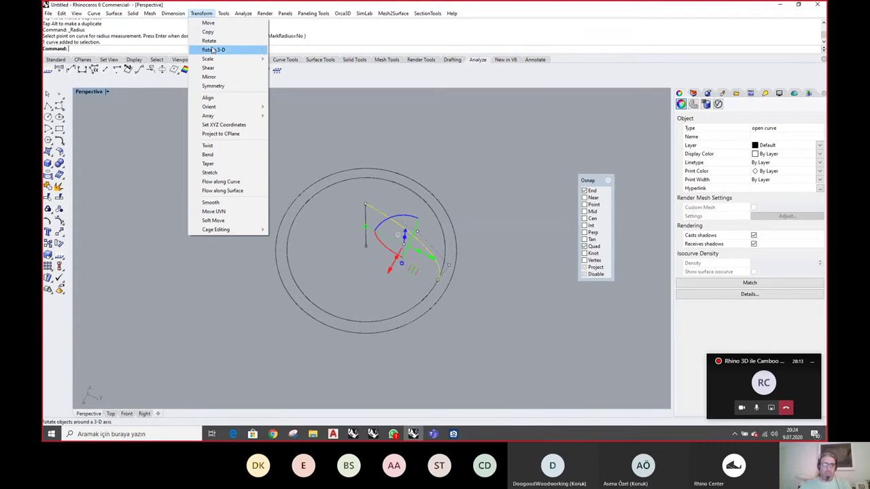
mouse_move(240, 119)
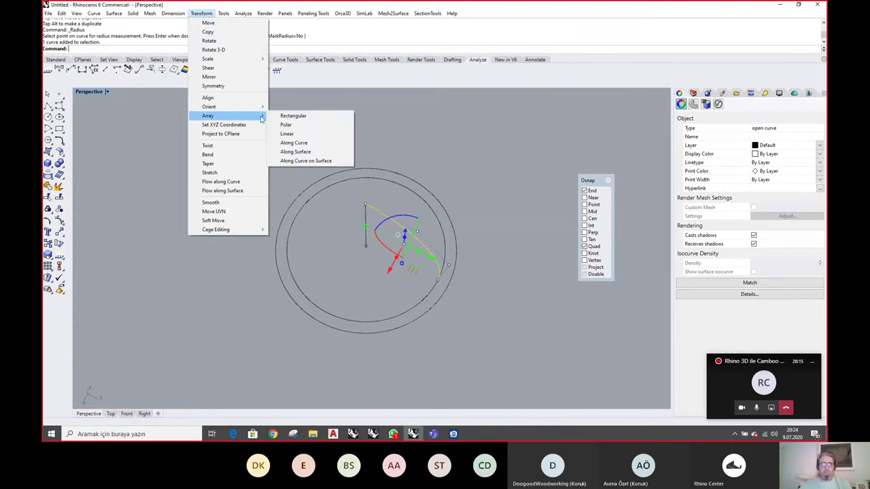
left_click(291, 125)
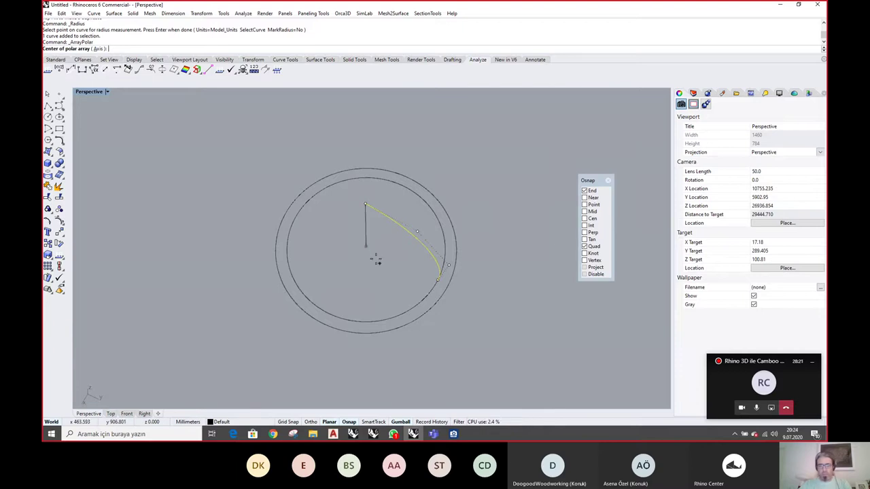
left_click(366, 247)
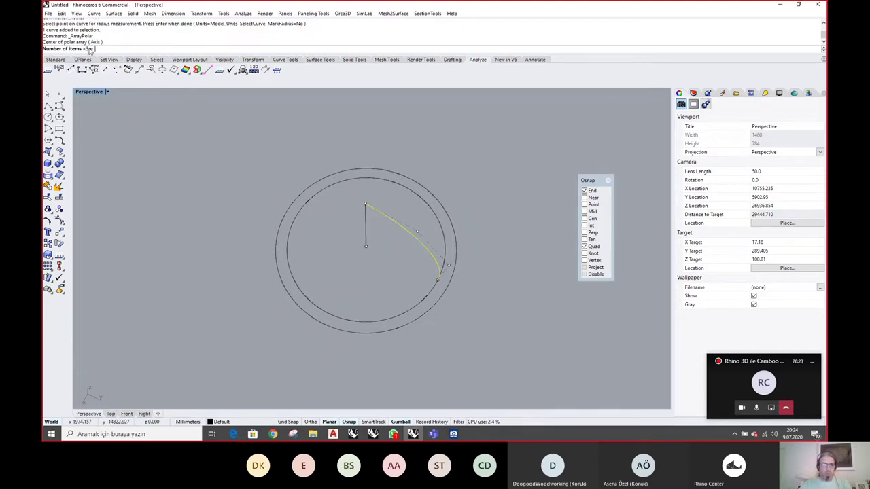
key("Return")
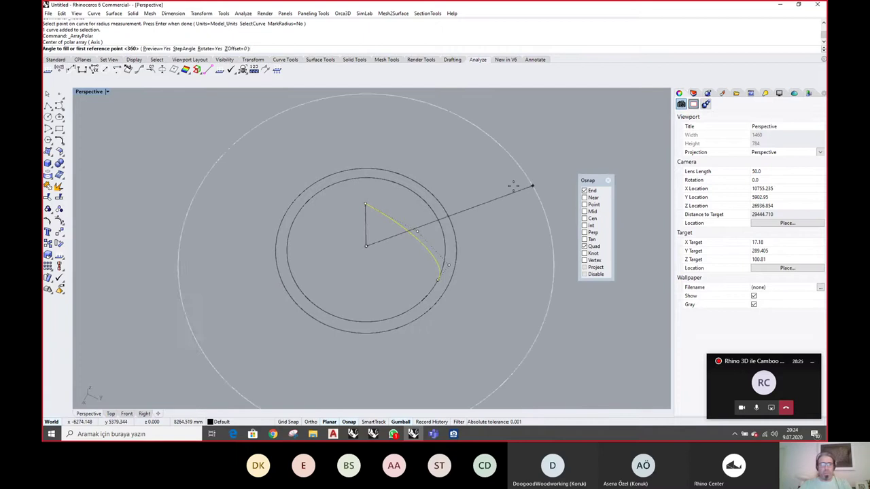
key("Return")
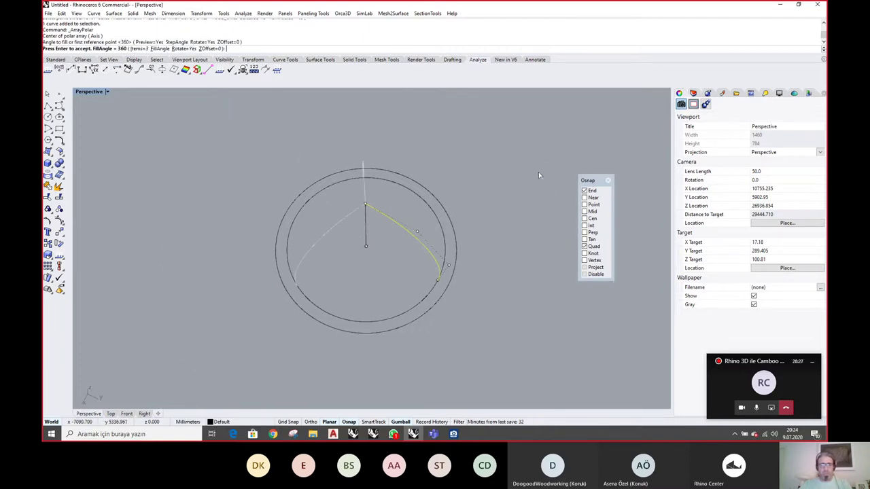
right_click_drag(498, 181, 466, 173)
key("Return")
left_click(453, 163)
right_click_drag(340, 167, 377, 172)
scroll(350, 183, "up", 6)
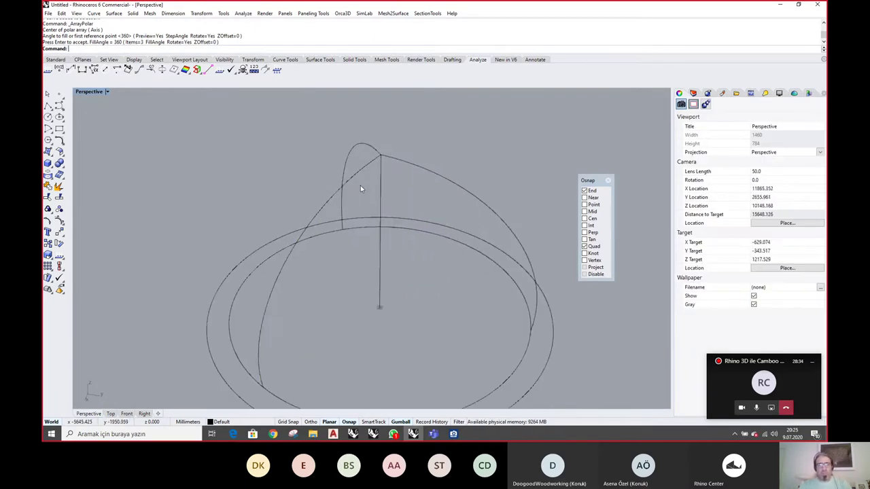
Delete the two arrayed copies of the arch curve, keeping the original
left_click_drag(360, 186, 319, 144)
right_click_drag(425, 214, 420, 185)
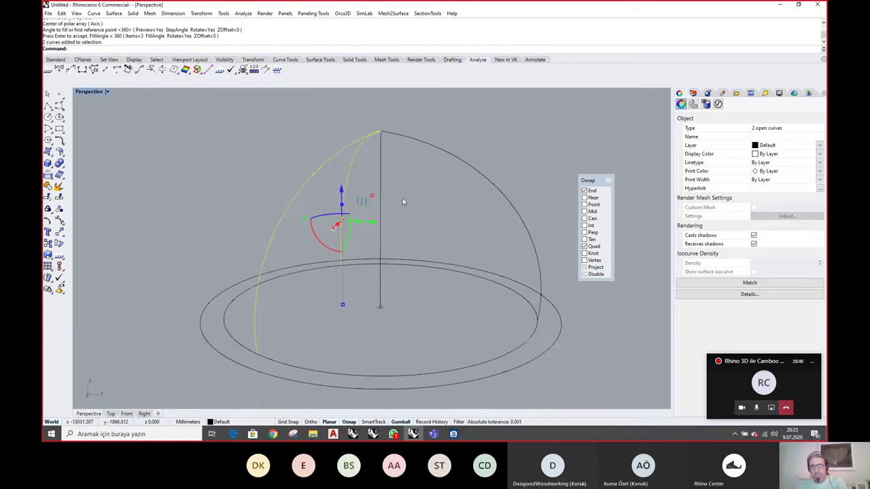
right_click_drag(470, 195, 414, 220)
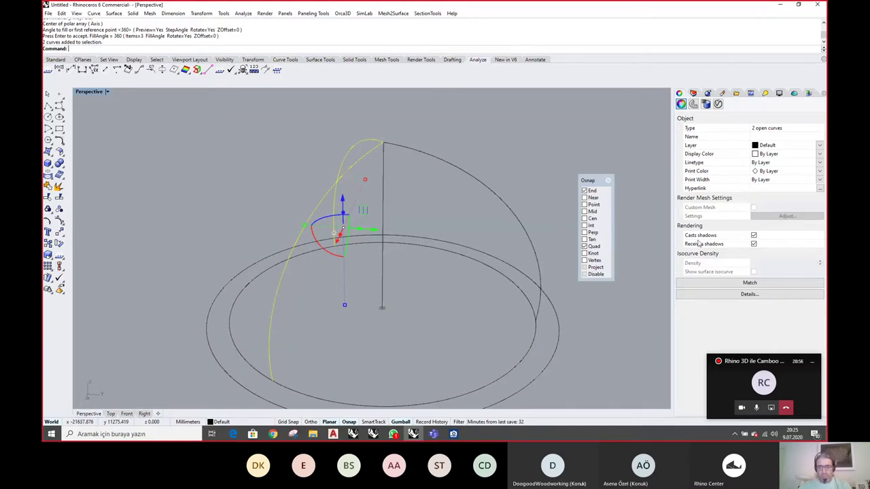
right_click_drag(463, 229, 471, 231)
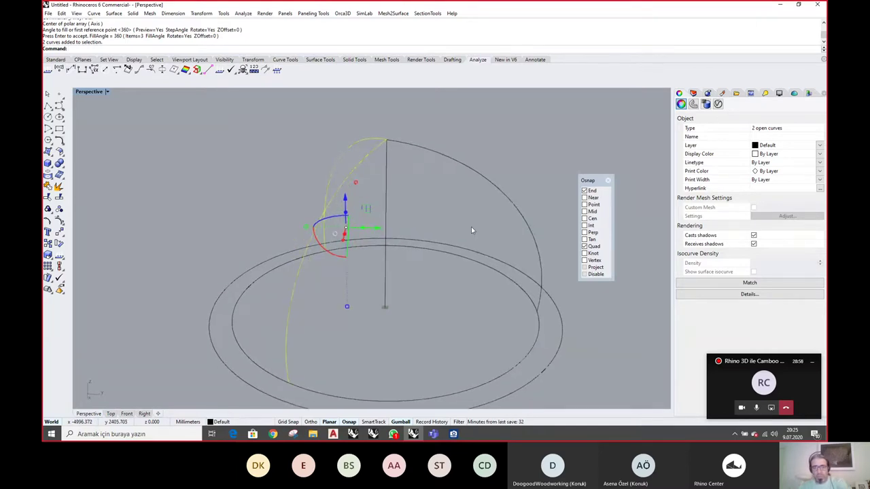
key("Delete")
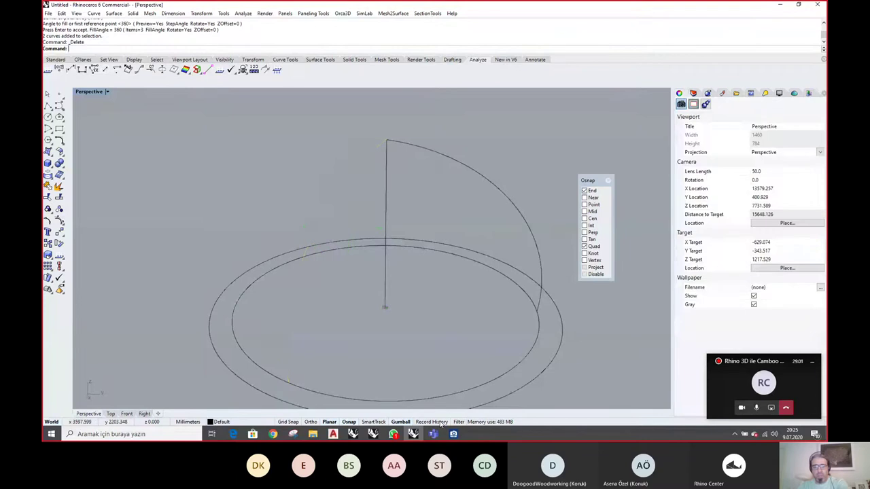
Polar array the arch curve around the circles' centre with Record History on, using 3 items over 360 degrees
left_click(482, 174)
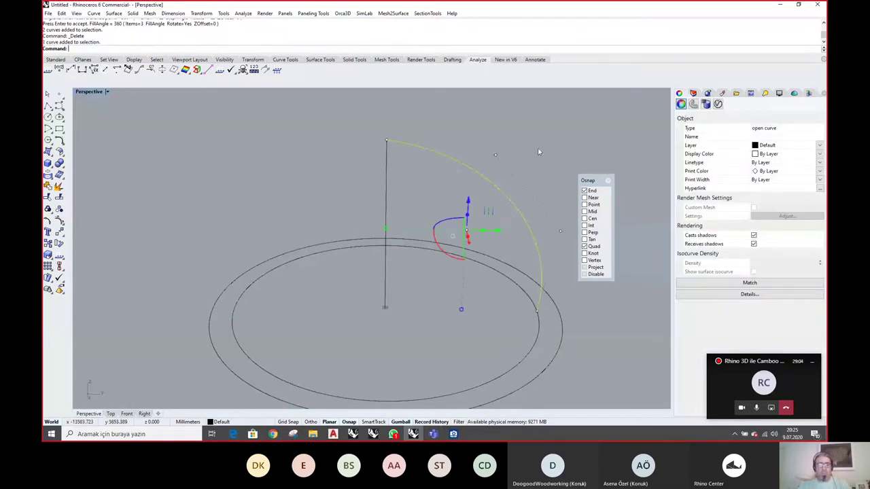
left_click(202, 13)
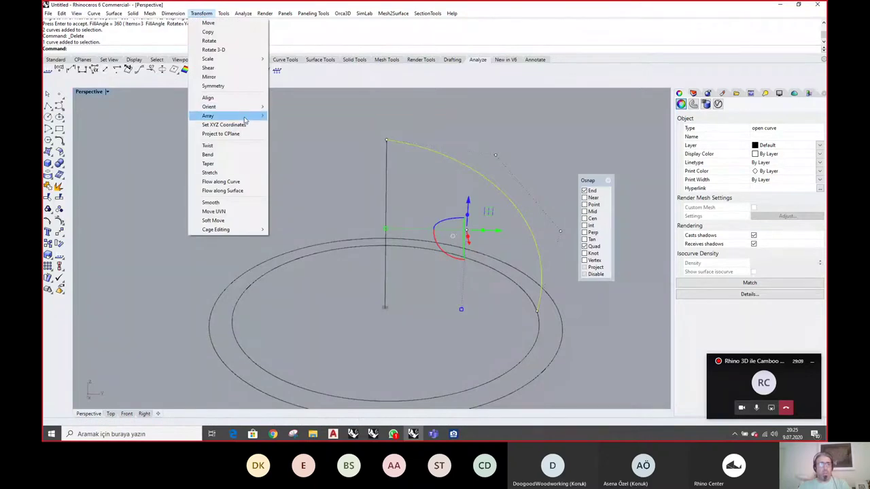
mouse_move(245, 107)
left_click(297, 126)
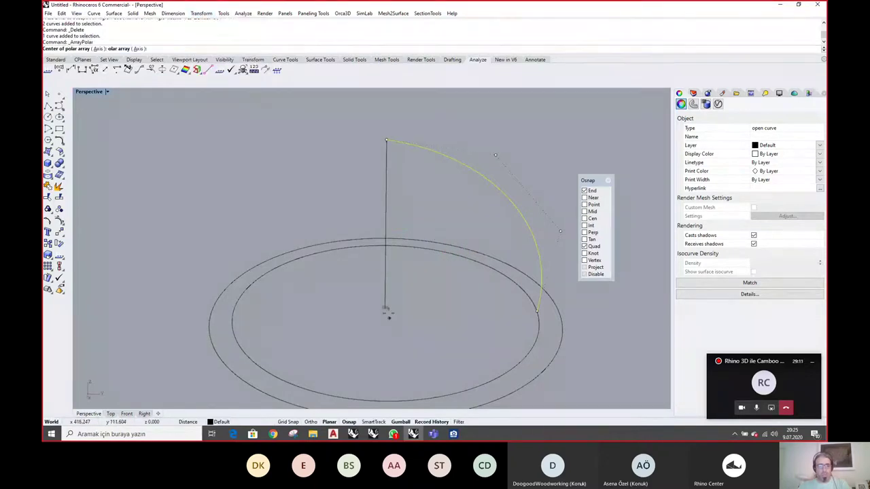
left_click(385, 307)
key("Return")
key("Return")
key("Return")
key("Return")
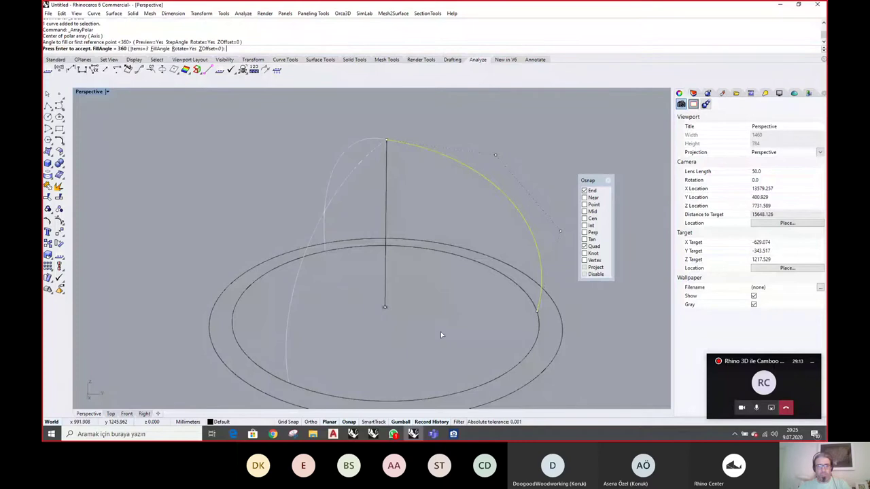
Move the original arch's upper control point in the Perspective viewport to reshape all three history-linked arches
left_click(495, 156)
right_click_drag(505, 195, 442, 203, "shift")
left_click_drag(460, 157, 481, 127)
right_click_drag(542, 231, 455, 162)
left_click_drag(458, 126, 435, 153)
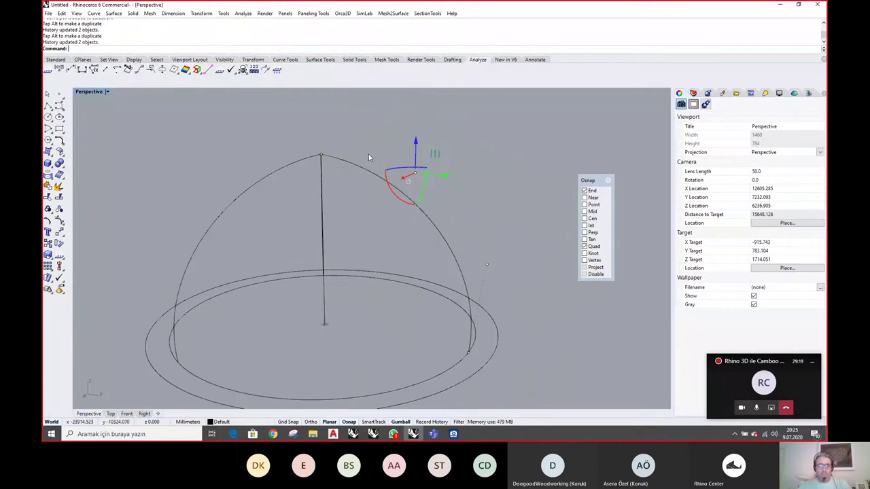
right_click_drag(368, 157, 391, 230)
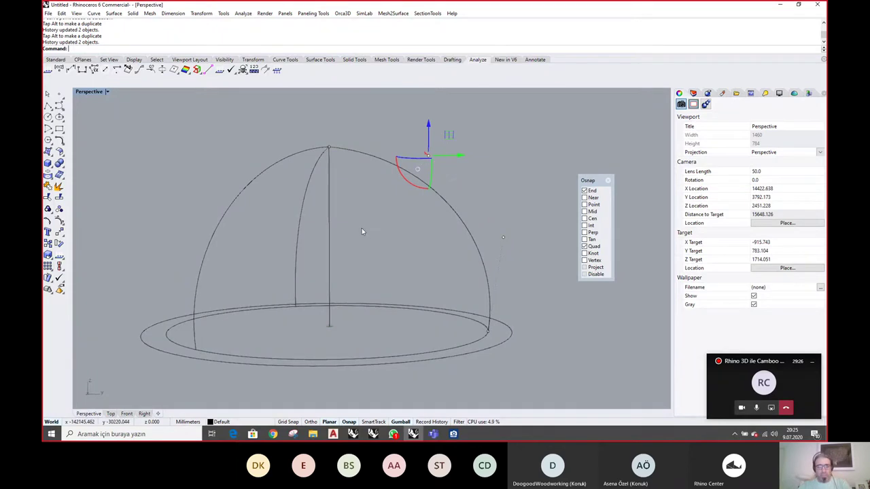
right_click_drag(361, 228, 363, 231)
left_click_drag(451, 134, 455, 129)
right_click_drag(376, 208, 239, 363)
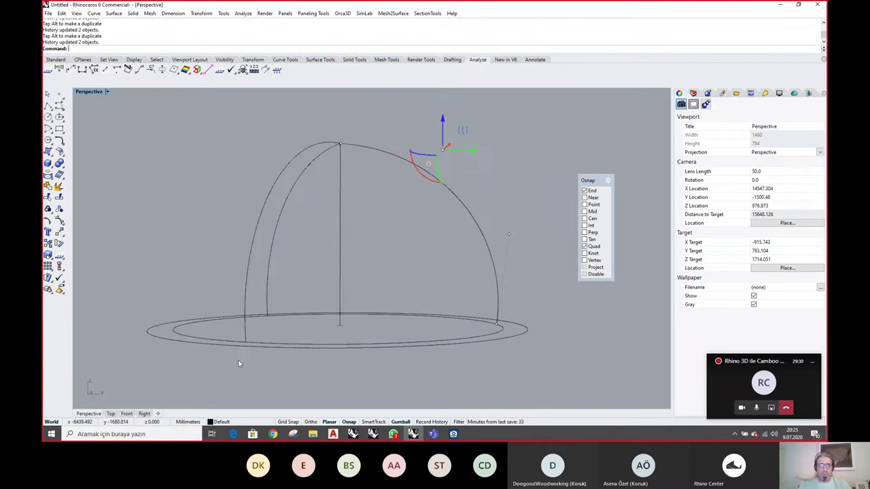
Raise the arch's upper control point slightly in the Right viewport, then return to Perspective and deselect the curve
left_click(144, 413)
right_click_drag(352, 185, 360, 209)
scroll(389, 166, "up", 4)
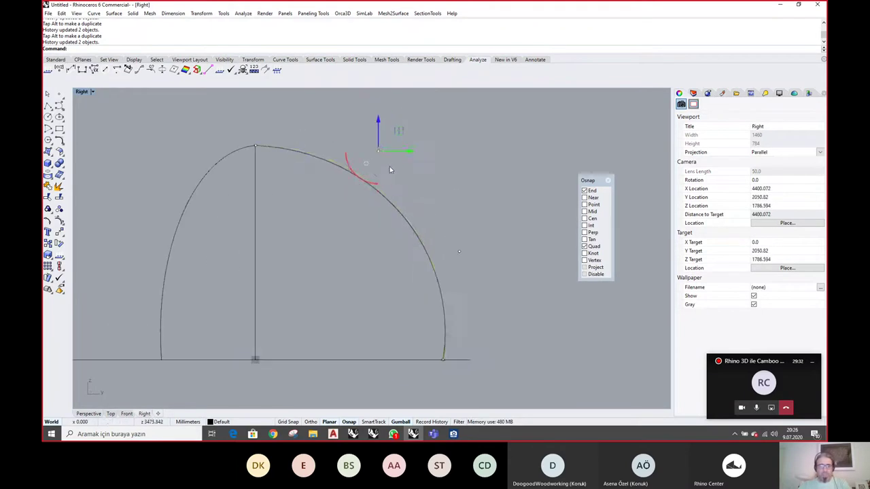
left_click_drag(397, 131, 397, 126)
left_click_drag(469, 189, 468, 193)
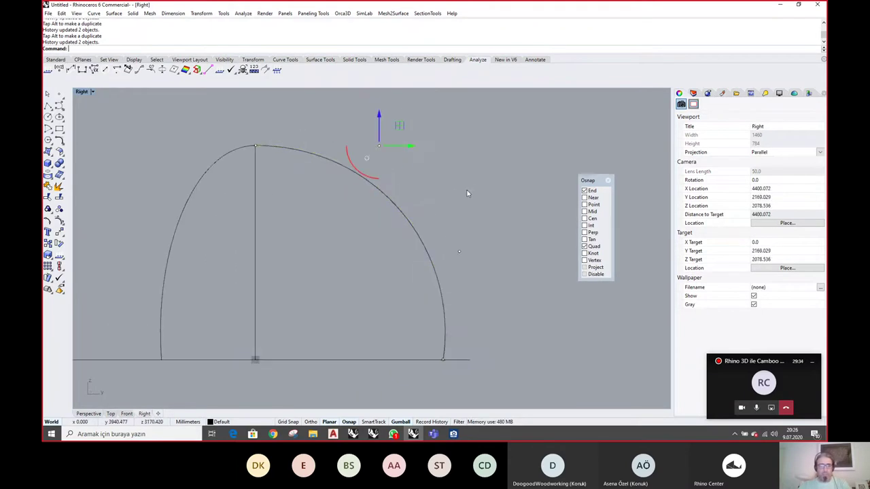
left_click(88, 413)
right_click_drag(398, 178, 398, 198)
left_click(498, 153)
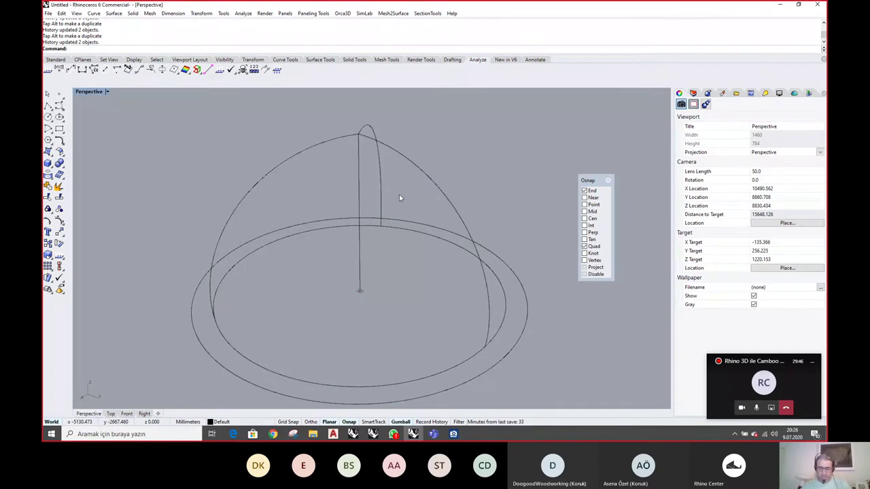
Switch to CAMBOO_DWG-01.jpg, examine the radial beams in the second pavilion drawing, and return to Rhino
left_click(454, 434)
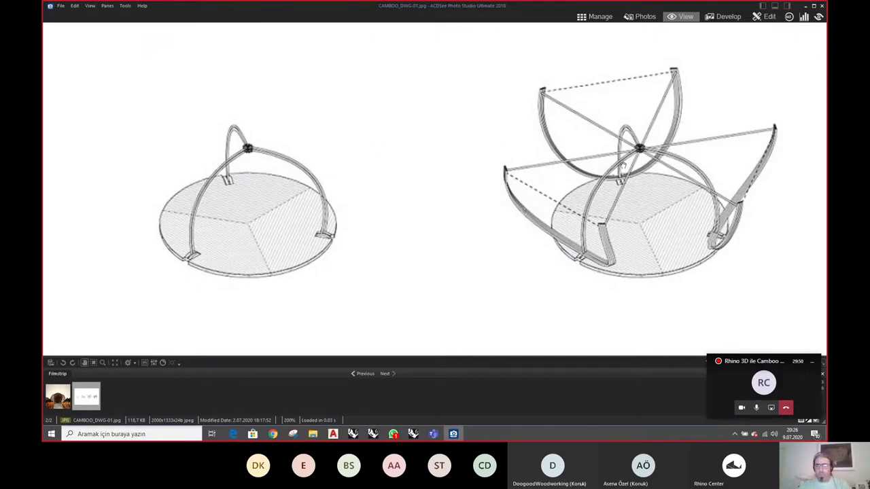
mouse_move(622, 165)
left_mouse_down()
mouse_move(336, 179)
mouse_move(350, 182)
left_mouse_up()
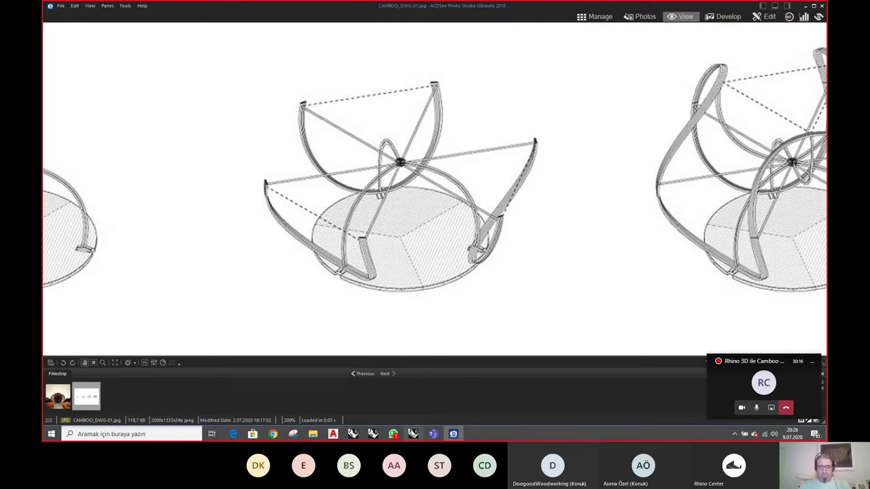
key("alt+Tab")
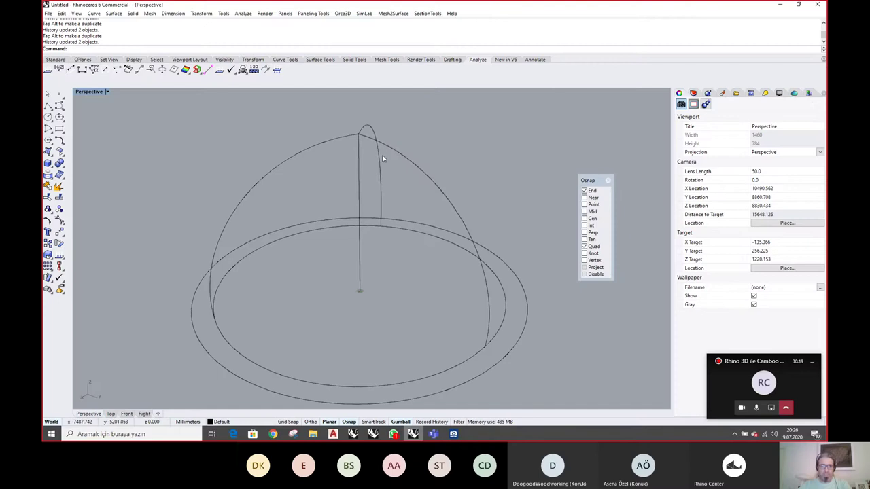
Draw a 6000 mm straight polyline from the arches' apex, pointing along negative Y in the Top viewport
middle_click(382, 153)
left_click(364, 139)
left_click(358, 135)
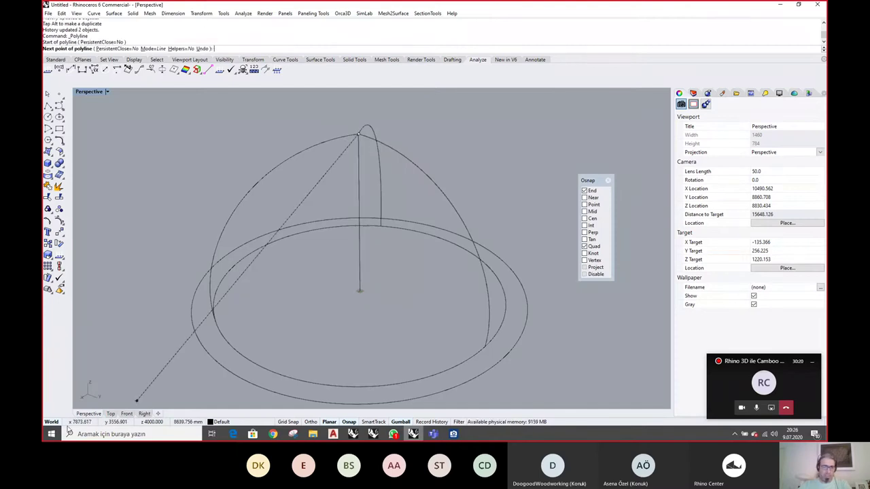
left_click(111, 414)
scroll(358, 221, "down", 4)
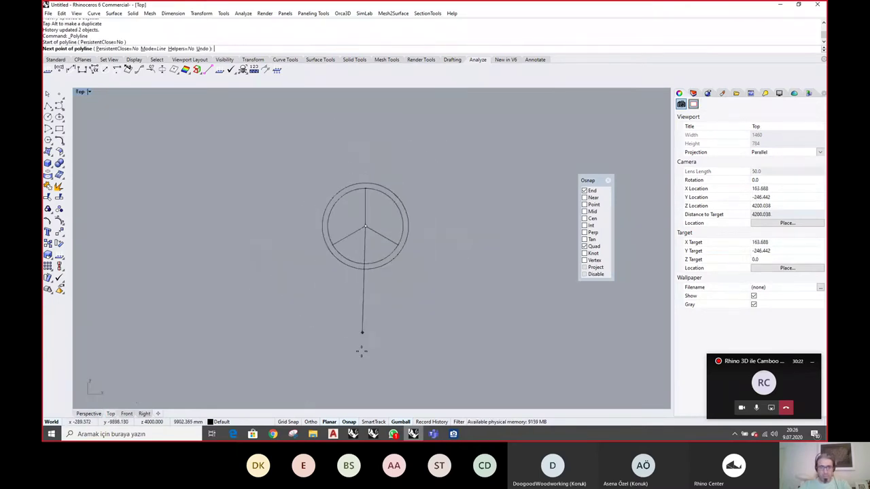
type("6")
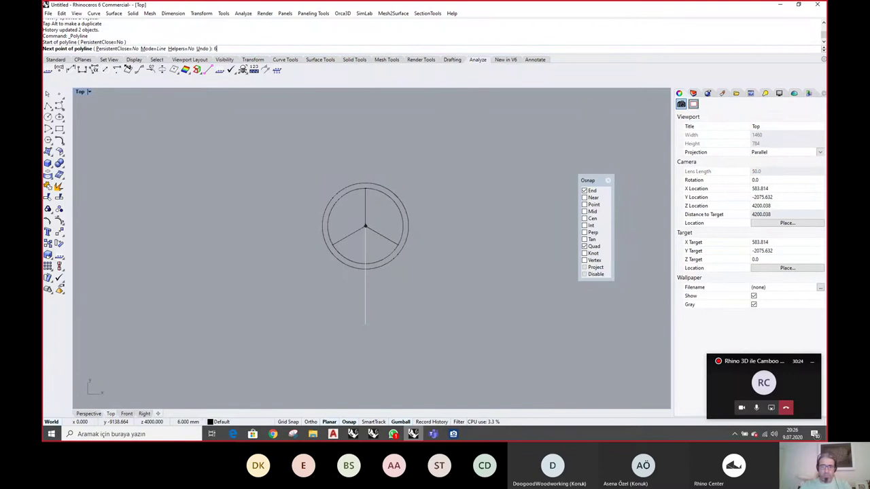
type("000")
key("Return")
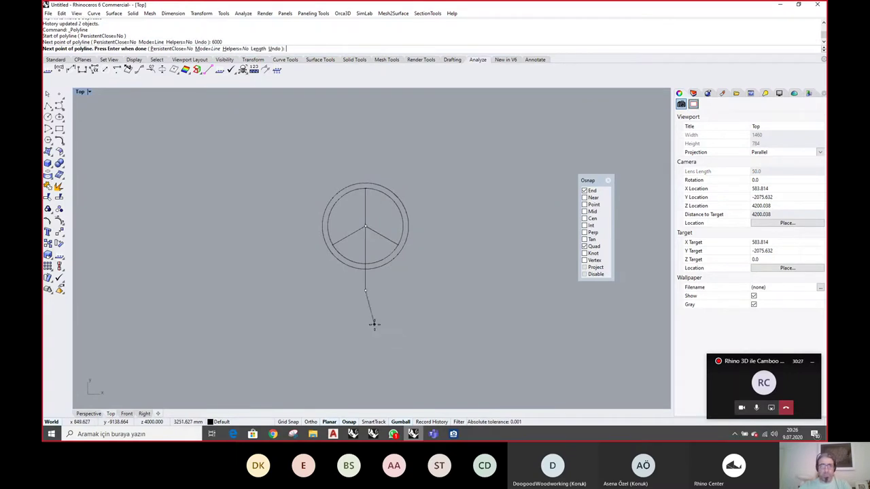
key("Return")
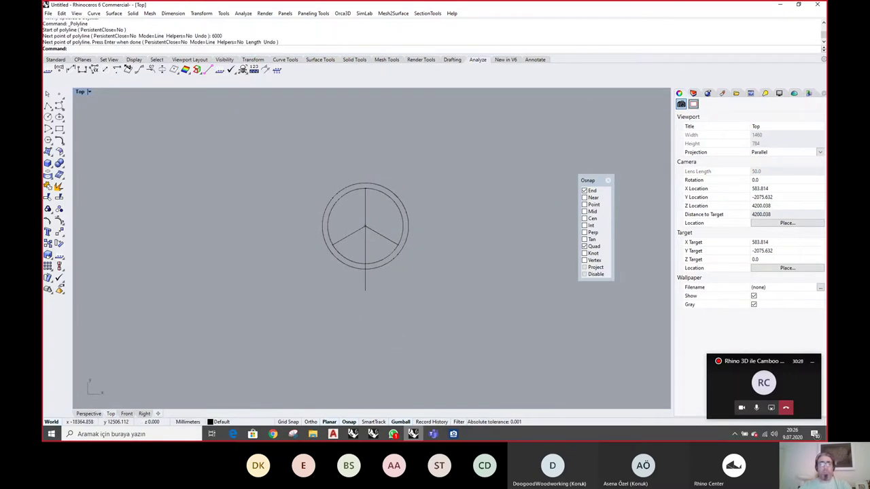
Polar array the straight apex line around the circles' centre with 6 items over 360 degrees in the Perspective viewport
key("alt+Tab")
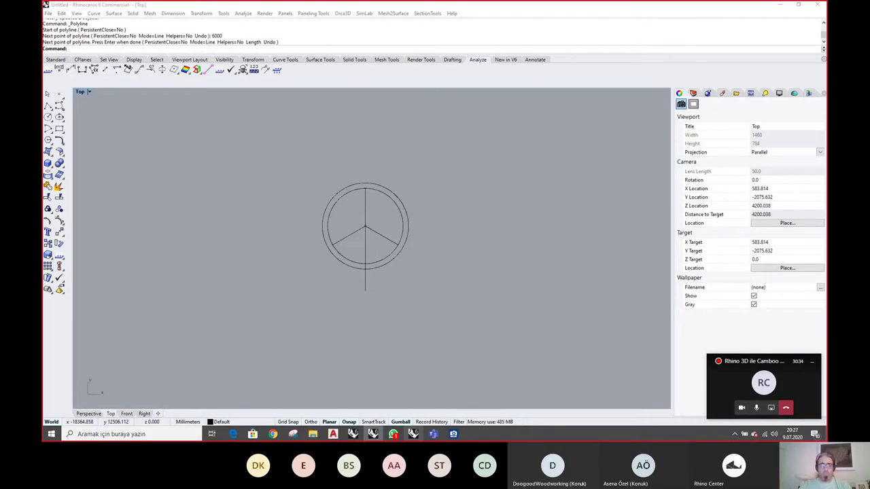
left_click_drag(382, 295, 345, 285)
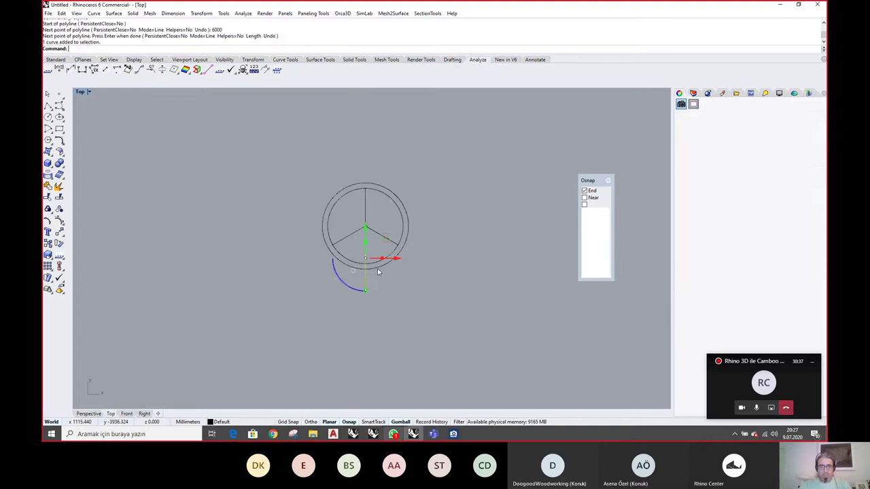
scroll(377, 268, "up", 3)
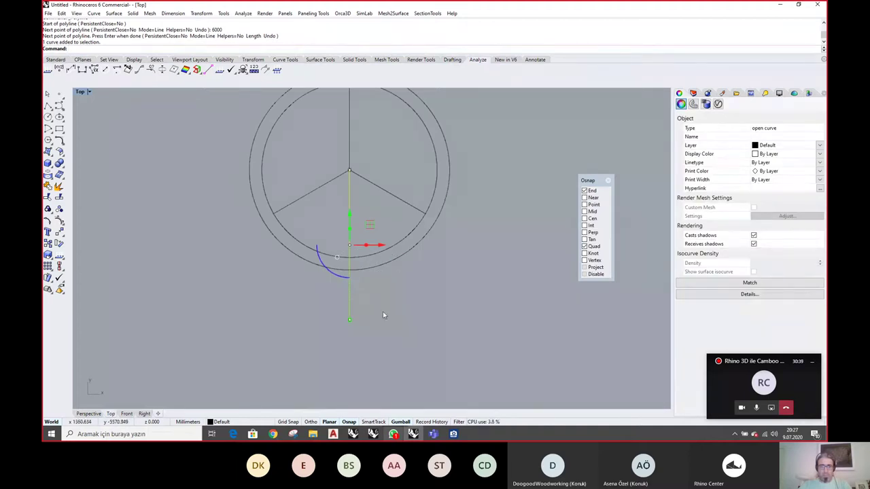
left_click(89, 414)
right_click_drag(449, 244, 387, 287)
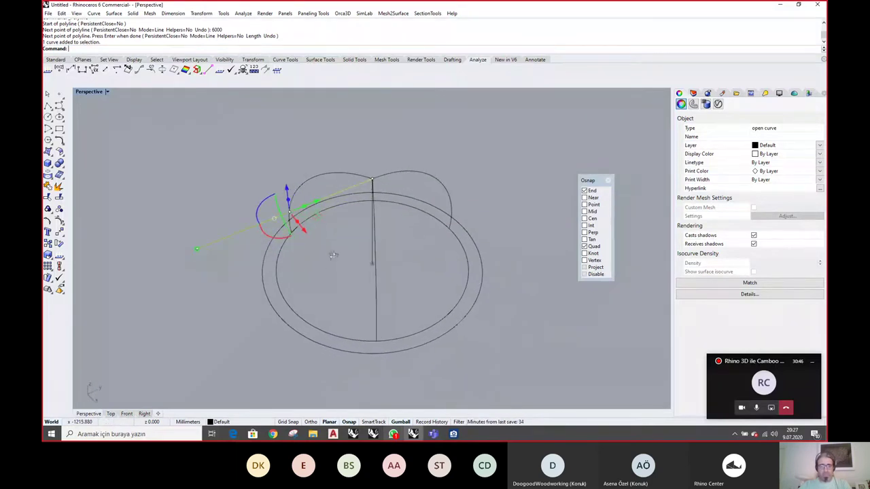
right_click_drag(333, 255, 249, 305)
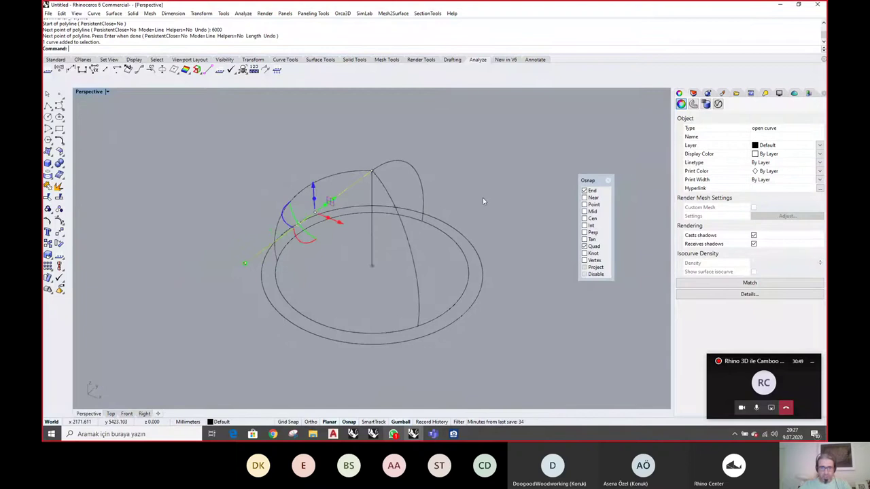
right_click_drag(482, 198, 372, 175)
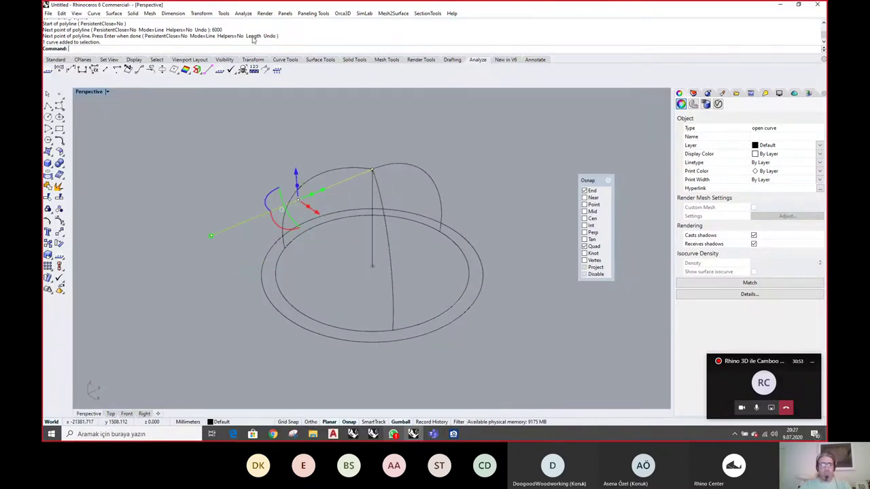
left_click(201, 13)
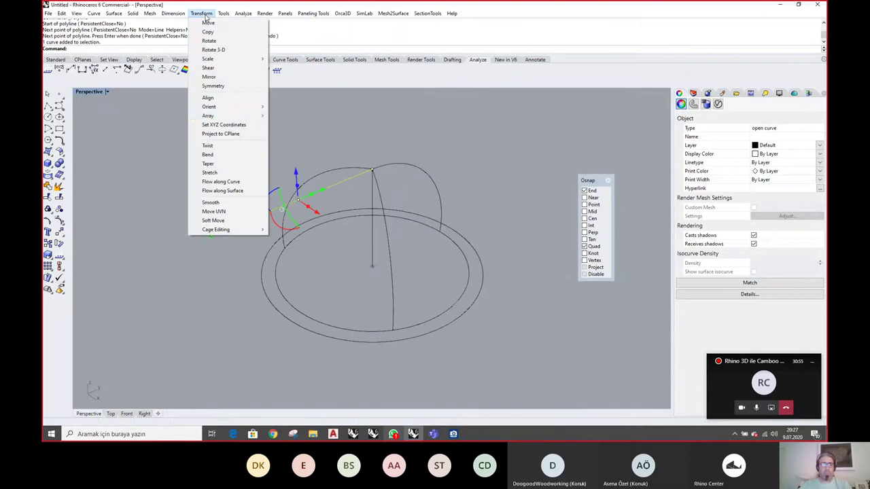
mouse_move(231, 116)
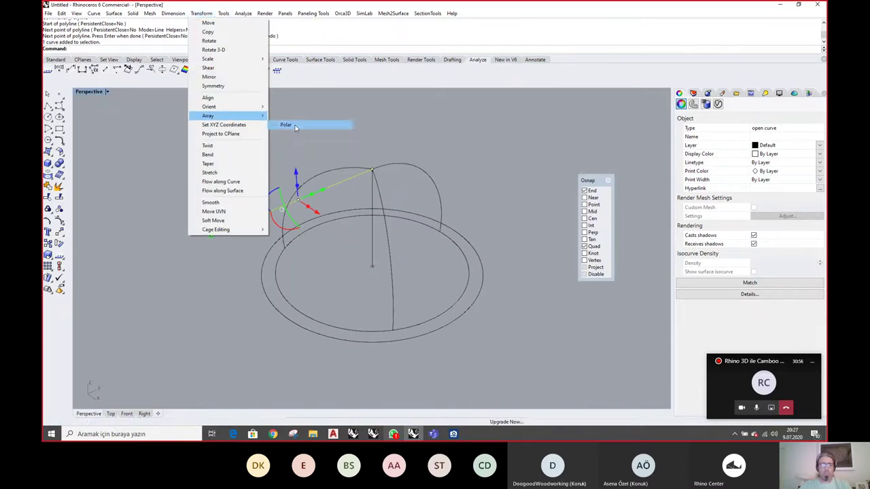
left_click(285, 125)
left_click(372, 266)
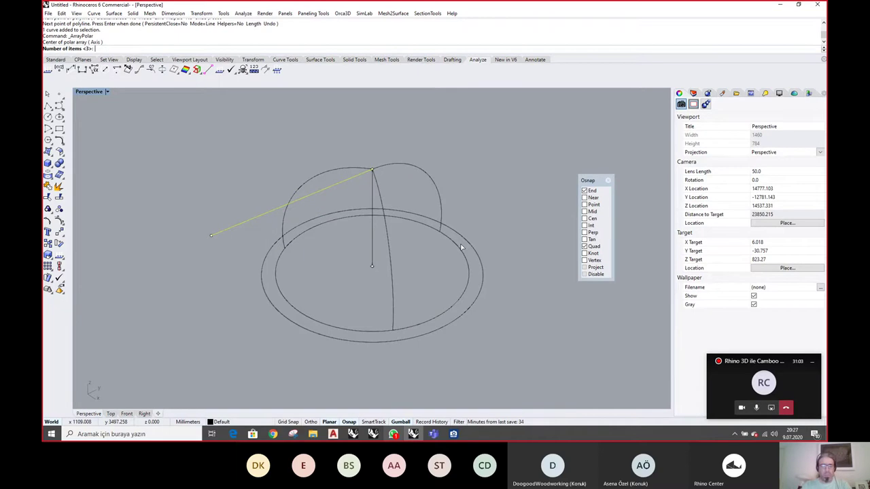
type("6")
key("Return")
key("Return")
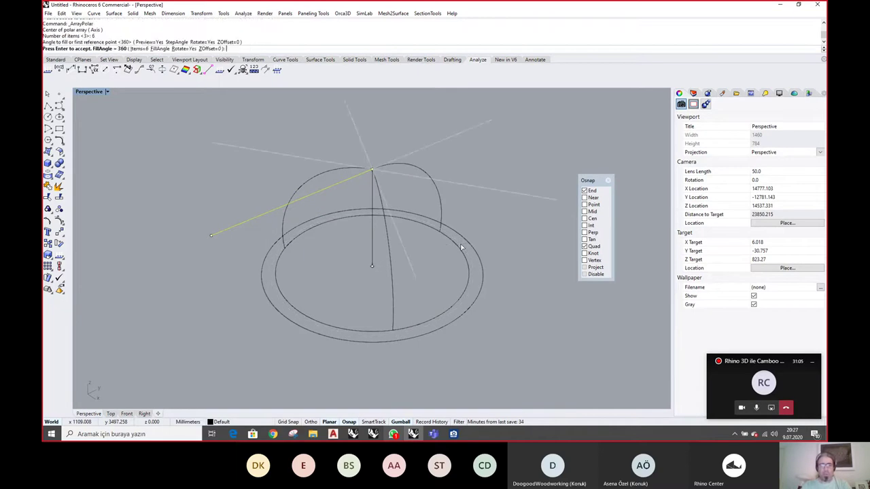
key("Return")
right_click_drag(507, 310, 404, 303)
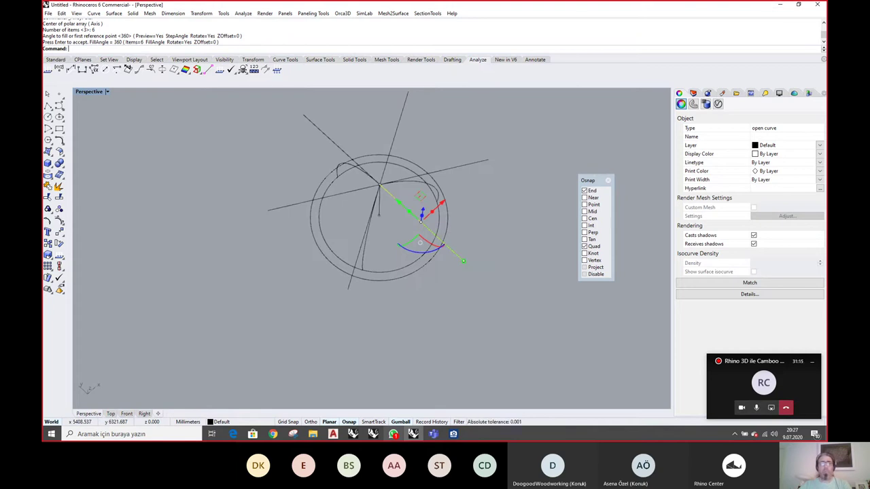
left_click(373, 434)
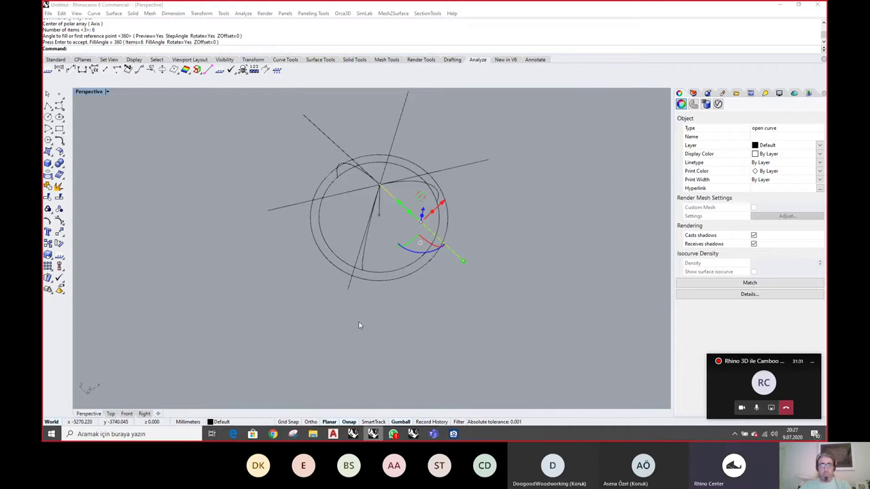
right_click_drag(445, 362, 418, 343)
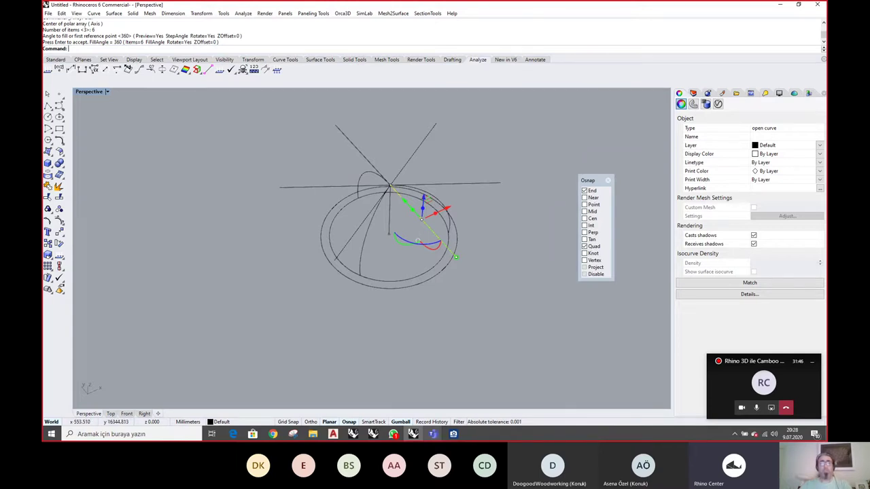
key("alt+Tab")
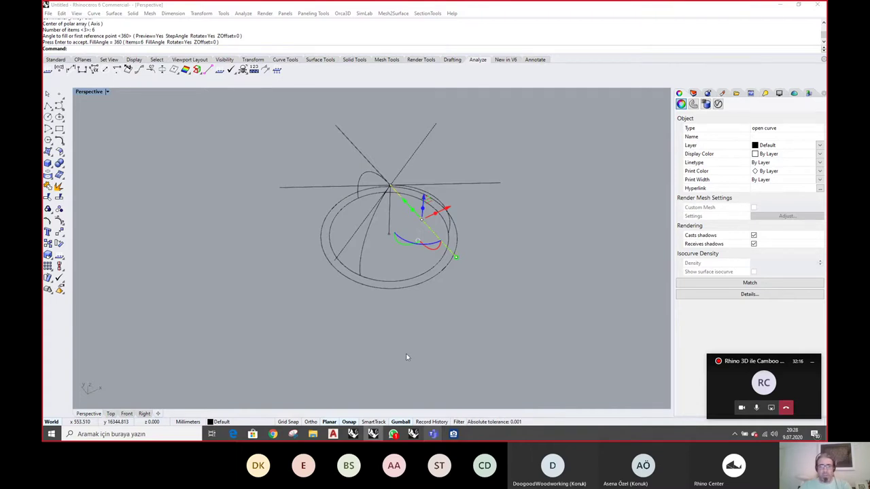
left_click(382, 254)
mouse_move(382, 254)
right_mouse_down()
mouse_move(405, 238)
mouse_move(412, 265)
mouse_move(382, 252)
right_mouse_up()
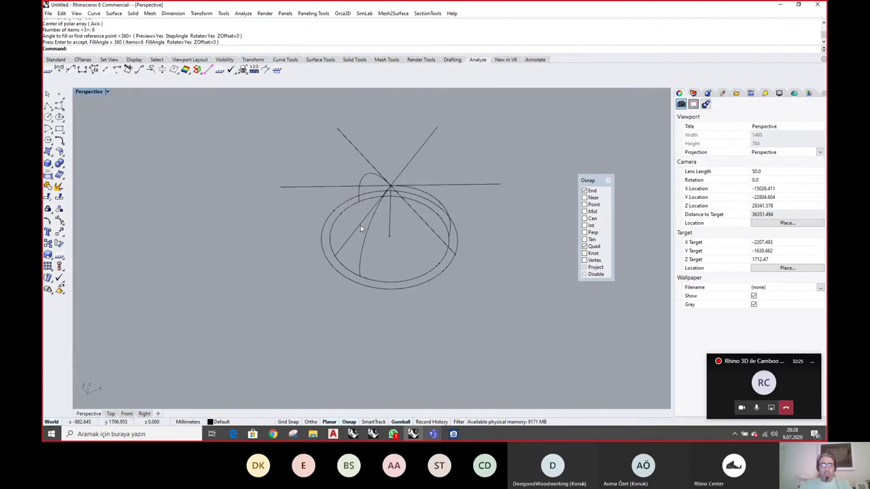
right_click_drag(377, 235, 387, 253)
Check the radial beams in CAMBOO_DWG-01.jpg, return to Rhino, and group the six radial lines
left_click(453, 435)
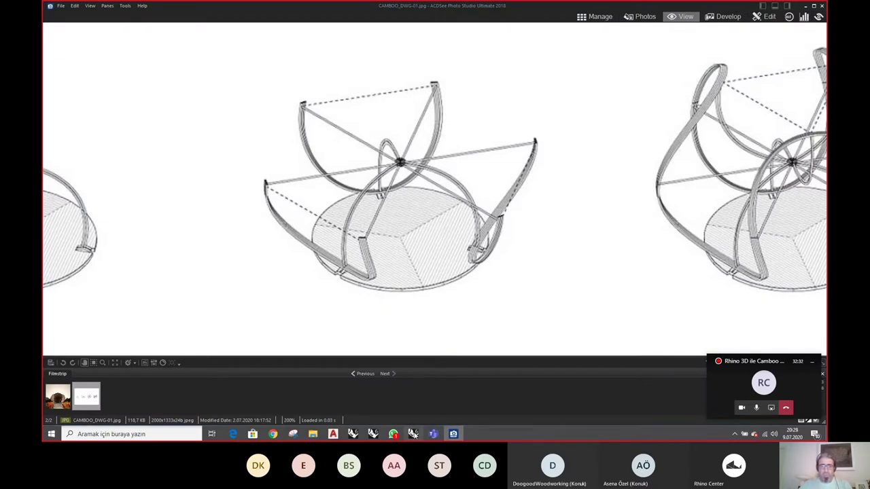
left_click(413, 433)
left_click(363, 225)
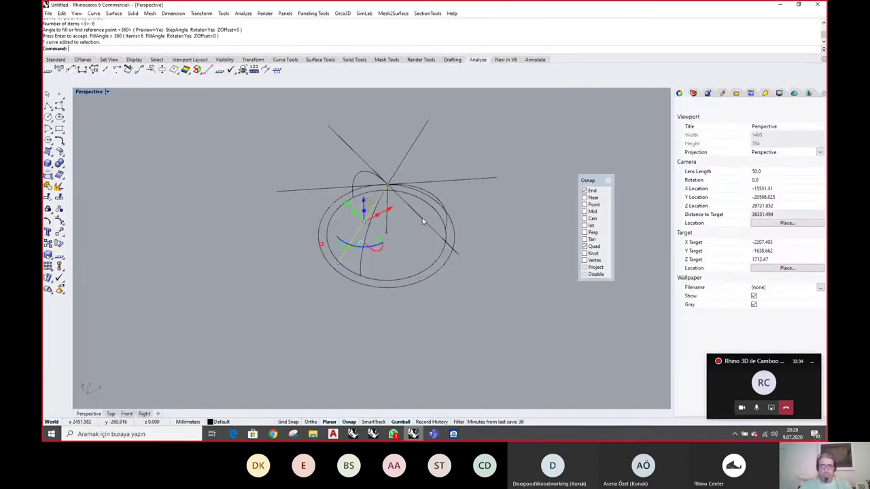
left_click(422, 218, "shift")
left_click(432, 181, "shift")
left_click(402, 162, "shift")
left_click(363, 159, "shift")
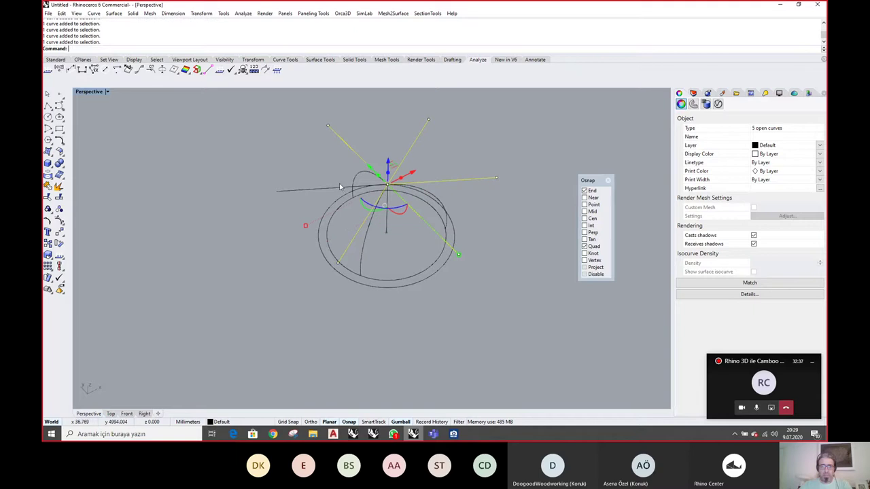
left_click(332, 188, "shift")
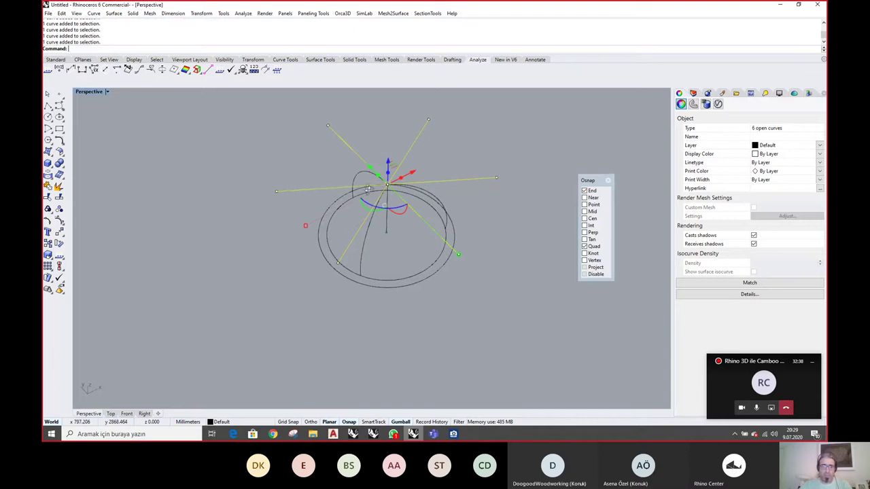
right_click_drag(370, 197, 367, 188)
left_click(61, 13)
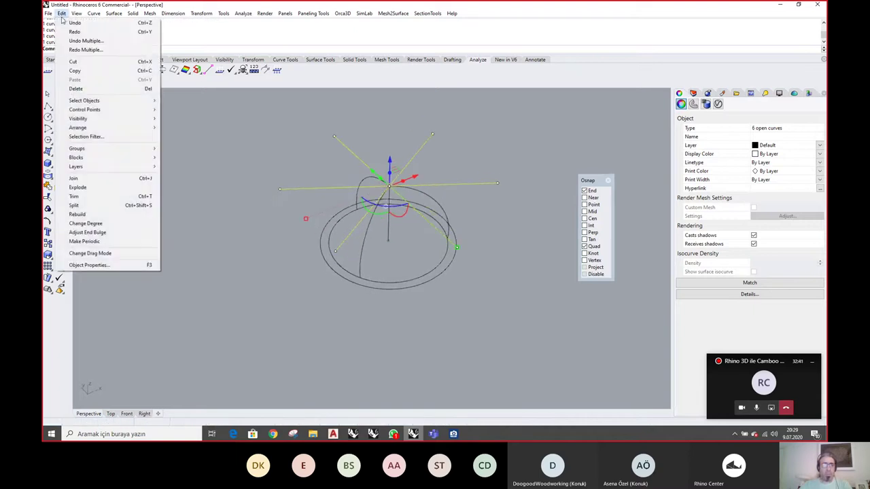
mouse_move(98, 150)
left_click(197, 146)
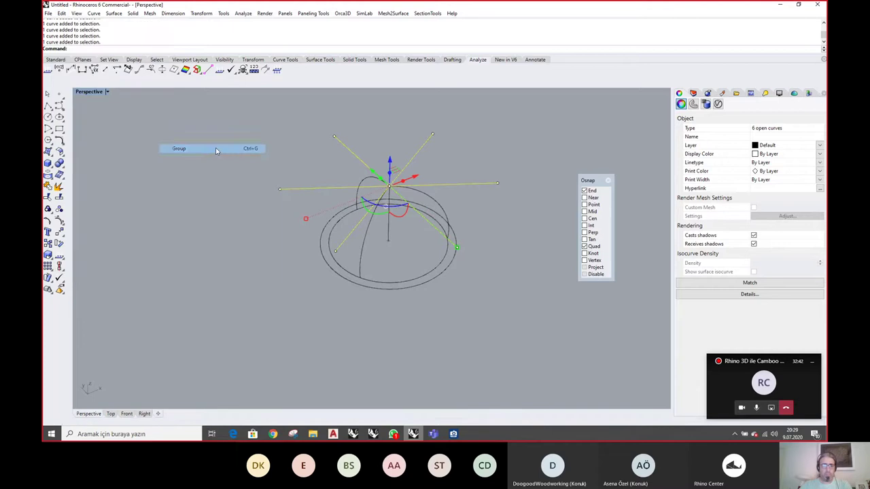
Rotate the grouped radial lines about the vertical axis at the apex so that the lines straddle the arches
mouse_move(397, 234)
right_mouse_down()
mouse_move(407, 231)
mouse_move(399, 240)
right_mouse_up()
scroll(388, 204, "up", 2)
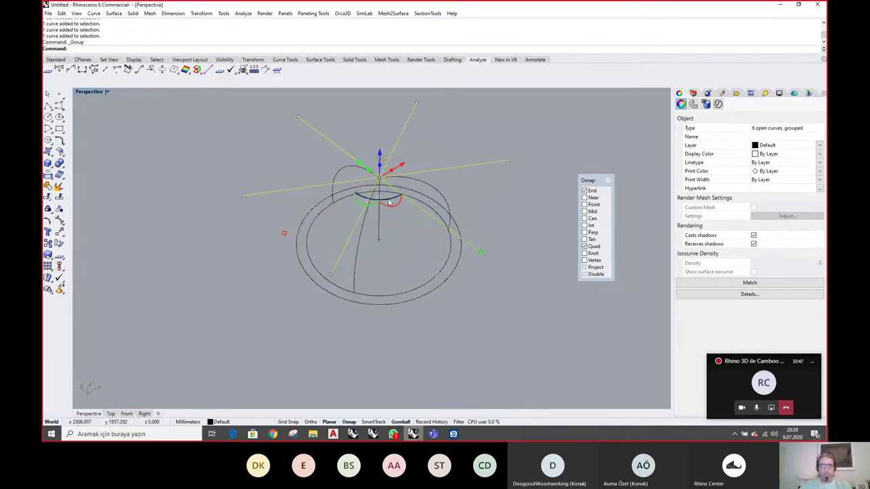
left_click_drag(390, 202, 553, 191)
mouse_move(384, 296)
right_mouse_down()
mouse_move(416, 313)
mouse_move(411, 329)
mouse_move(387, 317)
mouse_move(375, 283)
right_mouse_up()
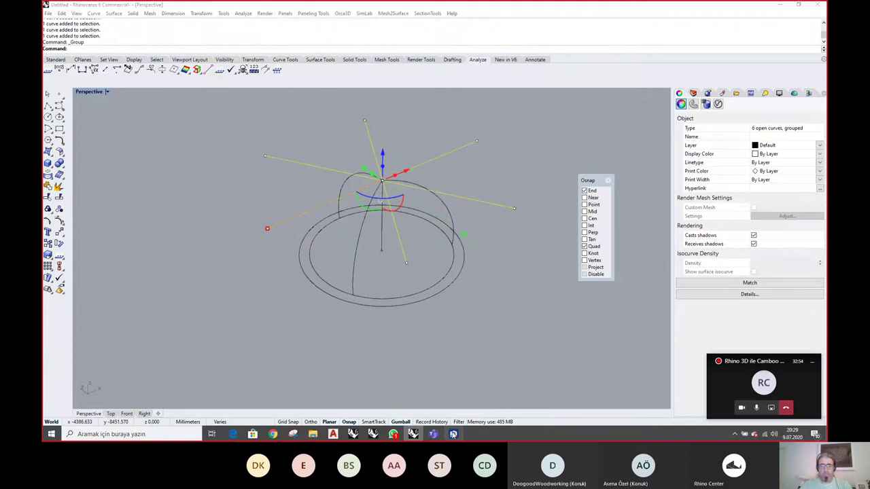
Compare the rotated radial lines and arches with the second pavilion drawing in CAMBOO_DWG-01.jpg, then deselect everything in Rhino
left_click(454, 434)
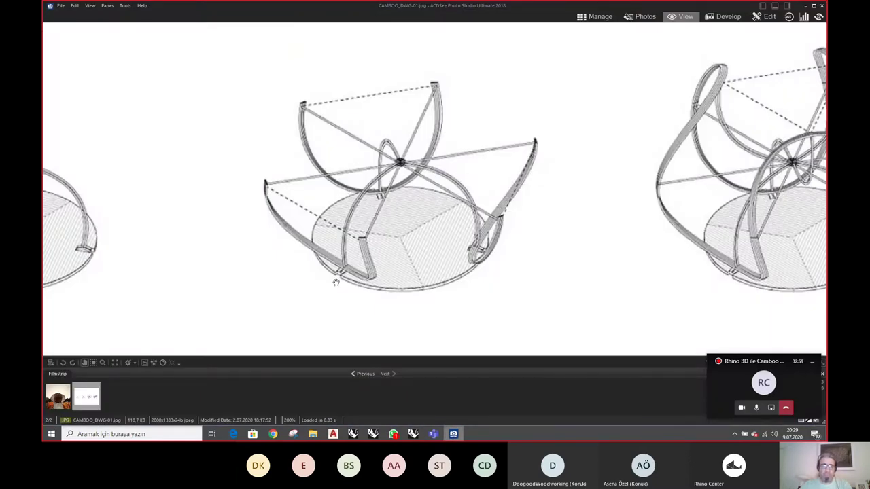
left_click(412, 434)
left_click(515, 159)
right_click_drag(499, 179, 434, 178)
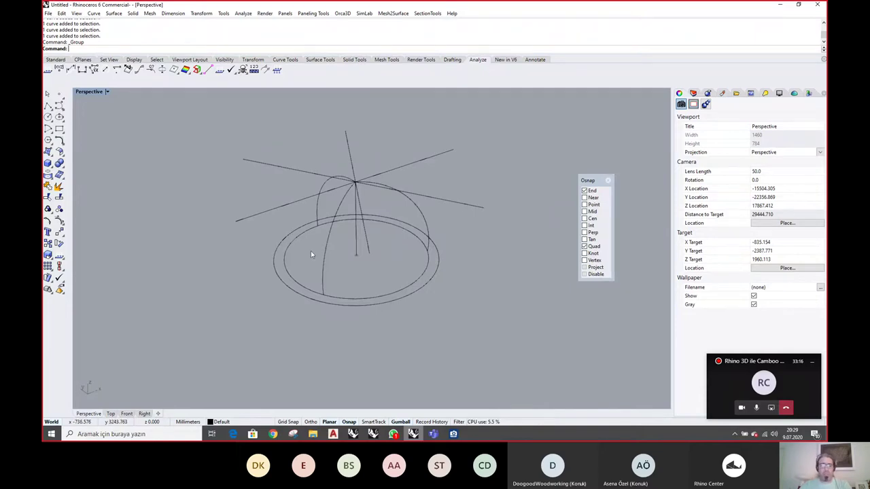
left_click(343, 203)
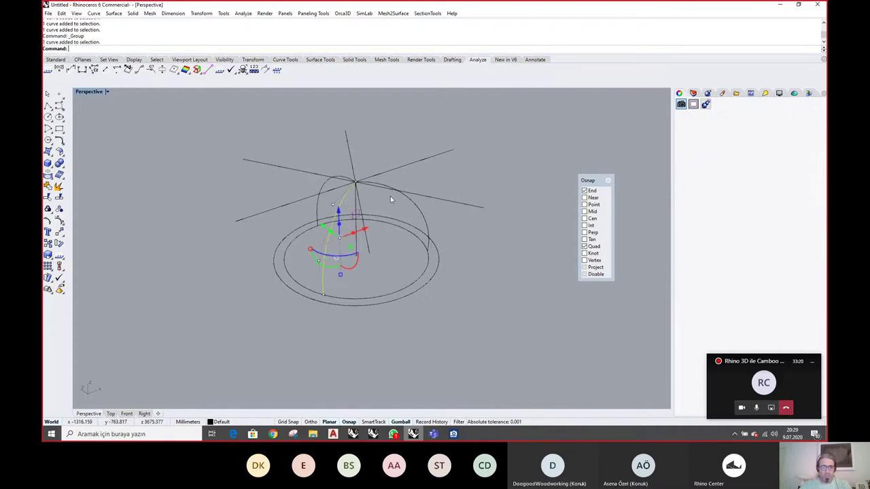
left_click(325, 186)
left_click(481, 208)
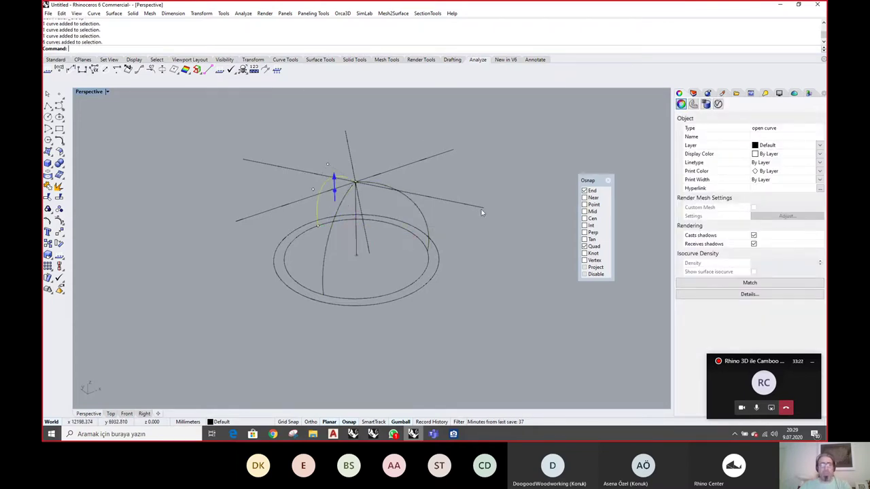
key("Escape")
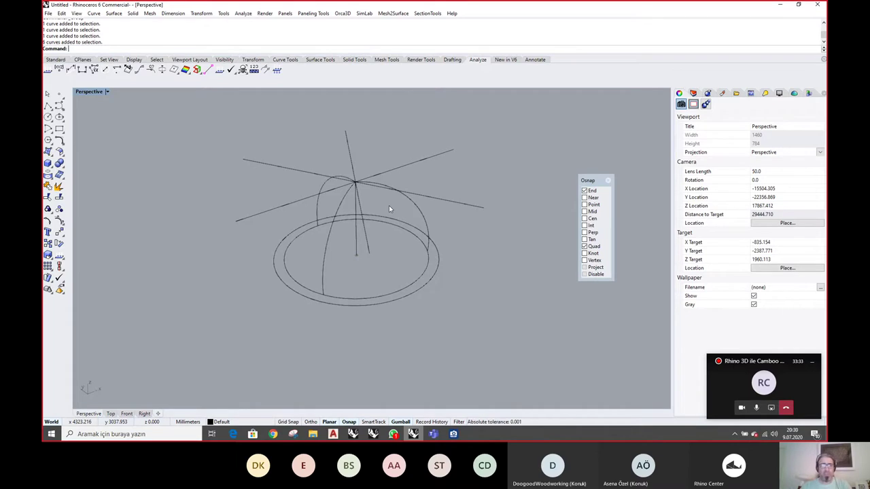
Create a layer called "Konstrüksiyon Eğriler" and set its colour to red
left_click(693, 93)
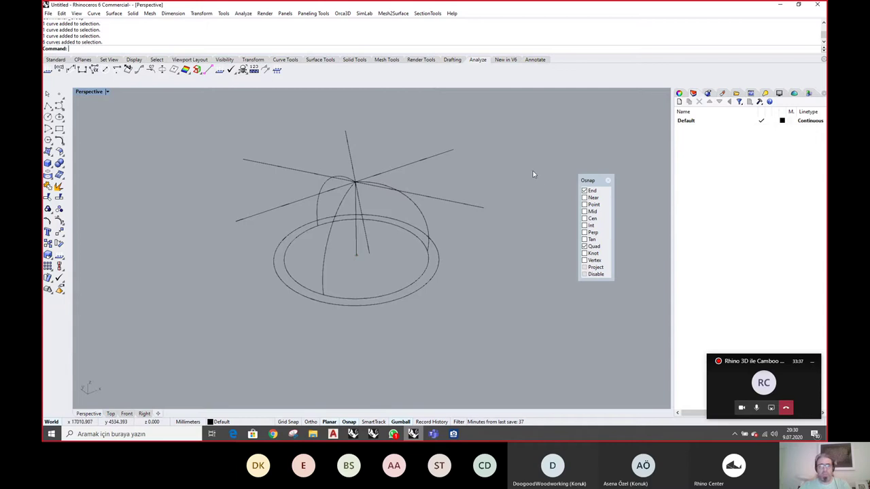
left_click(679, 102)
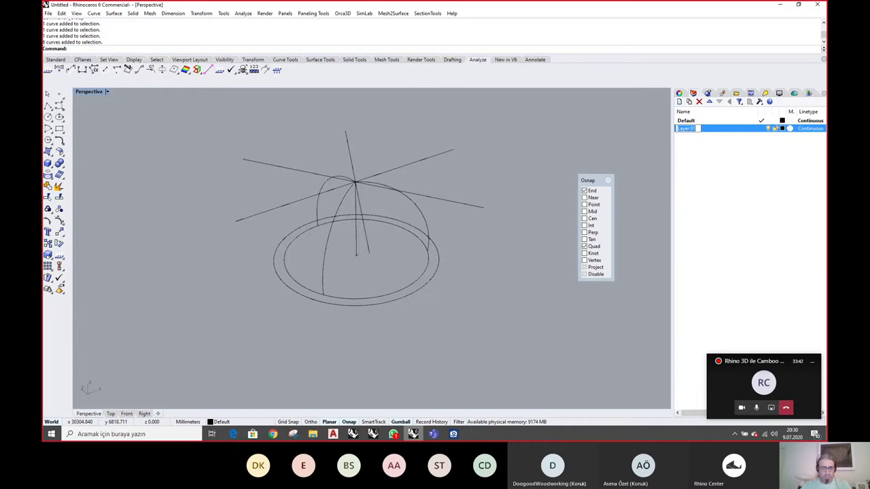
type("Konstrüksiyon")
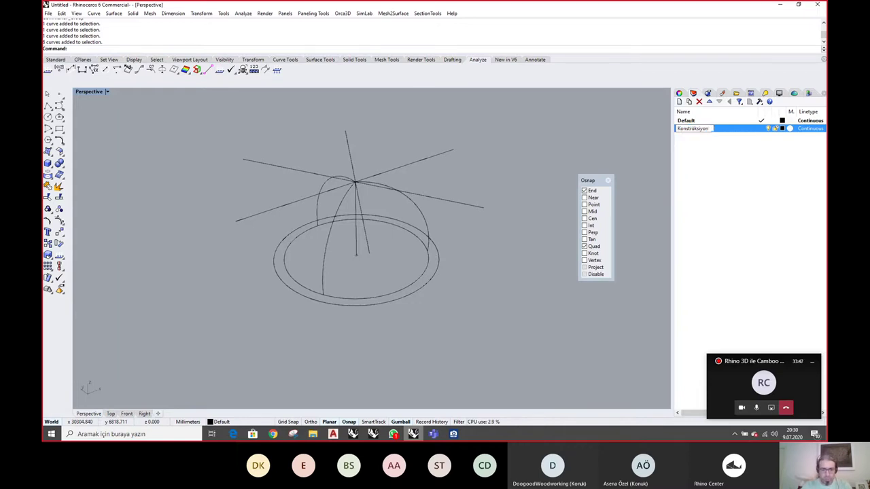
type(" Eğriler")
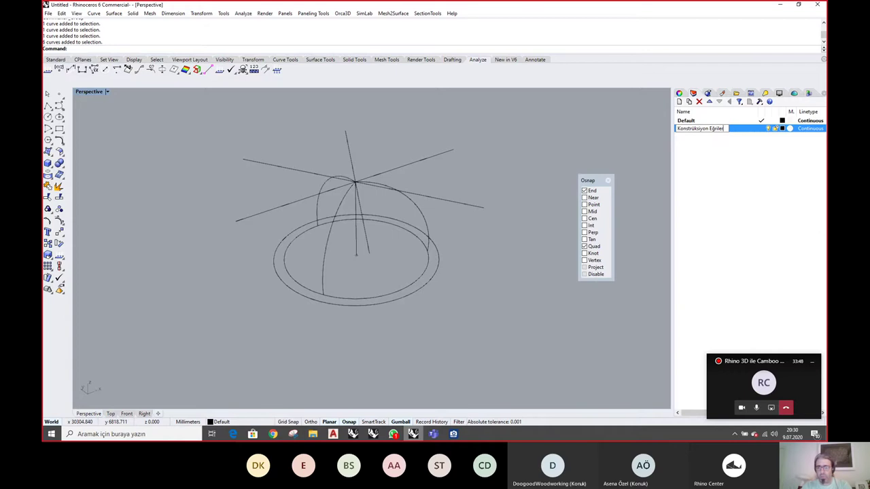
key("Return")
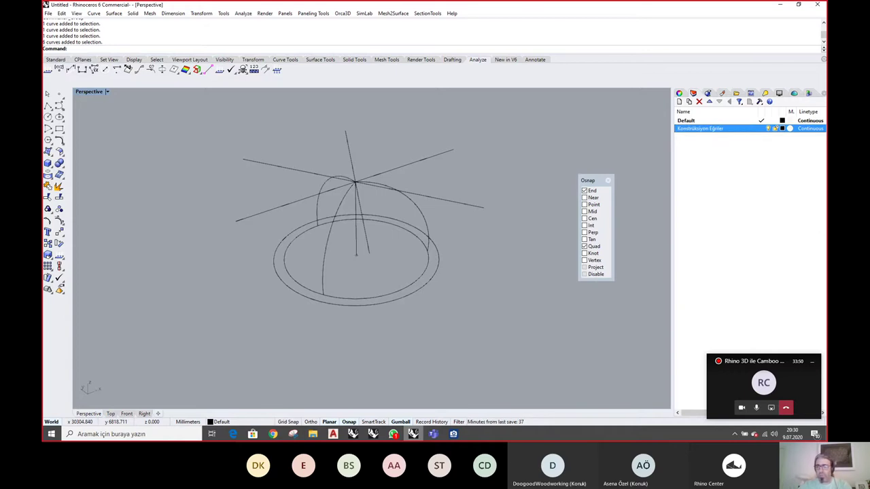
left_click(782, 128)
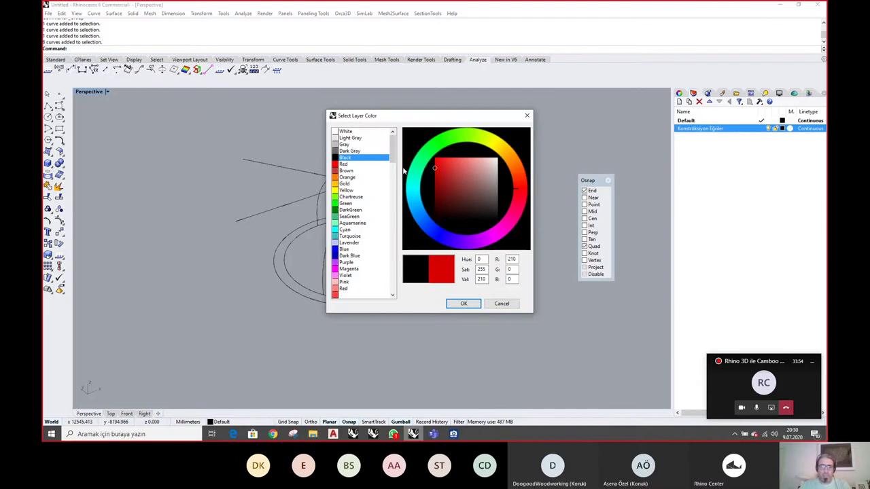
left_click(463, 304)
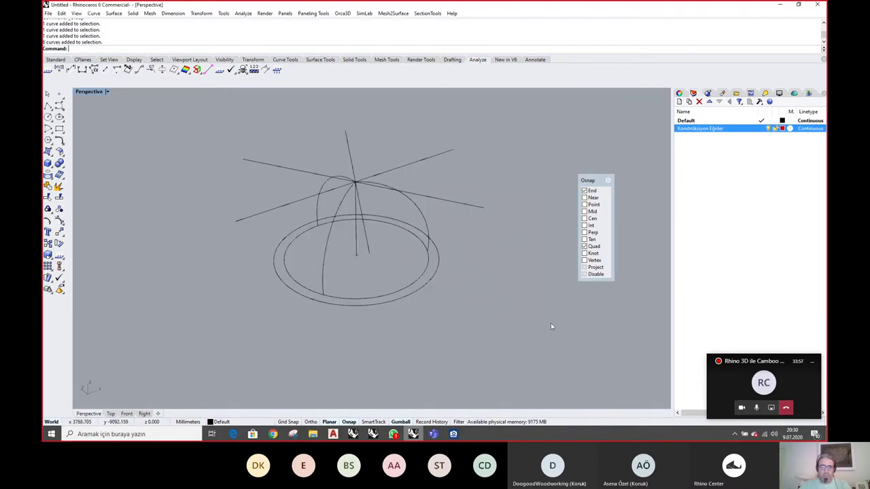
Move all curves in the model to the "Konstrüksiyon Eğriler" layer and deselect them
key("ctrl+a")
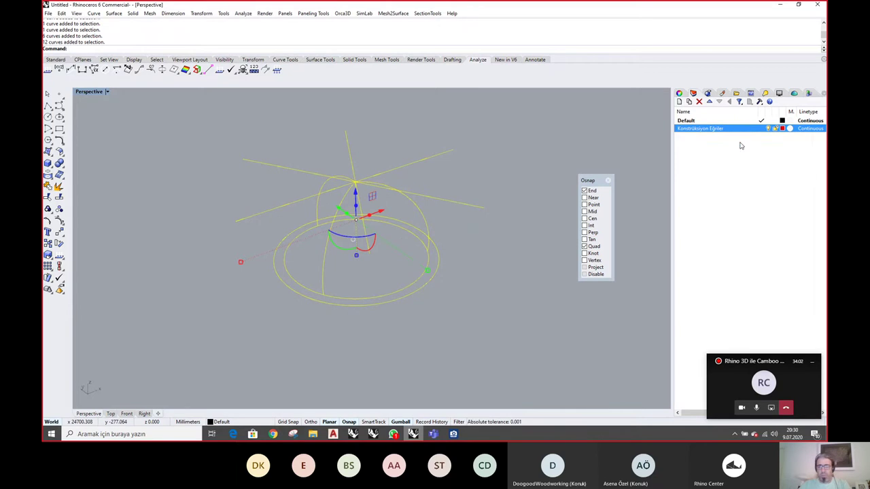
right_click(714, 129)
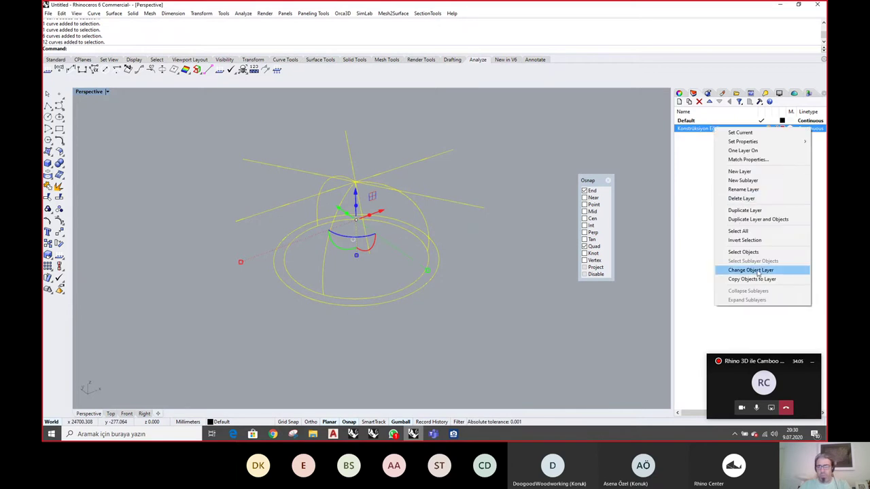
left_click(229, 421)
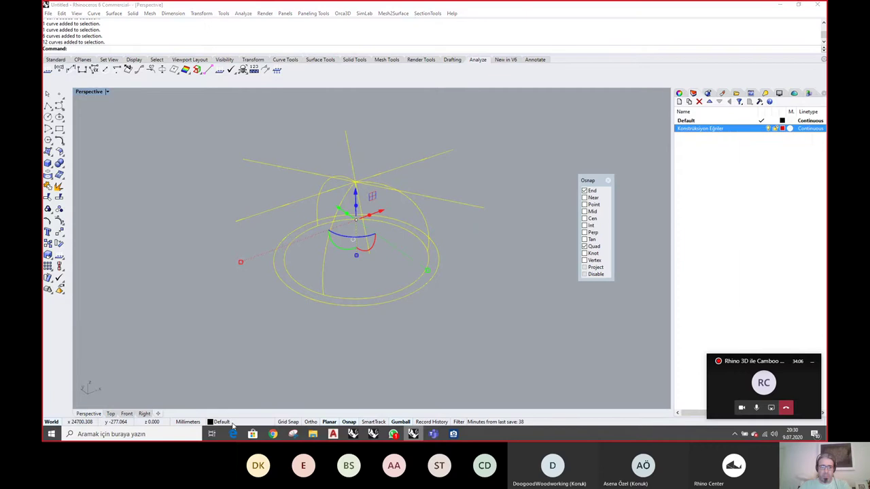
left_click(229, 421)
left_click(235, 414)
right_click_drag(445, 328, 477, 349)
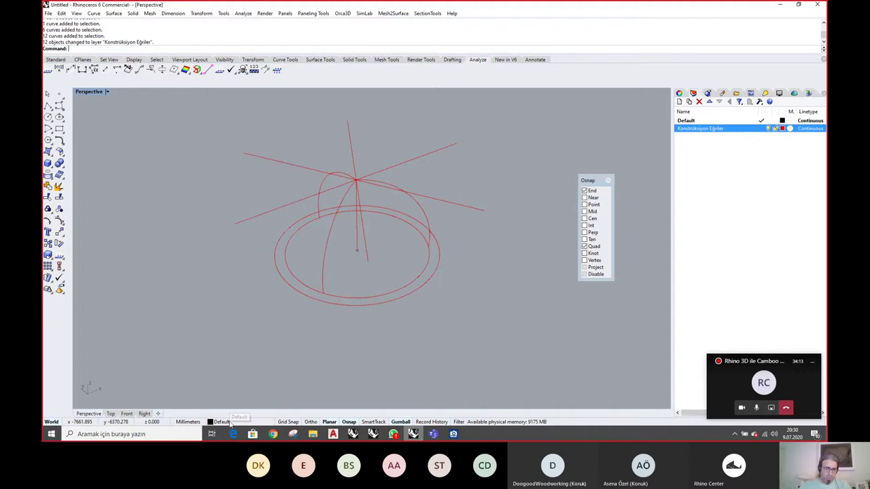
mouse_move(479, 183)
right_mouse_down()
mouse_move(481, 192)
mouse_move(483, 177)
mouse_move(502, 185)
mouse_move(491, 191)
right_mouse_up()
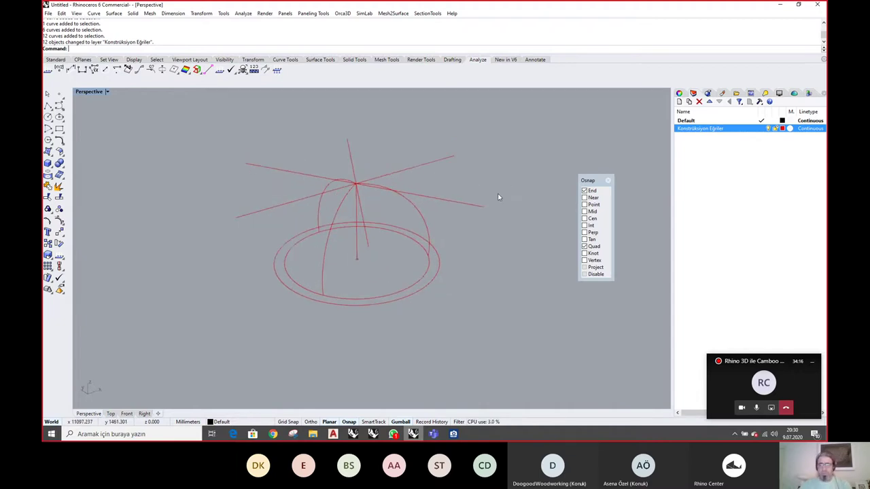
right_click_drag(409, 202, 426, 210)
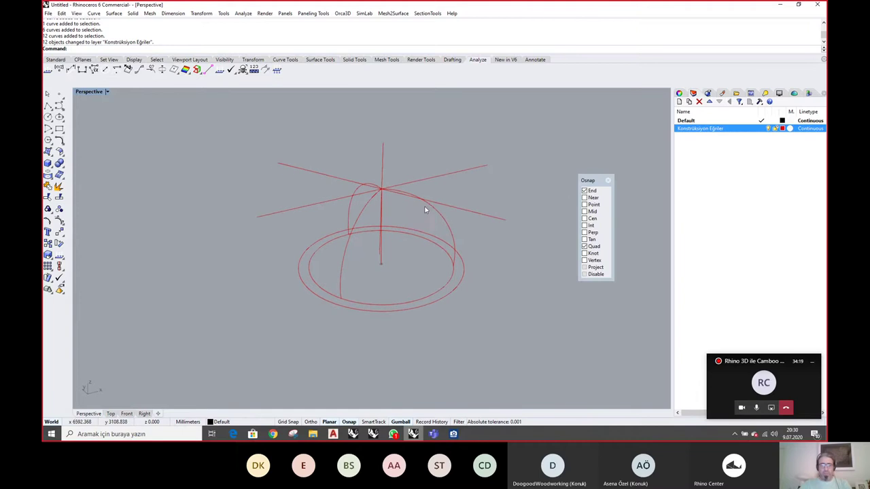
Switch to CAMBOO_DWG-01.jpg, examine the outer curved members between the beam ends and the base, and return to Rhino
left_click(453, 434)
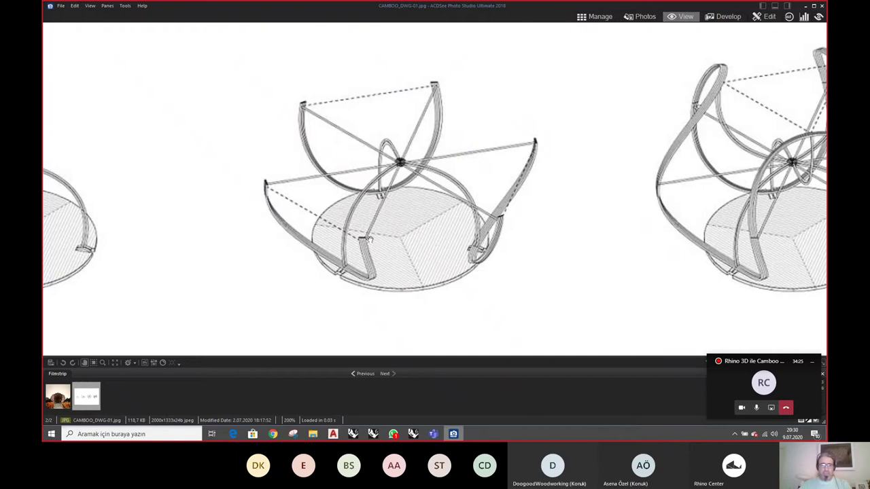
left_click(373, 435)
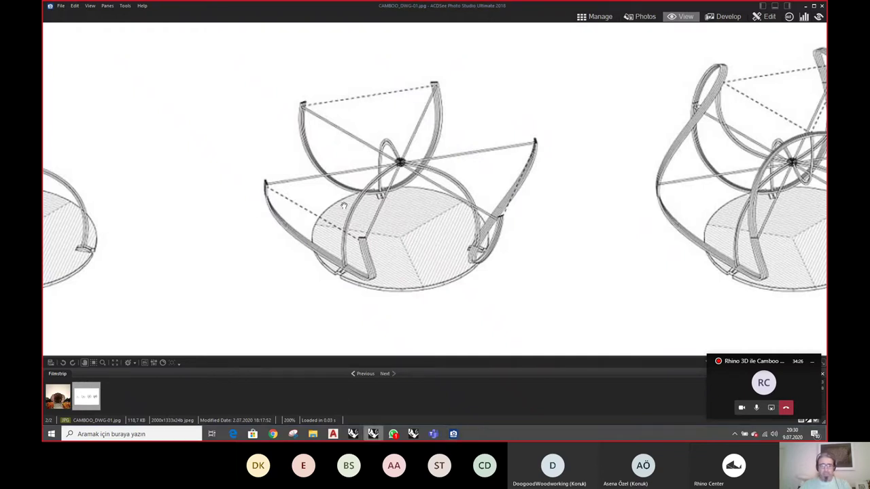
left_click(373, 435)
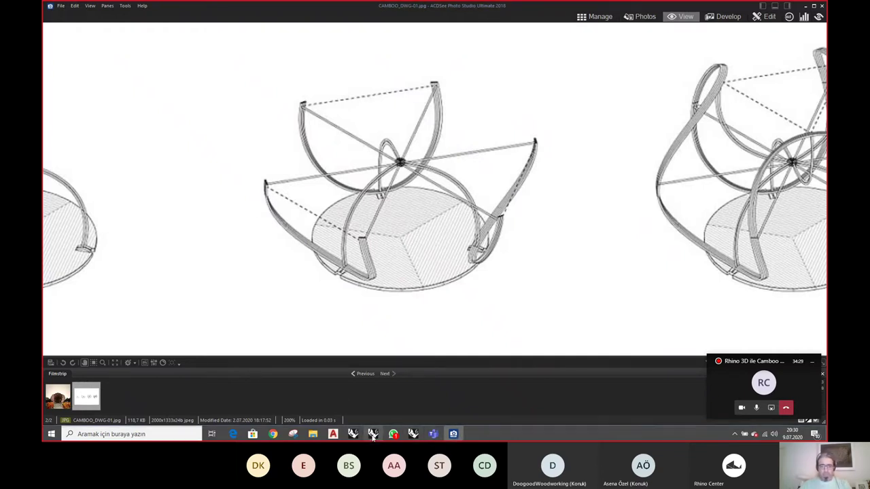
left_click(413, 435)
Examine the front arch in the Right viewport, then inspect the other arches in the Perspective viewport
right_click_drag(382, 274, 381, 304)
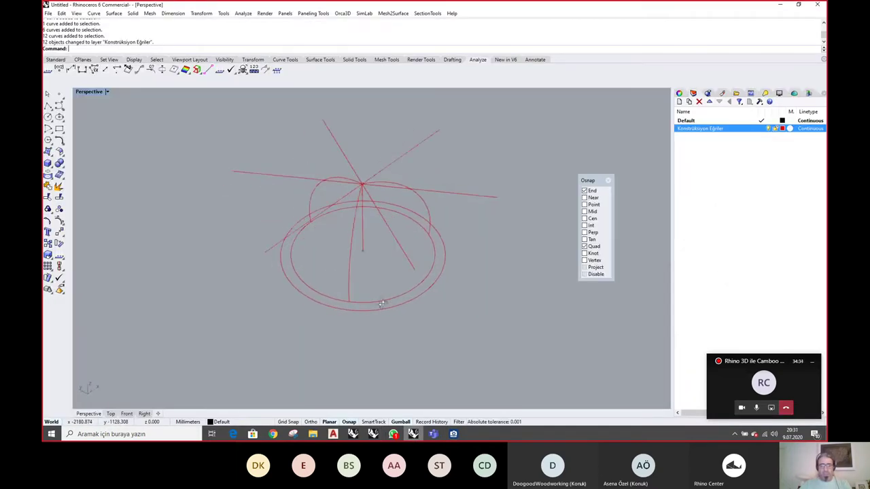
left_click(350, 278)
left_click(126, 413)
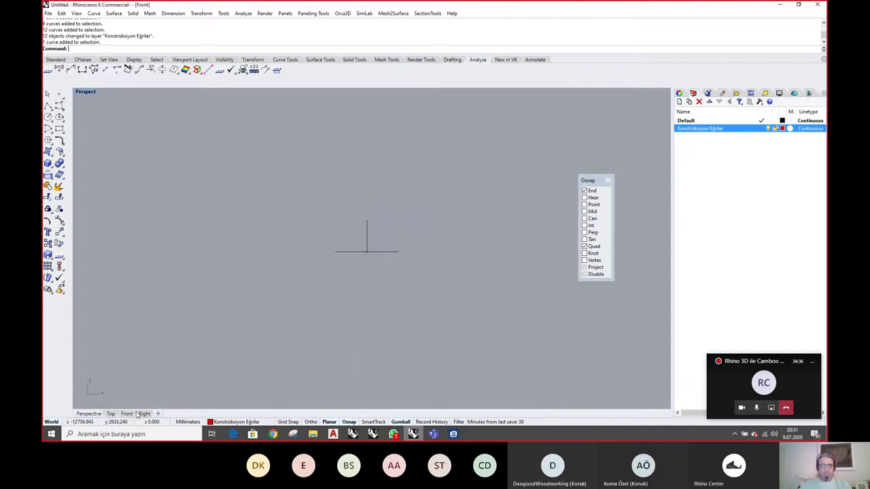
left_click(144, 414)
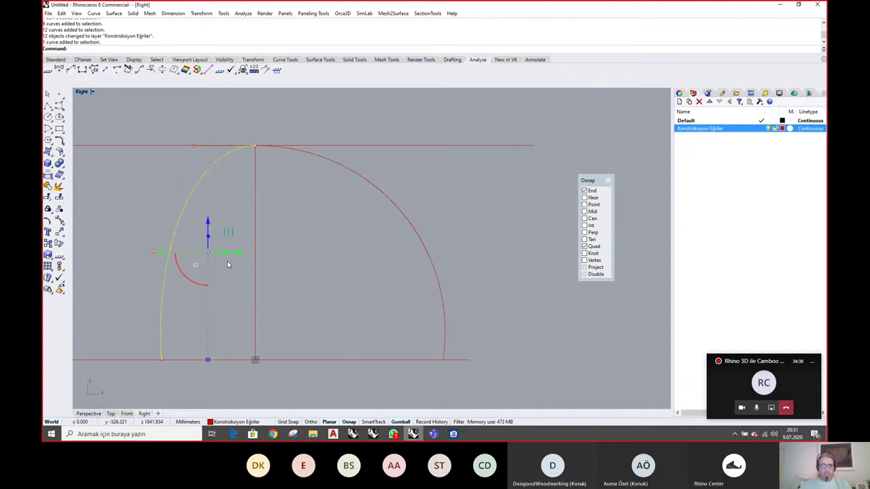
left_click(89, 414)
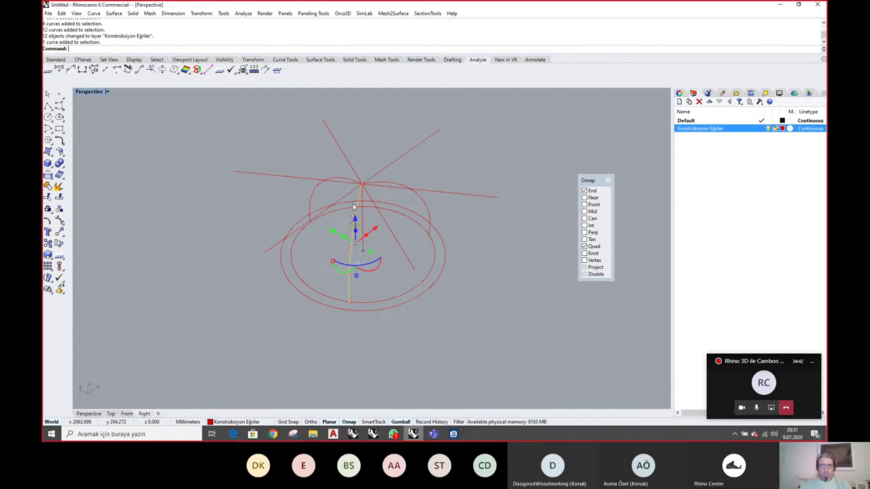
left_click(392, 189)
left_click(347, 181)
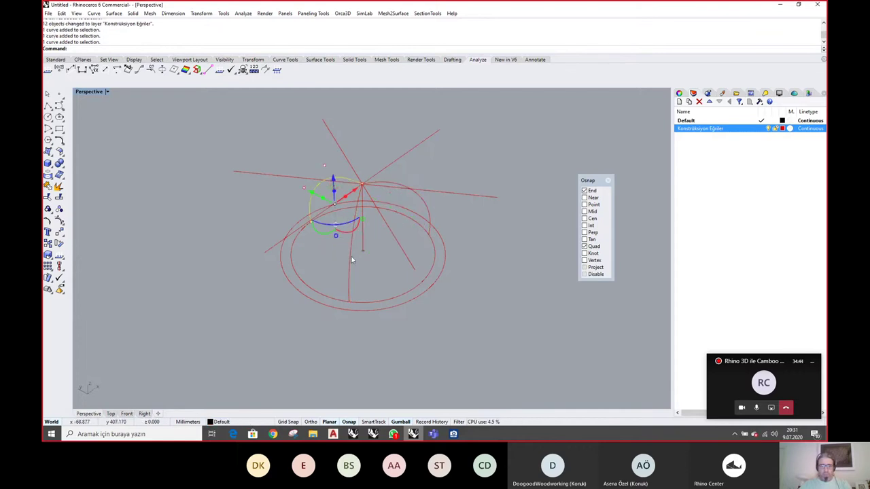
right_click_drag(351, 259, 224, 190)
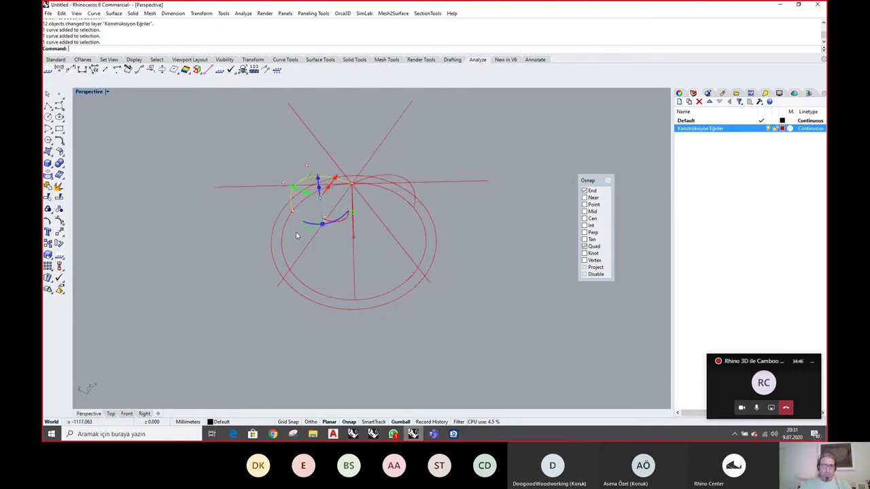
Examine the profiles of the arches in the Front and Right viewports, then return to the Perspective viewport
right_click_drag(296, 235, 220, 180)
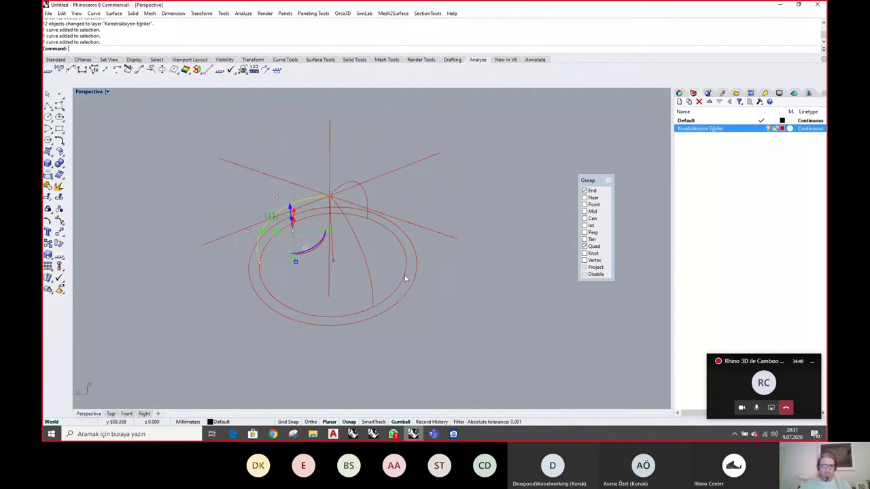
mouse_move(381, 288)
right_mouse_down()
mouse_move(399, 291)
mouse_move(384, 285)
mouse_move(373, 296)
mouse_move(380, 297)
right_mouse_up()
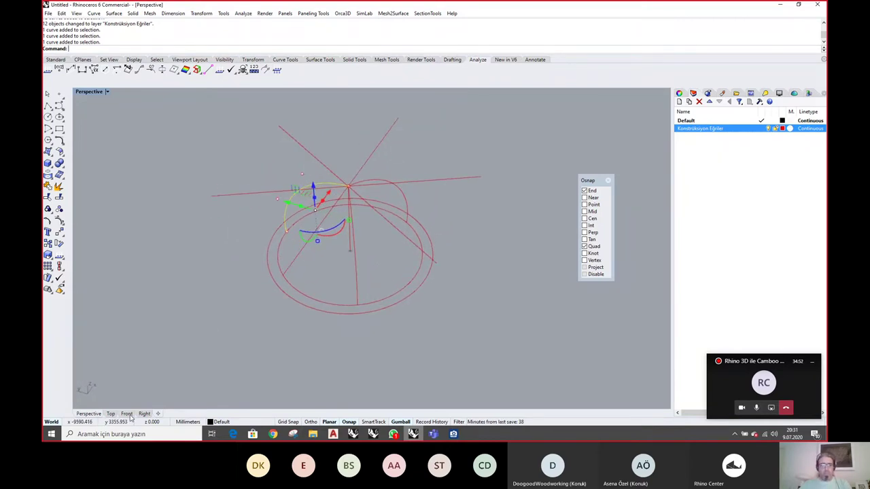
left_click(356, 280)
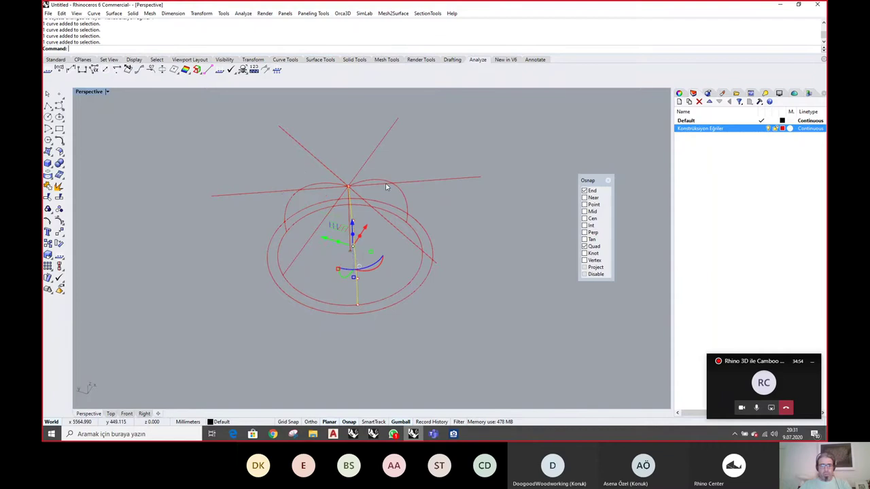
left_click(127, 414)
scroll(316, 296, "up", 3)
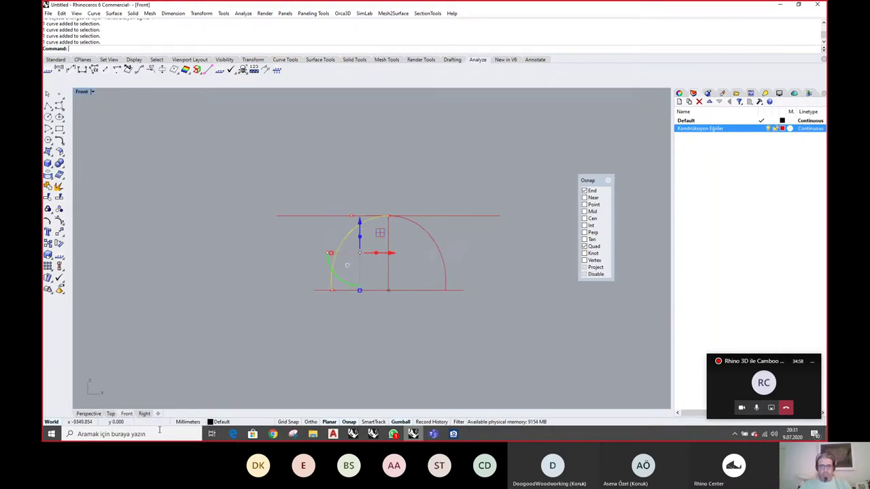
left_click(145, 414)
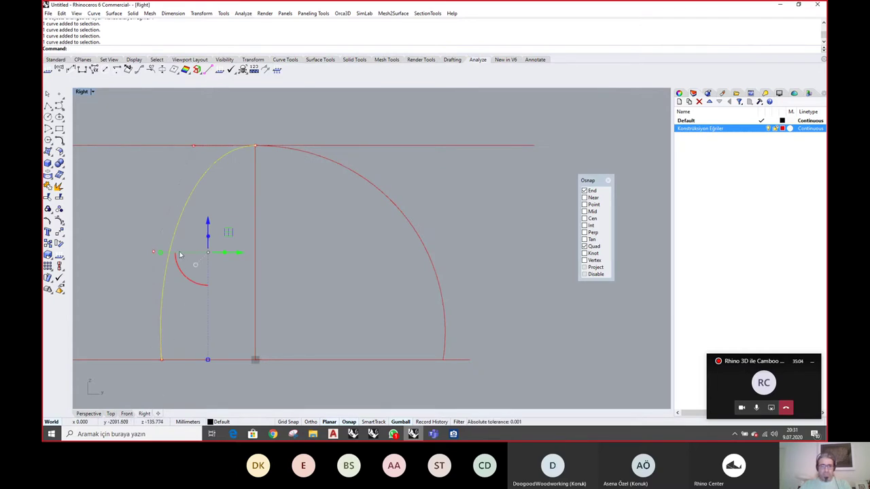
left_click(89, 413)
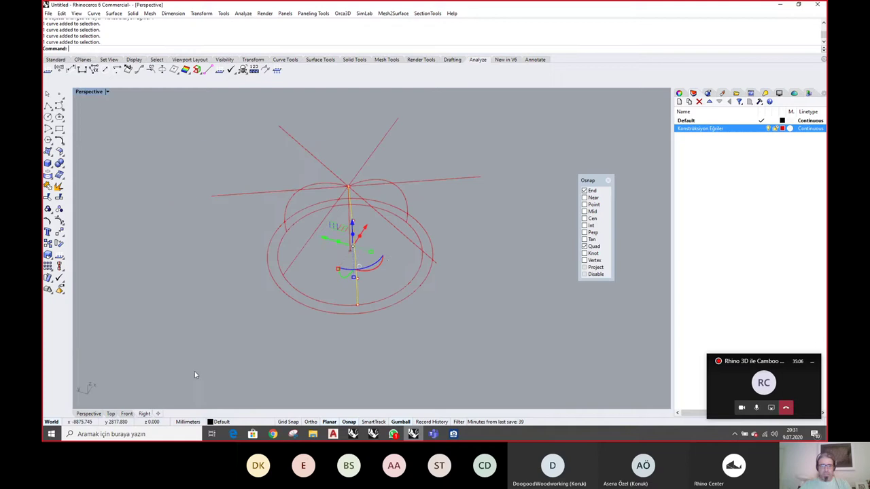
right_click_drag(390, 240, 383, 244)
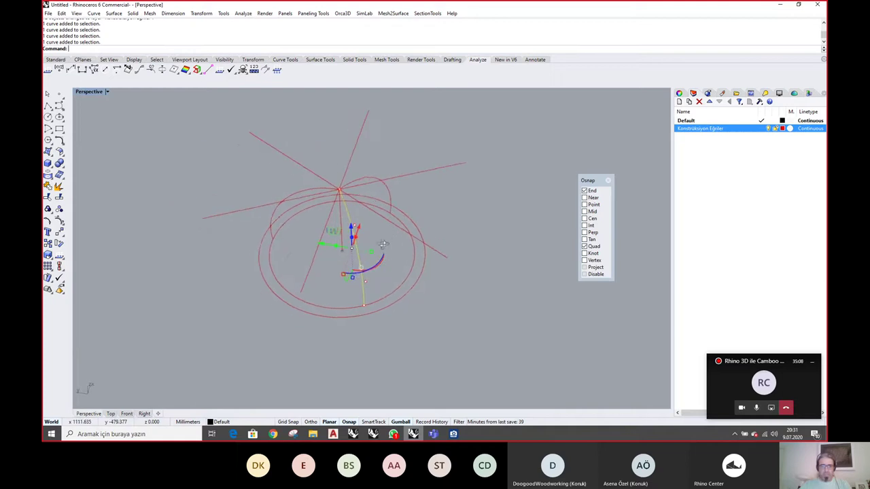
Compare the arches across the four-viewport layout, selecting the arch along the Y axis in the Top viewport, then maximize the Perspective viewport
left_click(365, 178)
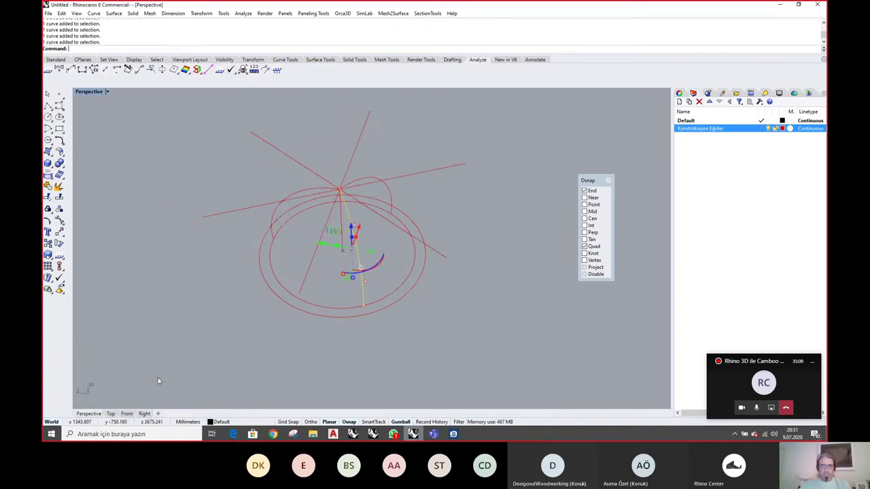
double_click(87, 93)
scroll(221, 145, "down", 2)
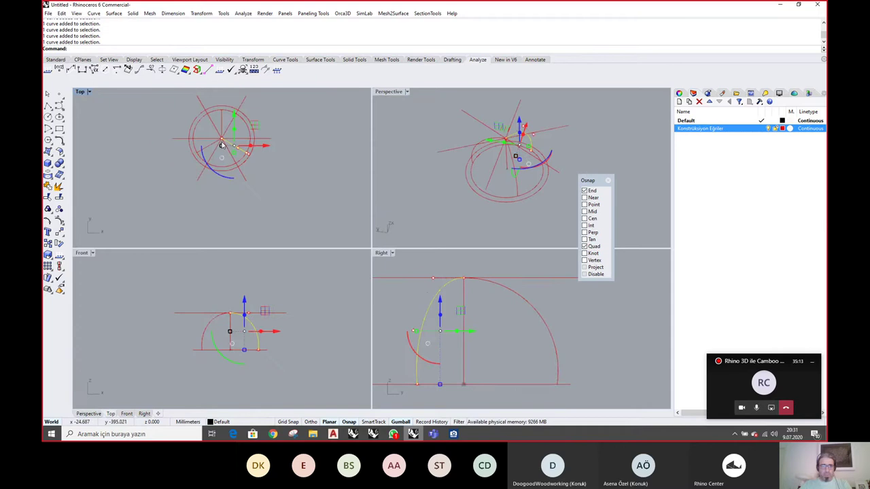
left_click(221, 123)
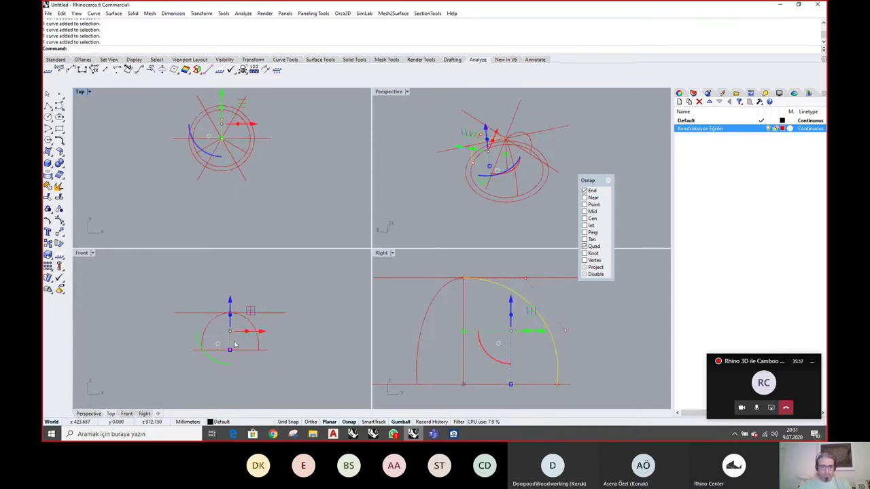
scroll(230, 331, "up", 2)
scroll(230, 332, "up", 1)
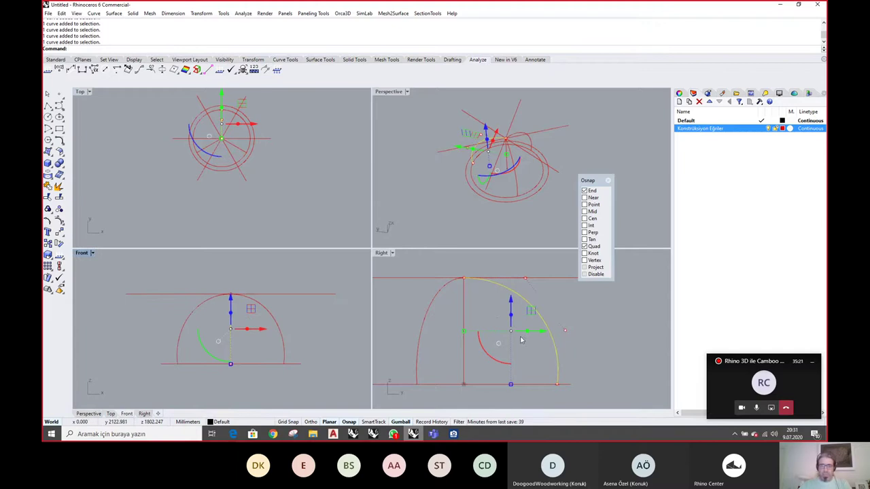
right_click_drag(432, 172, 449, 162)
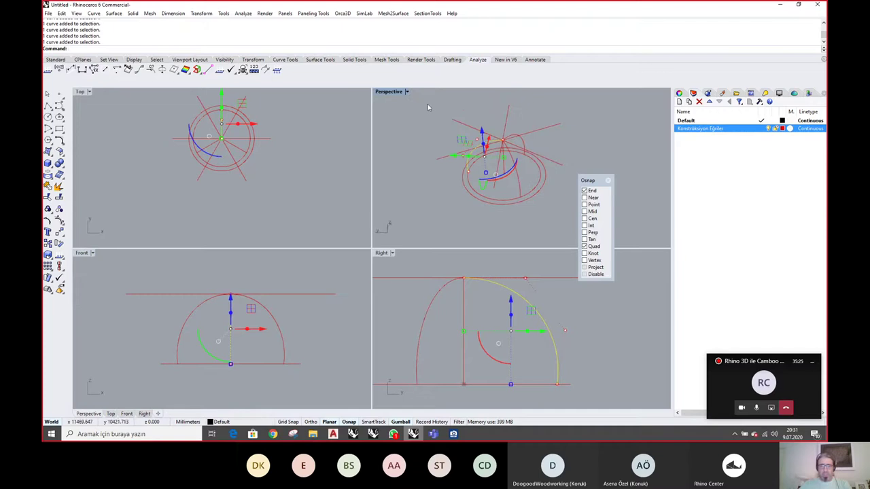
right_click_drag(437, 125, 425, 142)
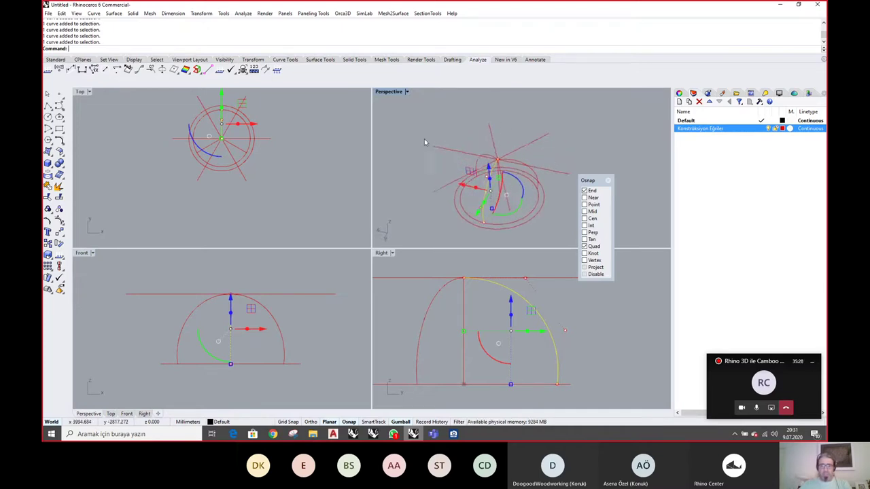
double_click(391, 95)
right_click_drag(391, 197, 354, 245)
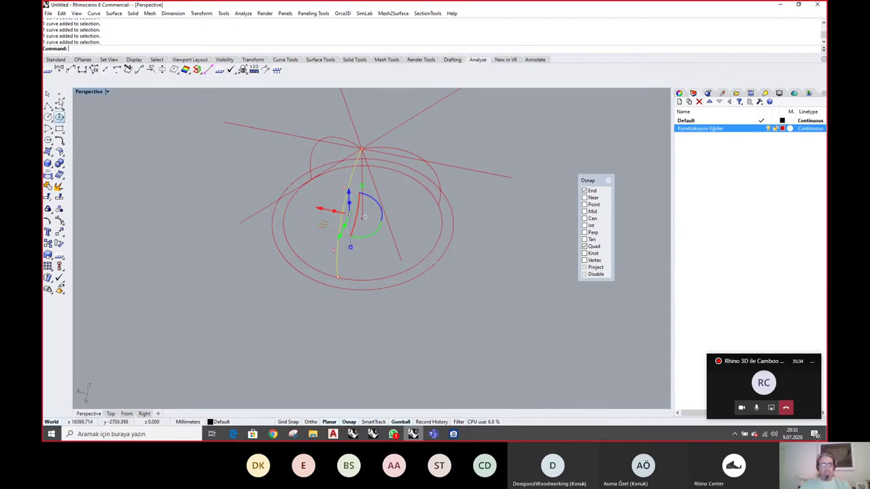
Select all the curves in the model and lock them
left_click(496, 331)
left_click_drag(496, 332, 127, 95)
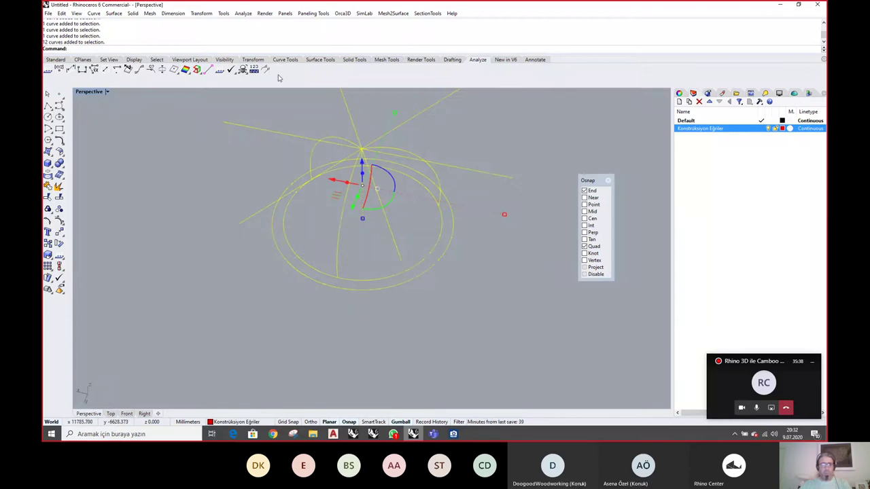
left_click(57, 60)
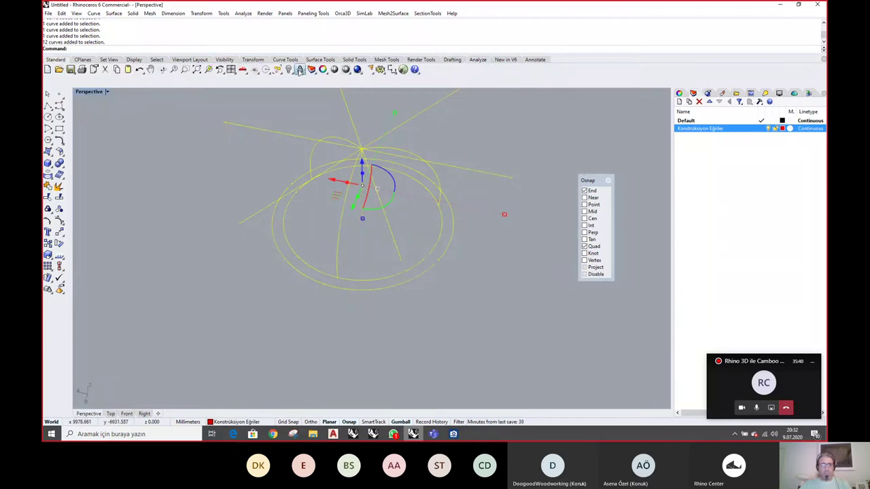
left_click(300, 70)
Place point objects at the outer ends of two neighbouring beam lines and at the base end of the arch between them
left_click(59, 95)
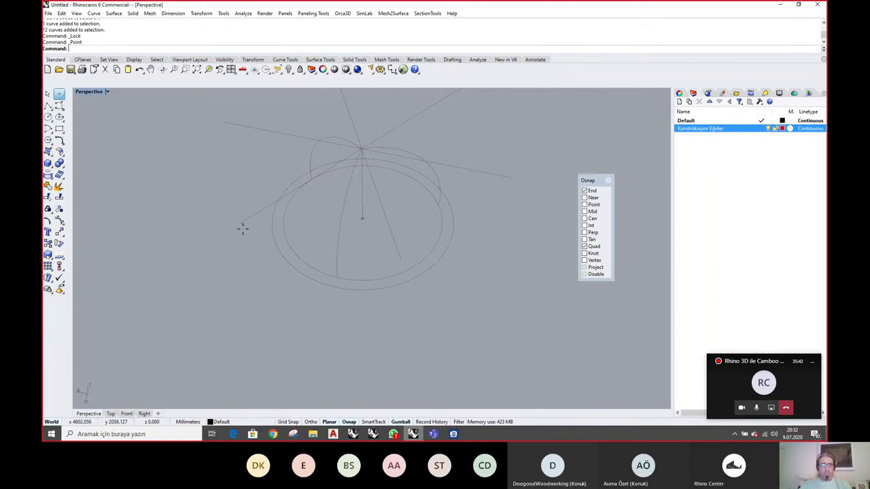
left_click(239, 225)
right_click(381, 273)
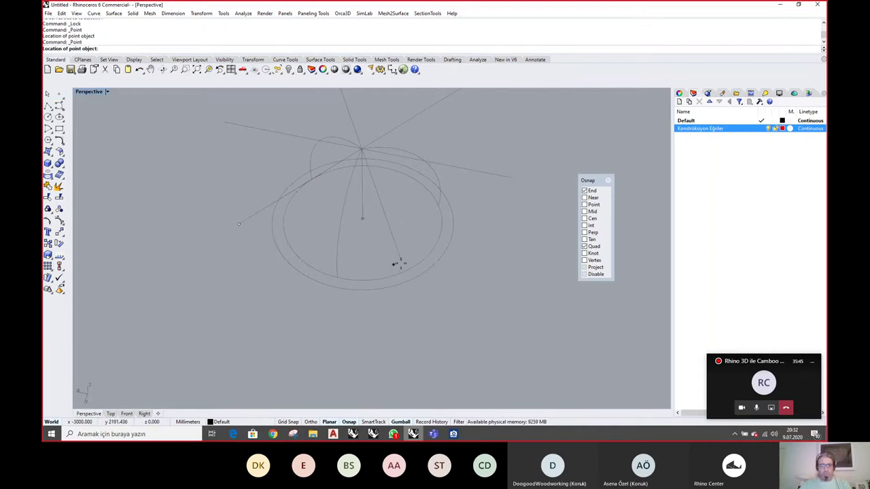
left_click(400, 260)
right_click(343, 278)
left_click(337, 277)
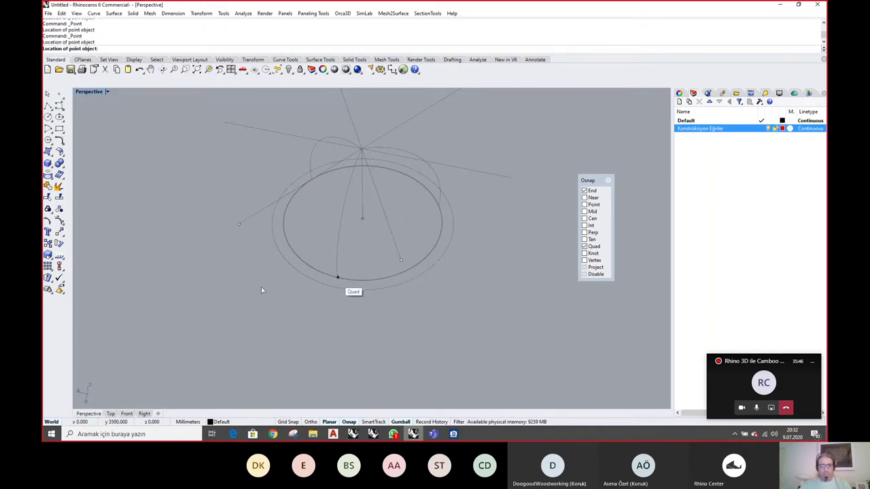
Select the three points, examine the matching outer curved member in CAMBOO_DWG-01.jpg, and return to Rhino
left_click_drag(182, 196, 433, 307)
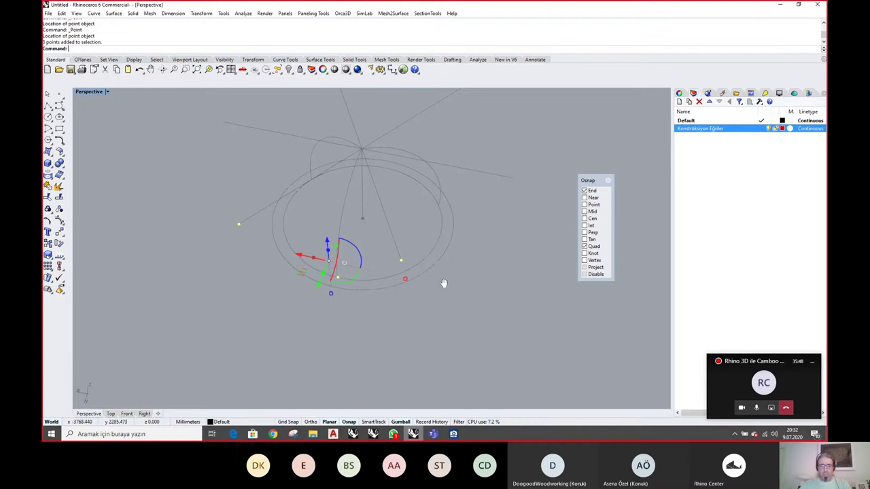
right_click_drag(443, 283, 487, 267)
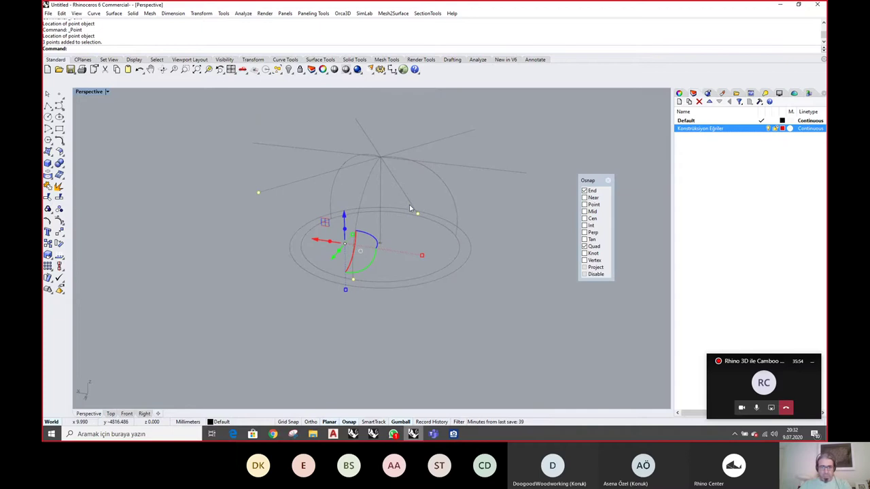
key("alt+Tab")
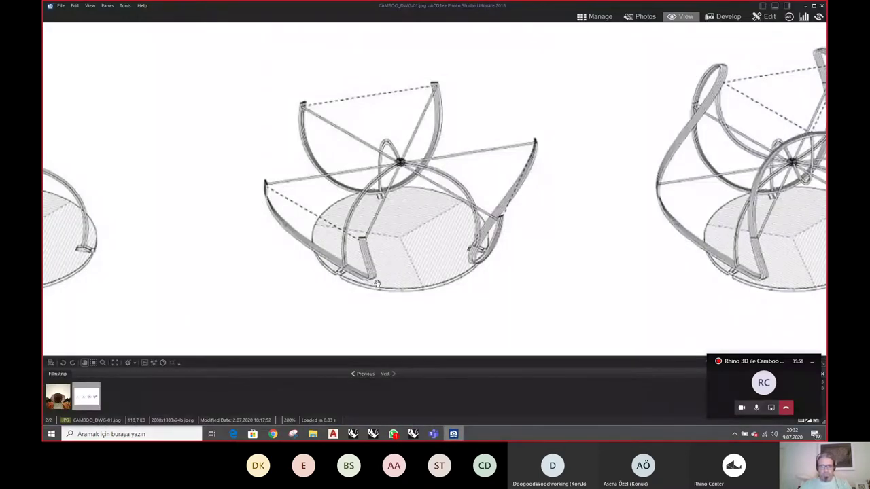
left_click(413, 434)
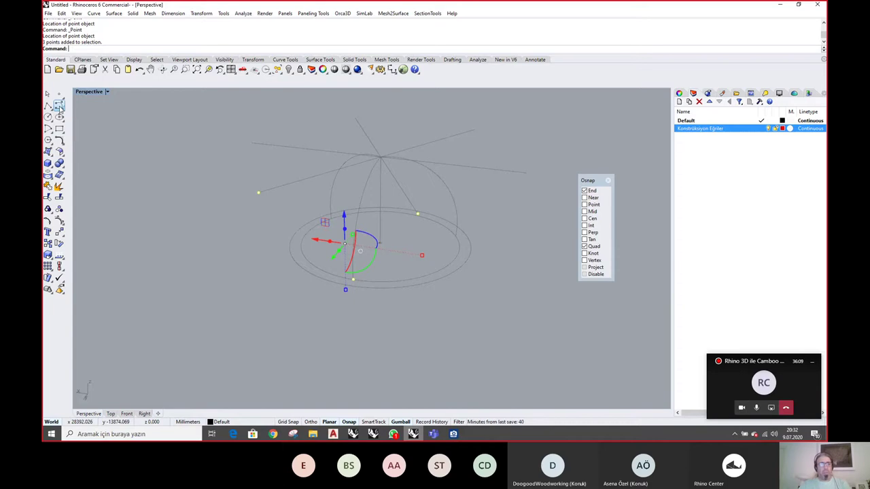
Draw a degree 3 interpolated curve from one beam end through the arch's base point to the other beam end, and select it
left_click(61, 109)
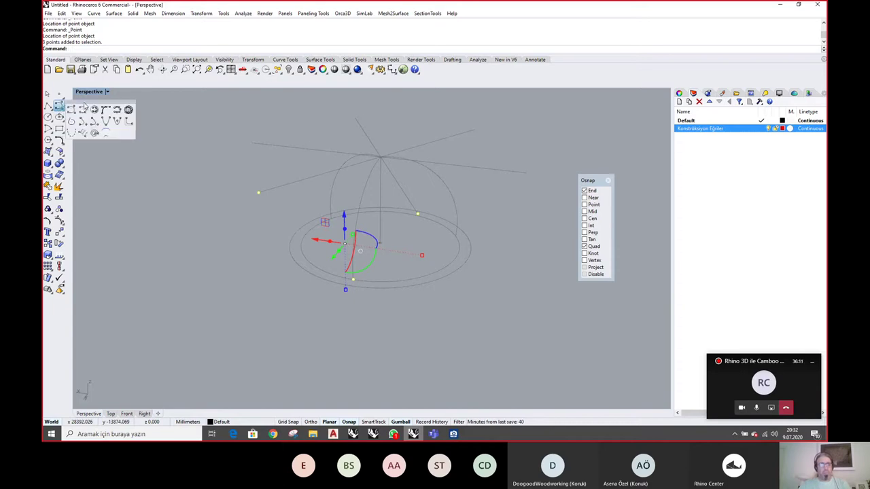
left_click_drag(84, 106, 131, 104)
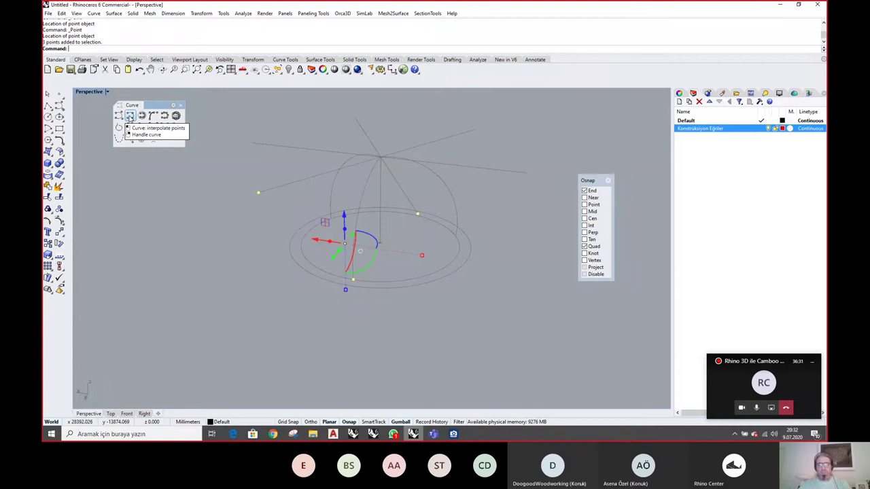
left_click(129, 116)
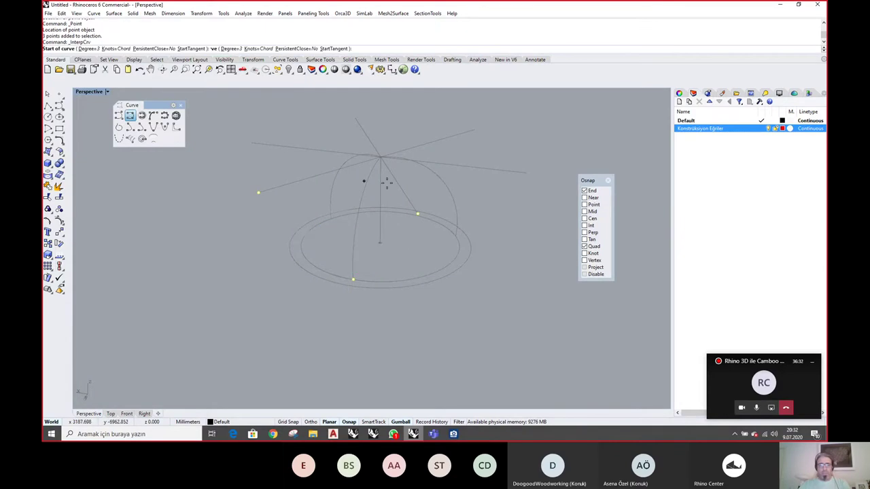
left_click(417, 215)
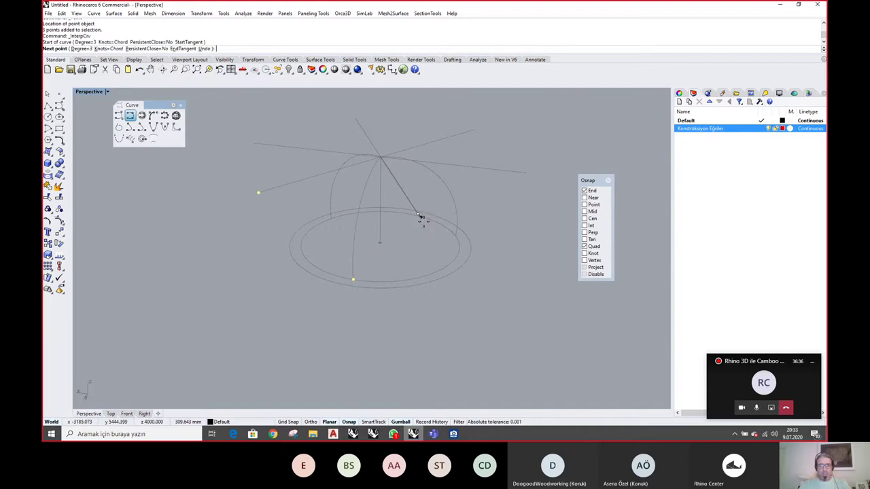
left_click(352, 279)
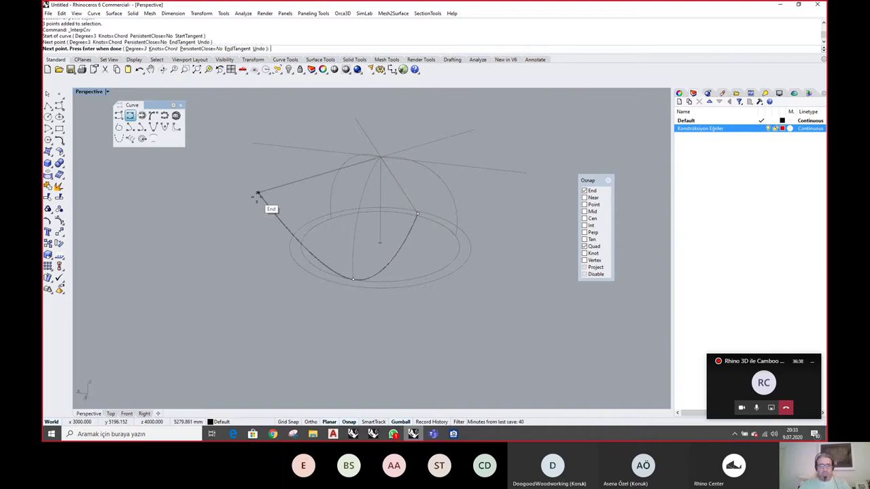
left_click(258, 193)
key("Return")
left_click(382, 273)
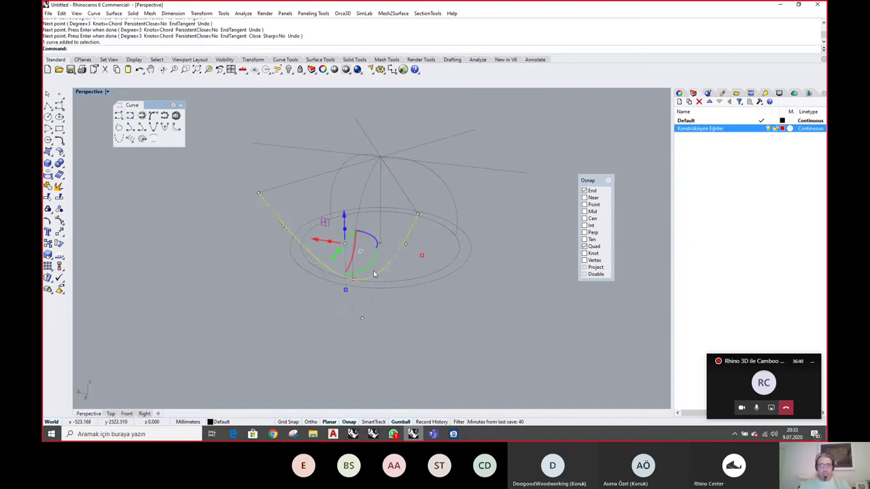
Compare the new curve's shape with the outer curved members in CAMBOO_DWG-01.jpg, and return to Rhino
mouse_move(380, 274)
right_mouse_down()
mouse_move(399, 248)
mouse_move(370, 259)
mouse_move(380, 266)
right_mouse_up()
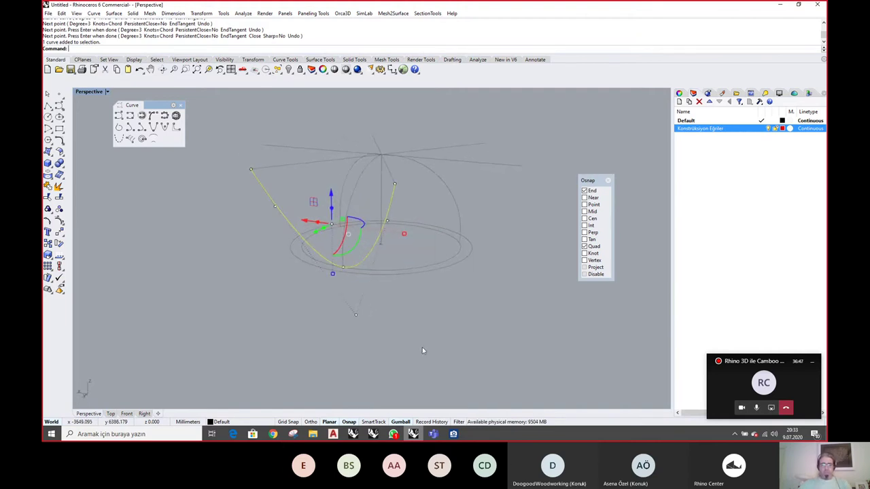
left_click(453, 434)
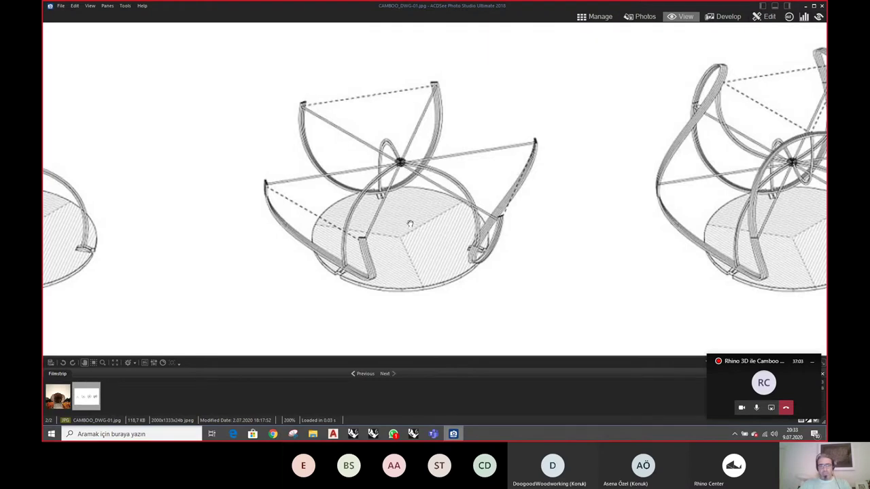
left_click(413, 433)
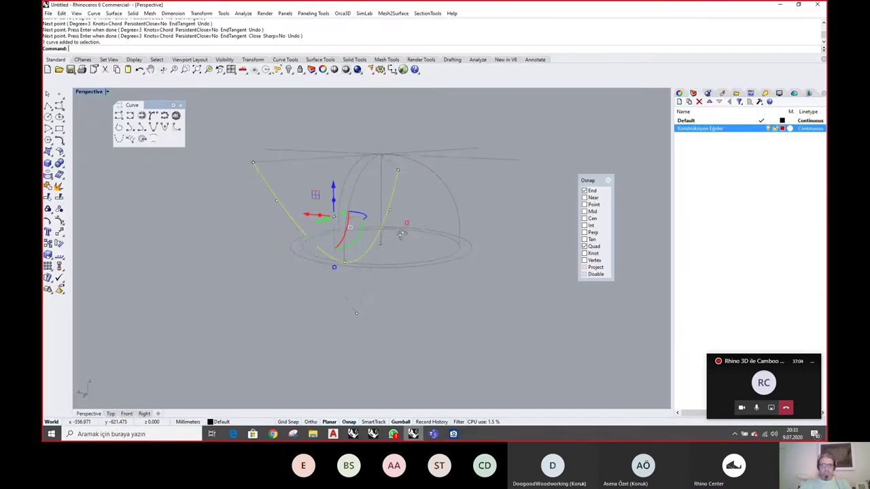
Select the curve's two side control points and scale them outward in one direction from the base point with Scale1D
right_click_drag(426, 226, 322, 204)
left_click_drag(258, 198, 484, 228)
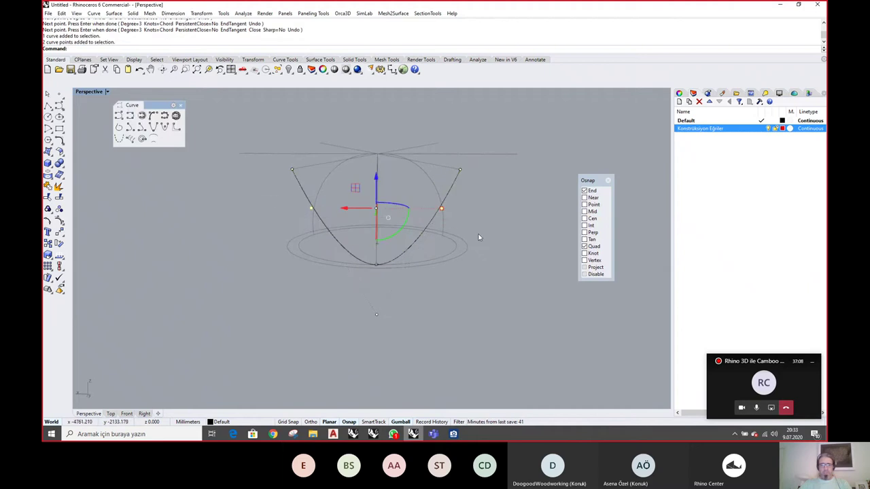
right_click_drag(448, 238, 450, 247)
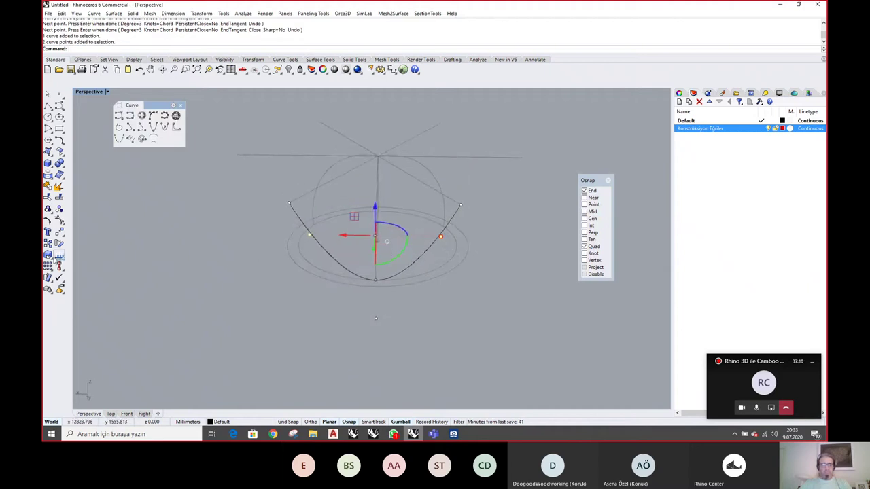
left_click(49, 258)
left_click(83, 258)
left_click(374, 284)
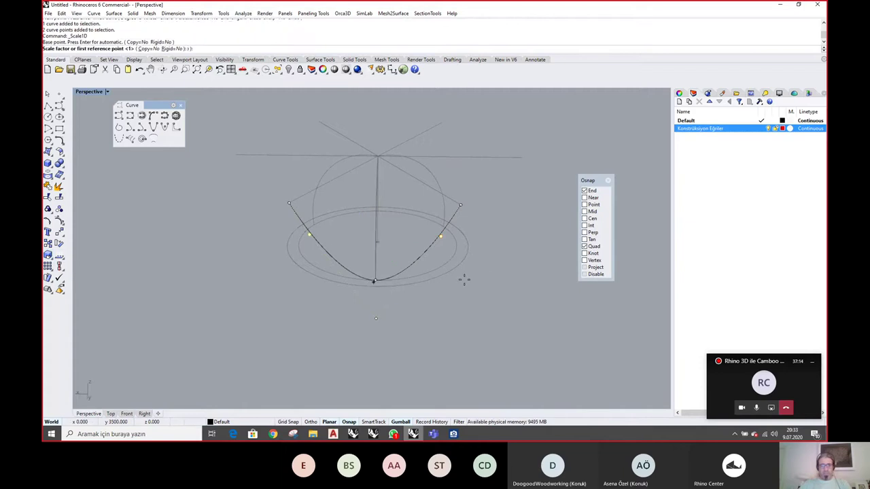
left_click(491, 280)
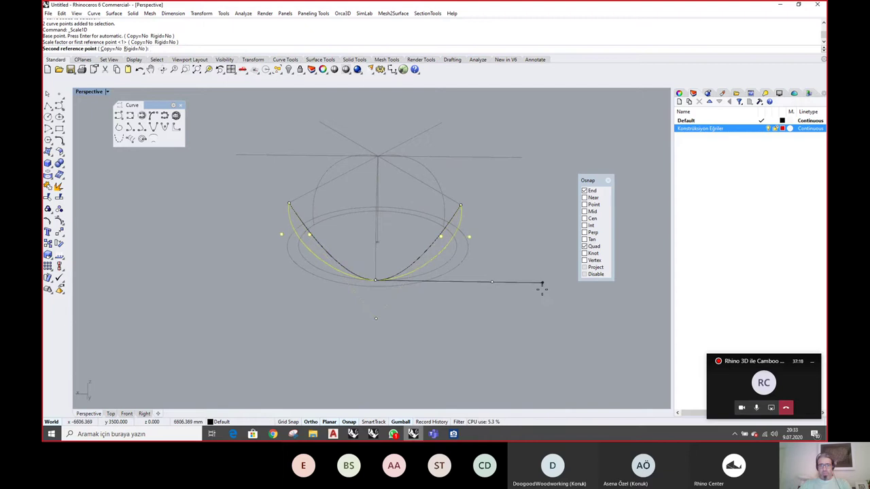
left_click(543, 293)
Shift the two side control points slightly downward, and raise the curve's bottom control point a little
right_click_drag(514, 286, 304, 218)
left_click_drag(304, 221, 305, 231)
right_click_drag(382, 276, 330, 290)
scroll(334, 292, "up", 3)
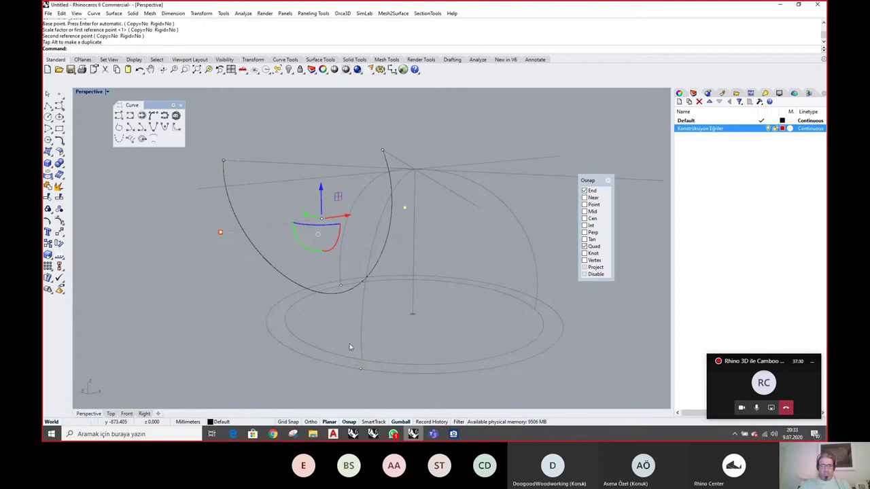
left_click(360, 368)
left_click_drag(360, 337, 360, 326)
Reselect the side control points and lower them further, then raise the bottom control point to bring the curve back to the base point
right_click_drag(429, 231, 349, 249)
left_click_drag(224, 203, 502, 252)
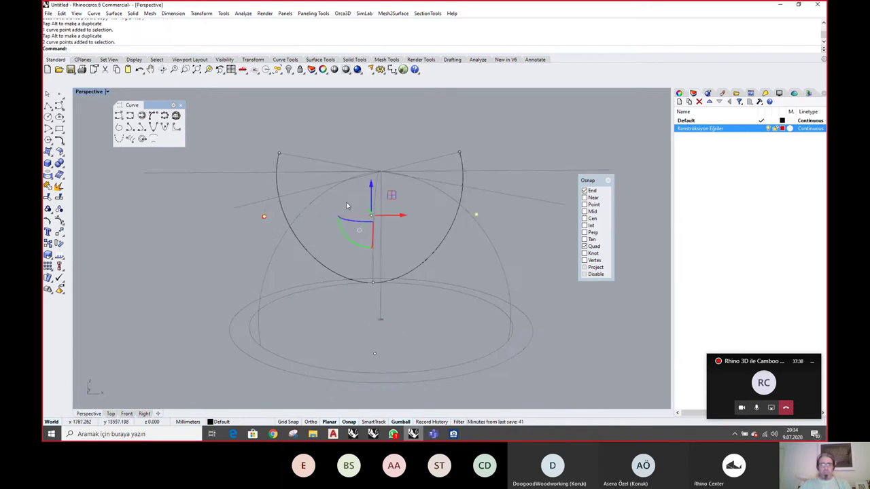
left_click_drag(371, 188, 369, 199)
left_click(375, 353)
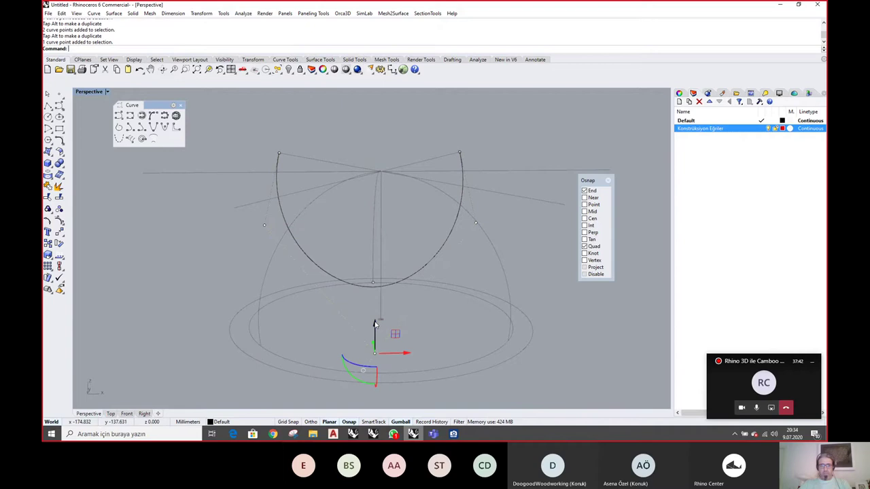
left_click_drag(375, 324, 375, 316)
right_click_drag(287, 263, 423, 250)
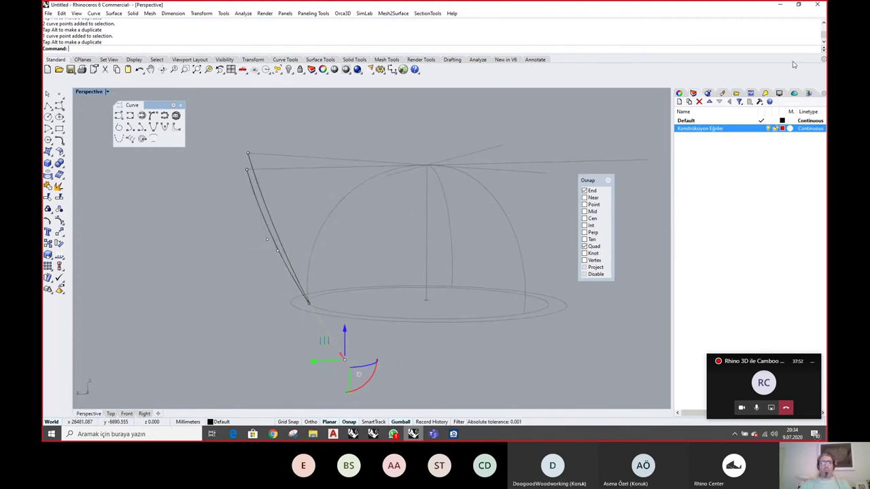
key("alt+Tab")
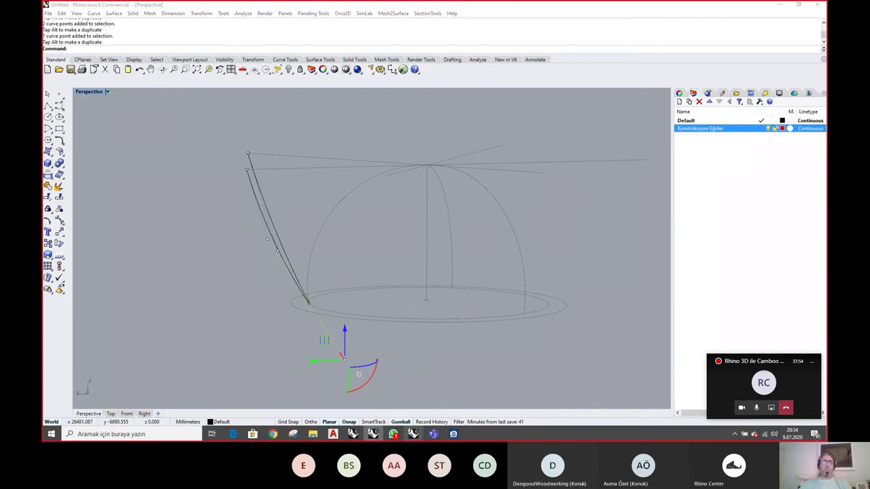
left_click(696, 187)
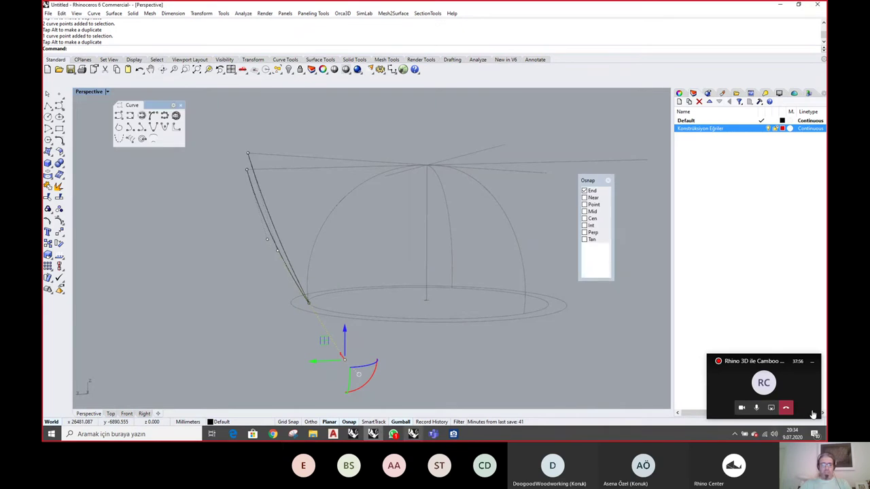
Switch to the four-view layout and move the two side control points slightly outward in the Right view
mouse_move(373, 286)
right_mouse_down()
mouse_move(361, 286)
mouse_move(497, 273)
mouse_move(425, 285)
mouse_move(459, 287)
mouse_move(476, 286)
mouse_move(384, 287)
mouse_move(381, 277)
right_mouse_up()
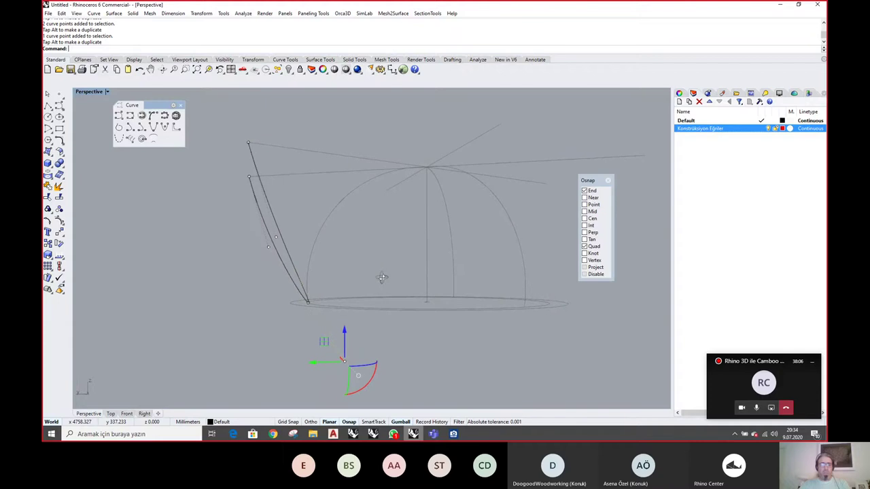
double_click(80, 93)
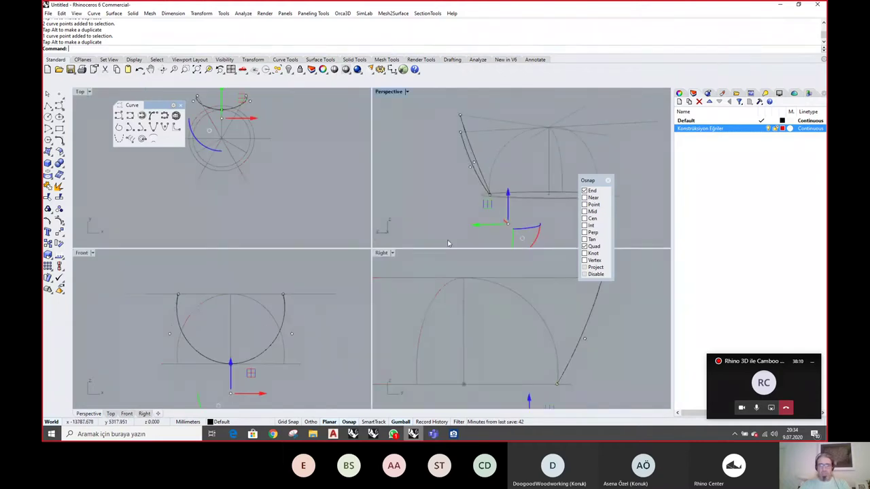
left_click_drag(450, 156, 482, 175)
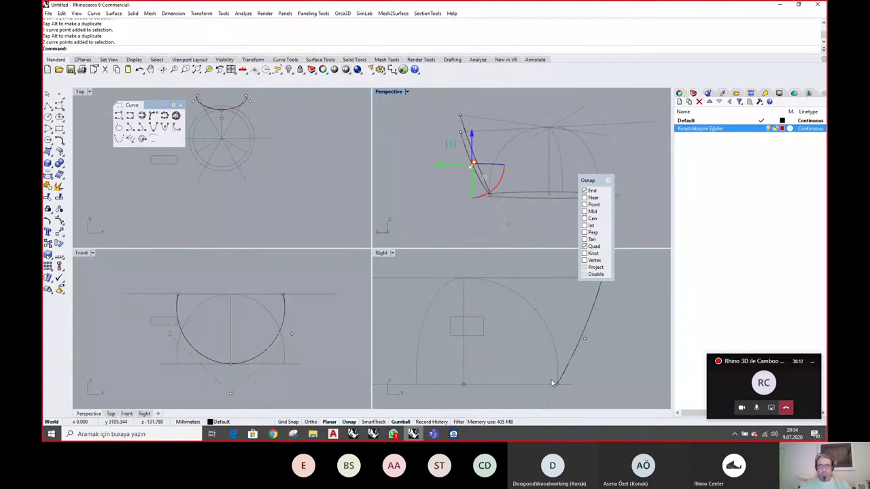
right_click_drag(573, 348, 502, 339)
scroll(534, 330, "up", 2)
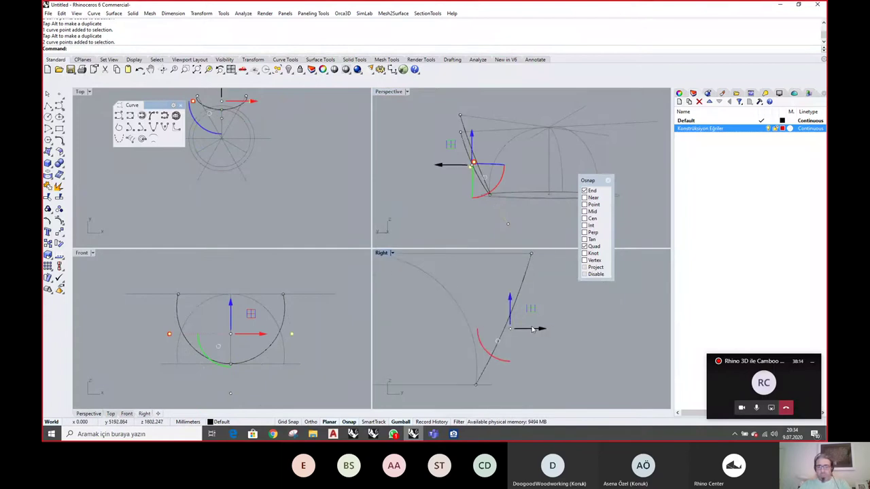
left_click_drag(531, 309, 541, 314)
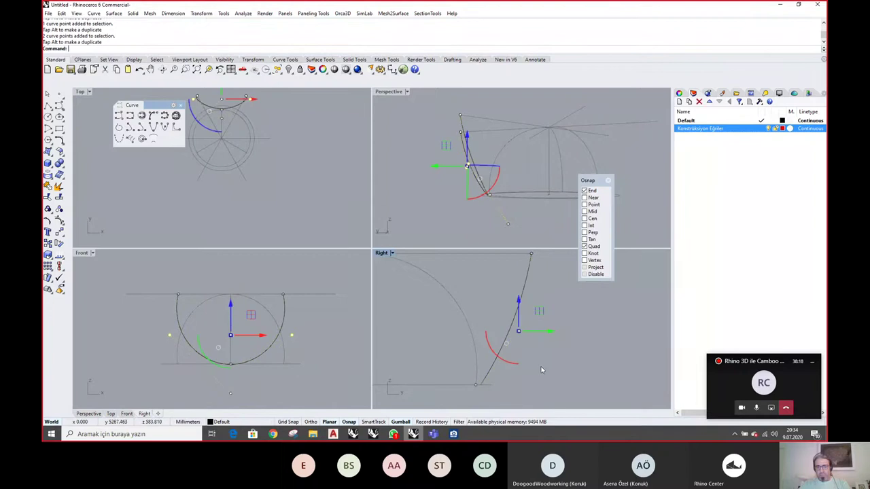
Move the bottom control point in the Right view until the curve meets the base point, and clear the selection
right_click_drag(532, 368, 535, 303)
left_click(444, 374)
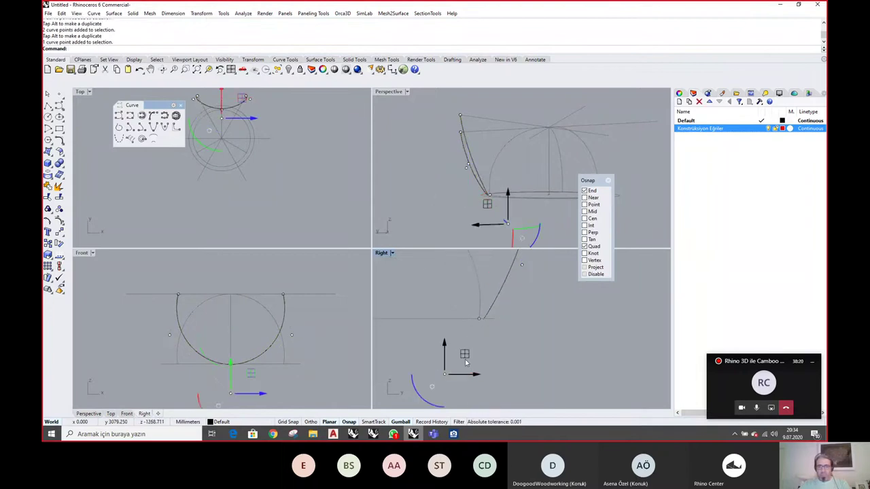
left_click_drag(464, 355, 455, 357)
scroll(497, 315, "up", 2)
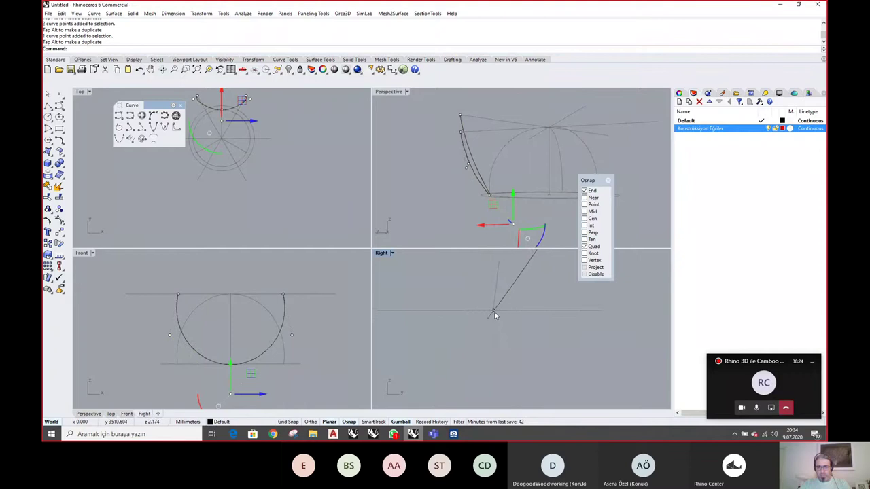
type("M")
key("Return")
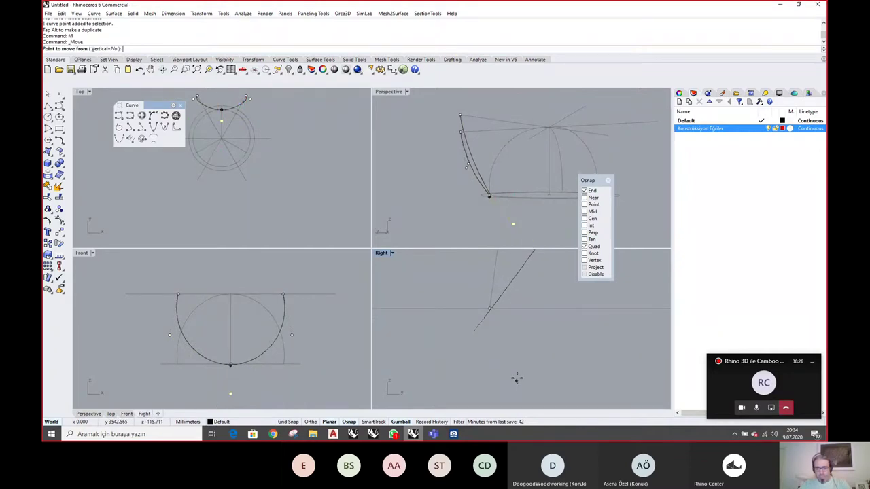
left_click(516, 379)
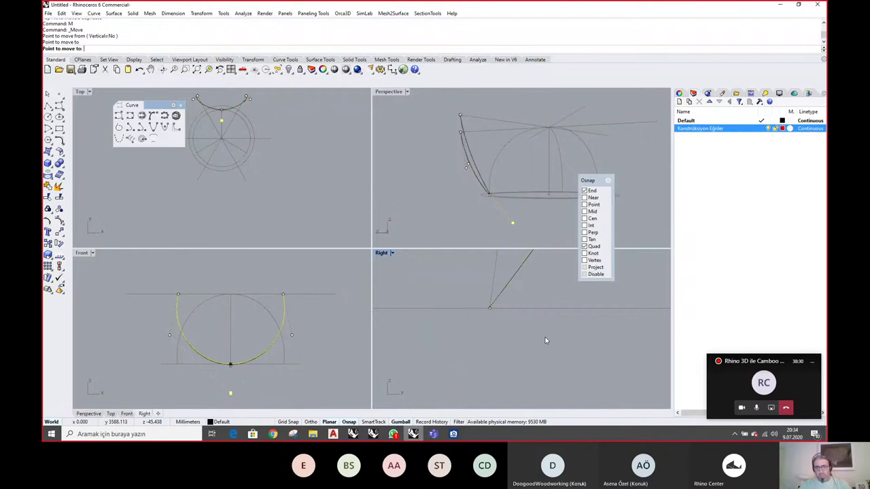
left_click(545, 337)
right_click_drag(506, 158, 532, 170)
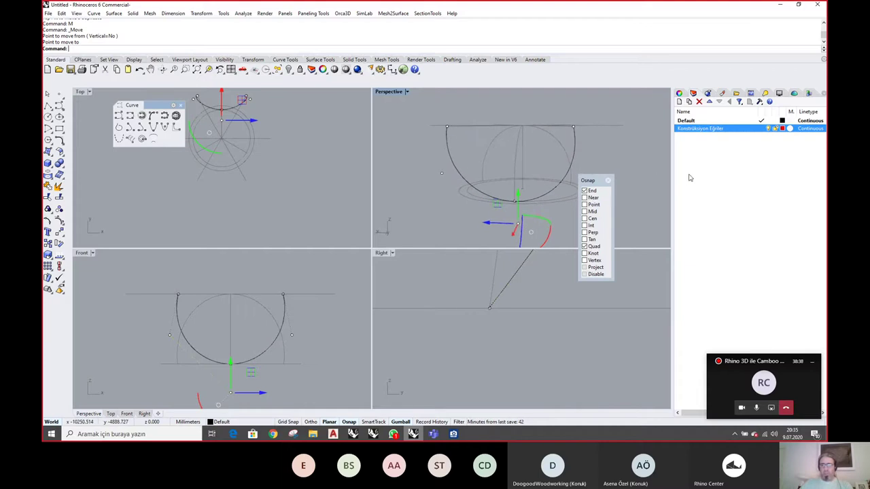
key("Escape")
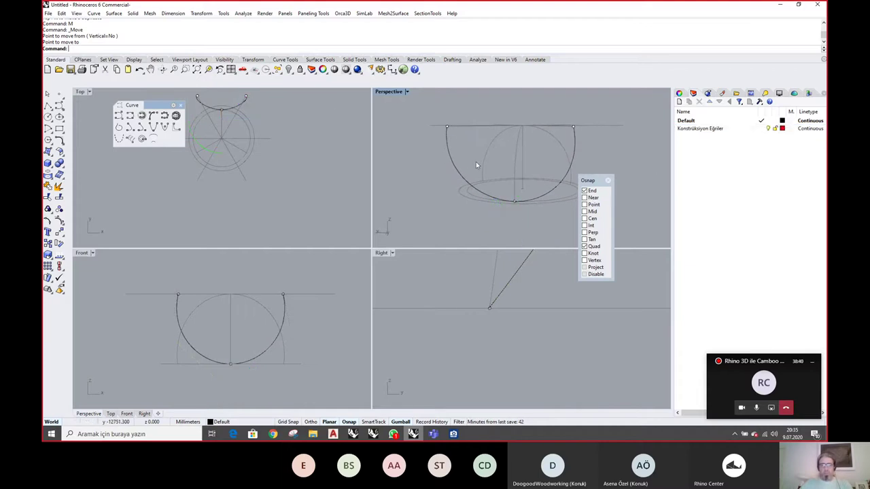
Create a layer named Eğriler and set its colour to blue (RGB 0, 64, 255)
right_click_drag(469, 172, 463, 169)
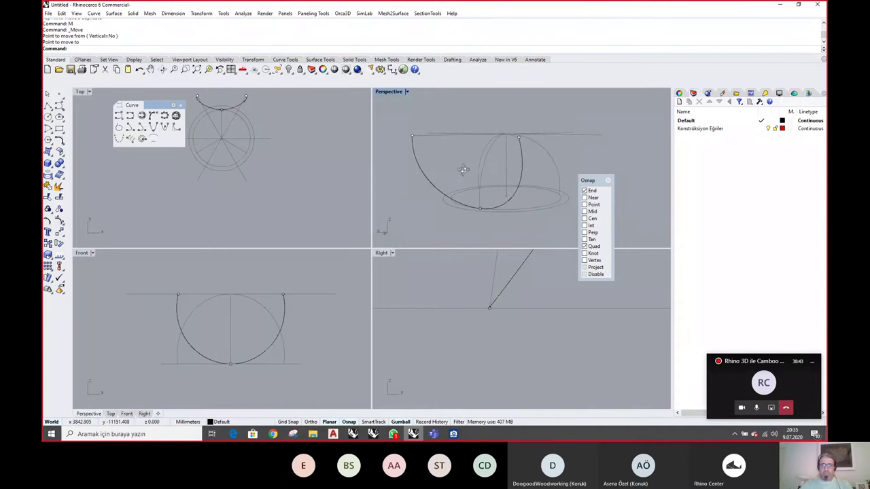
left_click(679, 101)
type("Eğri")
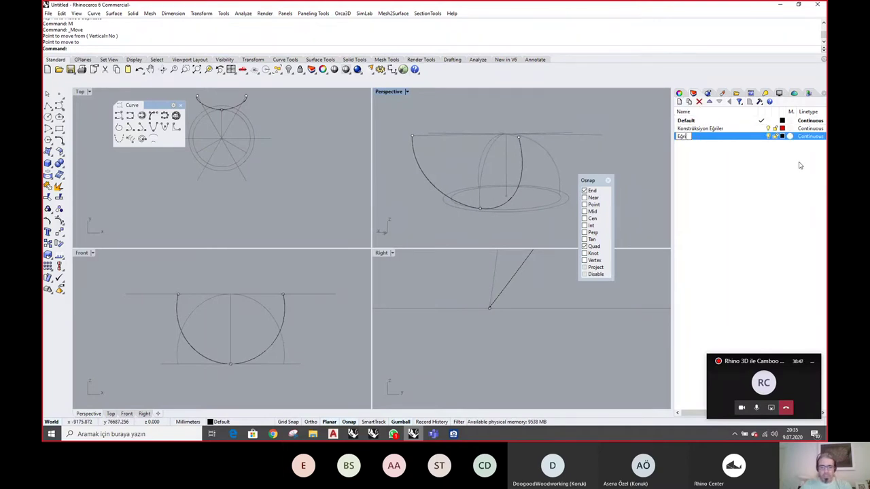
type("ler")
key("Return")
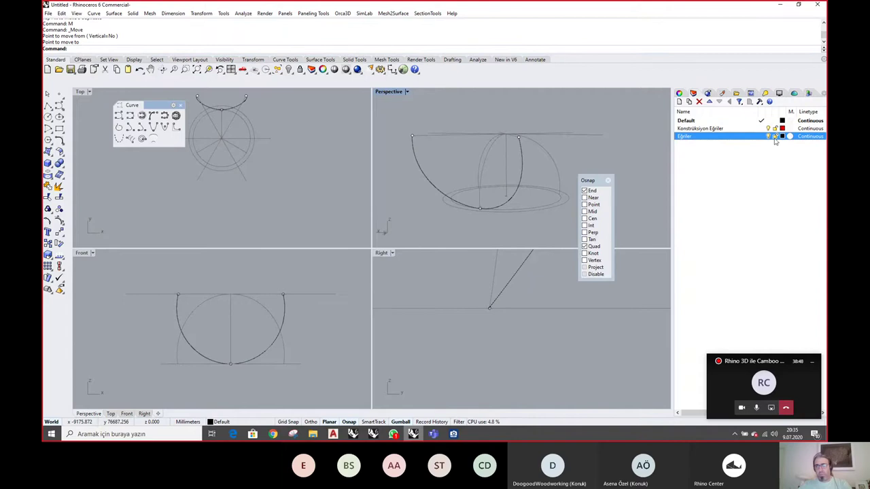
left_click(782, 136)
left_click(423, 235)
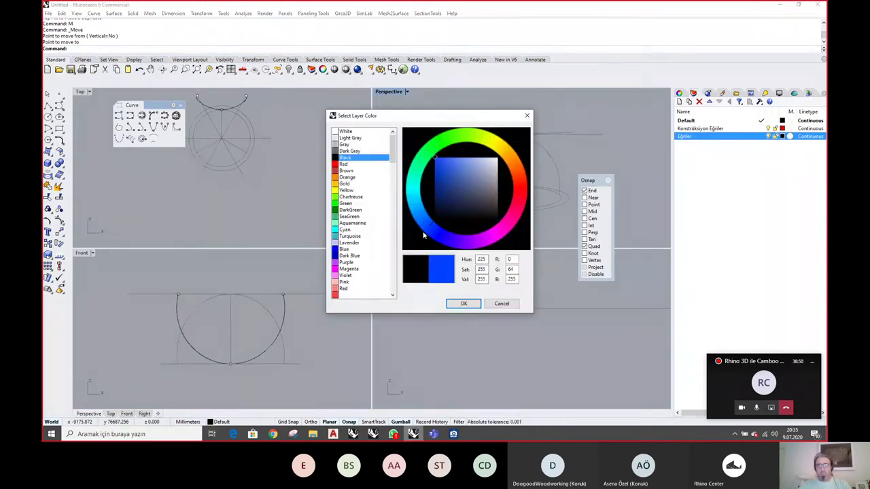
left_click(463, 303)
Move the edited outer curve to the Eğriler layer and hide that layer
left_click(532, 171)
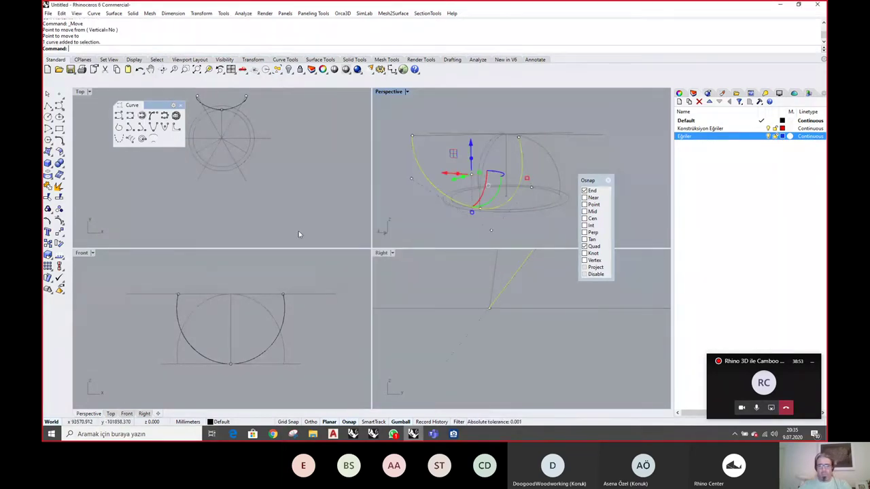
left_click(239, 422)
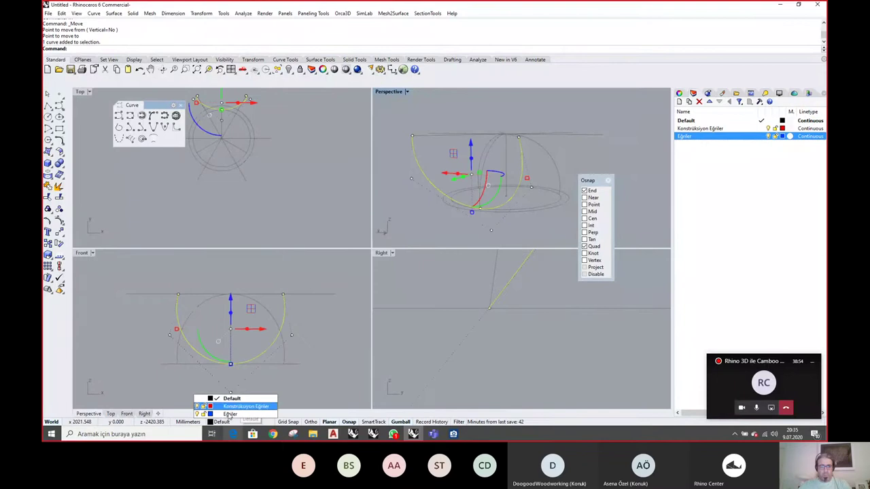
left_click(204, 415)
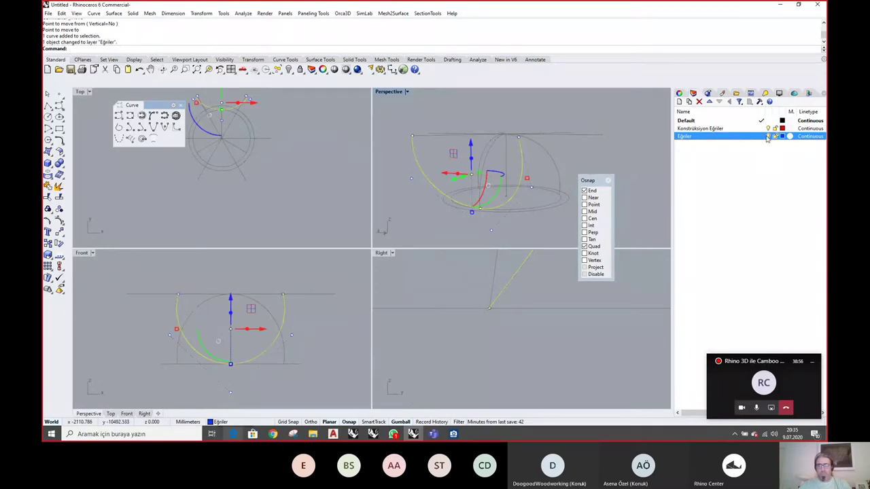
left_click(767, 137)
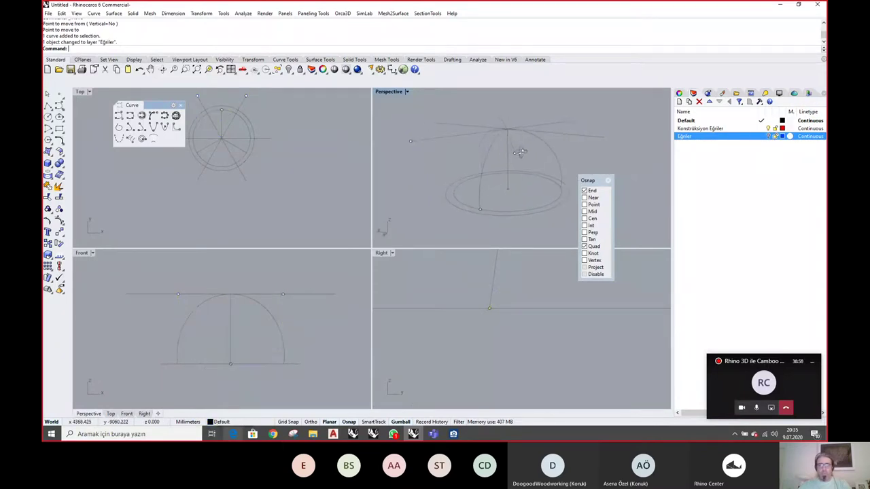
right_click_drag(521, 153, 524, 157)
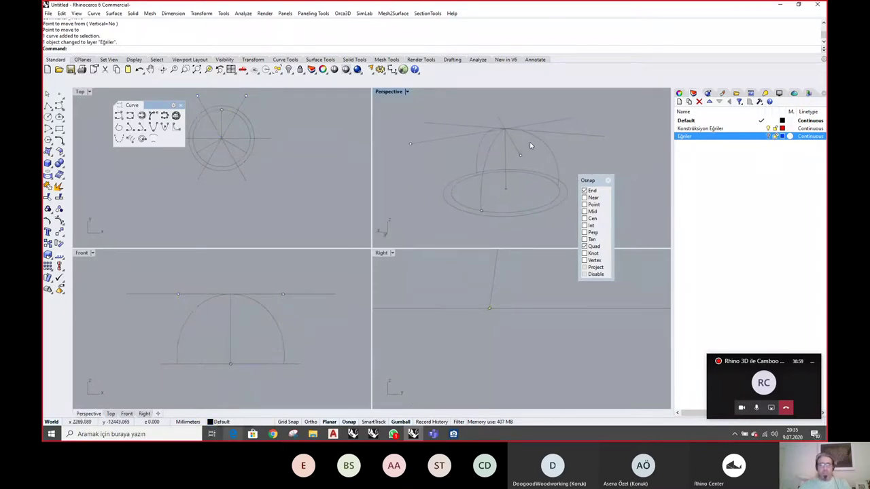
Draw an arc between the two neighbouring beam ends through the arch's base point, and check it in the Right view
left_click(51, 131)
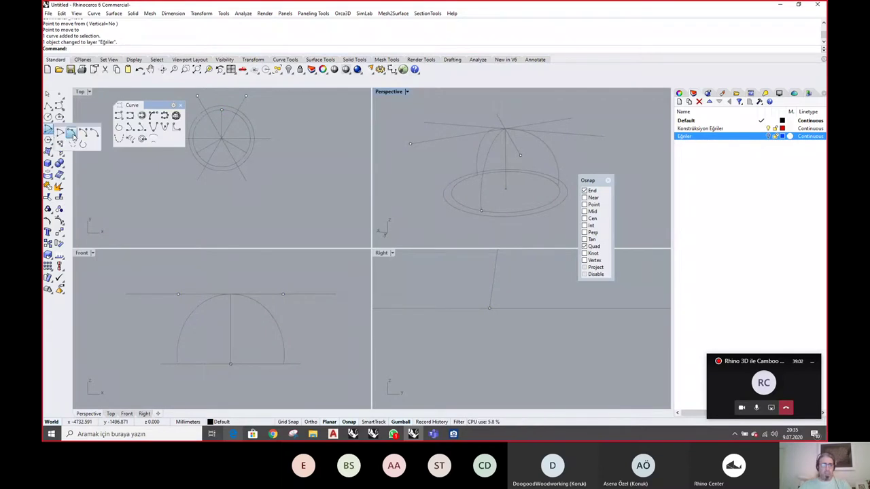
left_click(71, 133)
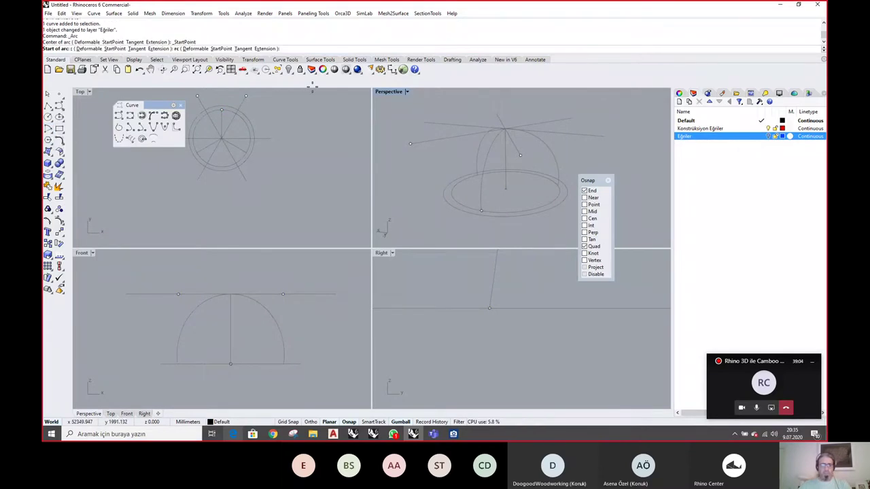
left_click(520, 155)
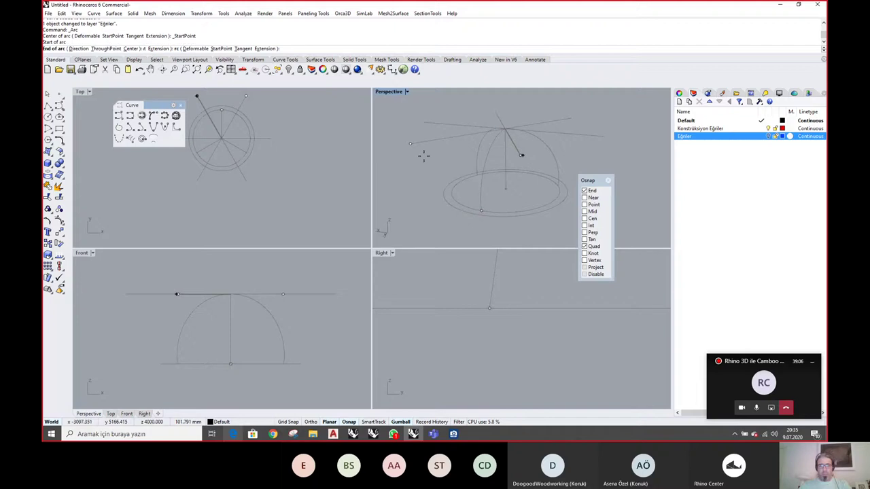
left_click(409, 144)
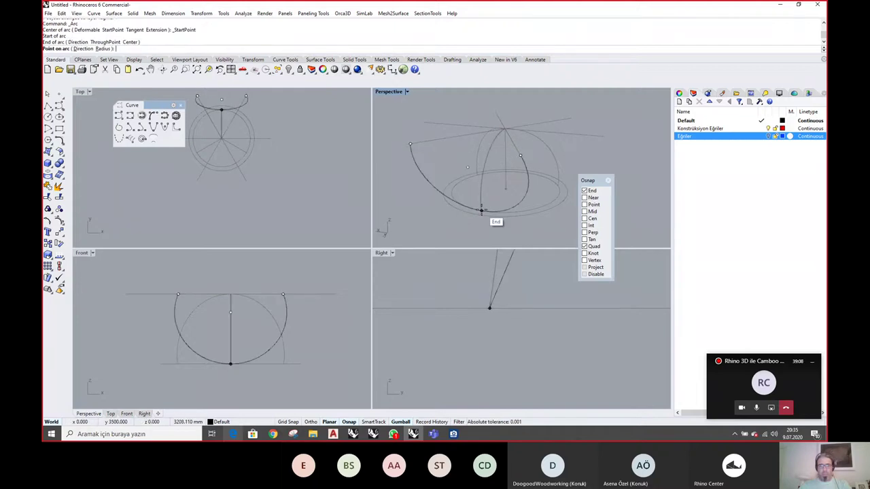
left_click(480, 209)
right_click_drag(544, 215, 487, 314)
scroll(488, 314, "down", 3)
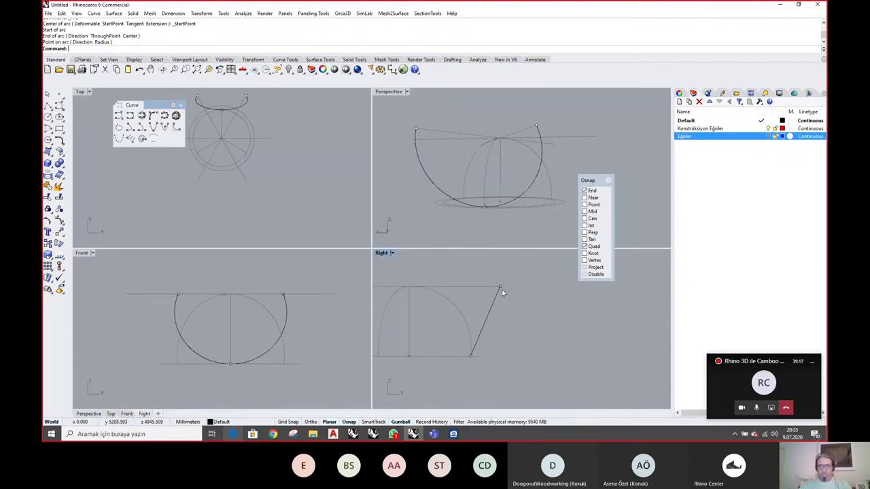
Try pulling the new arc's two upper side control points outward in the Right view, and undo the move
left_click(527, 188)
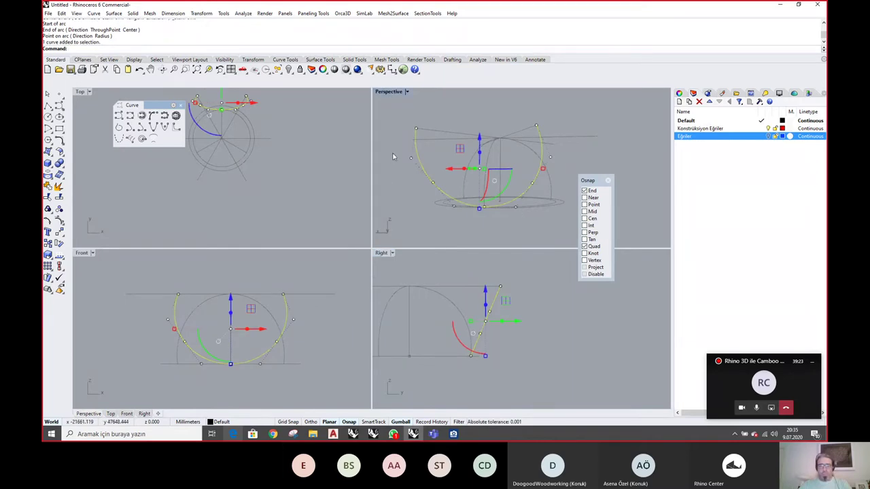
left_click_drag(392, 157, 565, 170)
left_click_drag(514, 318, 531, 296)
scroll(437, 185, "up", 3)
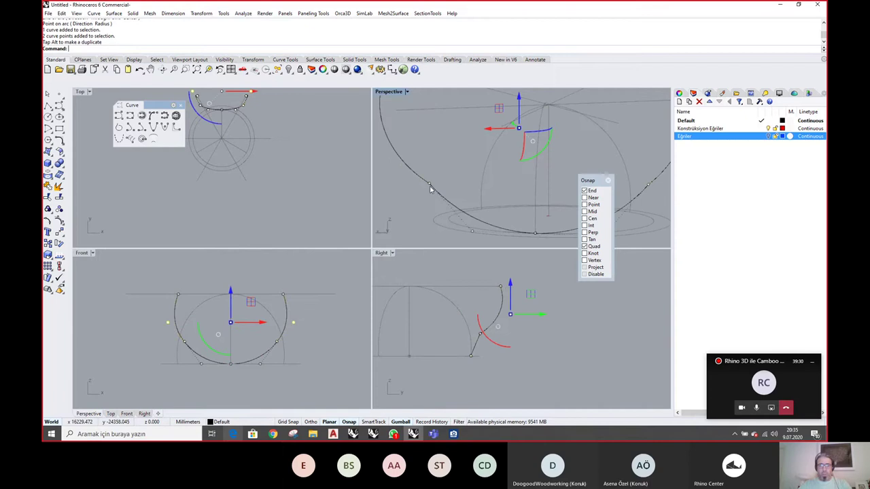
scroll(456, 185, "down", 4)
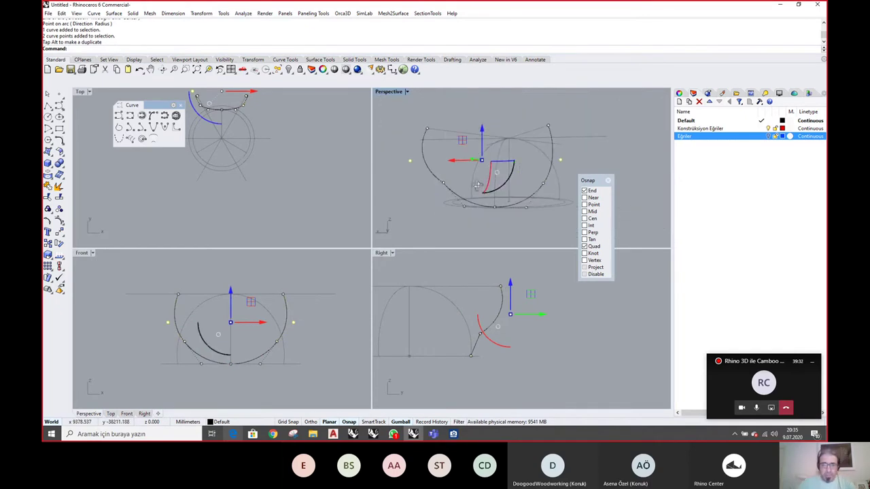
right_click_drag(499, 182, 474, 182)
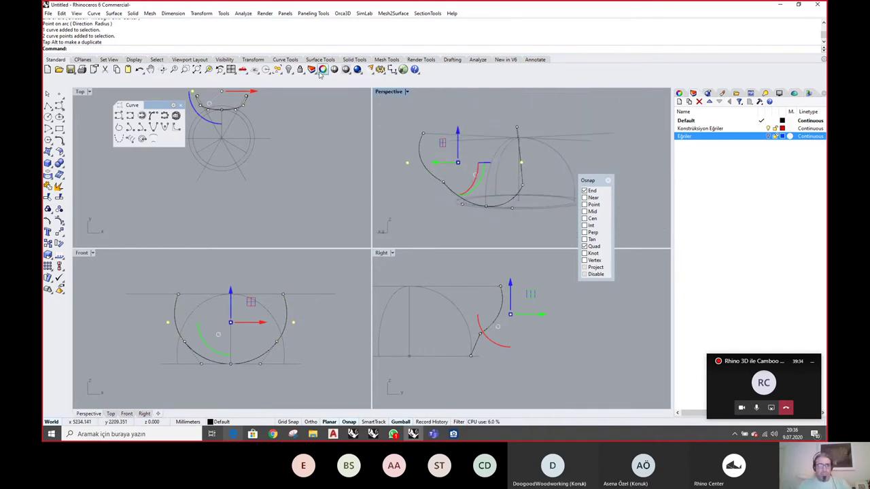
left_click(139, 71)
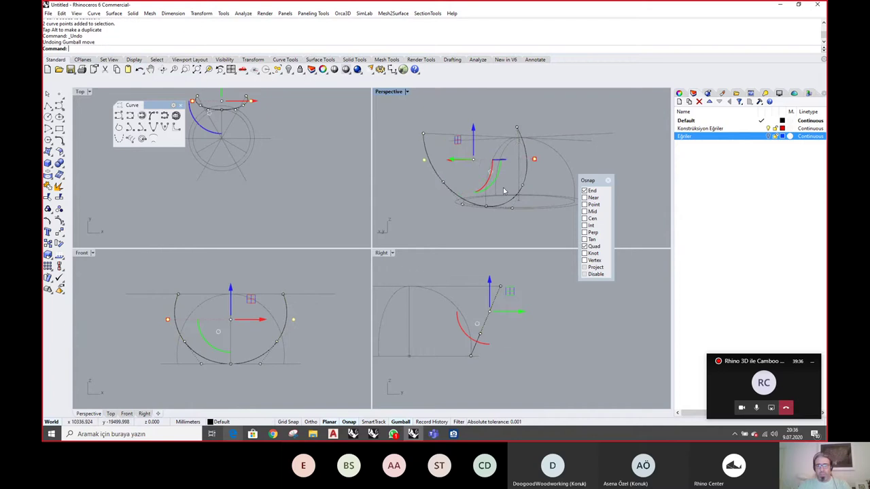
Rebuild the new arc with 5 points and degree 3, deleting the input curve
left_click(511, 207)
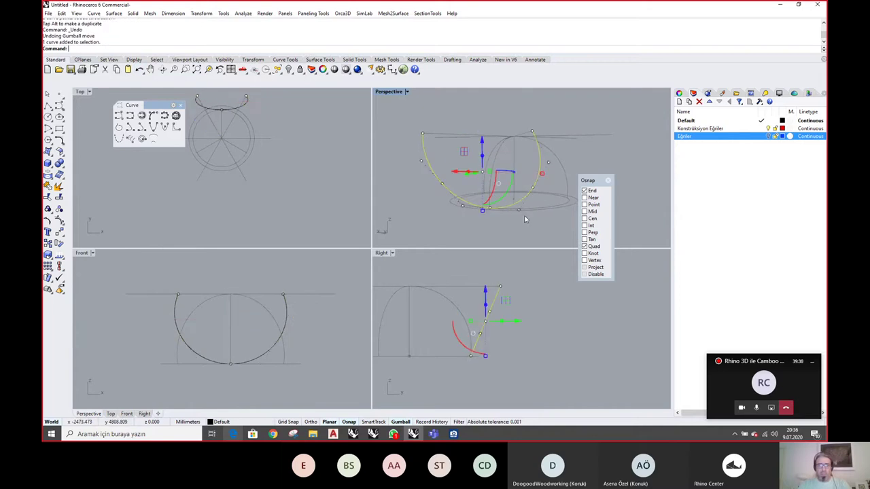
left_click(61, 13)
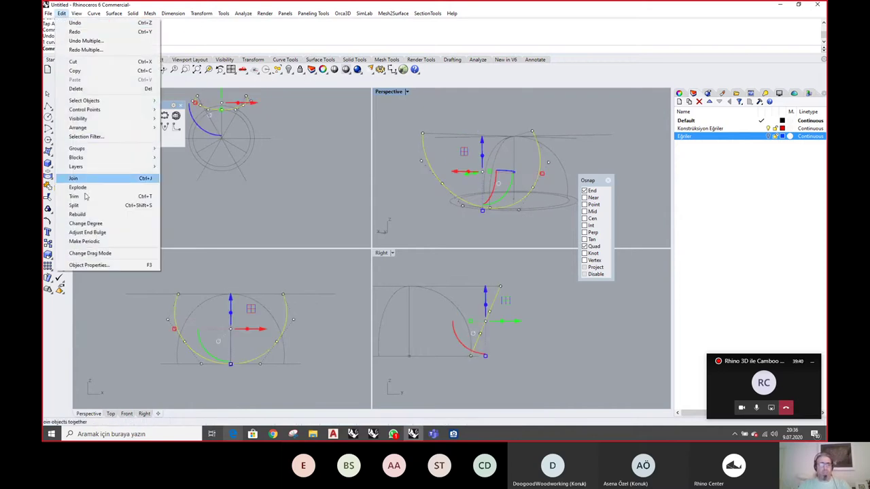
left_click(77, 214)
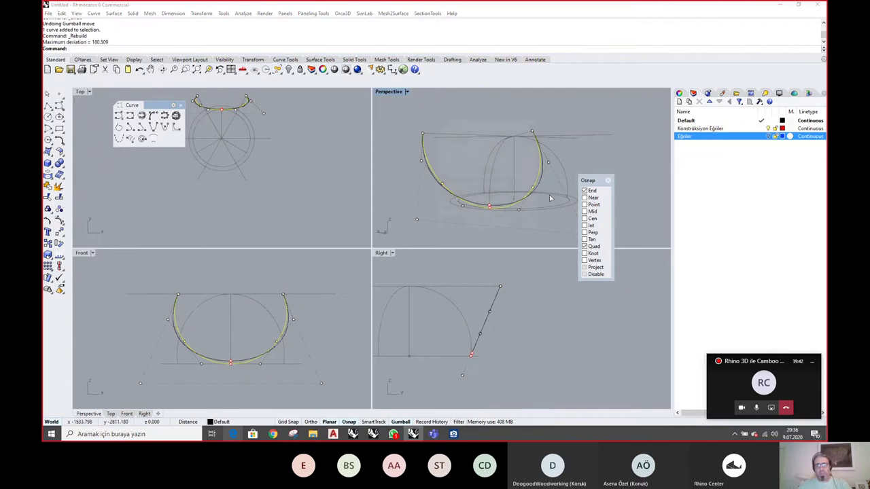
left_click_drag(502, 127, 294, 126)
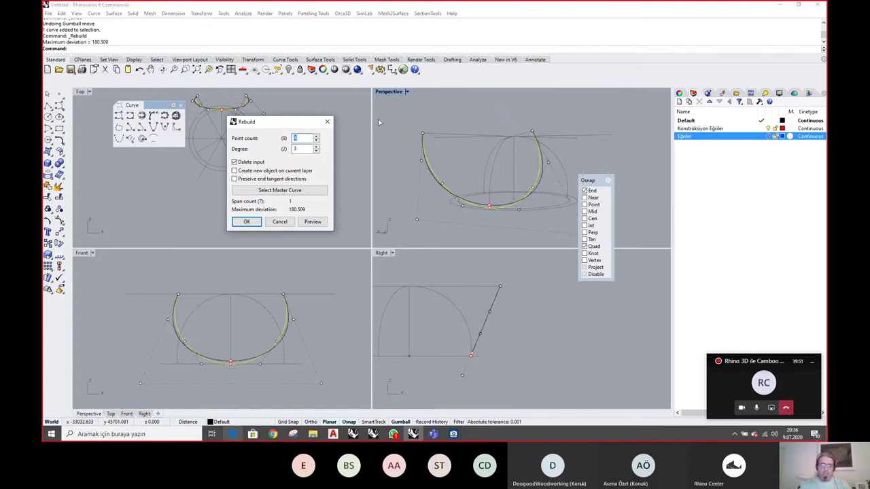
type("5")
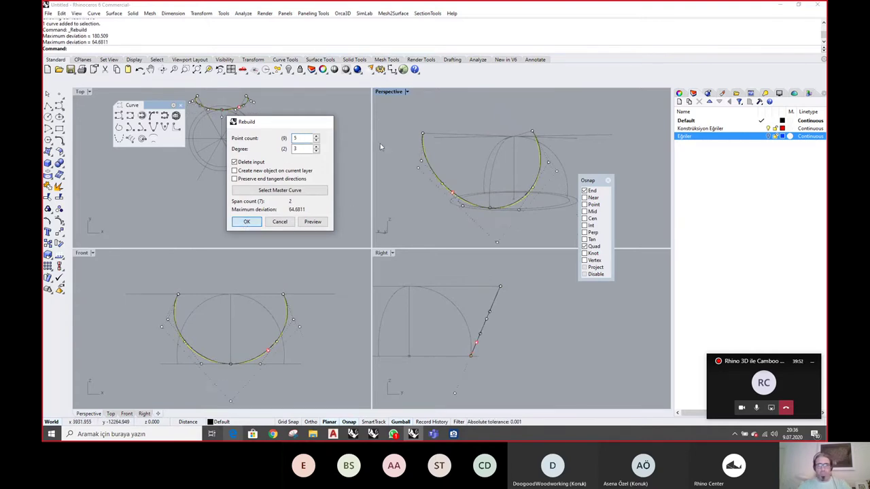
key("Return")
Move the rebuilt curve's two side control points outward, and adjust its bottom control point until it meets the base point in the Right view
mouse_move(528, 193)
right_mouse_down()
mouse_move(538, 191)
mouse_move(446, 195)
right_mouse_up()
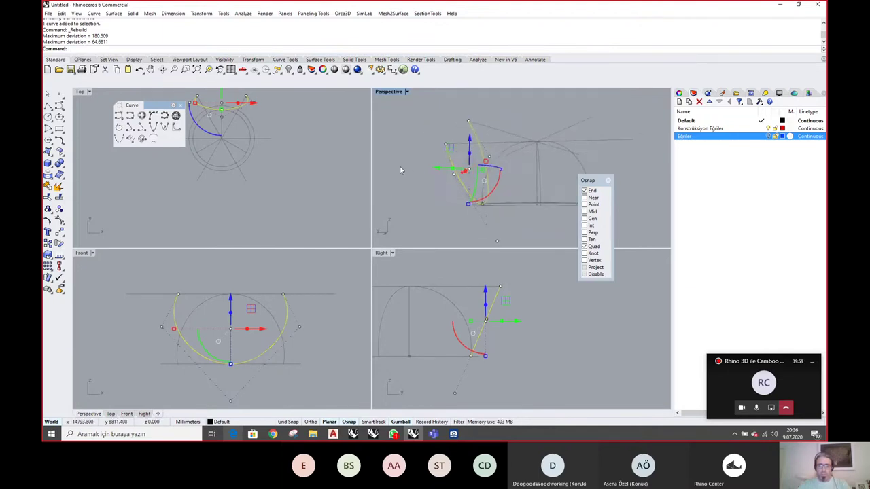
left_click_drag(405, 163, 476, 190)
left_click_drag(474, 150, 500, 169, "shift")
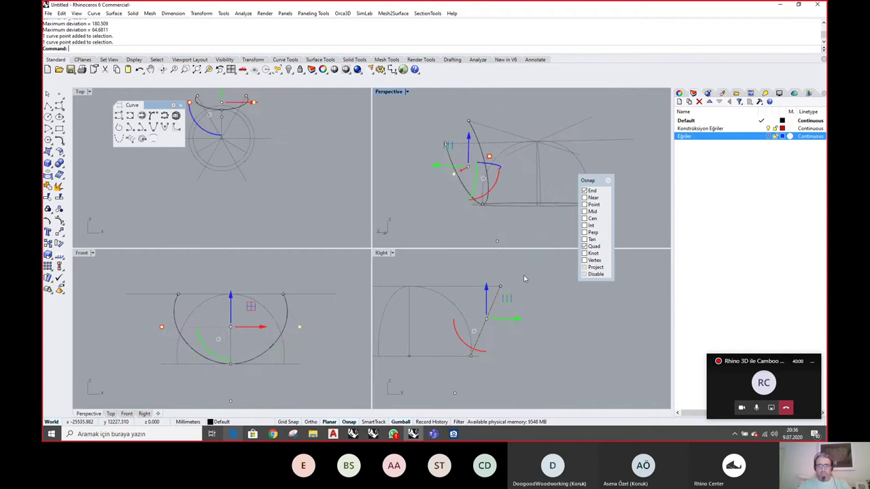
mouse_move(512, 324)
left_mouse_down()
mouse_move(518, 318)
mouse_move(513, 327)
left_mouse_up()
right_click_drag(513, 326, 522, 295)
left_click_drag(433, 329, 467, 341)
scroll(465, 293, "up", 15)
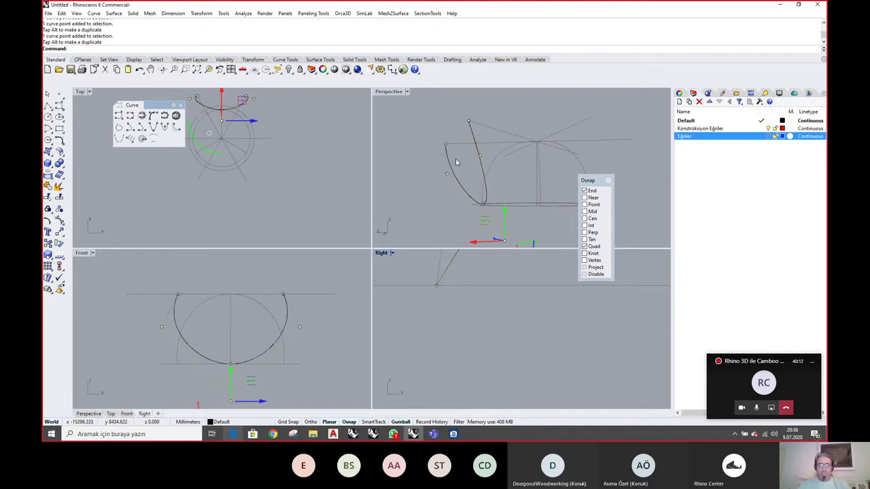
Show the Eğriler layer to compare both outer curves, and delete the earlier blue curve
right_click_drag(526, 162, 615, 149)
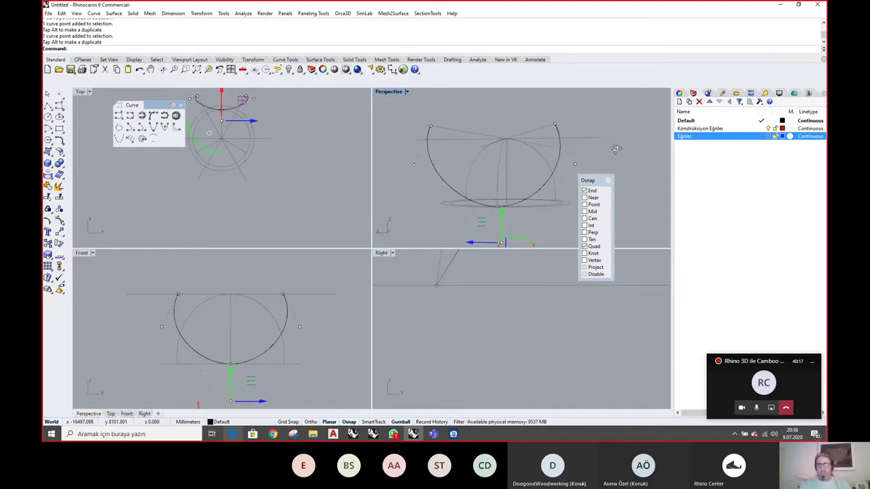
left_click(767, 137)
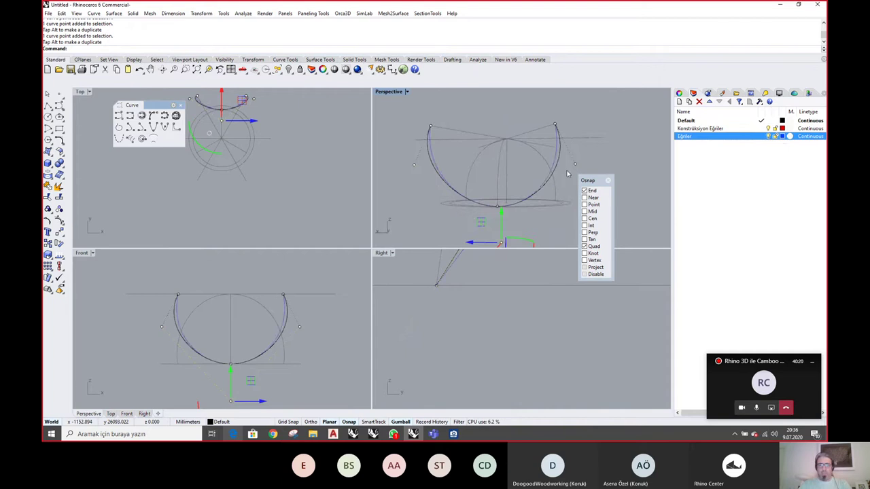
right_click_drag(568, 174, 576, 166)
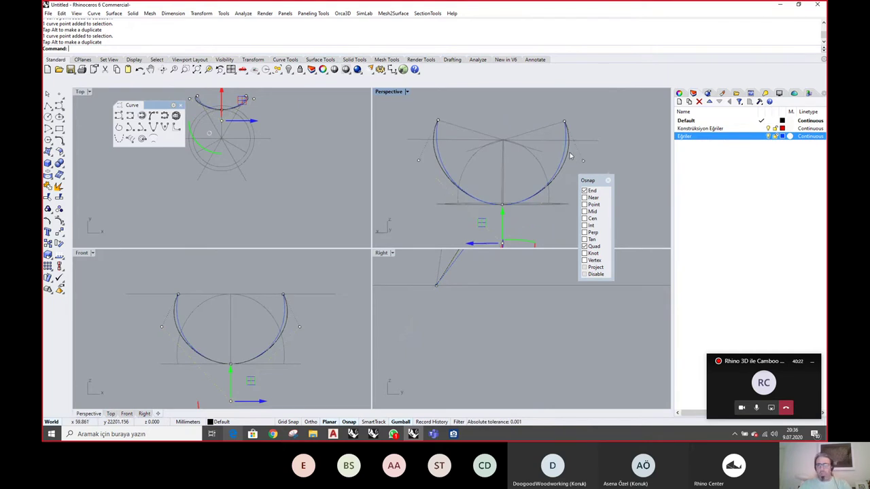
left_click(565, 151)
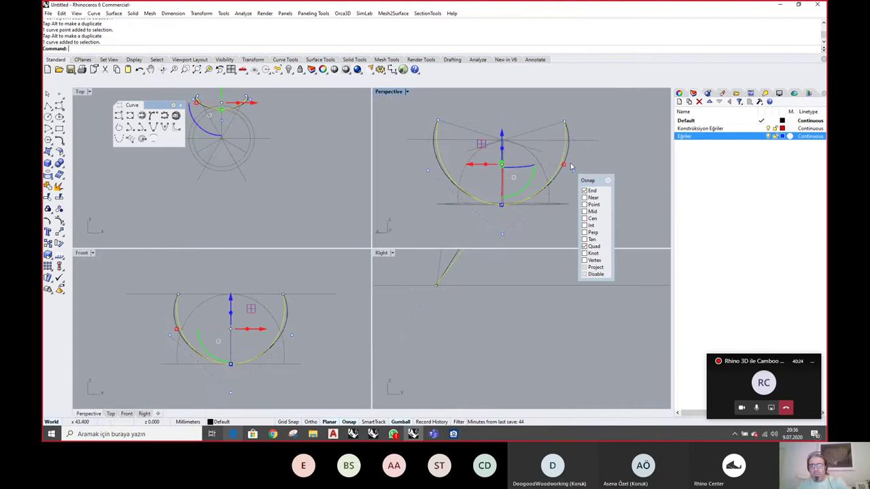
key("Delete")
Move the rebuilt outer curve to the Eğriler layer
left_click(563, 163)
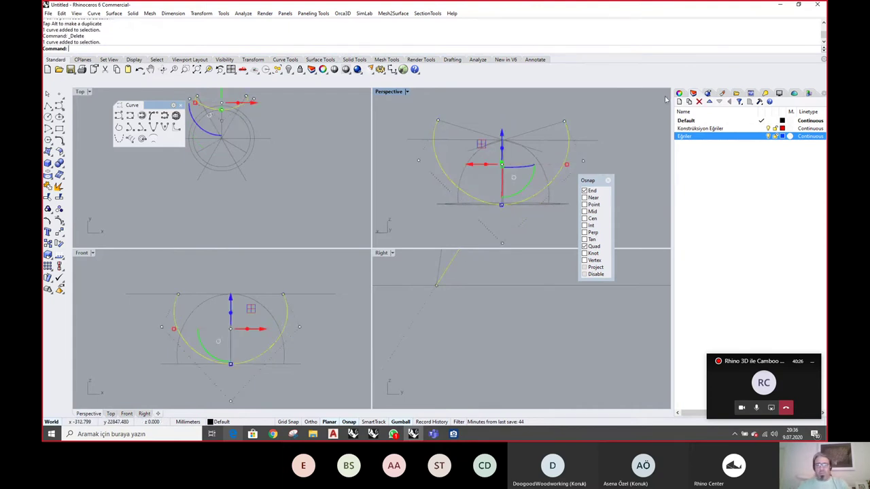
right_click(715, 138)
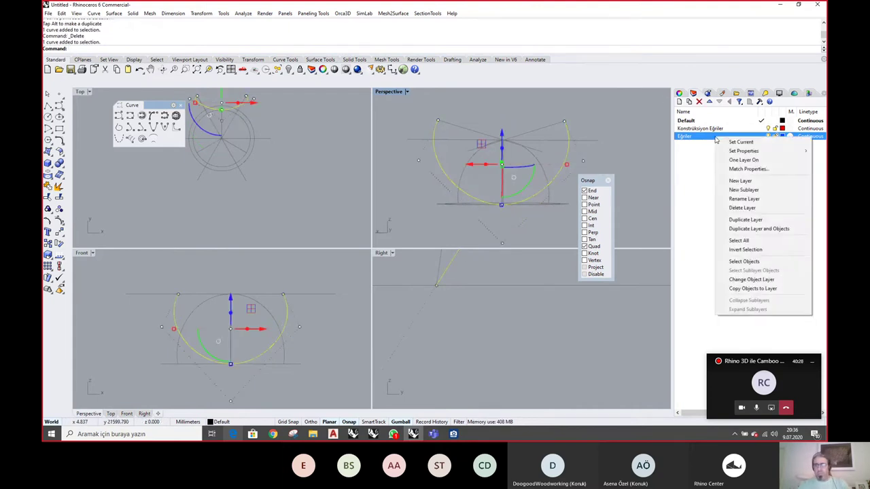
left_click(741, 285)
Select the outer curve on the Eğriler layer and maximize the Perspective view
right_click_drag(601, 115, 477, 177)
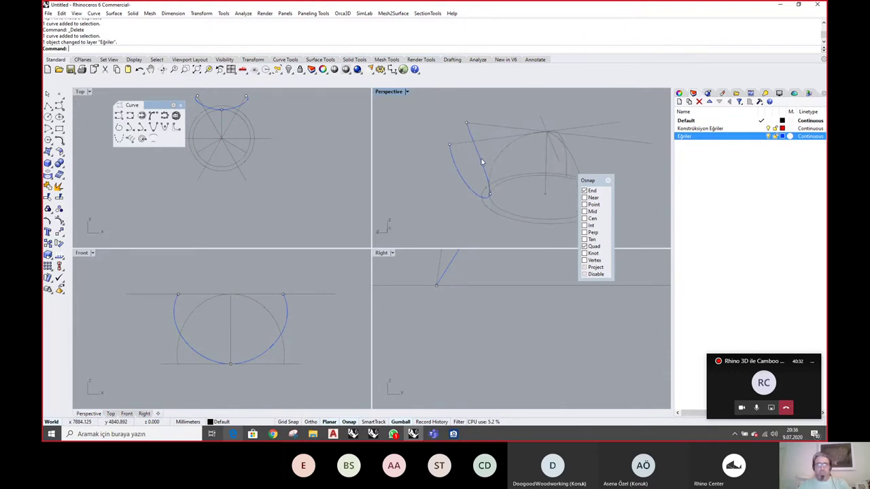
left_click(481, 161)
double_click(389, 91)
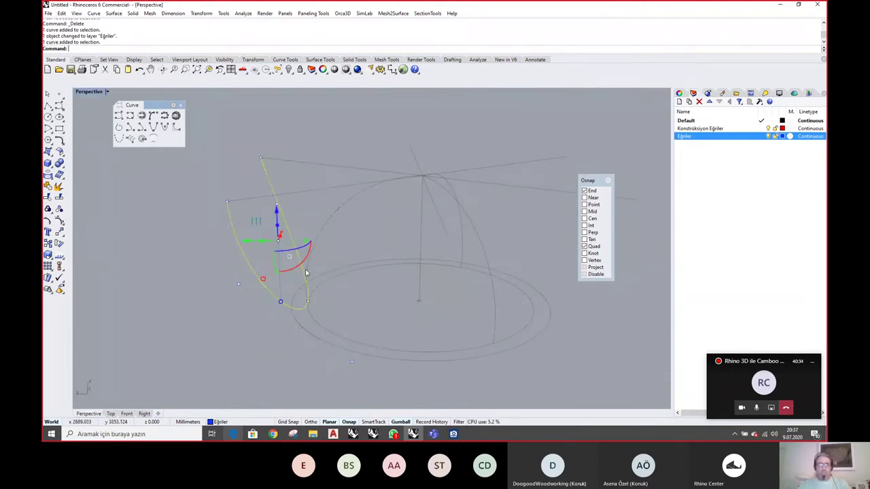
right_click_drag(368, 253, 147, 193)
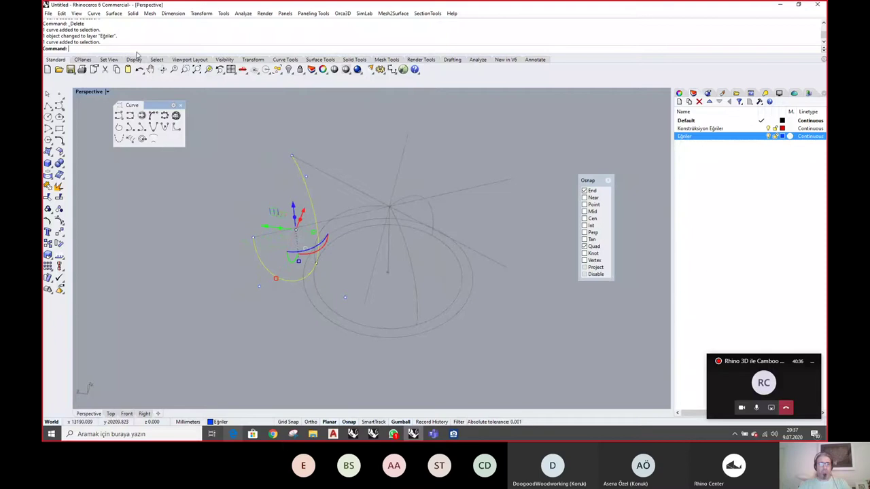
left_click(195, 14)
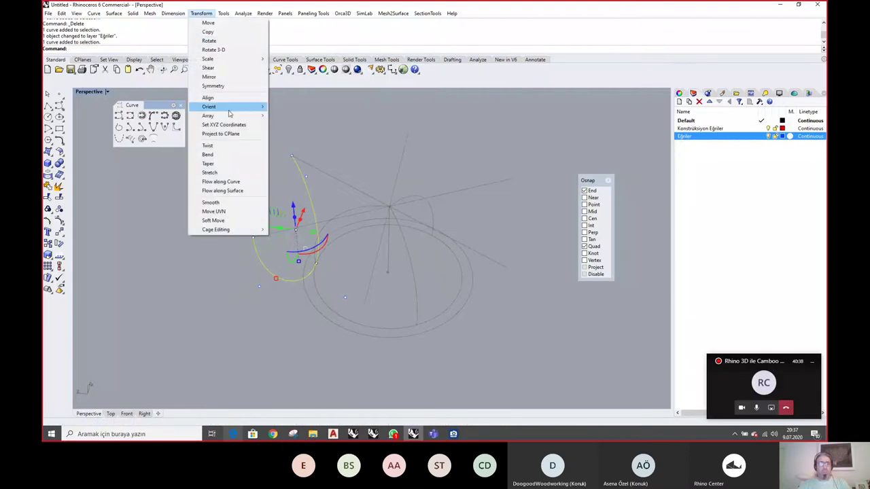
mouse_move(230, 118)
left_click(307, 126)
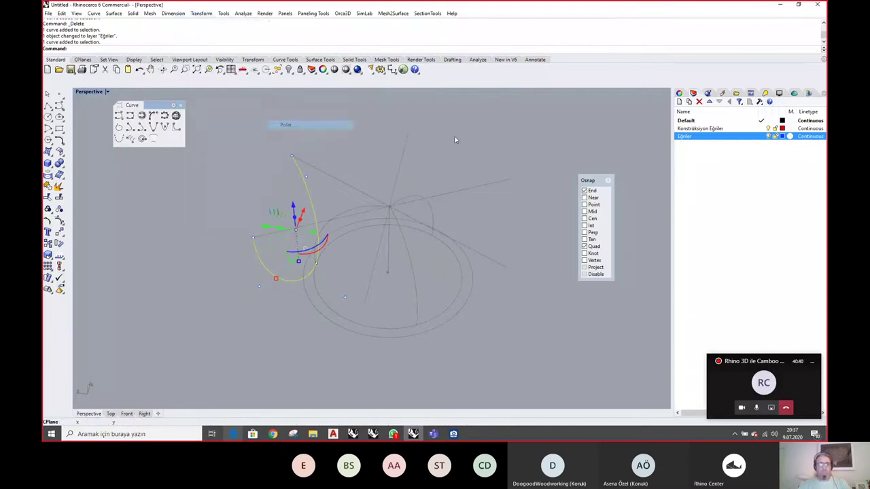
left_click(390, 278)
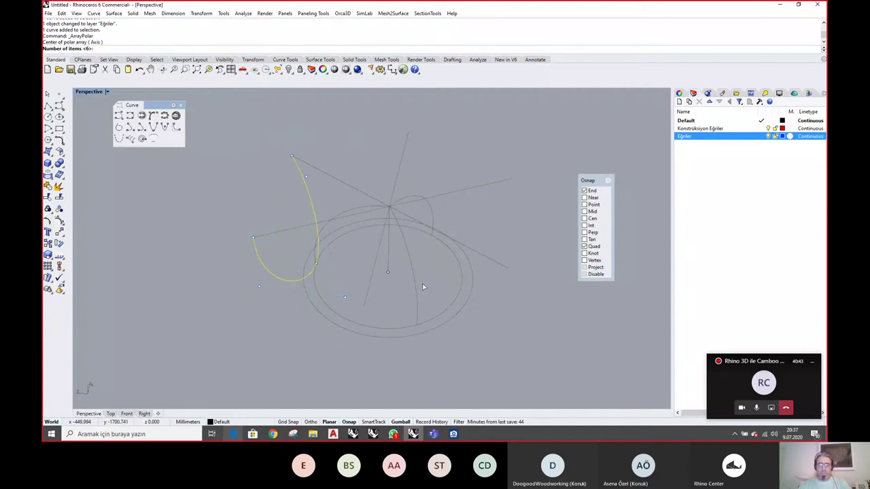
key("BackSpace")
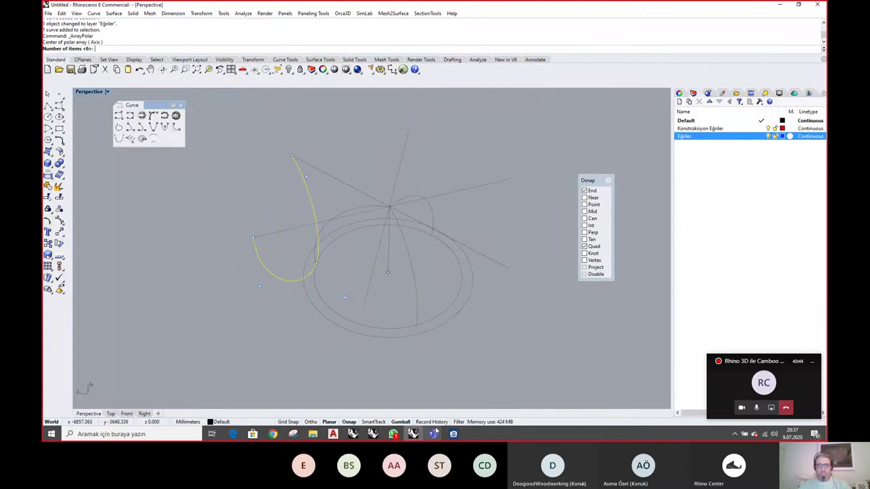
Polar array the outer curve around the base circle's centre with 3 items over 360 degrees, and clear the selection
right_click(483, 37)
left_click(506, 68)
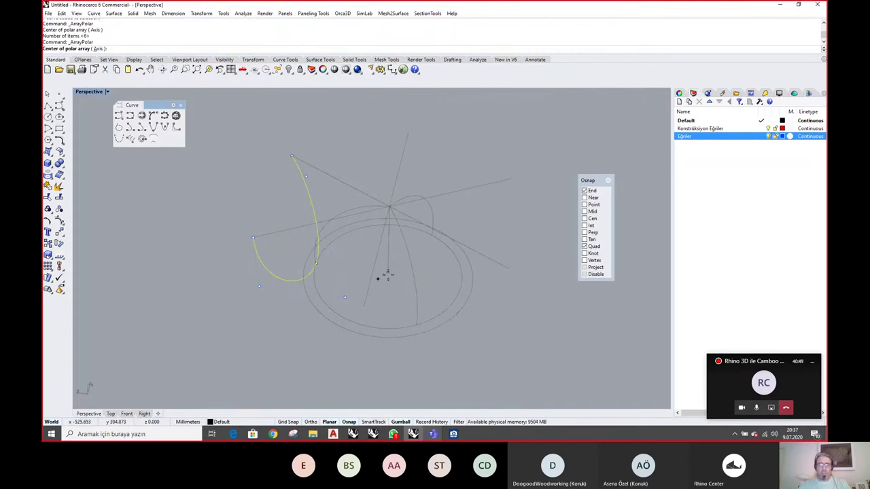
left_click(387, 275)
type("3")
key("Return")
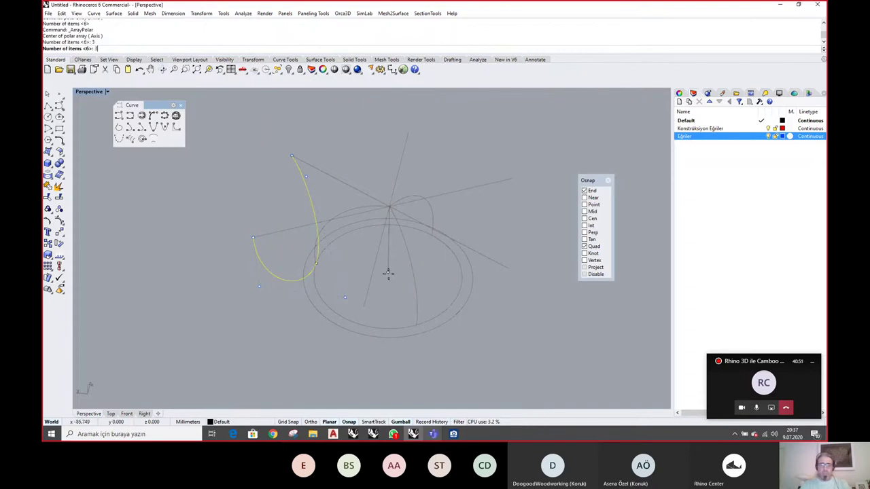
key("Return")
key("Return")
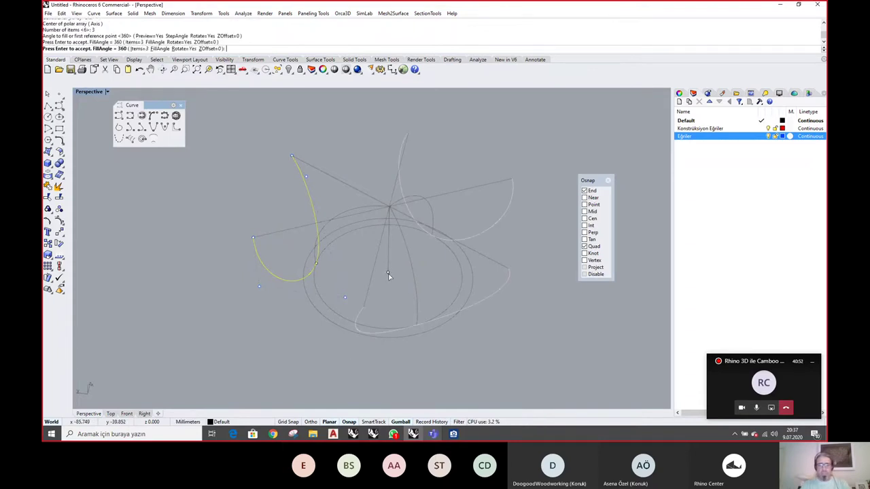
key("Escape")
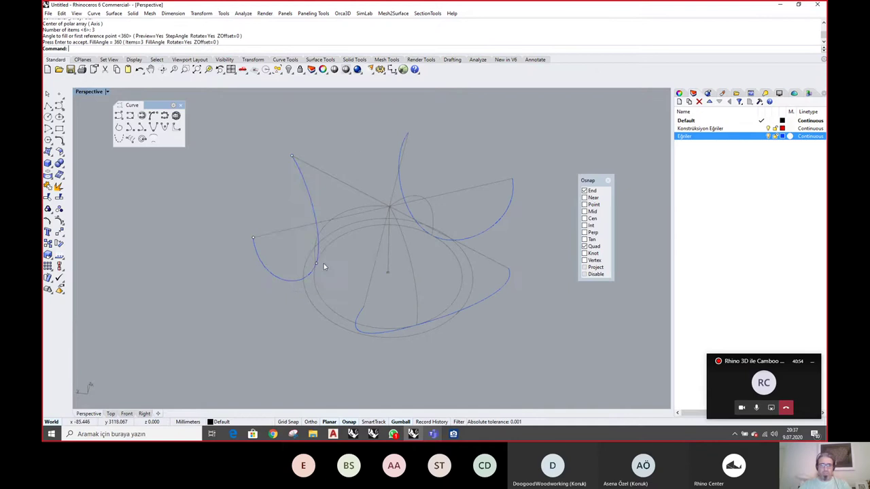
Examine the upper members joining the outer curves in CAMBOO_DWG-01.jpg in ACDSee, and return to Rhino
right_click_drag(323, 263, 405, 224)
left_click(453, 433)
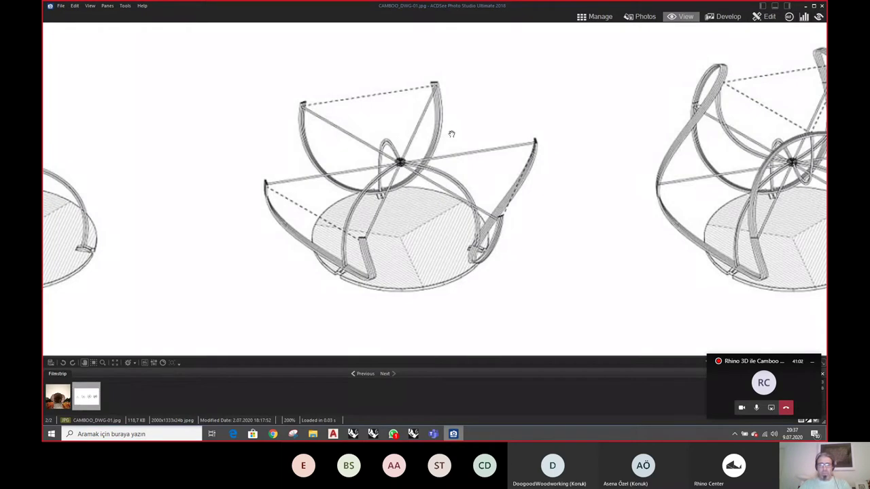
left_click_drag(702, 184, 441, 196)
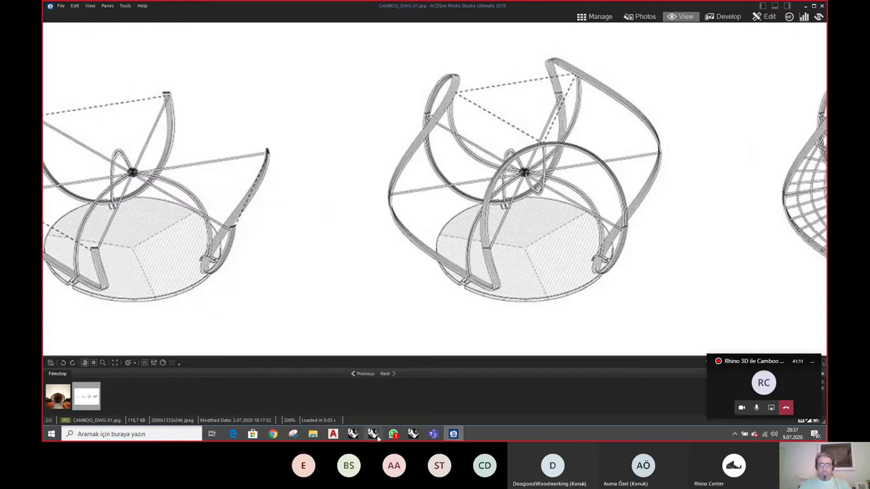
left_click(413, 433)
right_click_drag(343, 234, 375, 216)
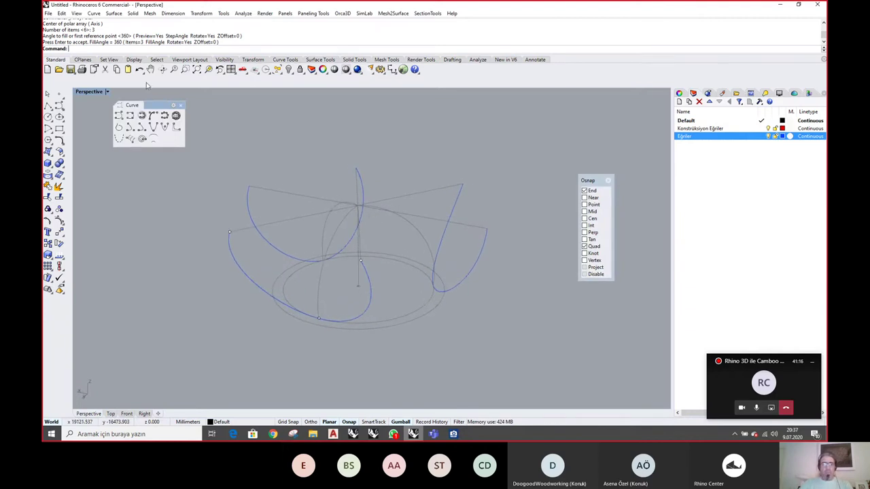
left_click(94, 13)
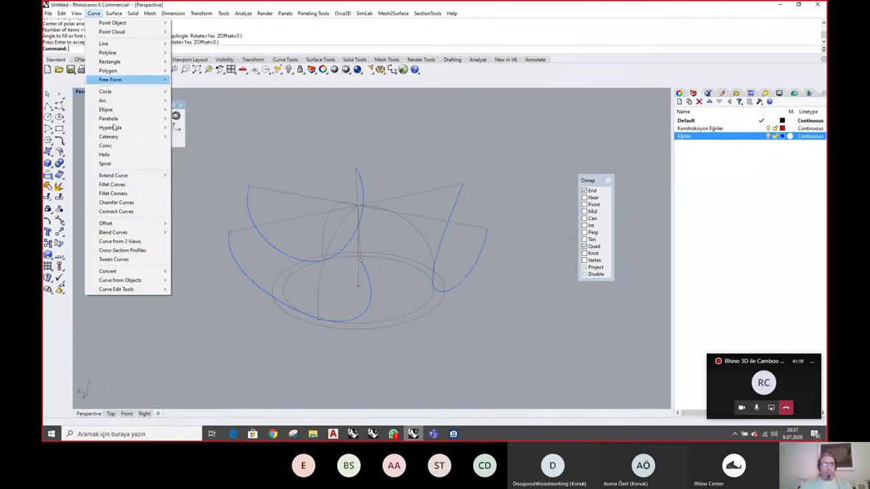
mouse_move(129, 235)
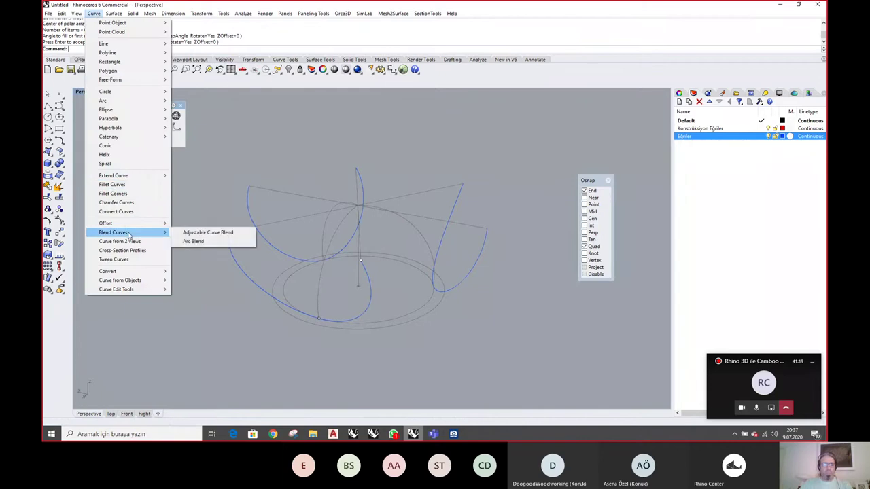
left_click(225, 234)
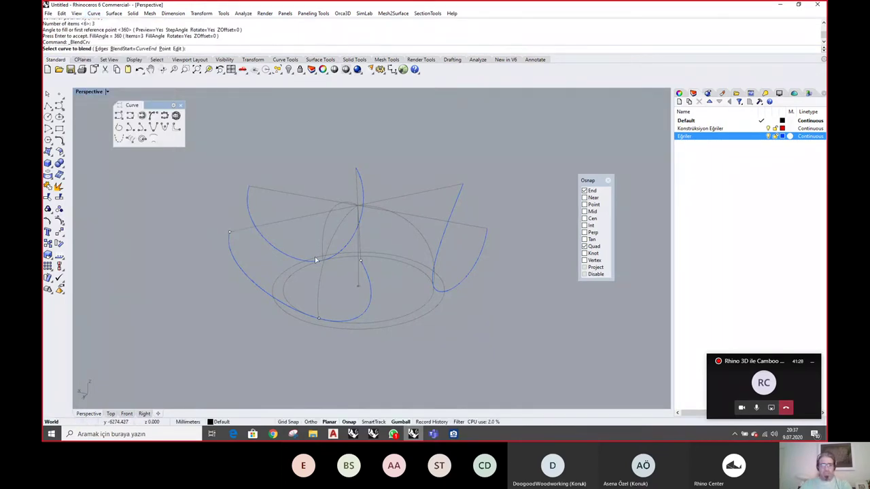
left_click(364, 270)
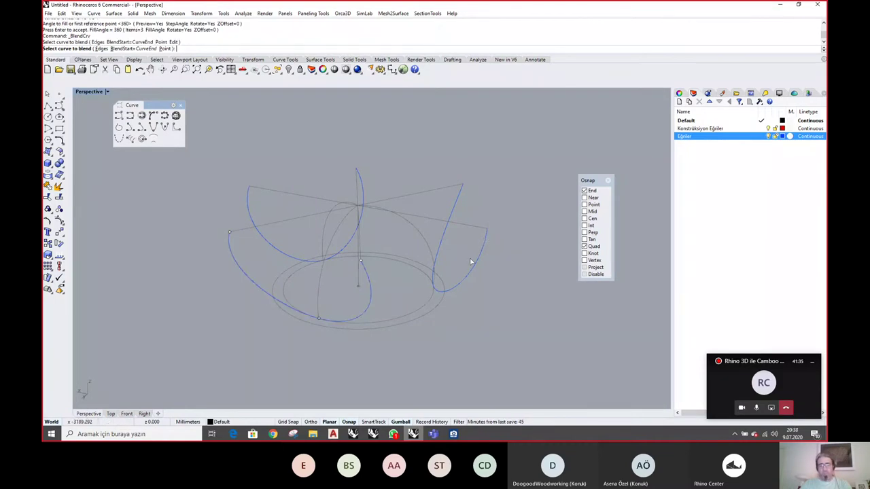
left_click(488, 238)
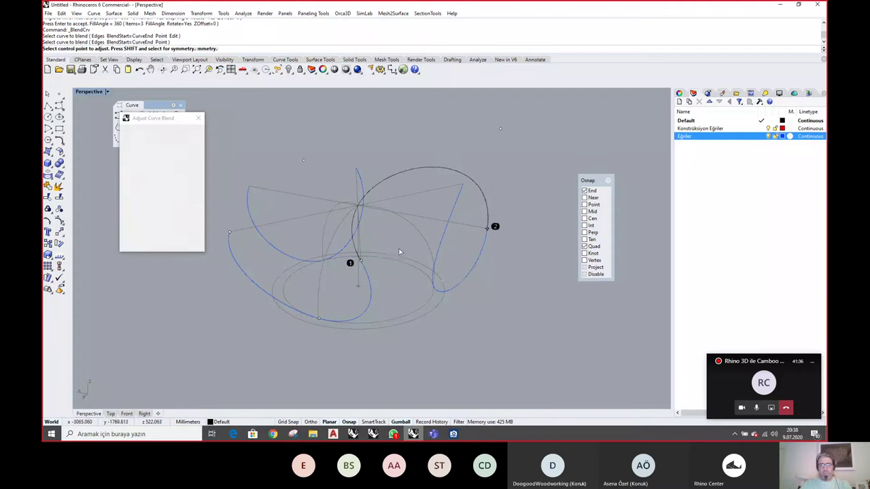
mouse_move(389, 222)
right_mouse_down()
mouse_move(448, 209)
mouse_move(420, 221)
mouse_move(442, 222)
right_mouse_up()
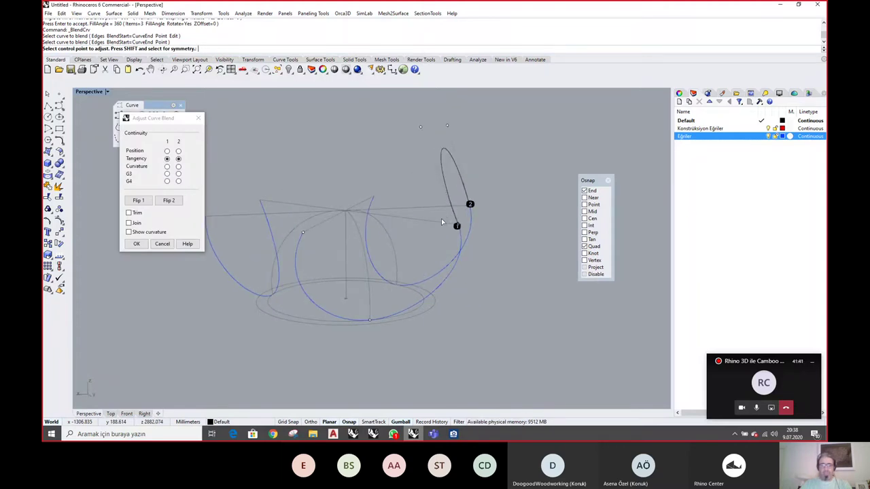
left_click(163, 244)
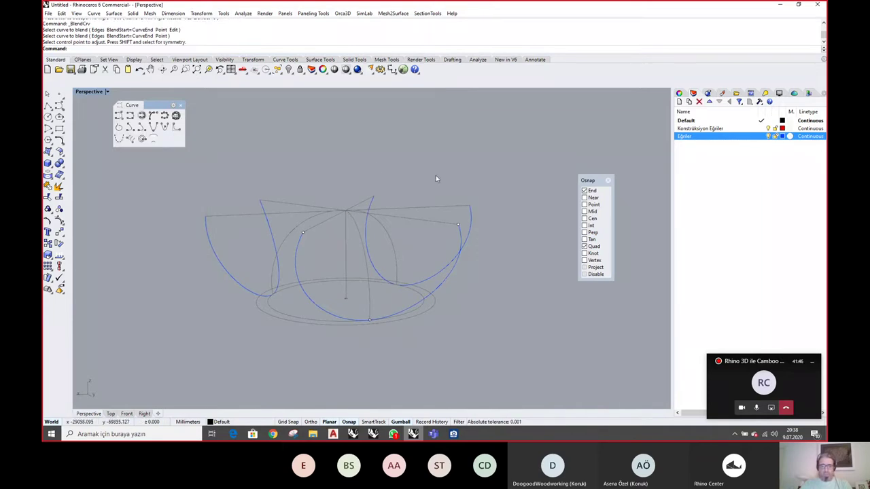
Draw a 5000 mm vertical guide line upward from the top centre point where the radial lines meet
left_click(47, 105)
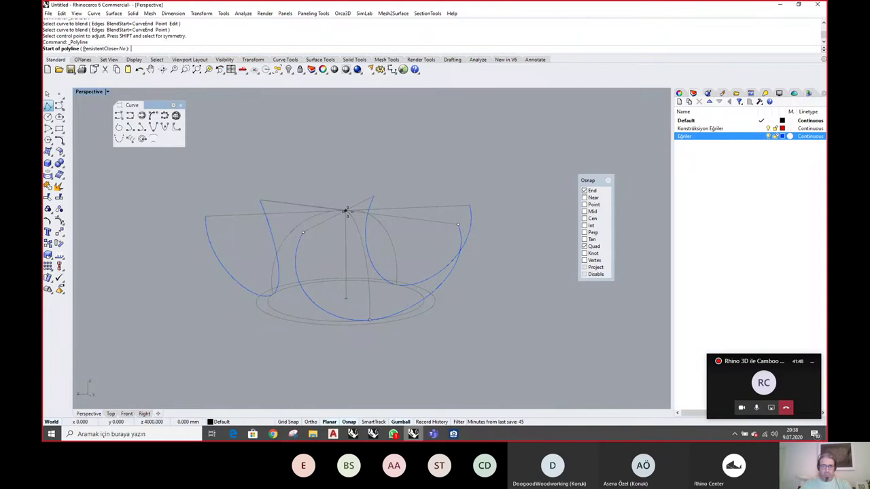
left_click(345, 210)
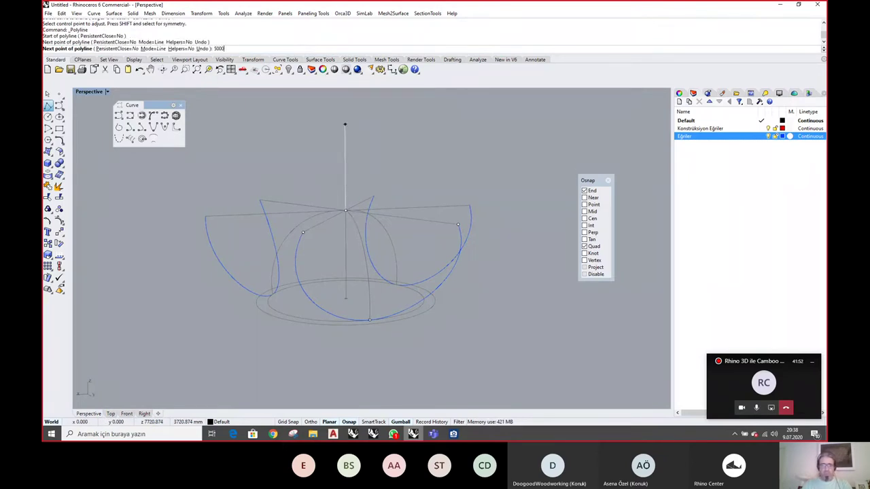
key("Return")
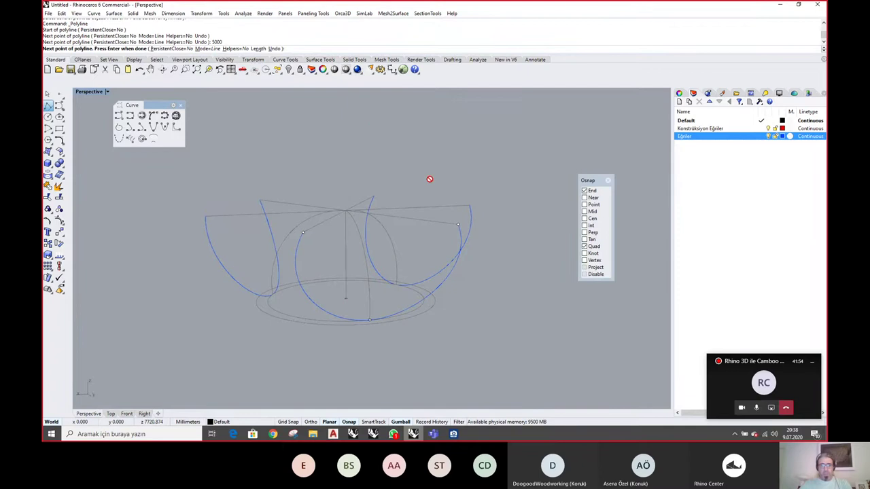
scroll(413, 194, "down", 10)
right_click(435, 168)
scroll(426, 173, "up", 8)
right_click_drag(416, 181, 411, 205, "shift")
right_click_drag(477, 210, 447, 278)
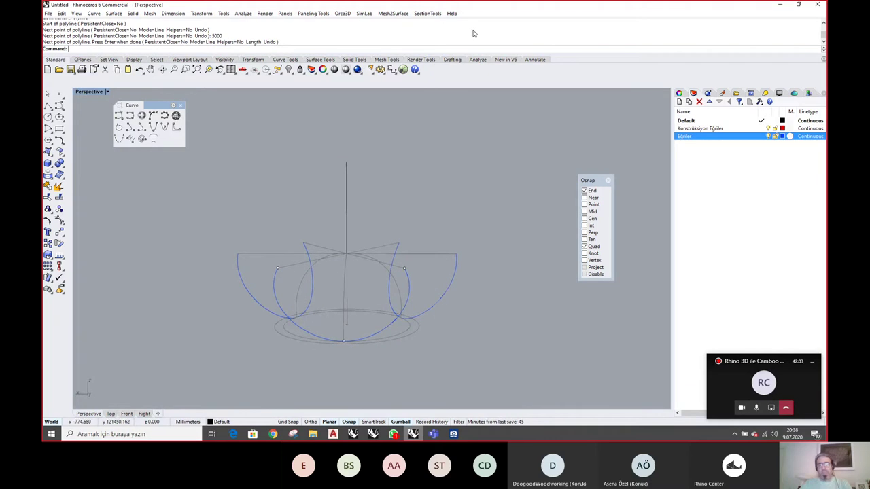
Preview an adjustable blend between two neighbouring outer curves' upper ends, try Position and Tangency, and set both ends to Curvature continuity
right_click(418, 31)
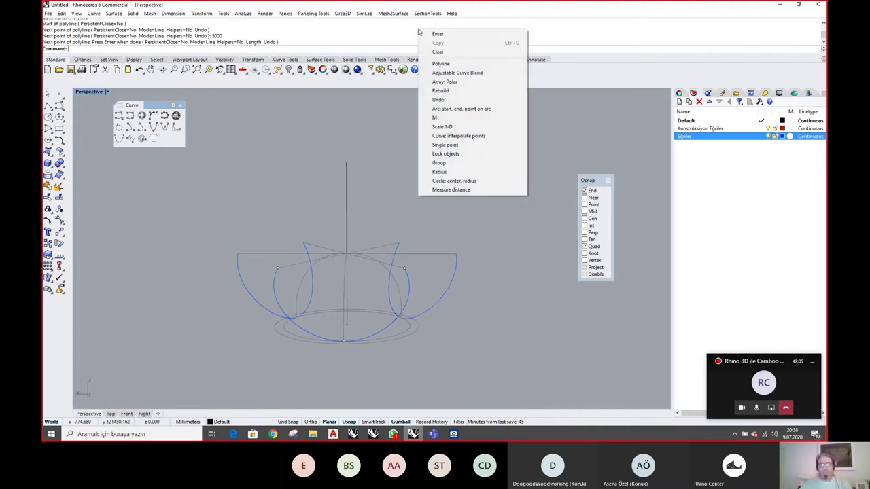
left_click(467, 75)
left_click(405, 278)
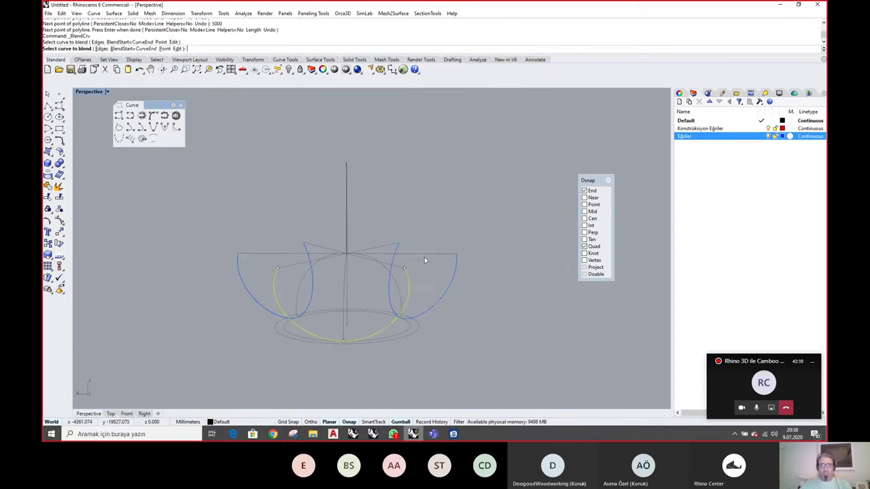
left_click(456, 261)
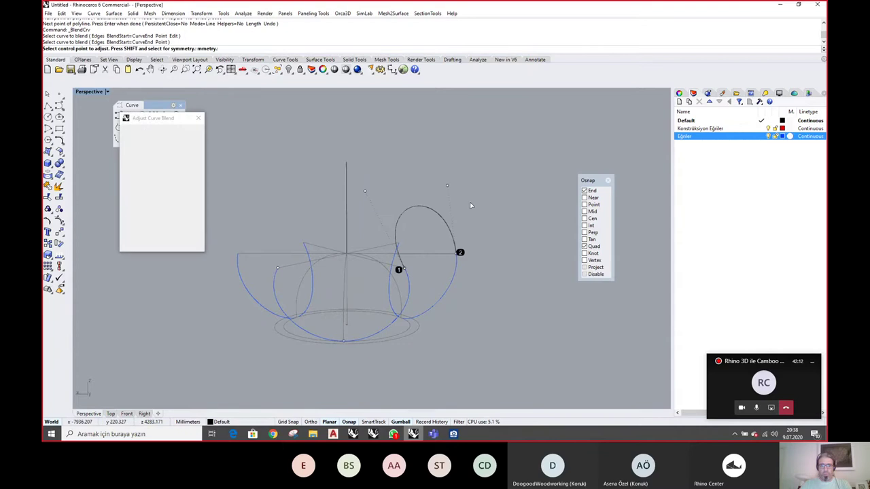
mouse_move(484, 200)
right_mouse_down()
mouse_move(470, 223)
mouse_move(428, 209)
mouse_move(440, 181)
mouse_move(477, 191)
mouse_move(464, 191)
mouse_move(472, 198)
right_mouse_up()
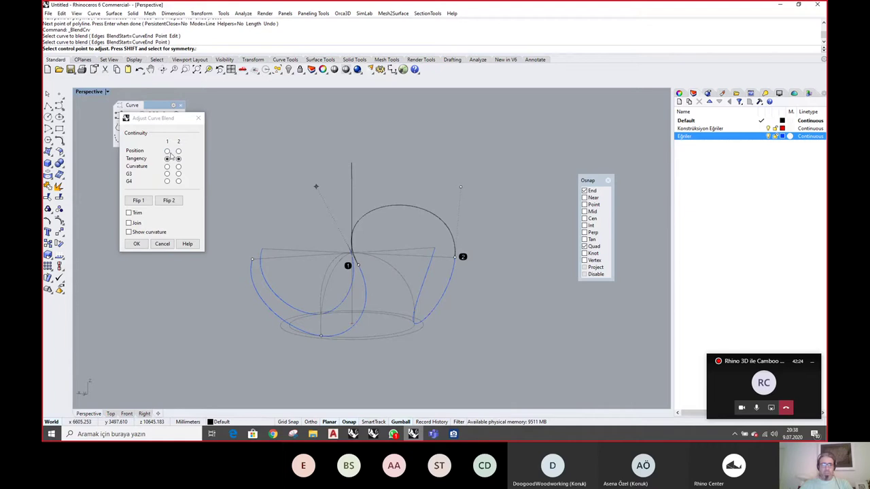
left_click(167, 152)
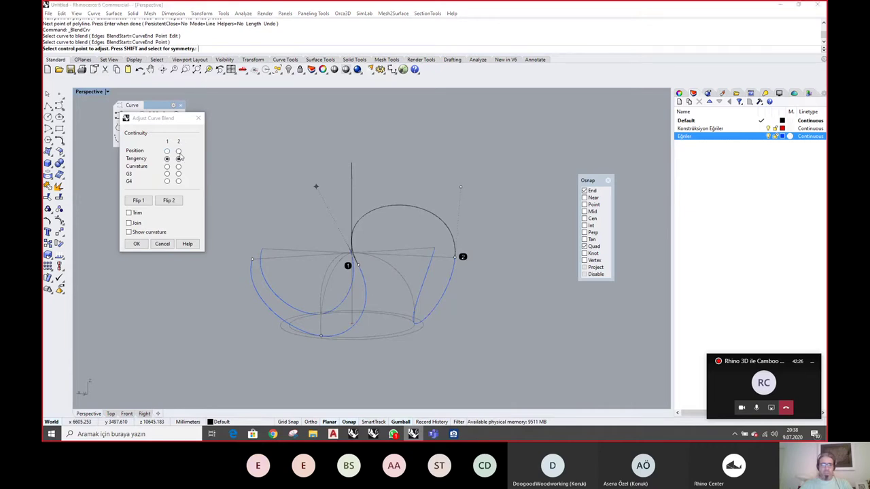
left_click(179, 151)
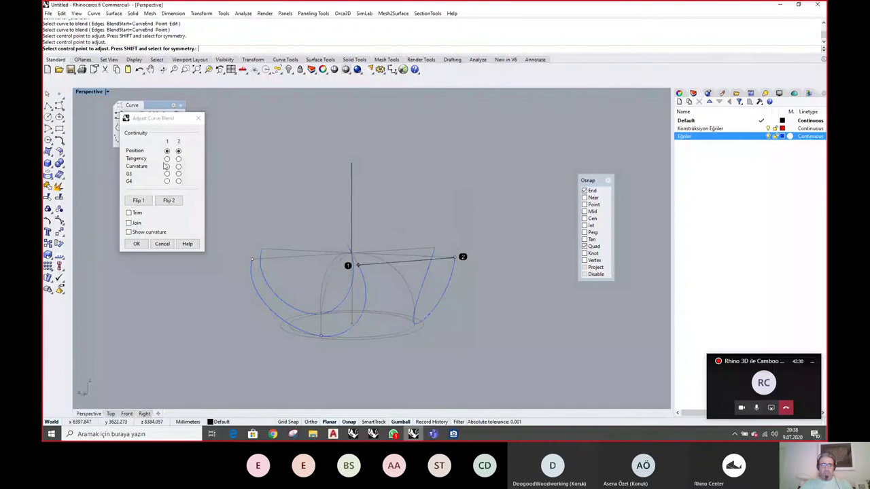
left_click(167, 159, "shift")
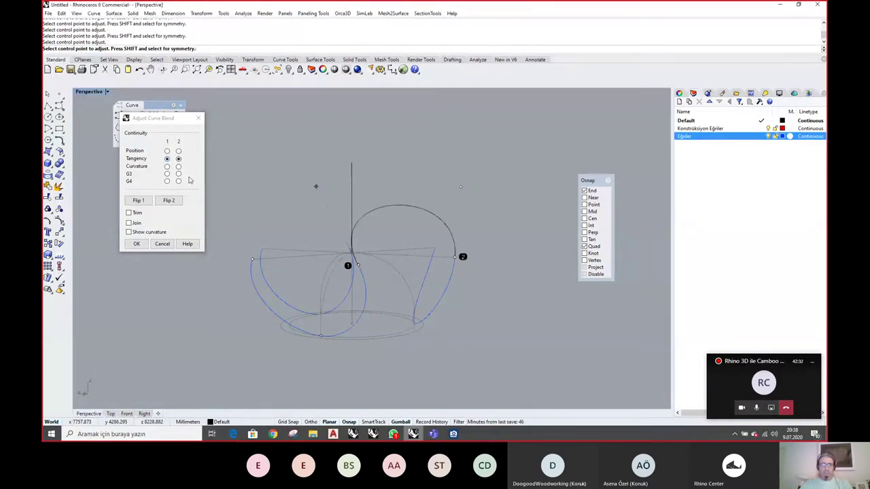
right_click_drag(478, 302, 476, 297)
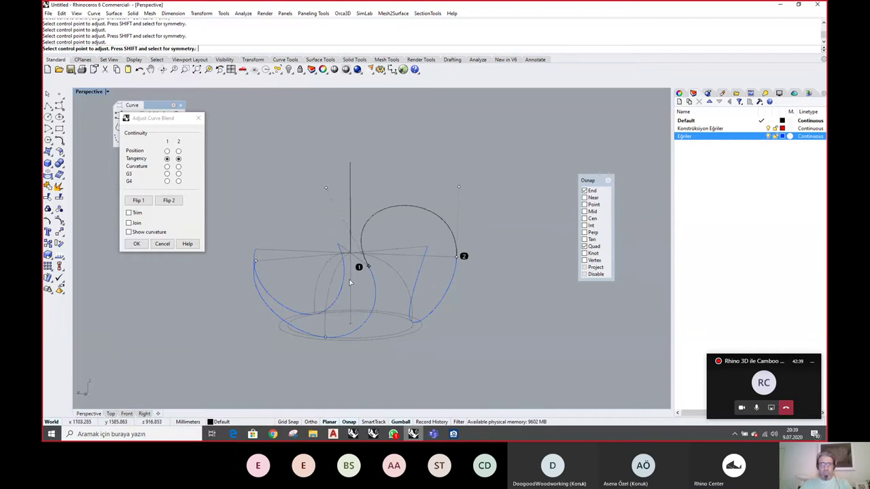
left_click(167, 166)
left_click(178, 166)
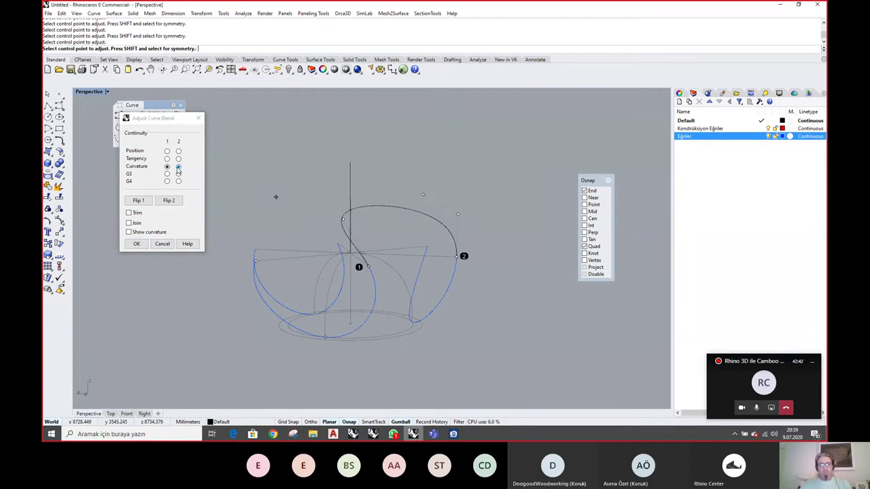
right_click_drag(501, 287, 435, 274)
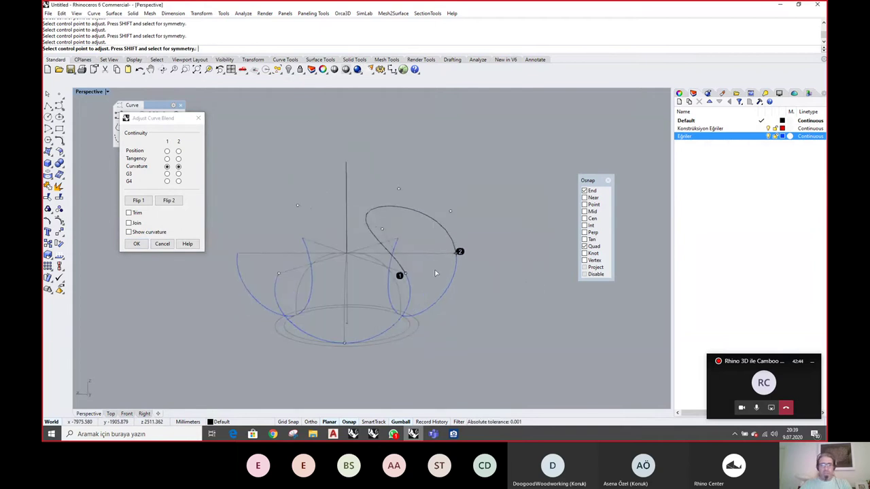
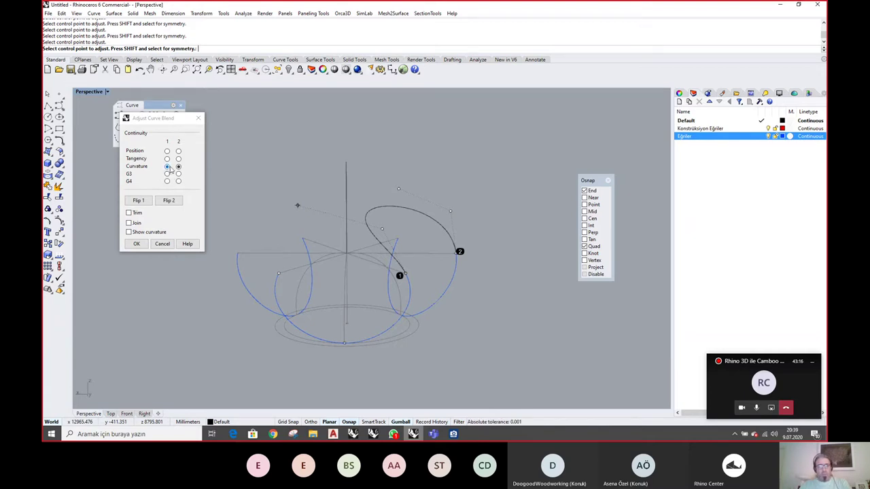
Try raising the blend curve by moving its side and upper control points symmetrically toward the vertical guide line's top
mouse_move(514, 210)
right_mouse_down()
mouse_move(479, 208)
mouse_move(497, 190)
mouse_move(515, 207)
mouse_move(533, 197)
mouse_move(516, 203)
right_mouse_up()
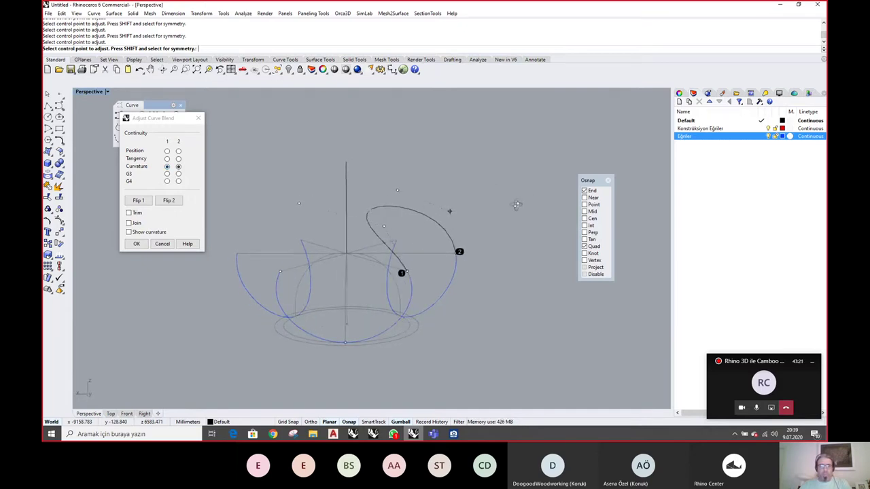
left_click(449, 212)
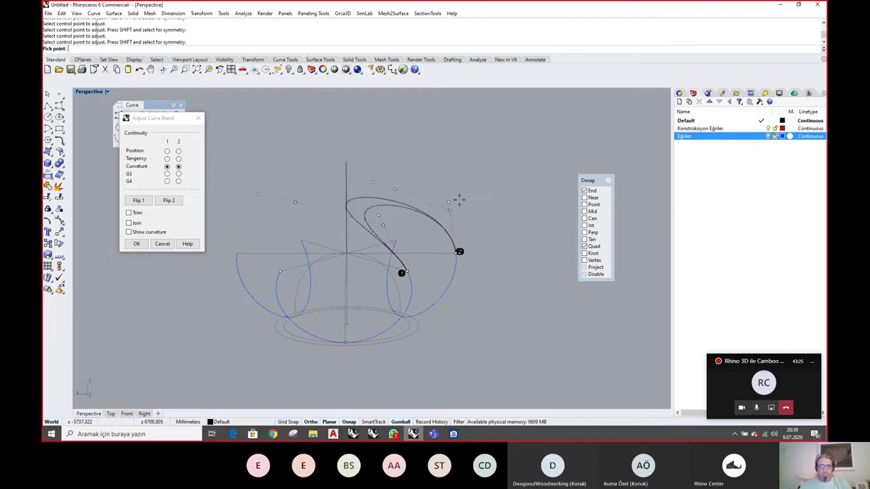
left_click(448, 199)
left_click(370, 183)
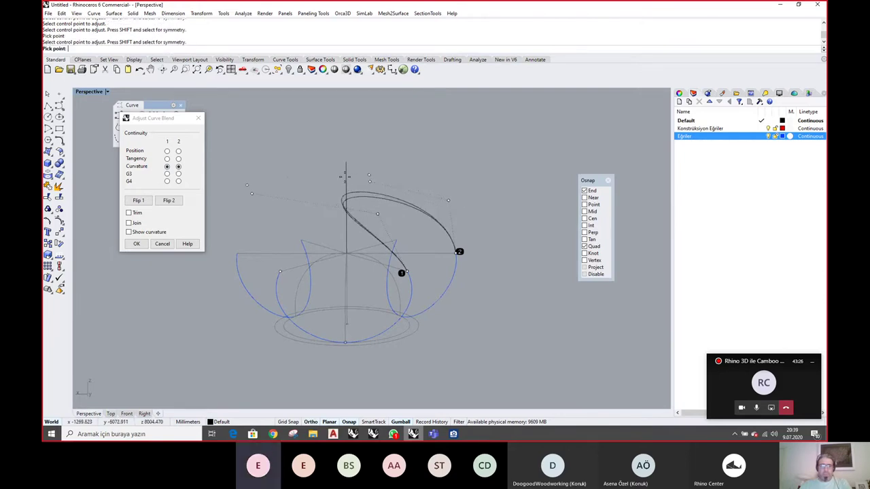
left_click(363, 132)
right_click_drag(402, 171, 460, 206)
right_click_drag(404, 197, 391, 206)
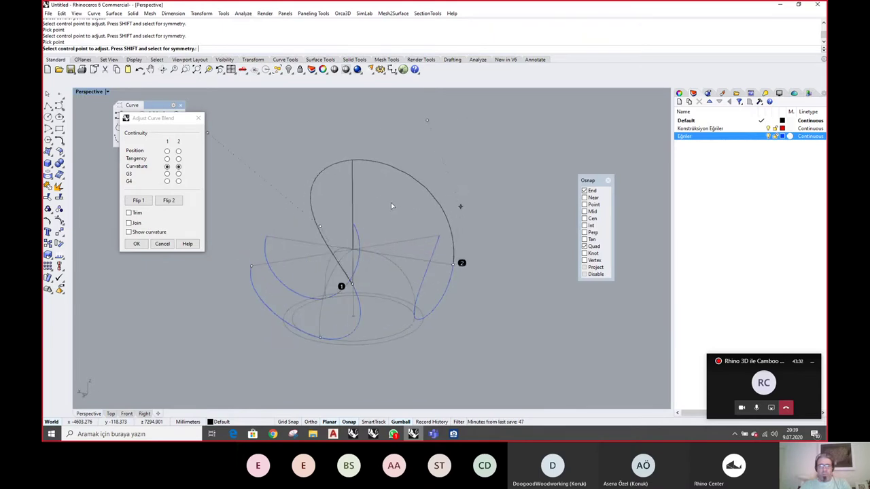
Try reshaping the blend's crown by repositioning its upper control points symmetrically, and cancel the blend
left_click(423, 121, "shift")
left_click(423, 145)
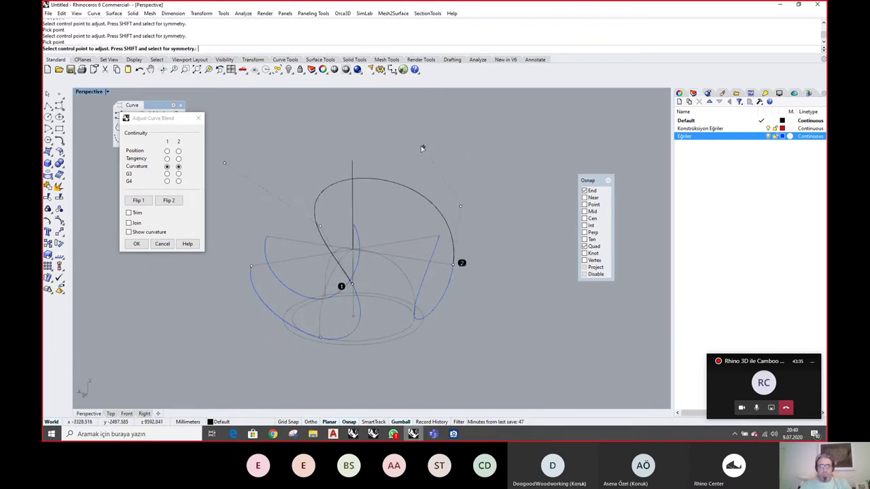
left_click(423, 146, "shift")
left_click(394, 119)
right_click_drag(490, 199, 387, 259)
right_click_drag(415, 214, 482, 162)
left_click(464, 127)
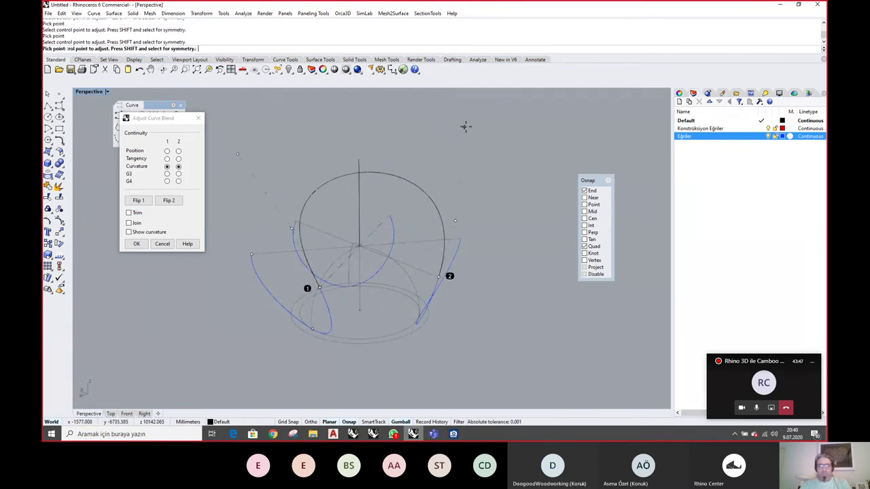
left_click(466, 126)
right_click_drag(482, 226, 422, 272)
scroll(290, 275, "up", 4)
left_click(161, 245)
left_click(162, 244)
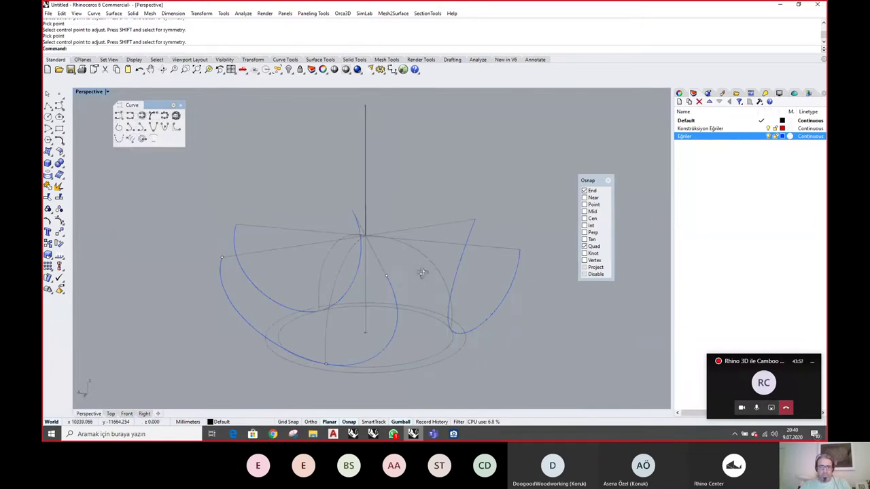
Create an adjustable blend between two neighbouring outer curves' upper ends, raising its crown control points symmetrically with Curvature continuity at both ends
right_click(532, 34)
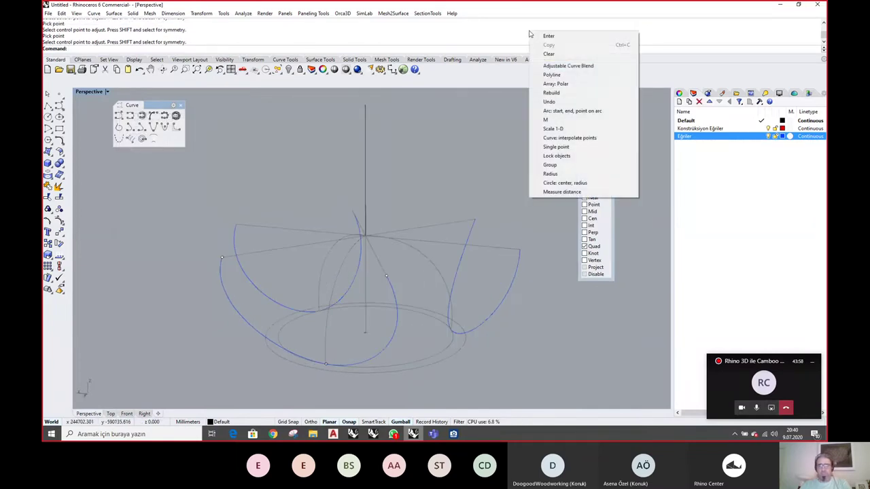
left_click(564, 66)
left_click(391, 290)
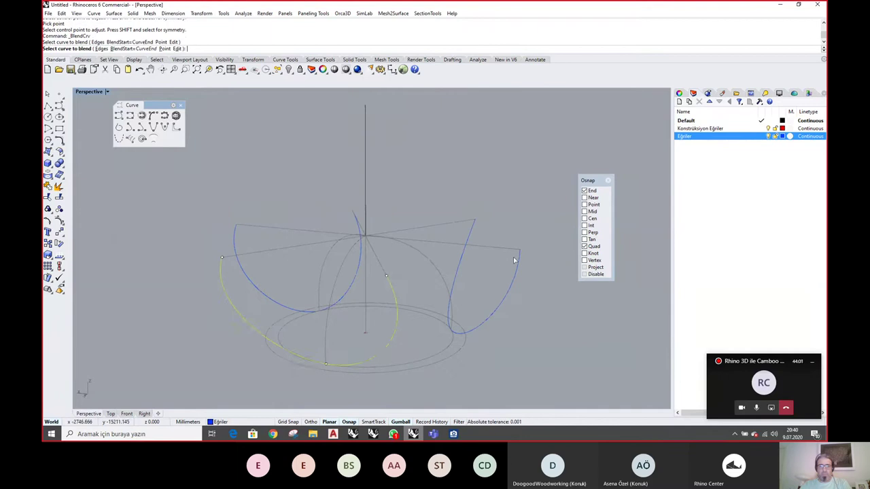
left_click(520, 257)
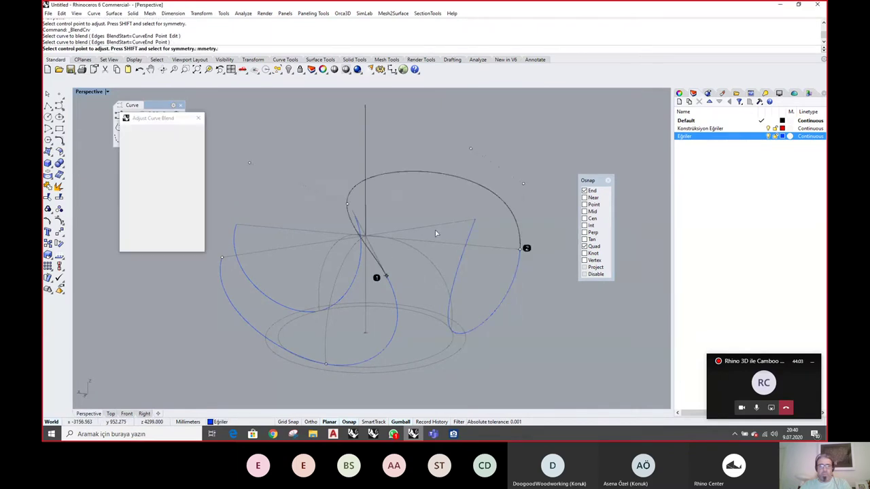
right_click_drag(435, 230, 449, 218)
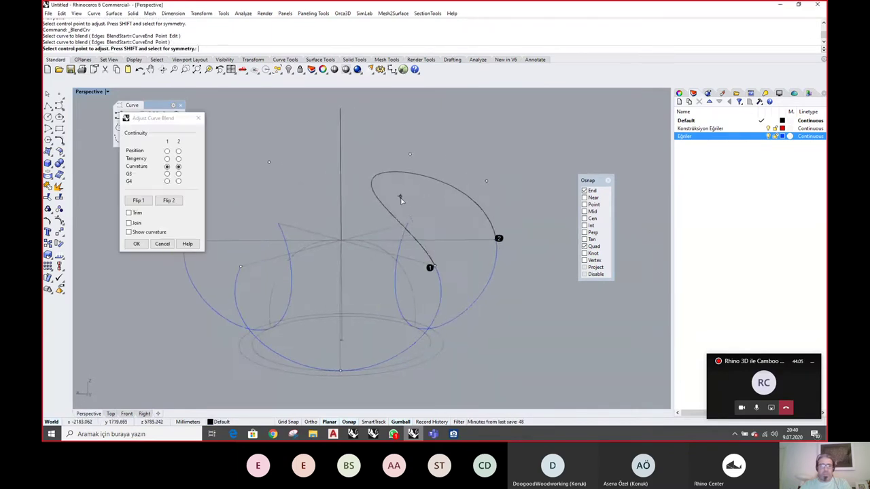
left_click_drag(400, 198, 395, 188)
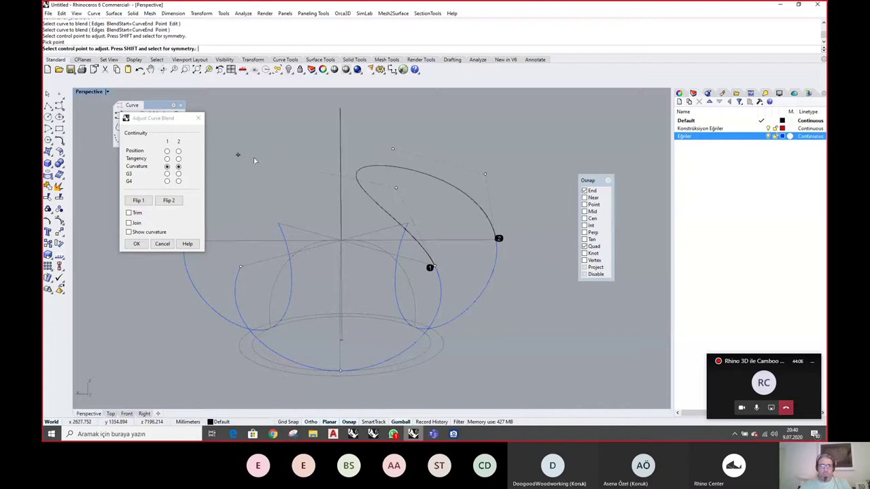
left_click_drag(239, 157, 219, 123)
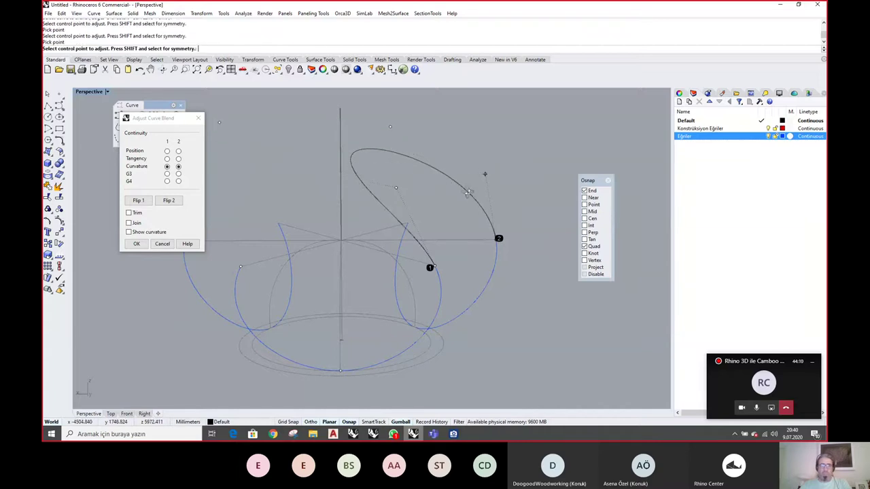
mouse_move(469, 193)
right_mouse_down()
mouse_move(498, 190)
mouse_move(475, 193)
right_mouse_up()
left_click(139, 245)
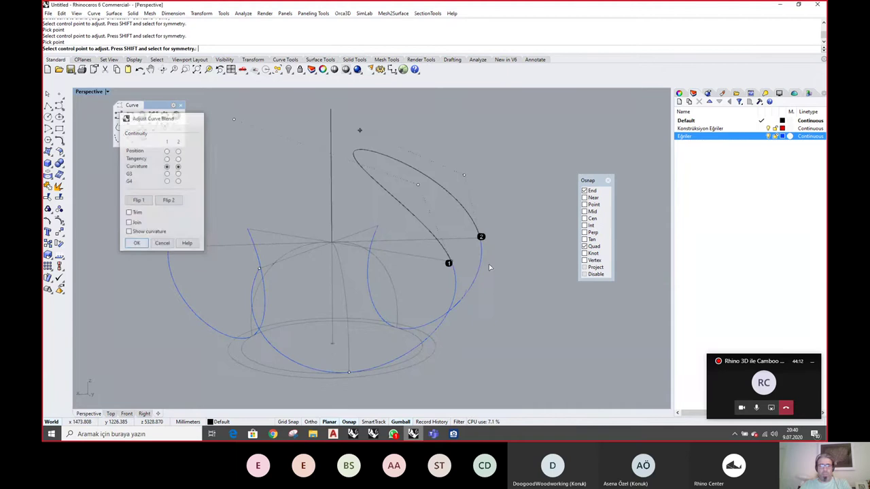
Show all four viewports and move the front outer curve's two side control points slightly outward and down in the Right view
right_click_drag(489, 268, 385, 305)
left_click(389, 298)
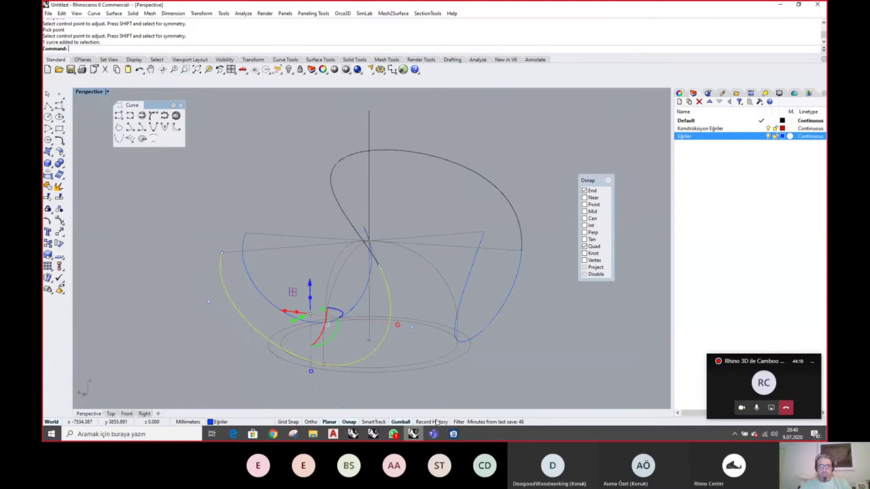
double_click(88, 92)
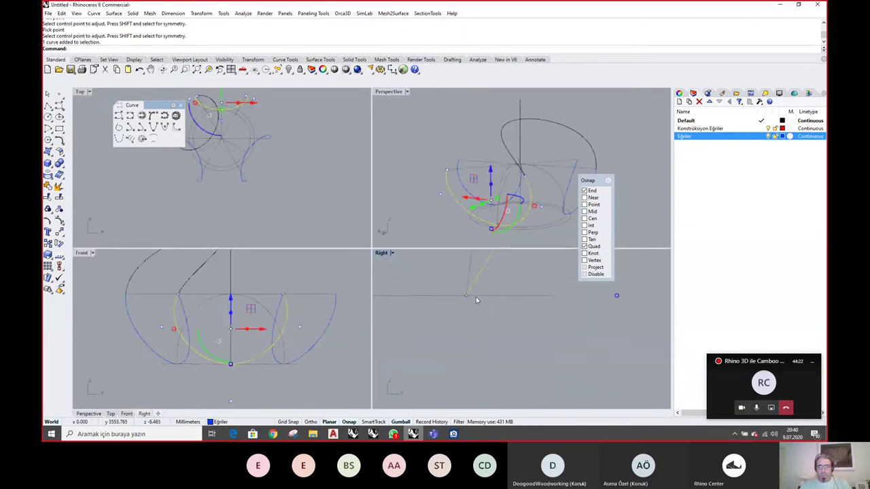
scroll(478, 299, "down", 20)
right_click_drag(524, 296, 524, 351)
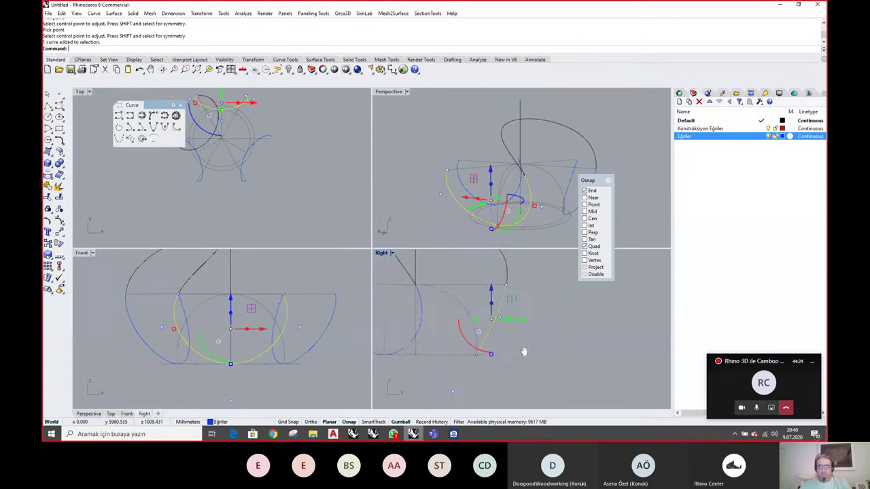
scroll(506, 302, "up", 2)
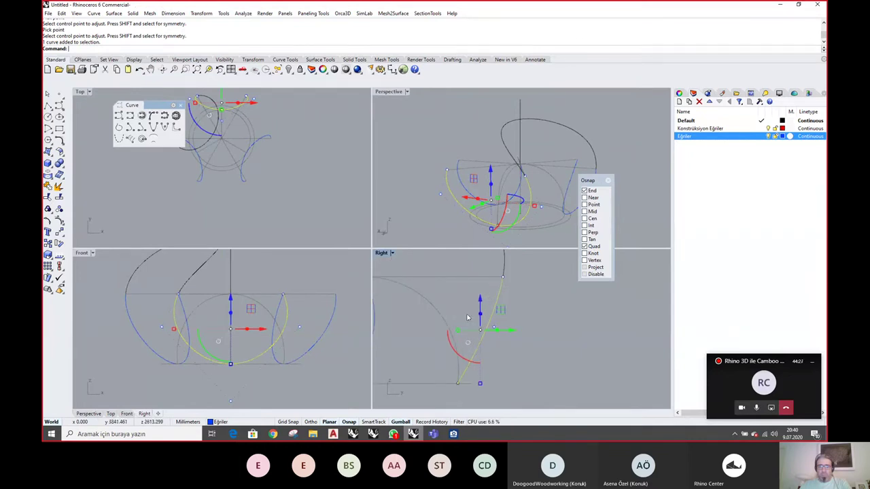
left_click_drag(468, 313, 502, 339)
right_click_drag(534, 320, 528, 345)
scroll(512, 320, "down", 8)
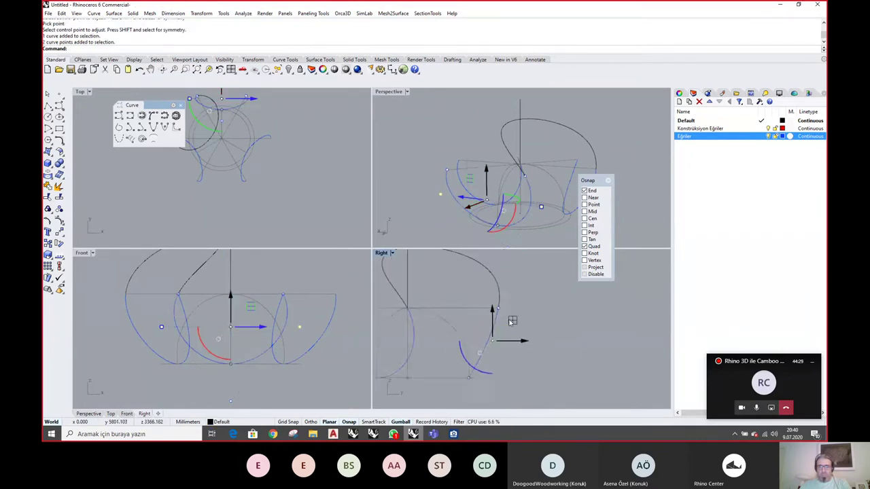
right_click_drag(513, 316, 514, 330)
scroll(514, 331, "up", 4)
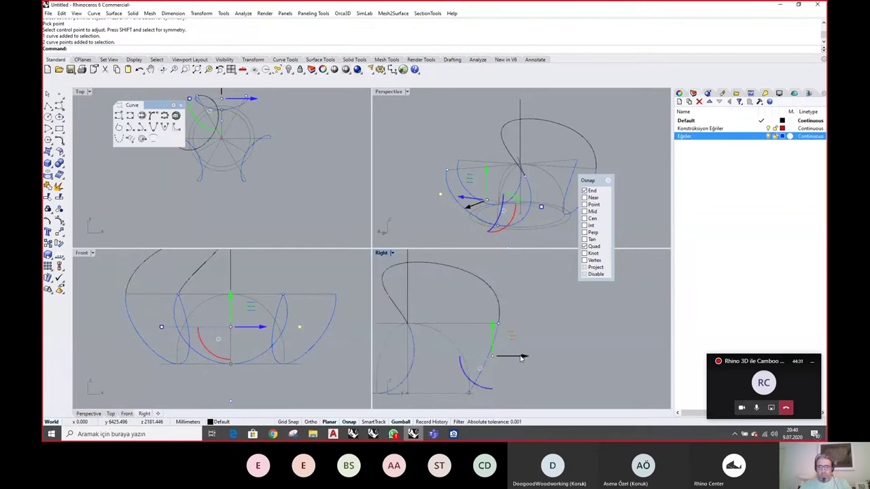
left_click_drag(520, 358, 519, 340)
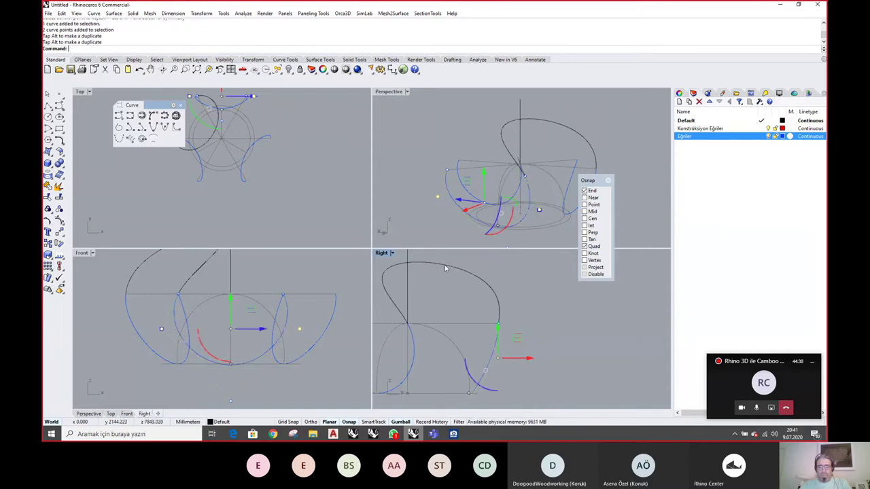
Shift the front outer curve's lowest control point slightly inward toward the centre in the Right view
right_click_drag(542, 360, 538, 278)
left_click(443, 348)
scroll(459, 335, "up", 8)
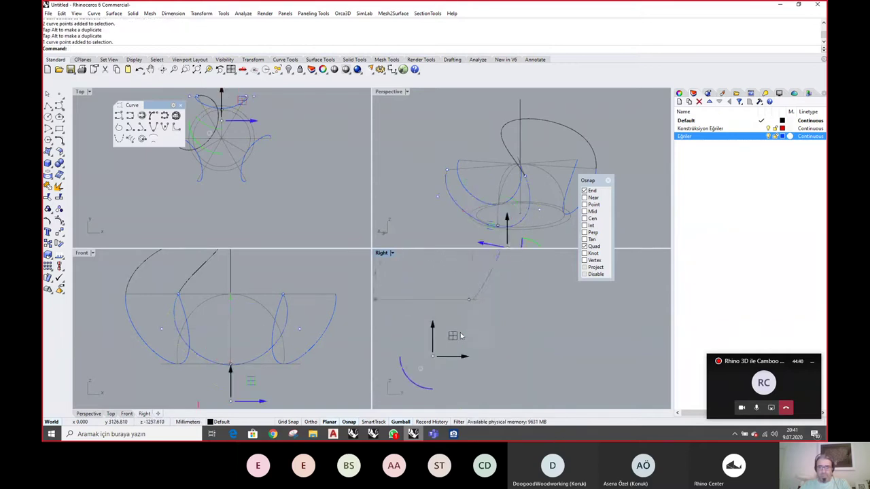
left_click_drag(445, 371, 437, 368)
scroll(491, 309, "down", 12)
right_click_drag(497, 262, 503, 296)
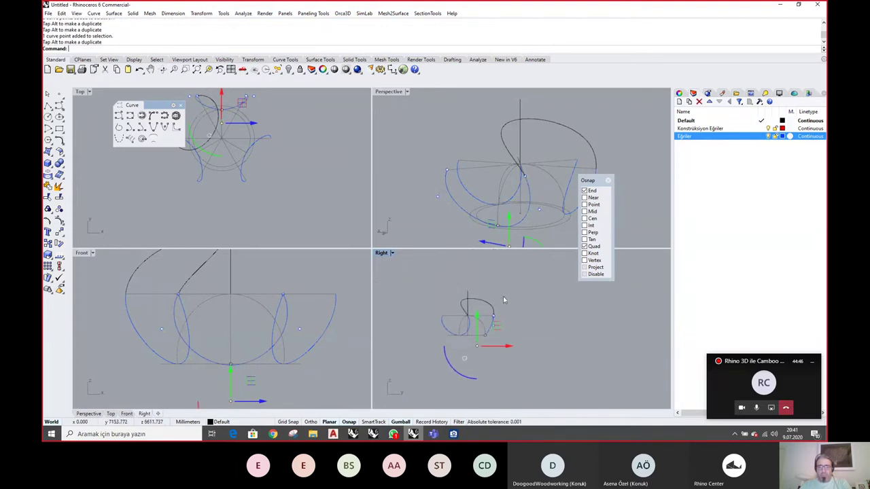
Delete the black blend curve and turn on Record History
left_click(555, 137)
key("Delete")
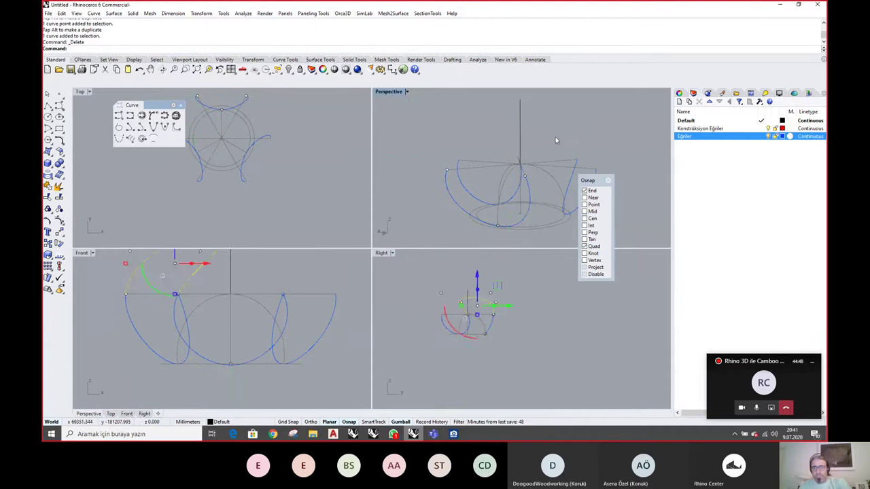
right_click_drag(541, 178, 513, 148)
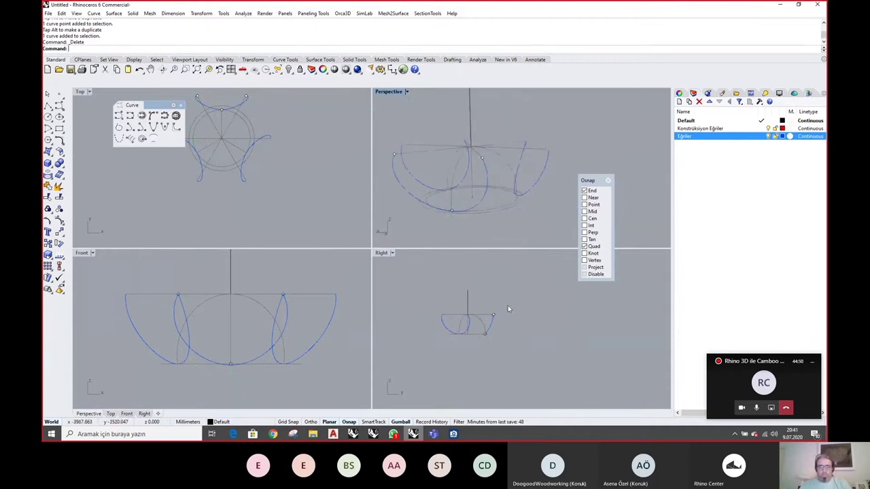
left_click(435, 423)
Recreate the adjustable blend between the same outer curves' upper ends with history, raising its upper and side control points symmetrically
right_click(562, 37)
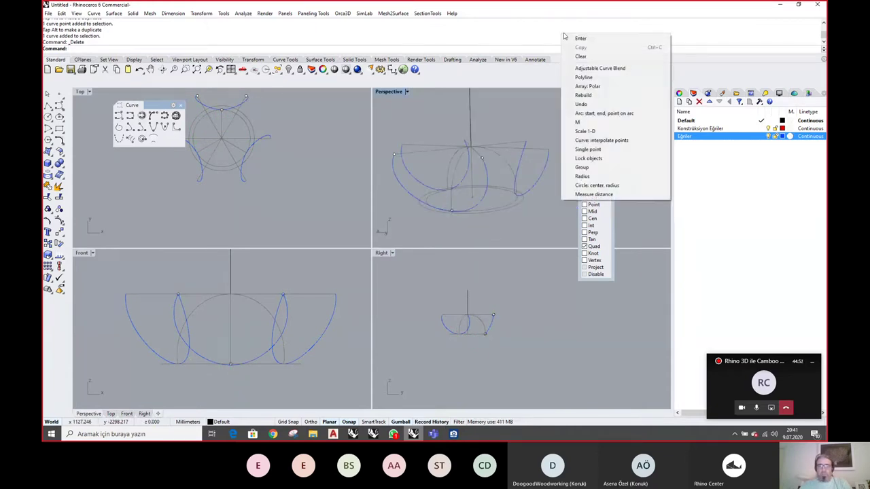
left_click(597, 68)
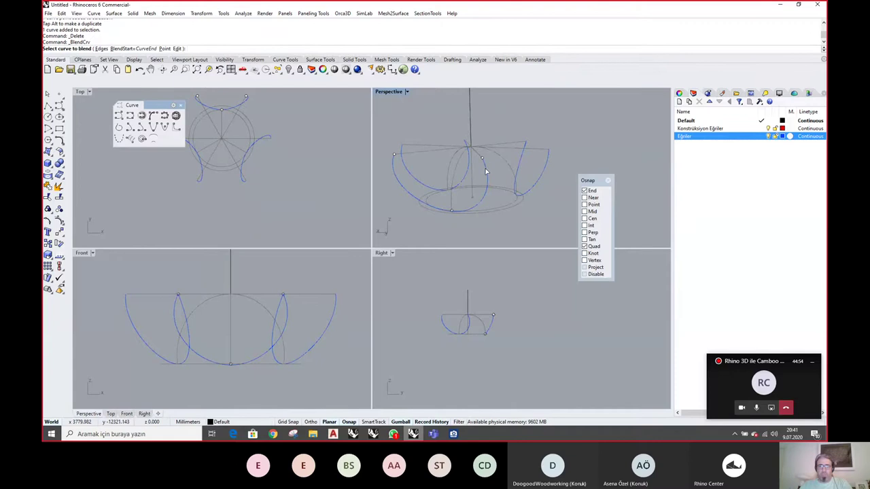
left_click(485, 171)
left_click(547, 159)
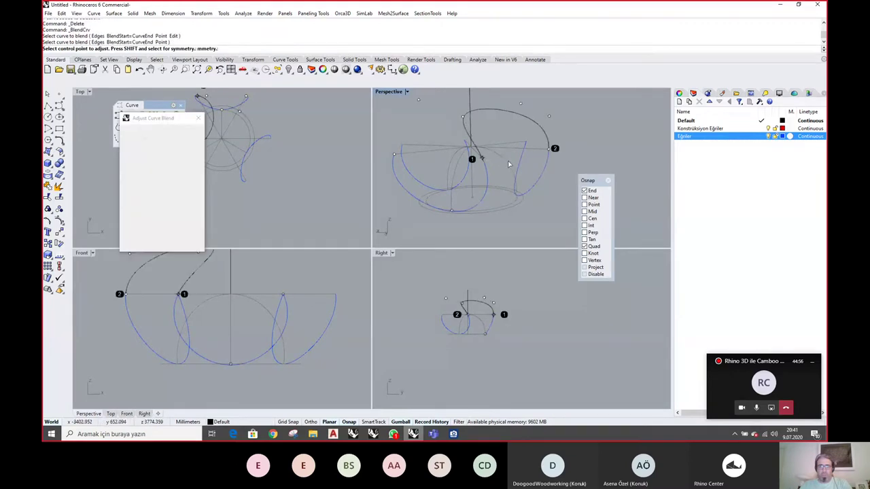
right_click_drag(502, 179, 522, 174, "shift")
left_click(418, 145)
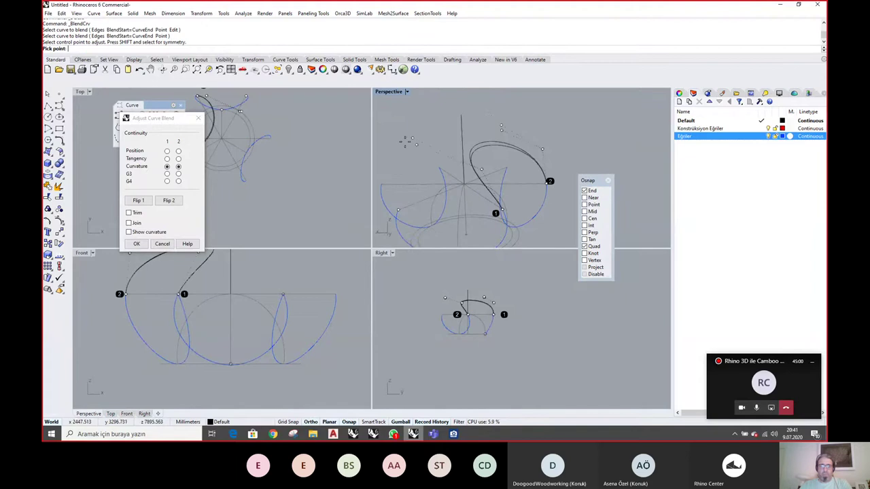
left_click(407, 128)
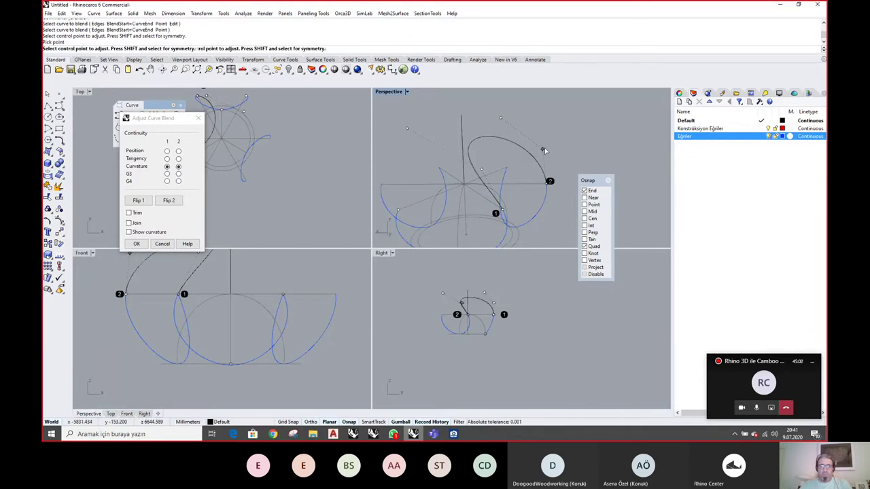
left_click(543, 149)
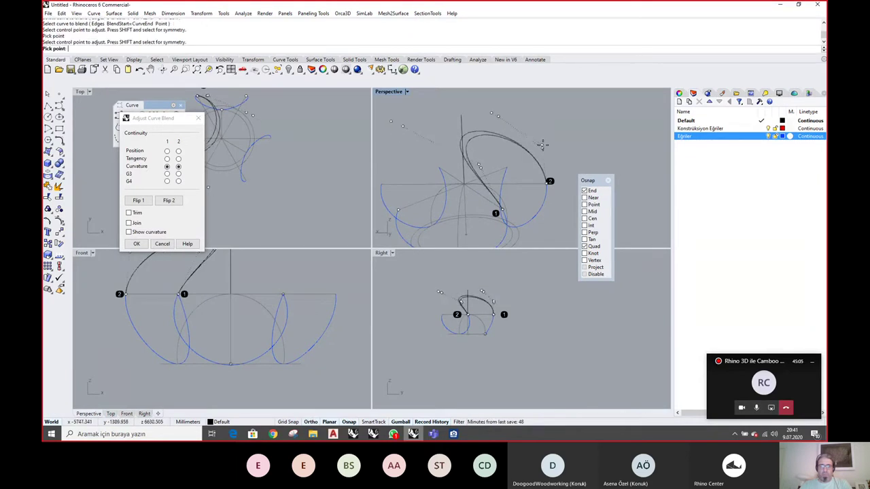
left_click(542, 144)
left_click(141, 244)
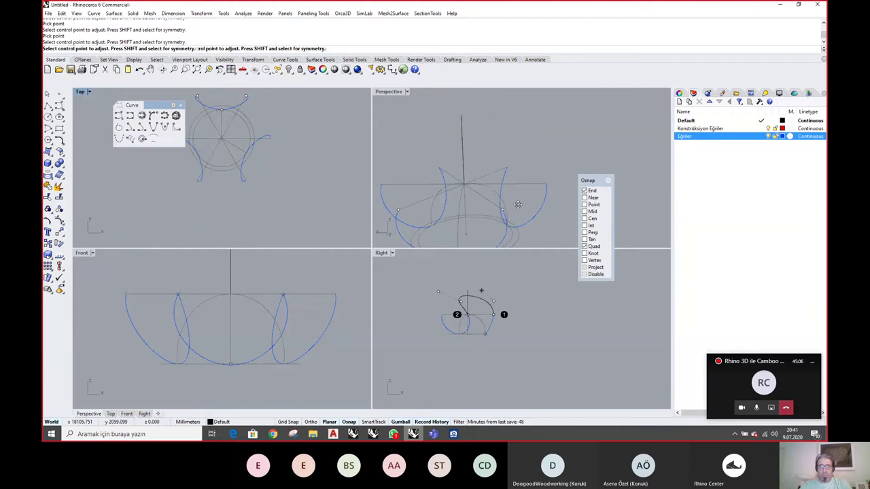
Reshape the history-linked blend by moving the front outer curve's two side control points outward, then slightly inward and down, in the Right view
right_click_drag(523, 173, 487, 176)
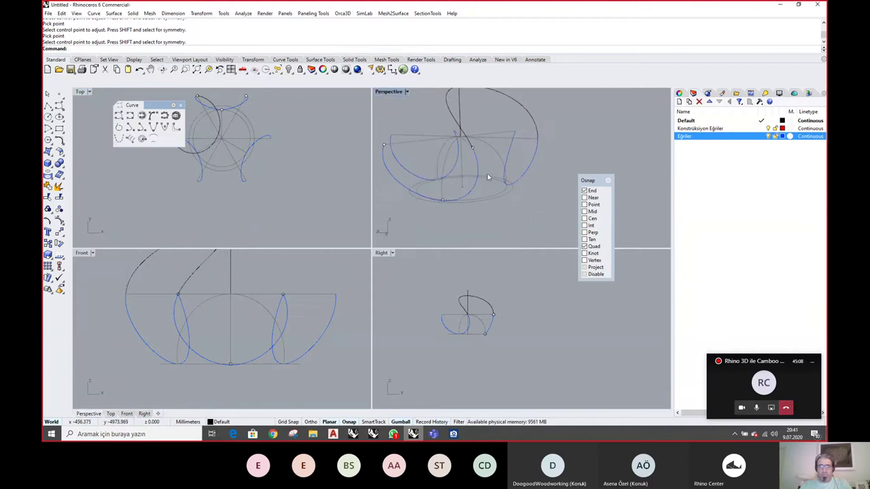
left_click(478, 176)
left_click(496, 326)
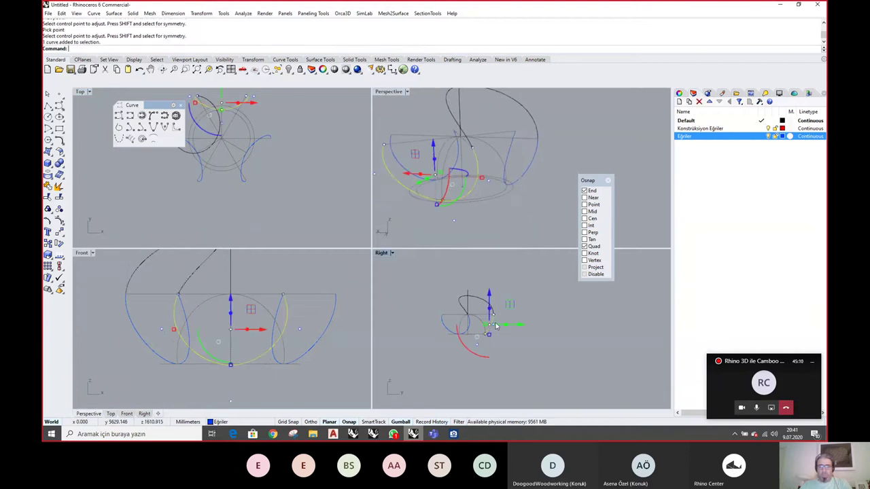
scroll(495, 326, "up", 10)
left_click_drag(479, 289, 499, 321)
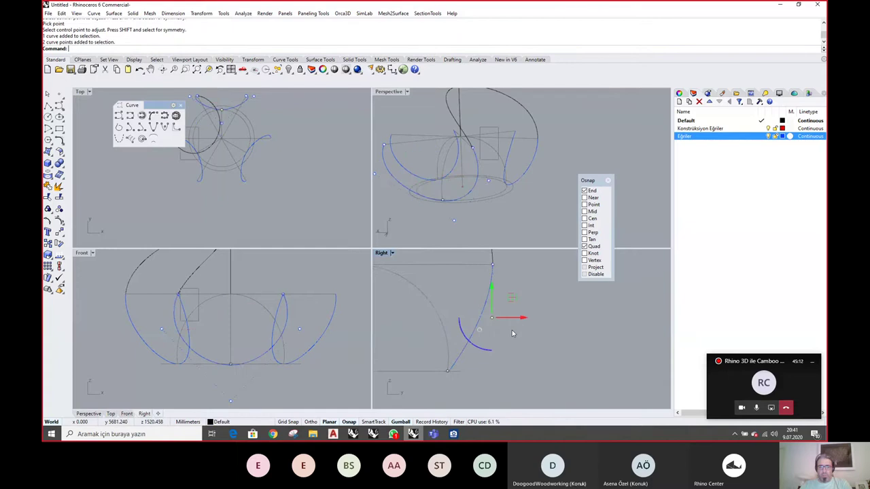
scroll(516, 340, "down", 3)
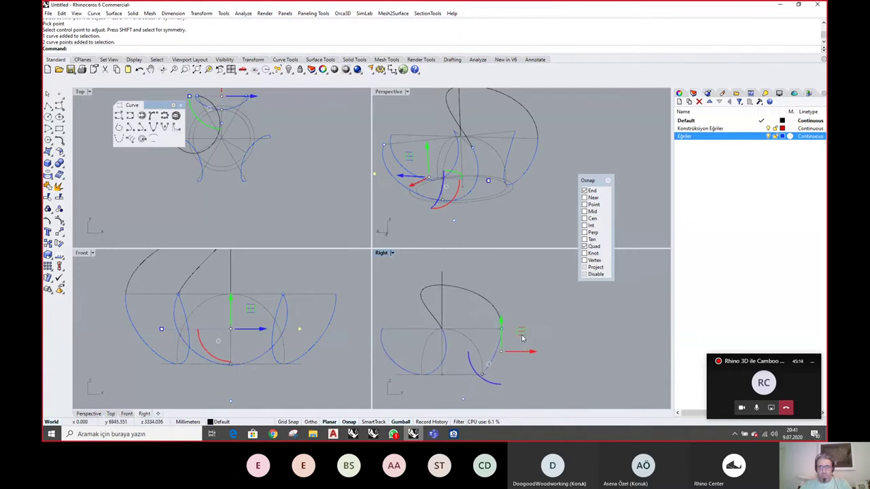
left_click_drag(522, 334, 525, 332)
right_click_drag(528, 123, 538, 148, "shift")
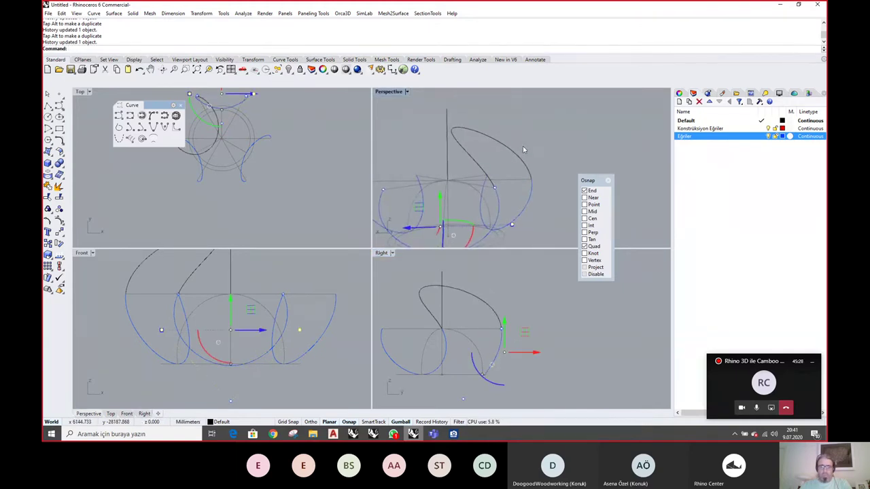
left_click_drag(521, 333, 517, 337)
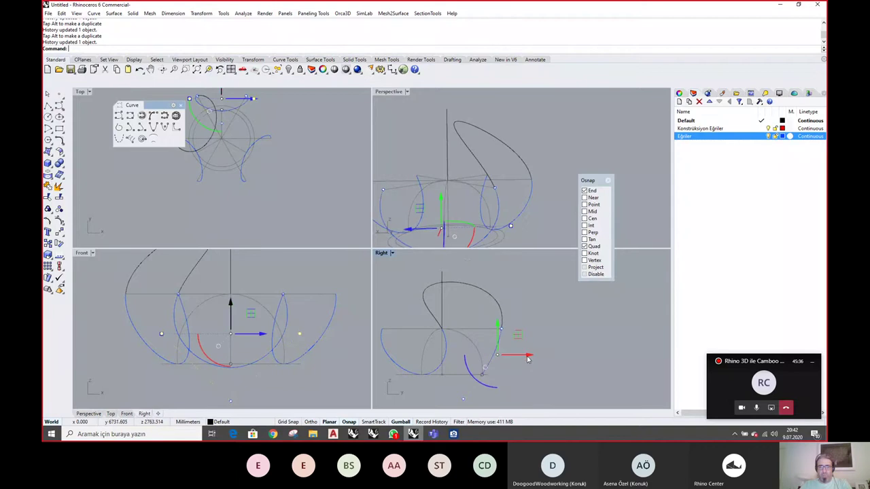
Move the front outer curve's lowest control point about 470 mm diagonally up and outward in the Right view, bringing the curve's bottom to the ground line
right_click_drag(539, 356, 538, 332)
scroll(467, 376, "up", 9)
left_click_drag(439, 362, 476, 392)
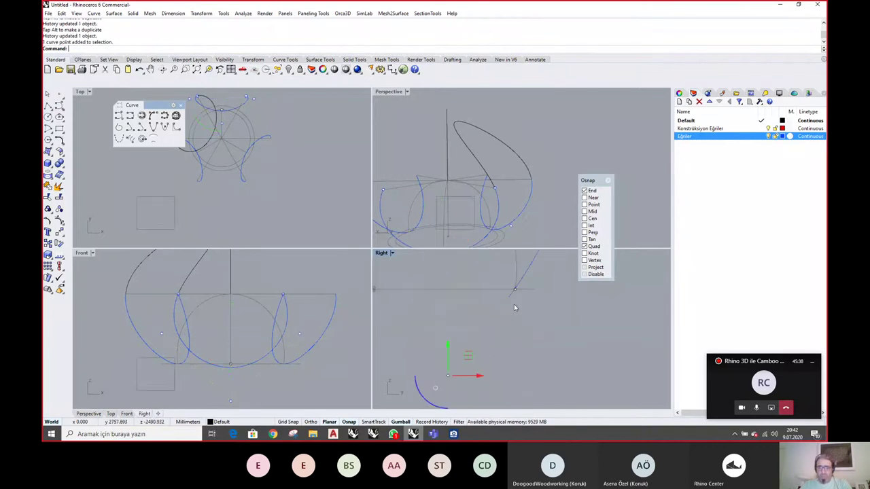
right_click_drag(542, 324, 515, 356)
scroll(524, 338, "up", 8)
key("Return")
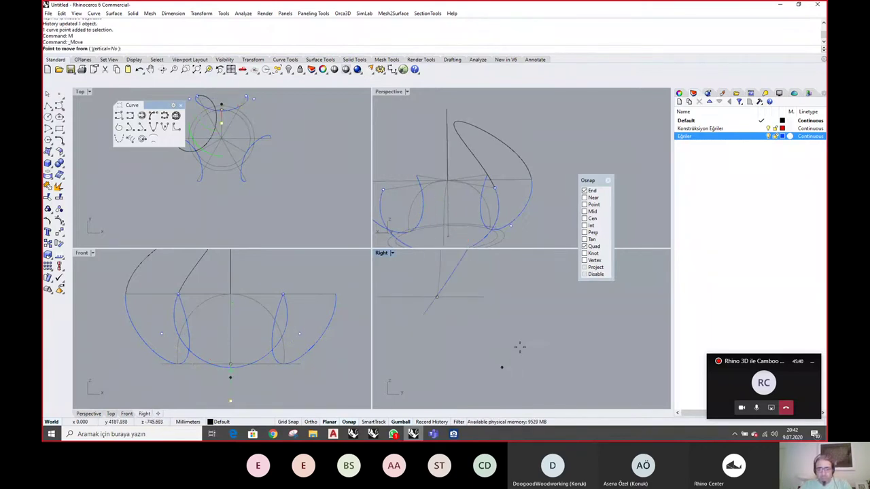
left_click(501, 367)
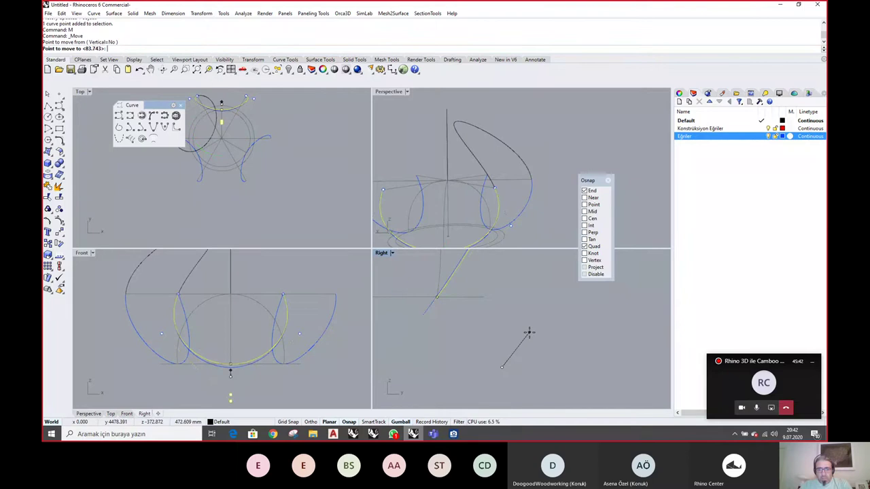
left_click(527, 332)
right_click_drag(541, 195, 495, 255)
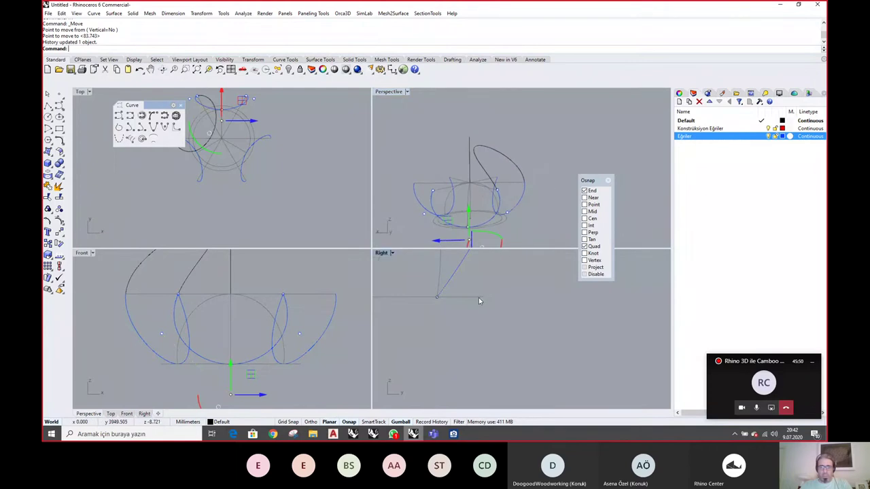
Nudge the front outer curve's two side control points in the Right view to fine-tune its profile
right_click_drag(478, 298, 498, 350)
scroll(491, 349, "up", 2)
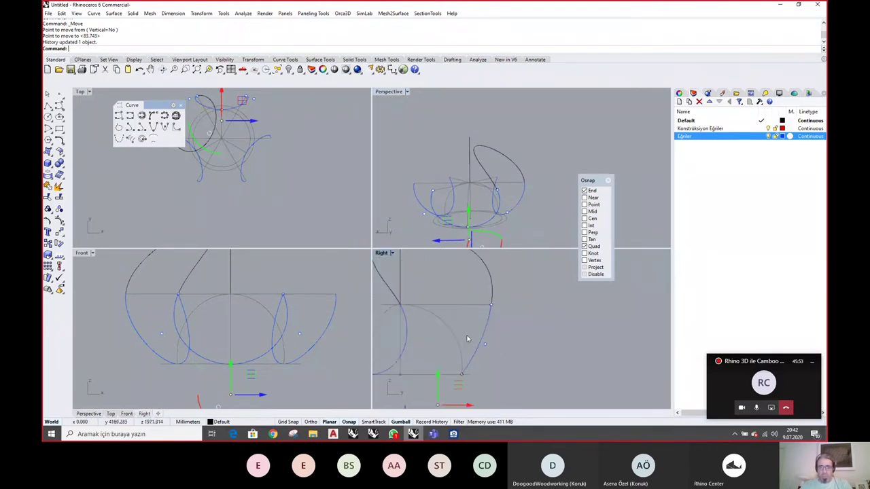
left_click_drag(464, 330, 492, 356)
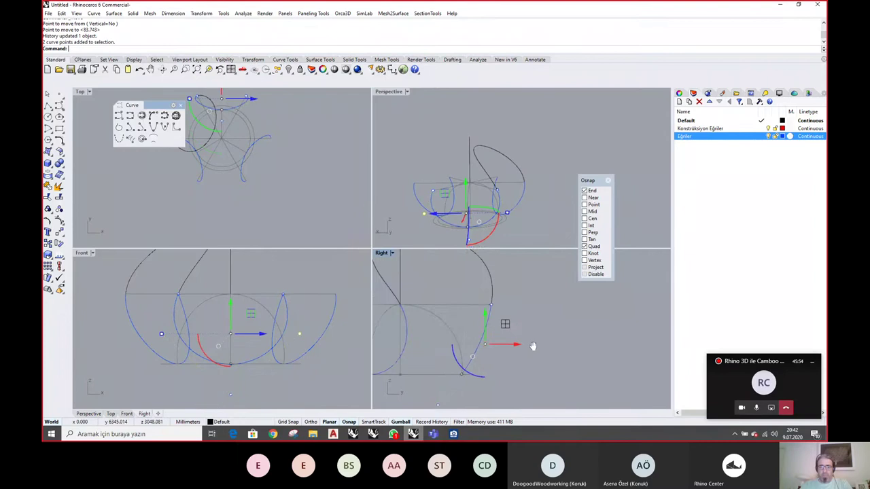
right_click_drag(505, 328, 539, 350)
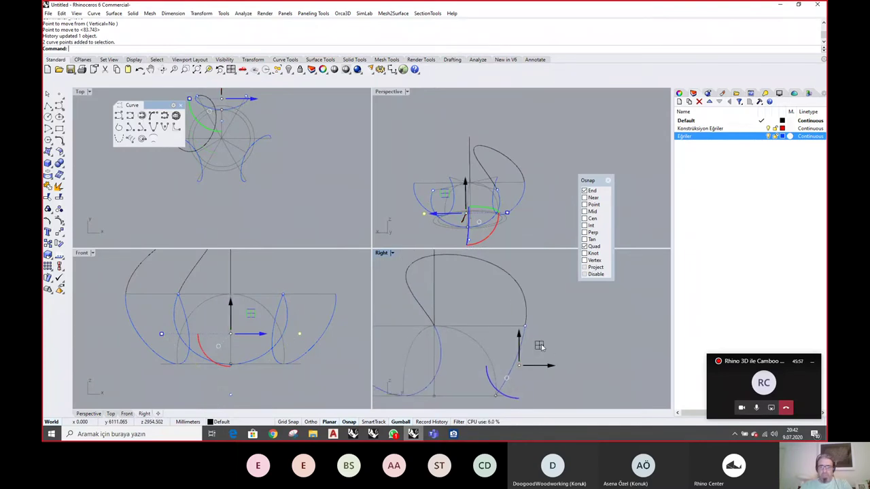
left_click_drag(540, 346, 549, 367)
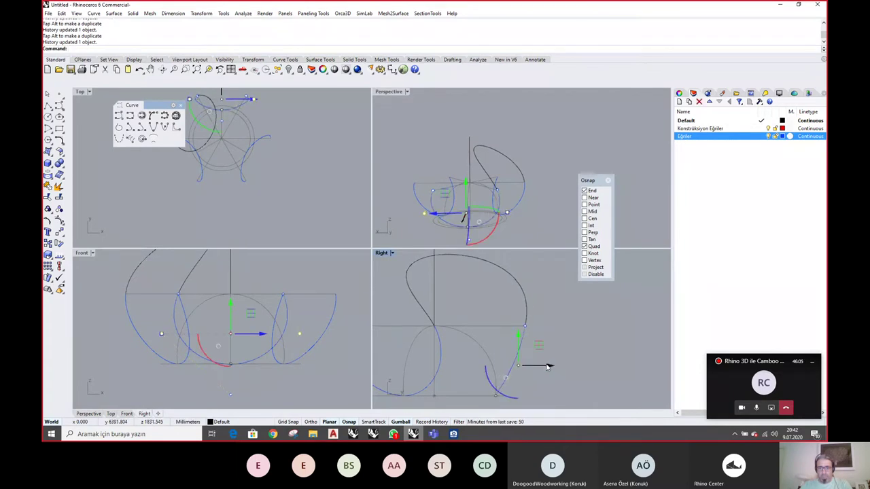
key("Escape")
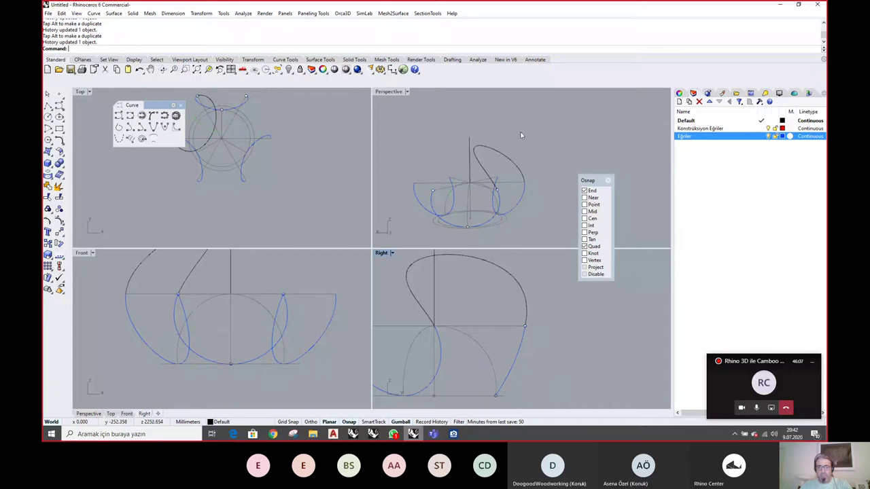
Delete the black blend curve and the two arrayed copies of the outer curve, keeping only the front original
left_click(523, 160)
key("Delete")
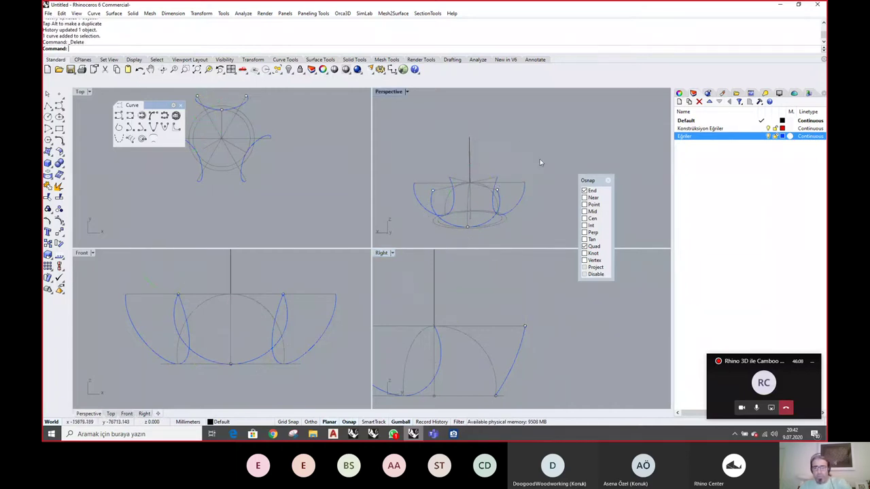
right_click_drag(539, 161, 480, 197)
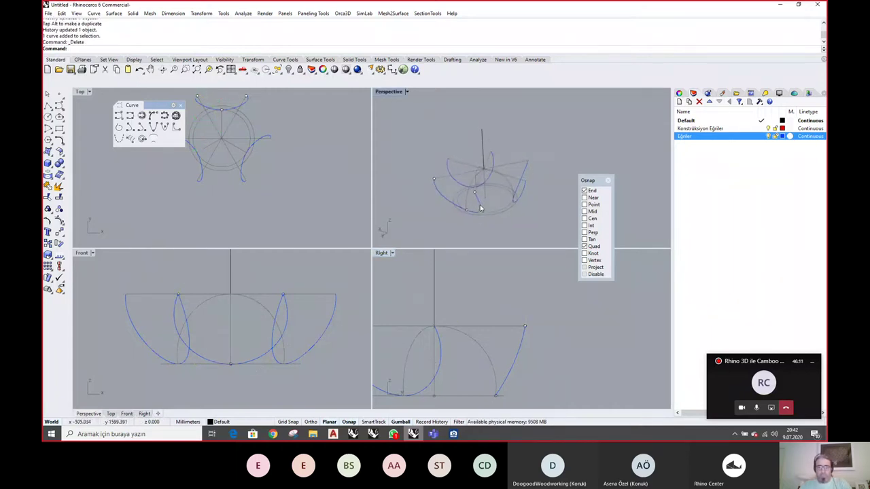
left_click(478, 195)
key("Escape")
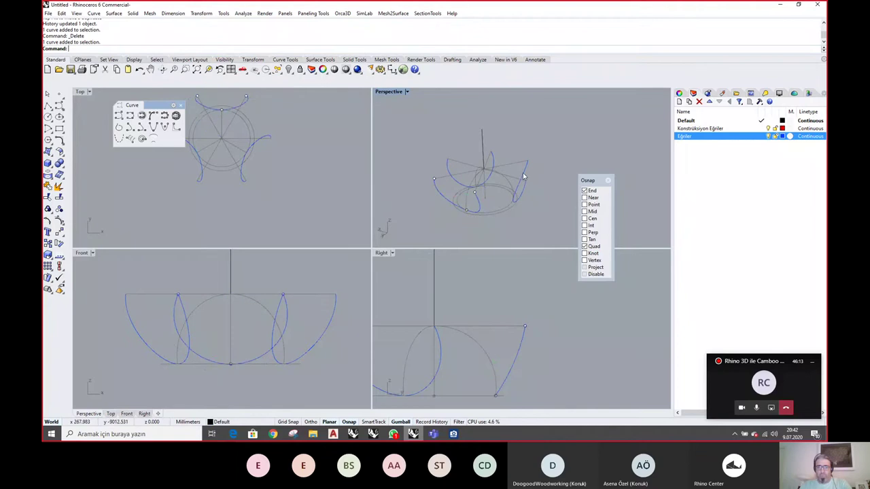
left_click(523, 178)
left_click(491, 165, "shift")
key("Delete")
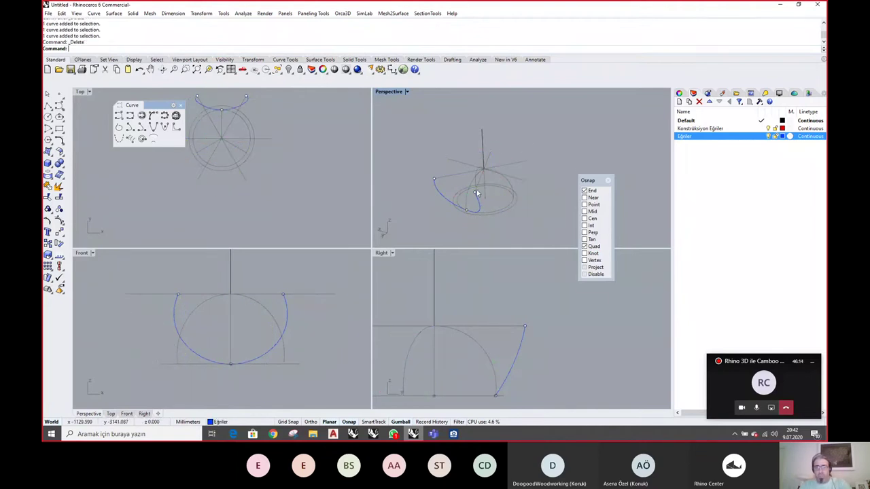
Turn on Record History and polar-array the front outer curve about the base circle's centre as 3 items over 360 degrees
left_click(479, 207)
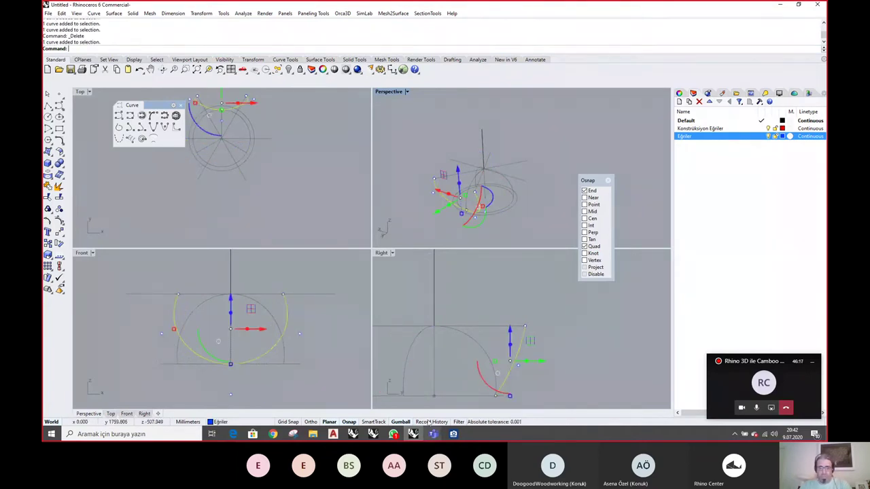
right_click(518, 43)
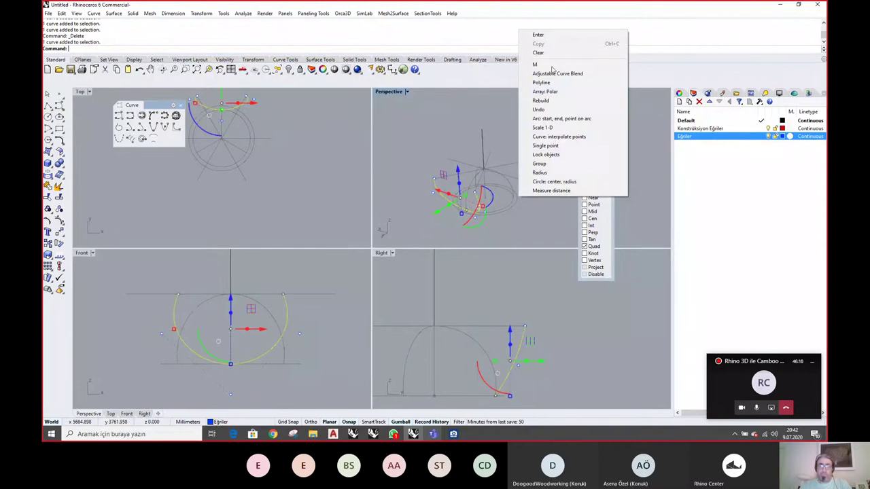
left_click(558, 139)
left_click(495, 204)
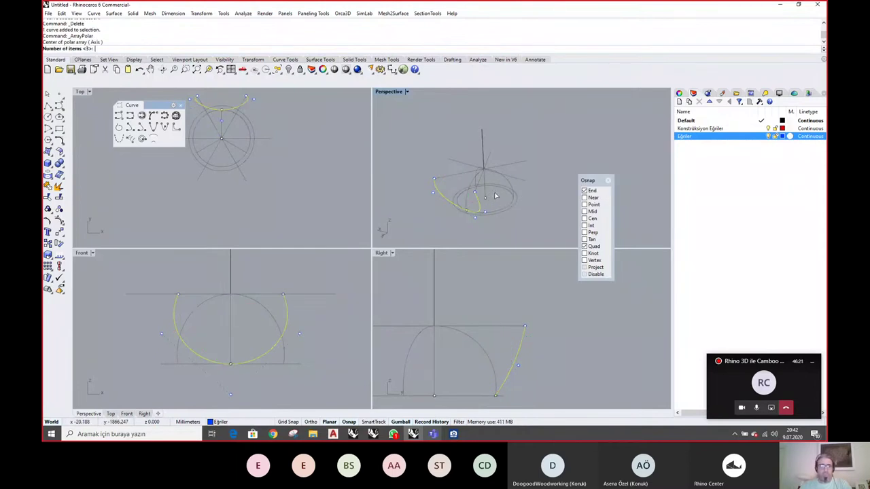
key("Return")
key("Return")
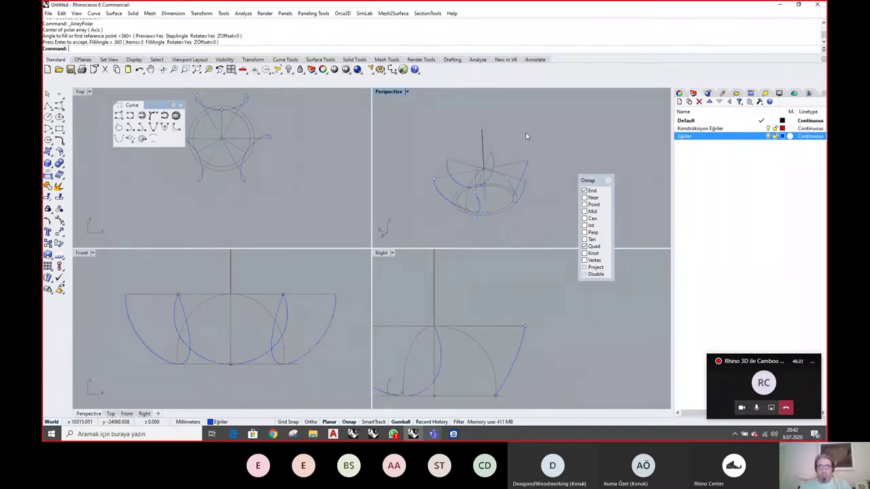
Create an adjustable curve blend with Curvature continuity between the upper ends of the front outer curve and its neighbouring copy
right_click(568, 35)
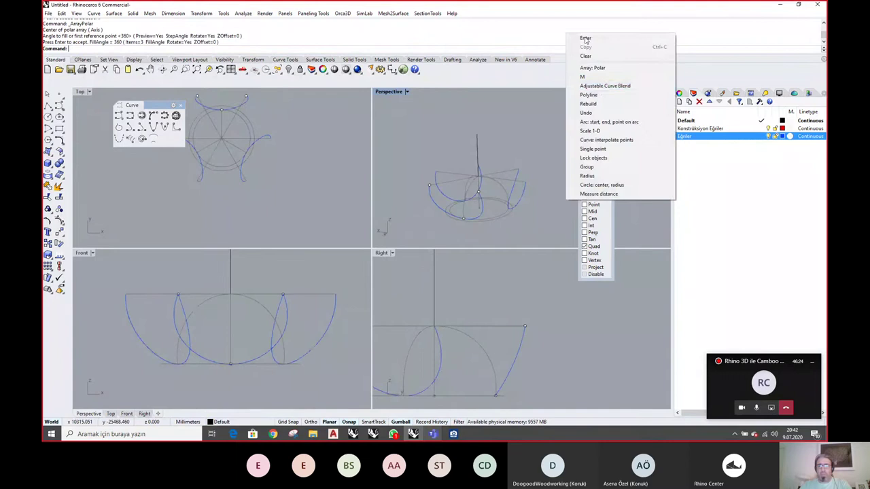
left_click(600, 87)
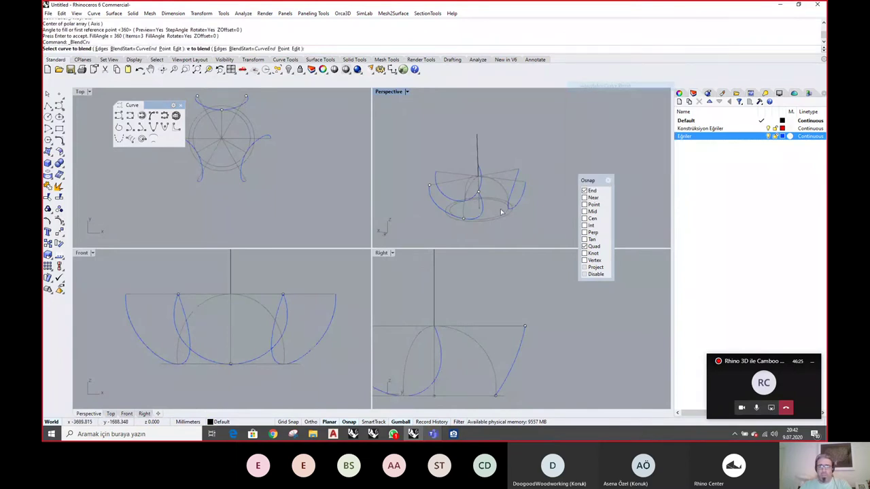
left_click(501, 212)
scroll(561, 162, "up", 3)
left_click(580, 167)
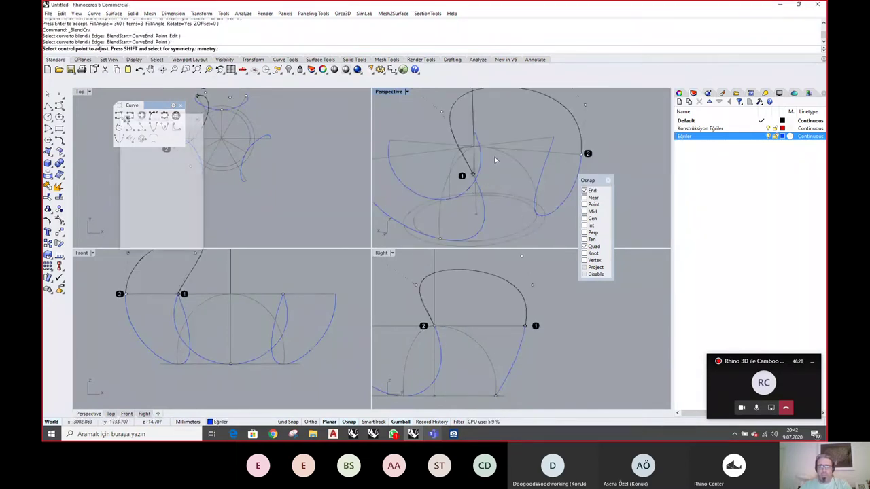
Raise the blend's upper control points symmetrically, adjust its side control points slightly in the Right view, and accept the blend
mouse_move(506, 197)
right_mouse_down()
mouse_move(487, 181)
mouse_move(545, 161)
mouse_move(494, 151)
right_mouse_up()
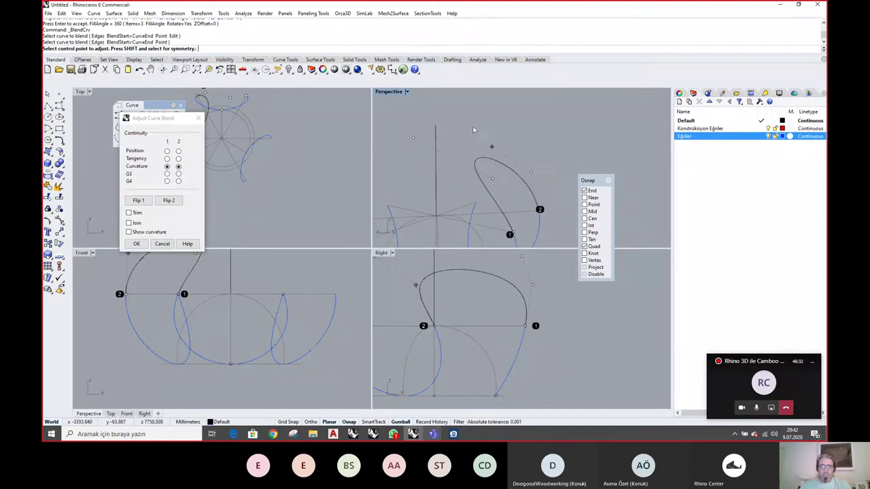
left_click(473, 129)
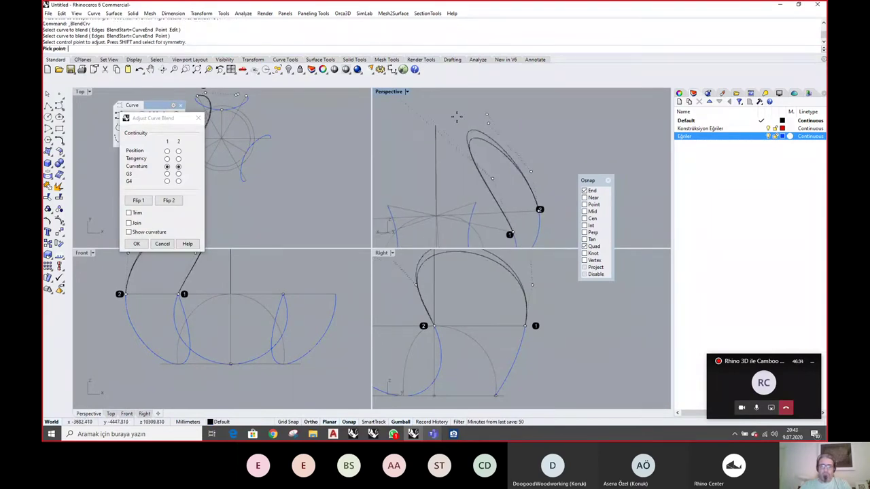
left_click(454, 116)
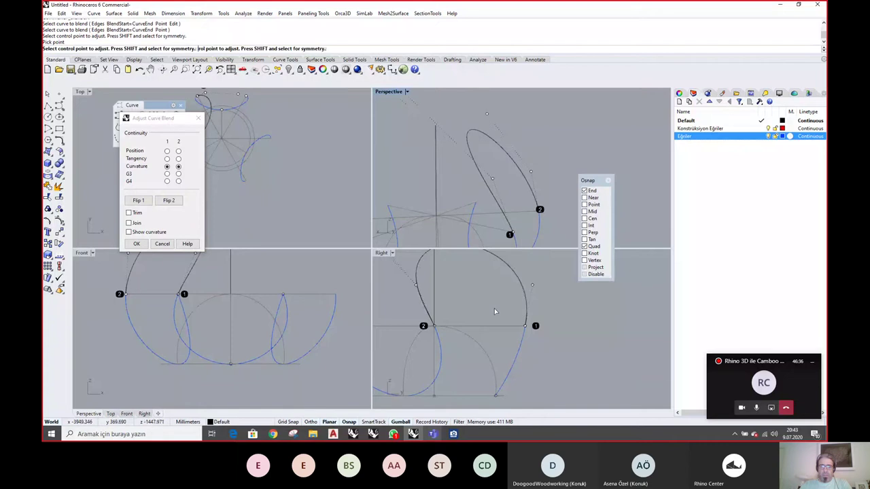
scroll(495, 313, "down", 2)
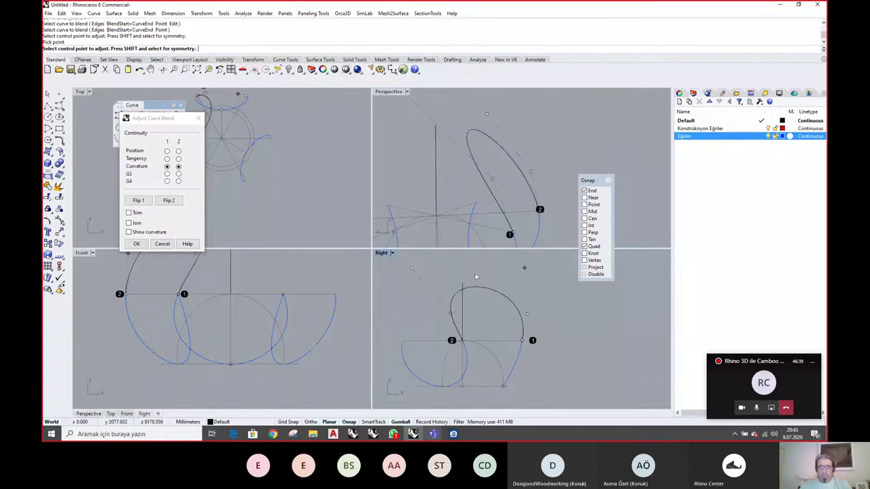
left_click(528, 313)
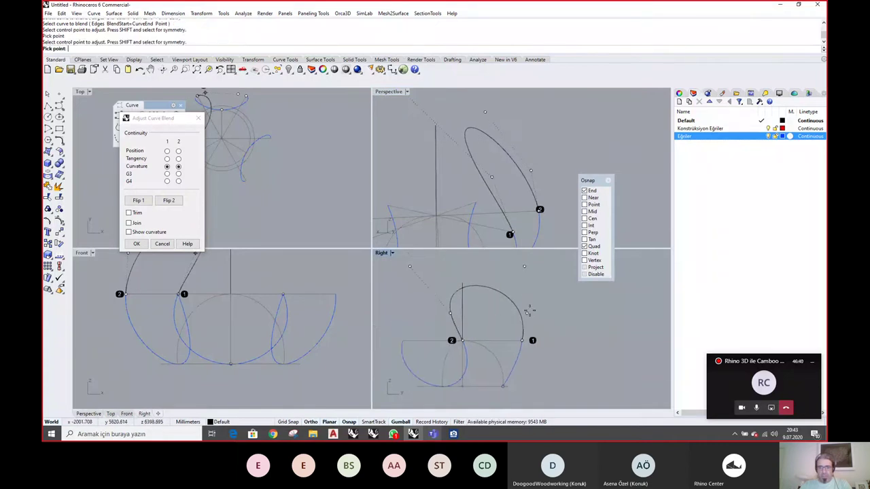
left_click(528, 312)
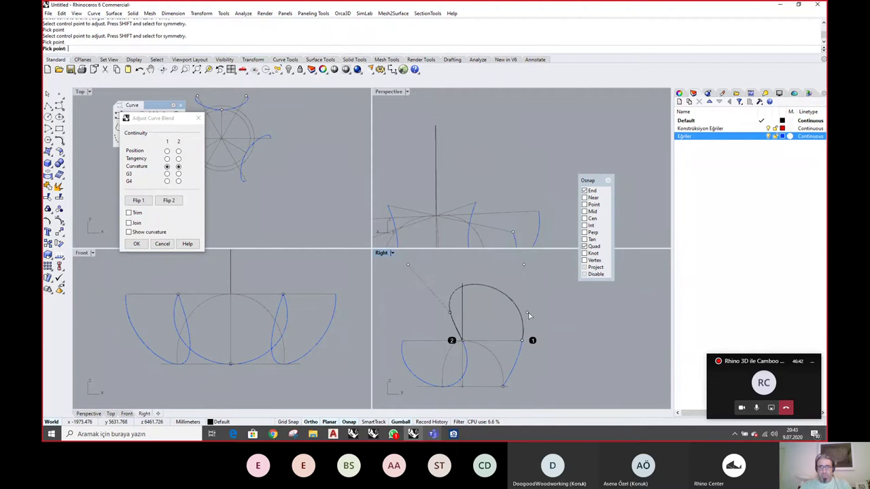
right_click_drag(564, 157, 506, 173)
left_click(136, 244)
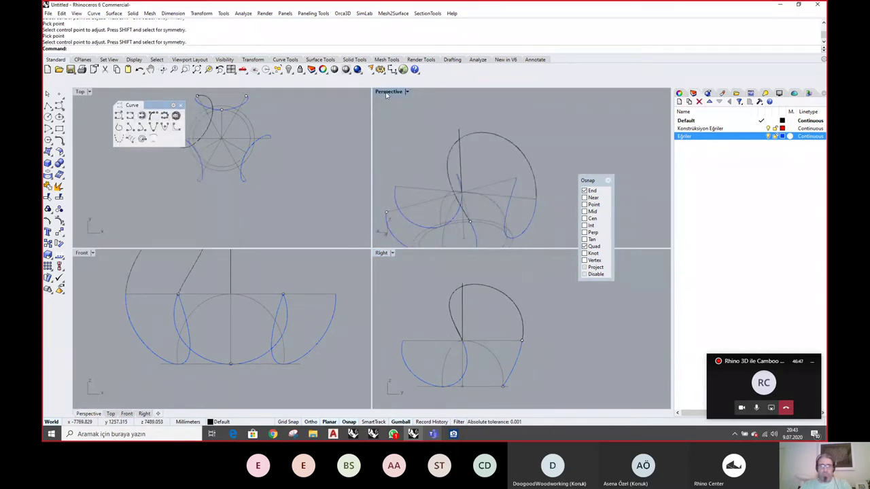
Maximise the Perspective view and polar-array the blend curve around the origin as 3 items over 360 degrees
double_click(385, 92)
mouse_move(360, 224)
right_mouse_down()
mouse_move(380, 245)
mouse_move(372, 226)
right_mouse_up()
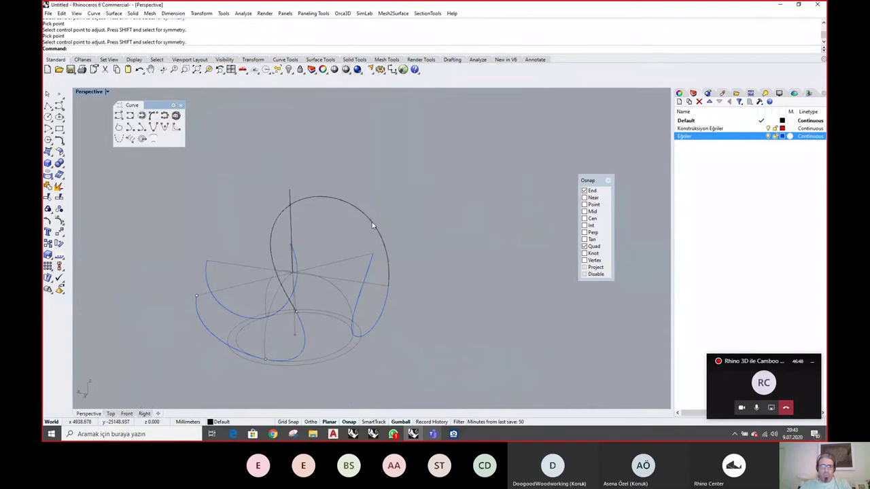
left_click(373, 225)
middle_click(482, 34)
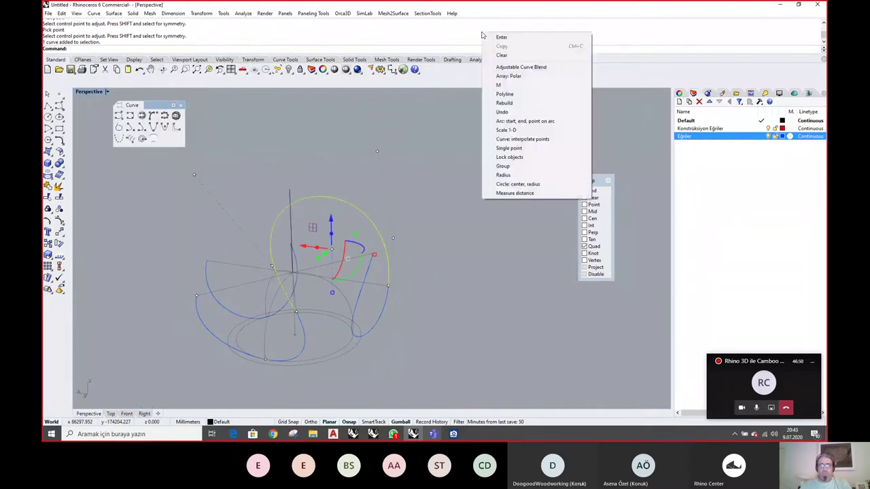
left_click(508, 76)
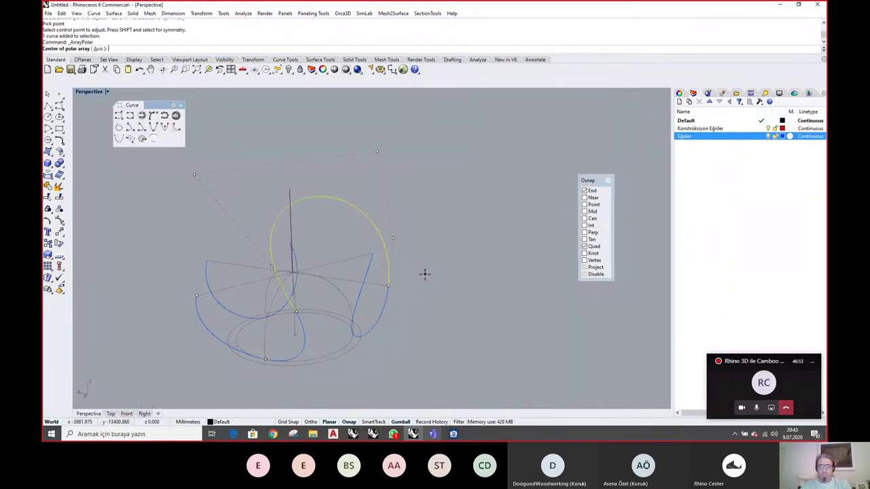
type("0")
key("Return")
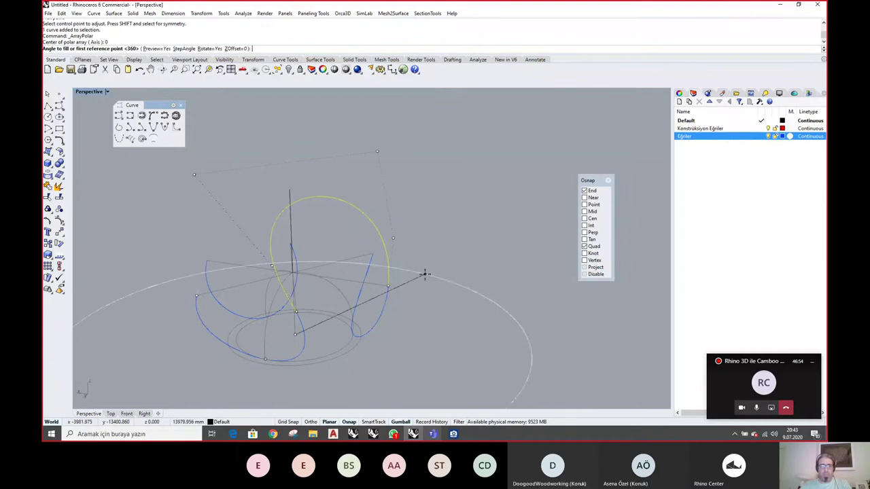
key("Return")
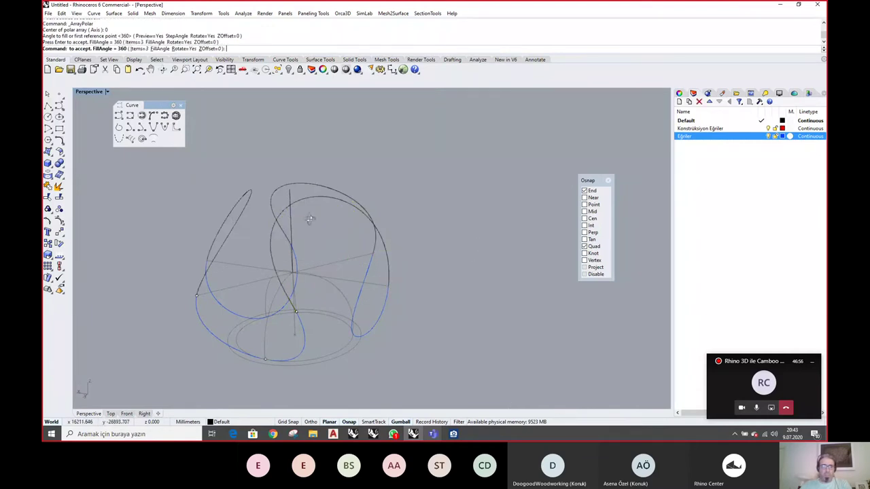
mouse_move(309, 219)
right_mouse_down()
mouse_move(358, 275)
mouse_move(300, 189)
mouse_move(318, 186)
mouse_move(295, 203)
mouse_move(319, 205)
mouse_move(375, 235)
mouse_move(370, 268)
mouse_move(401, 262)
right_mouse_up()
key("Return")
Switch to ACDSee to examine the frame and lattice stages in CAMBOO_DWG-01.jpg, and return to Rhino
left_click(452, 434)
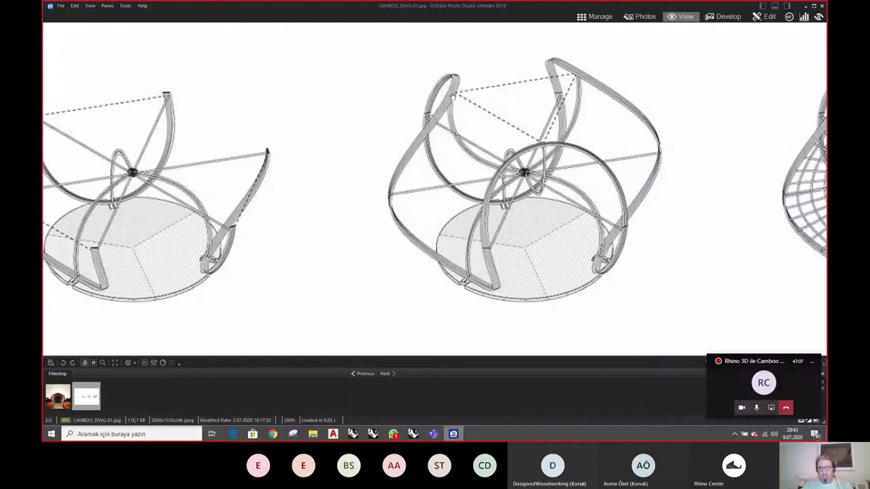
left_click_drag(626, 145, 394, 164)
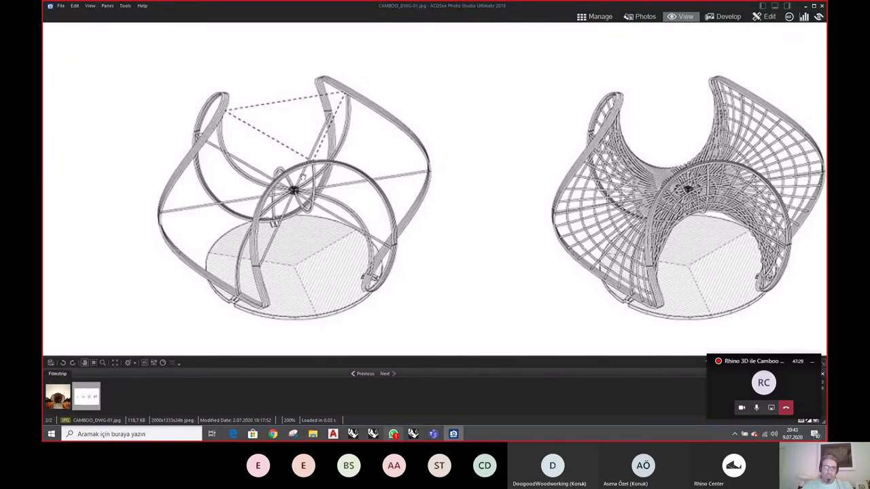
left_click(413, 435)
In the Top view, move the lower blend curve's two upper control points together in the negative Y direction, away from the pavilion's centre
right_click_drag(441, 204, 351, 178)
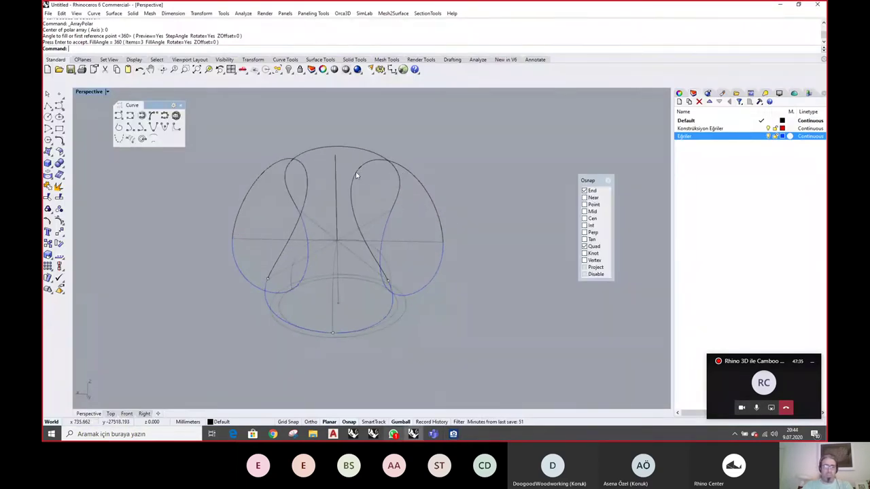
left_click(356, 175)
right_click_drag(425, 166, 466, 178)
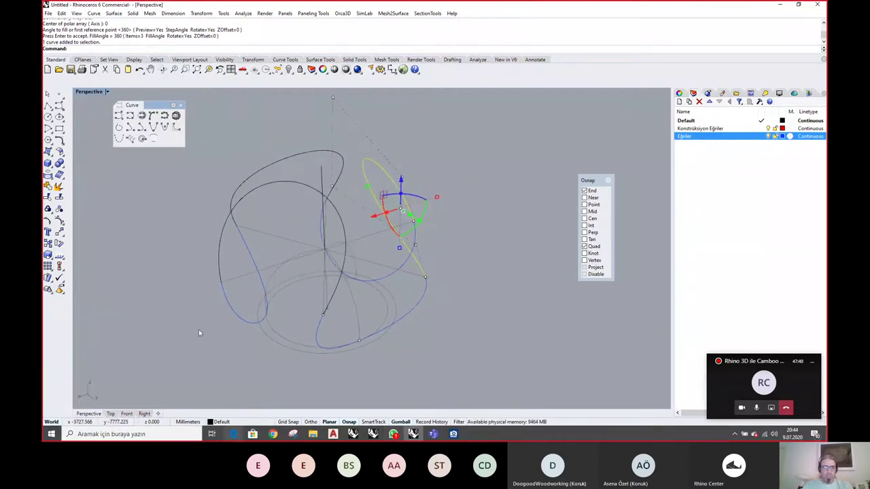
left_click(111, 413)
left_click(363, 229)
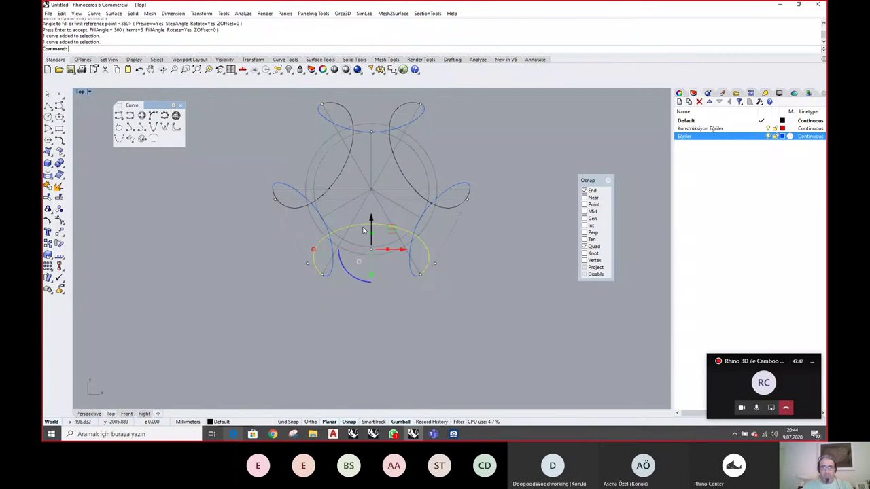
scroll(346, 234, "up", 4)
key("Escape")
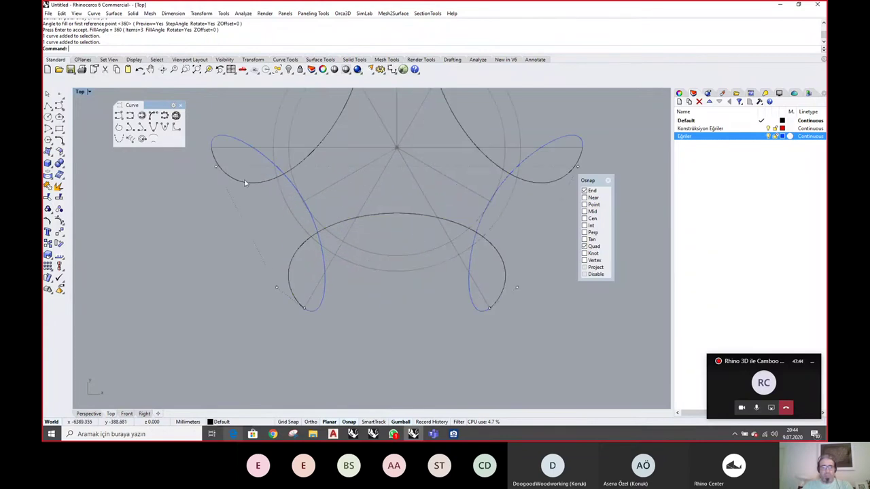
left_click(216, 167)
left_click(578, 167, "shift")
right_click_drag(431, 223, 430, 252)
left_click_drag(396, 171, 397, 203)
scroll(399, 205, "down", 4)
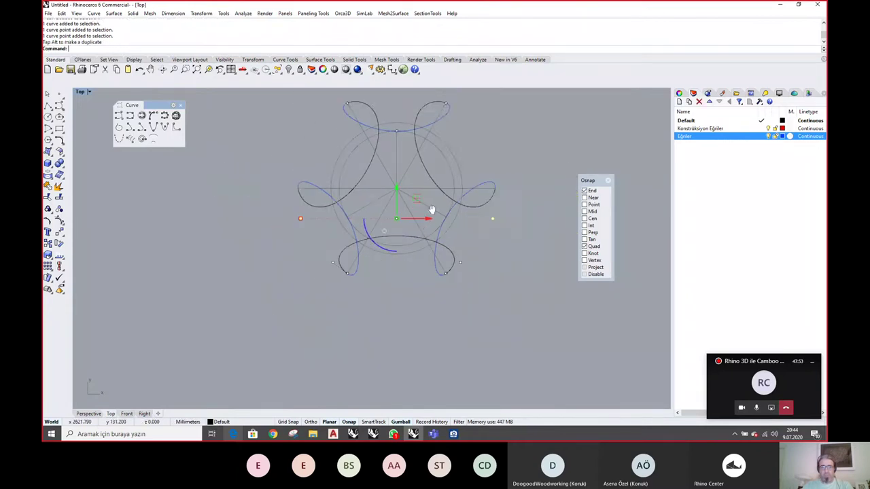
Delete the two upper arrayed copies of the blend curve, keeping only the edited lower blend
left_click(409, 199)
left_click(344, 187, "shift")
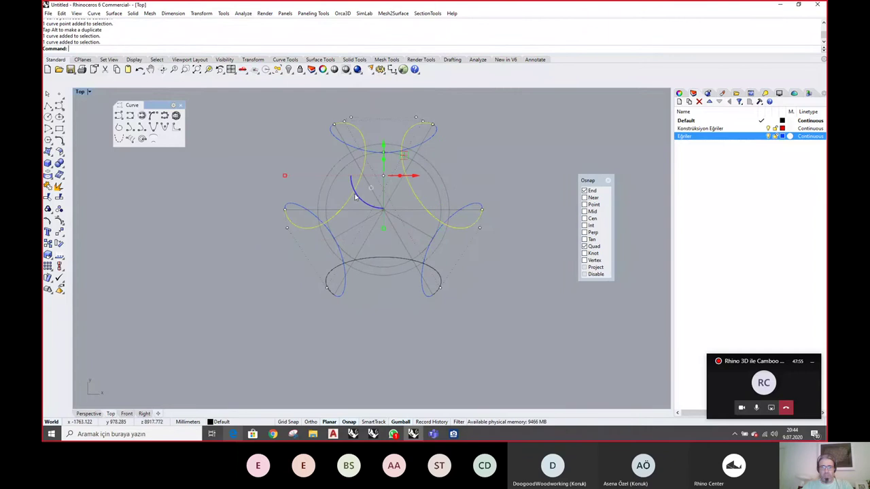
key("Delete")
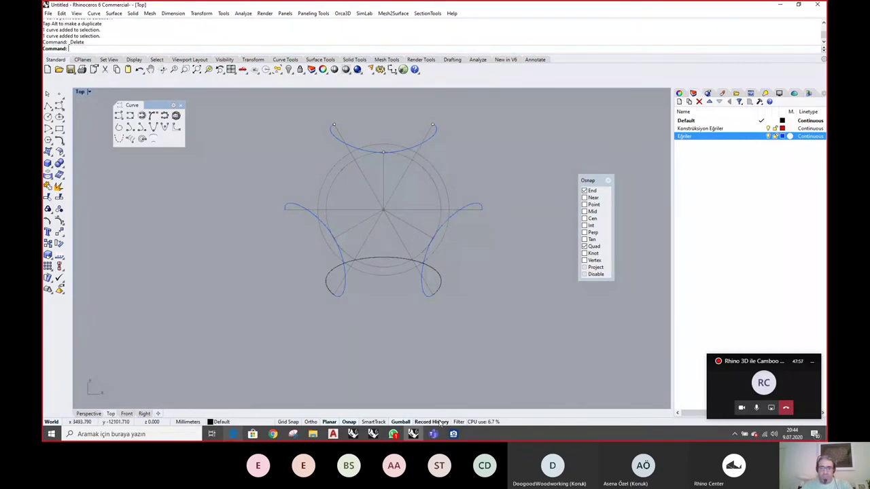
Polar-array the edited lower blend curve around the origin as 3 items over 360 degrees
left_click(387, 257)
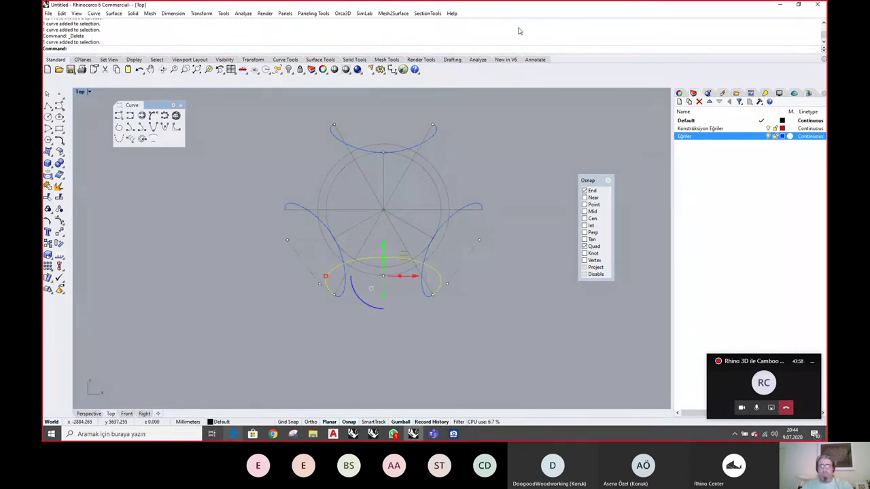
right_click(517, 31)
left_click(549, 62)
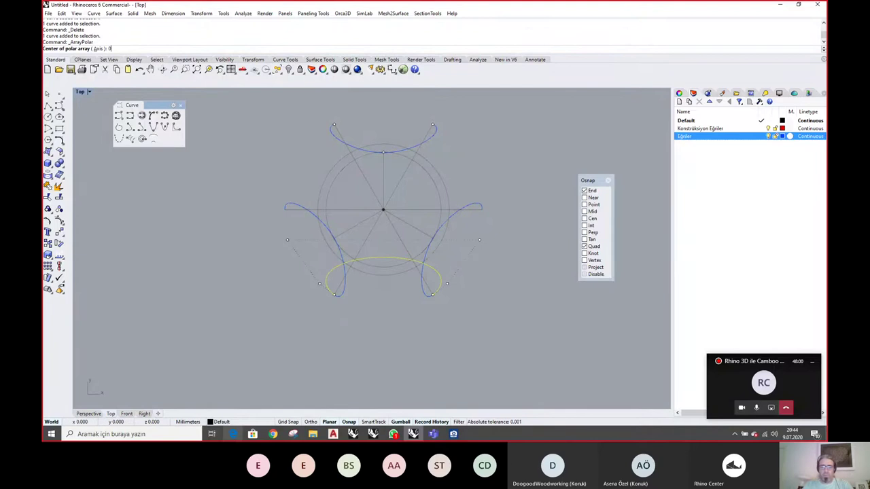
type("0")
key("Return")
key("Return")
key("Return")
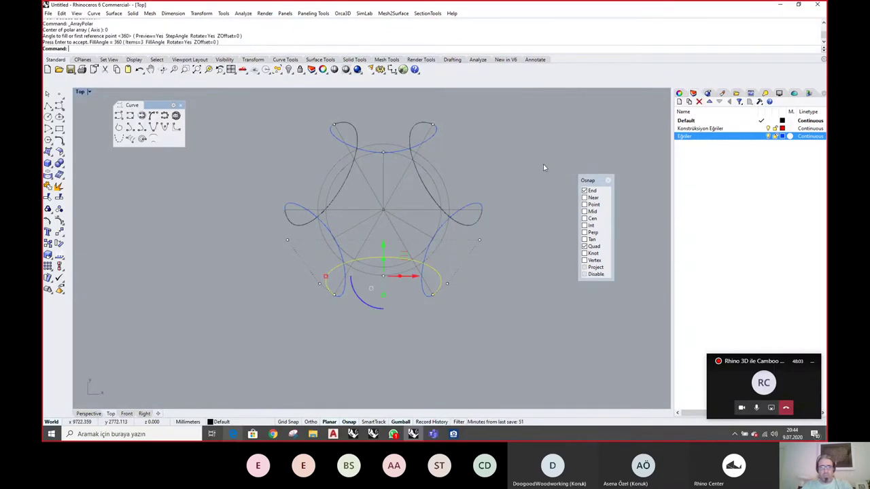
key("Escape")
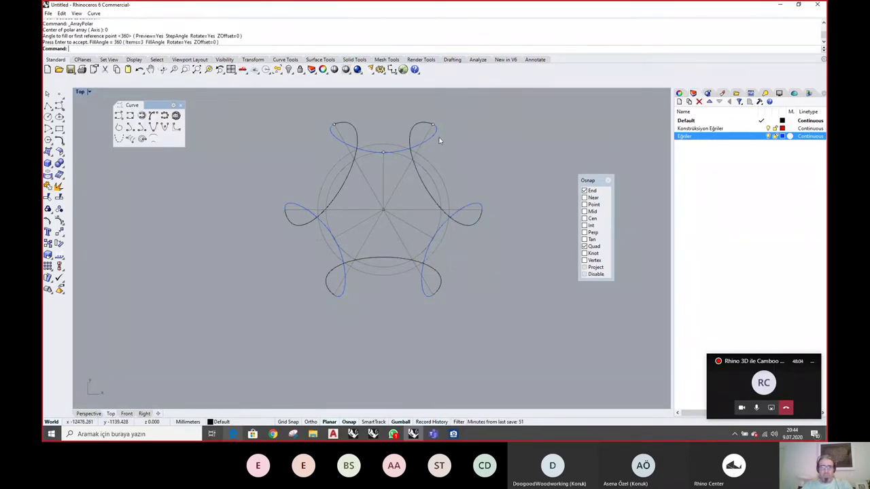
In the Perspective view, check the geometric continuity between an outer curve and the adjoining blend curve at their shared end
key("ctrl+F4")
right_click_drag(439, 140, 415, 270)
scroll(415, 270, "up", 3)
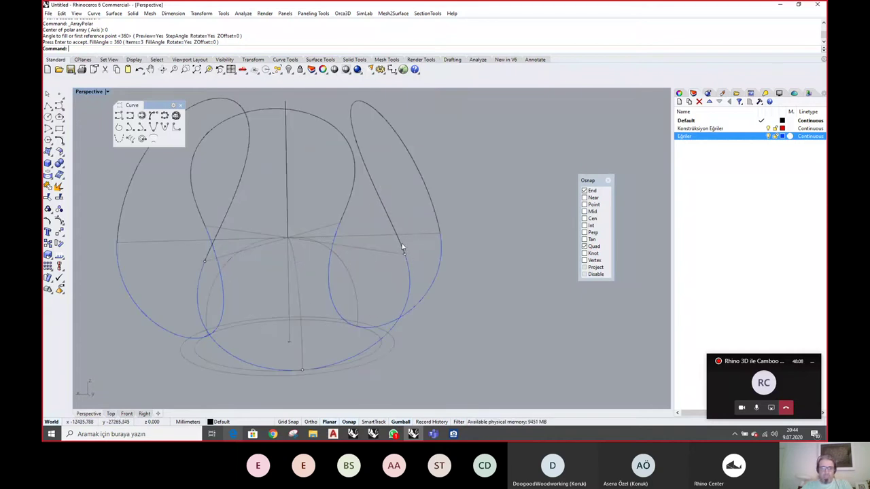
left_click(242, 14)
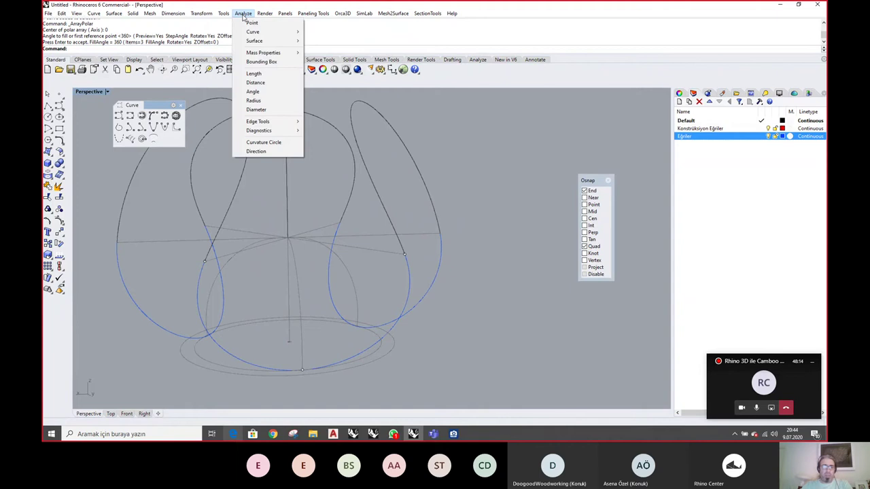
left_click(530, 24)
left_click(156, 60)
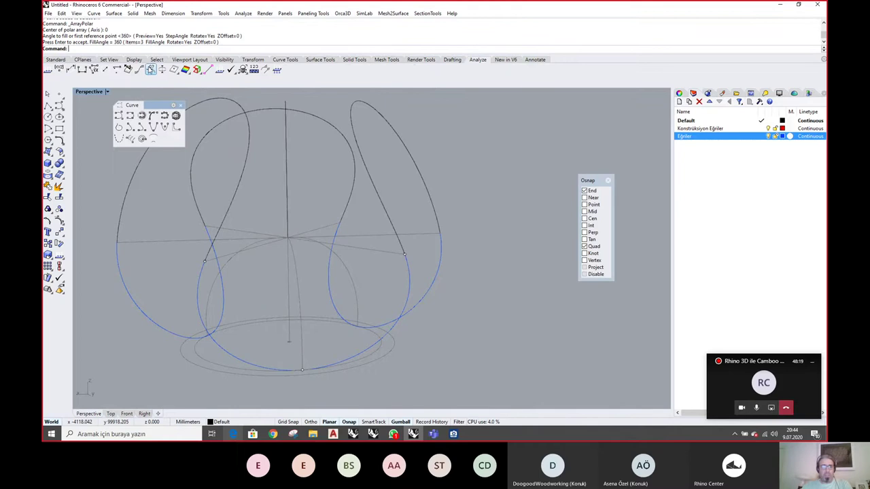
left_click(150, 70)
left_click(410, 261)
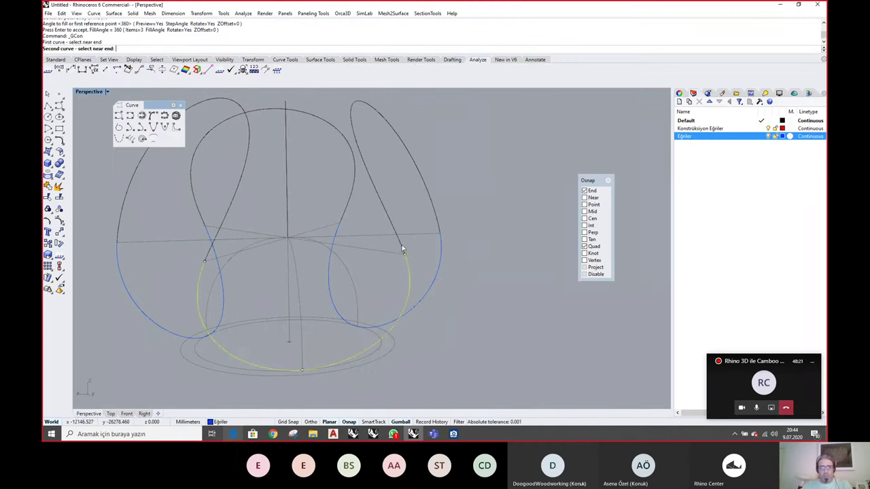
left_click(403, 250)
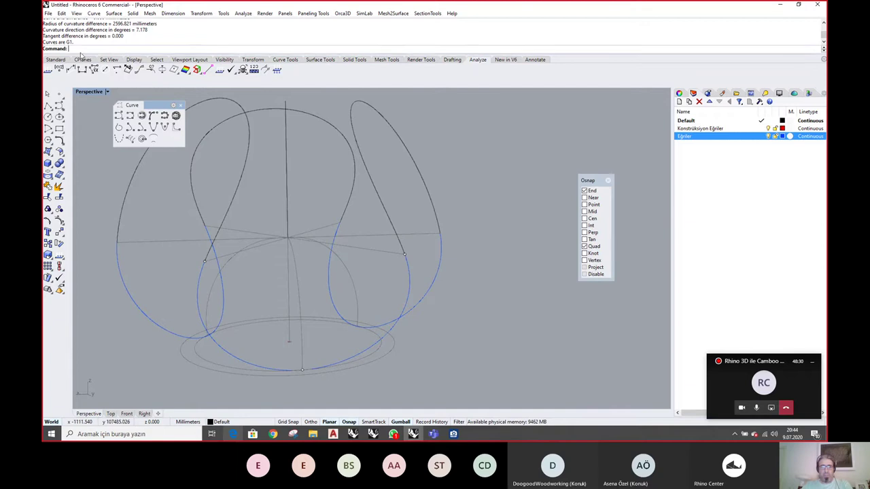
Examine the blend curve's shape from several angles, compare it with CAMBOO_DWG-01.jpg in ACDSee, and return to Rhino
left_click(353, 129)
right_click_drag(409, 183, 417, 282)
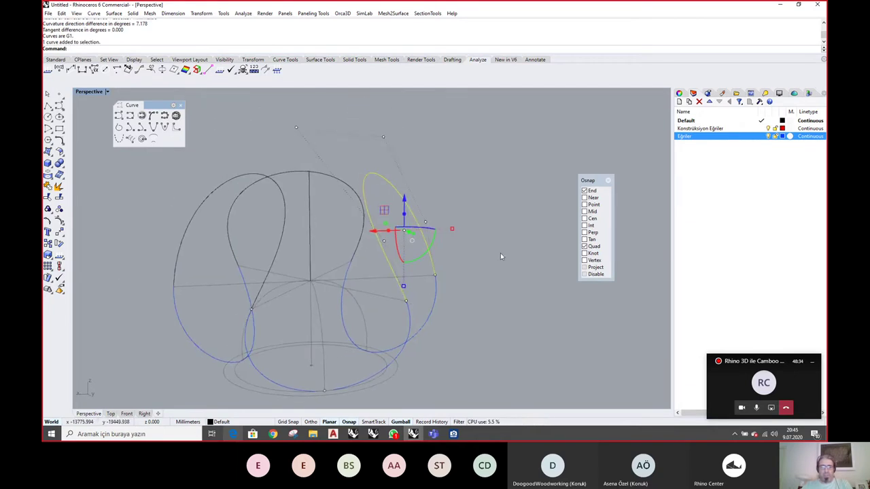
right_click_drag(500, 256, 445, 251)
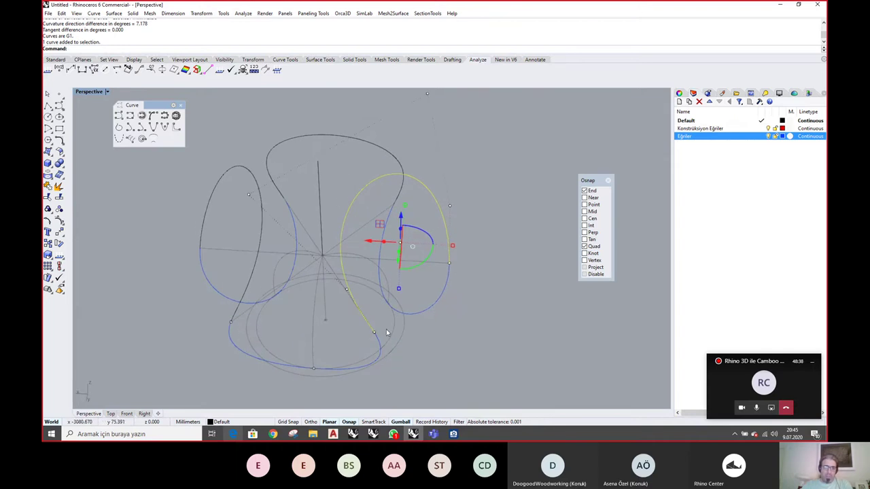
right_click_drag(379, 330, 391, 311)
key("Escape")
key("Escape")
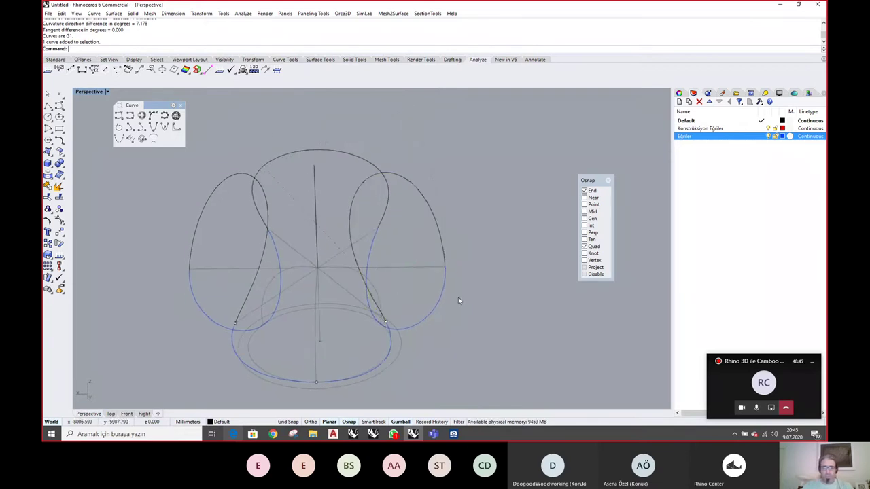
right_click_drag(431, 292, 450, 321)
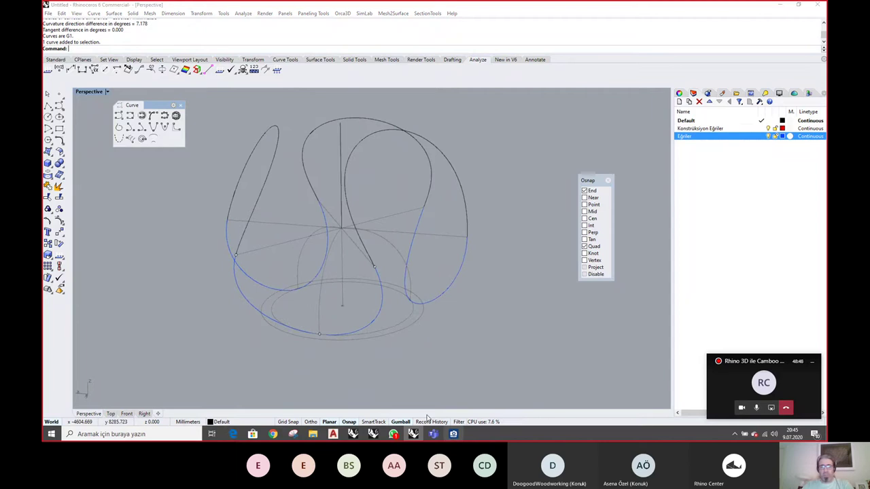
left_click(452, 434)
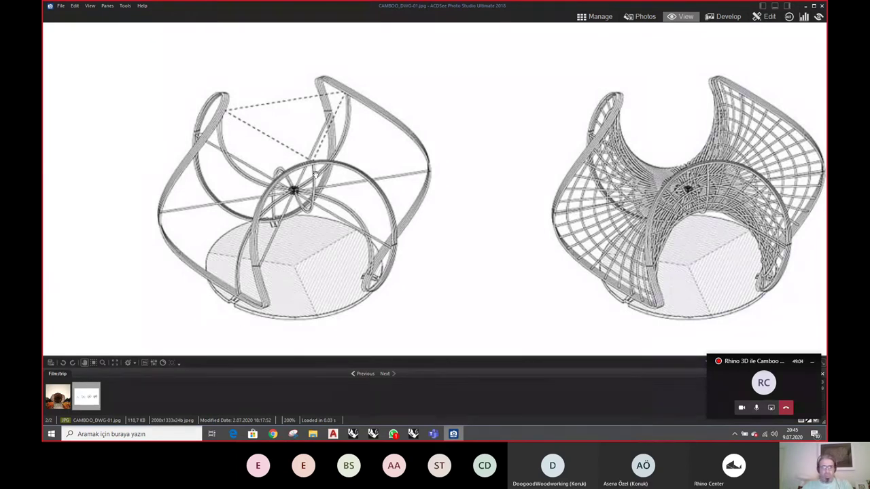
left_click(413, 433)
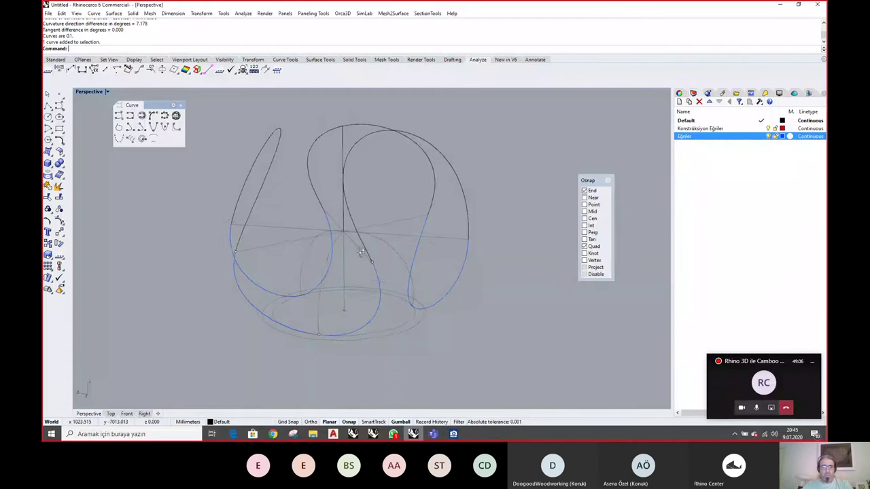
Join the three outer curves and three blend curves into one closed curve, accepting the loss of their history
right_click_drag(360, 253, 367, 260)
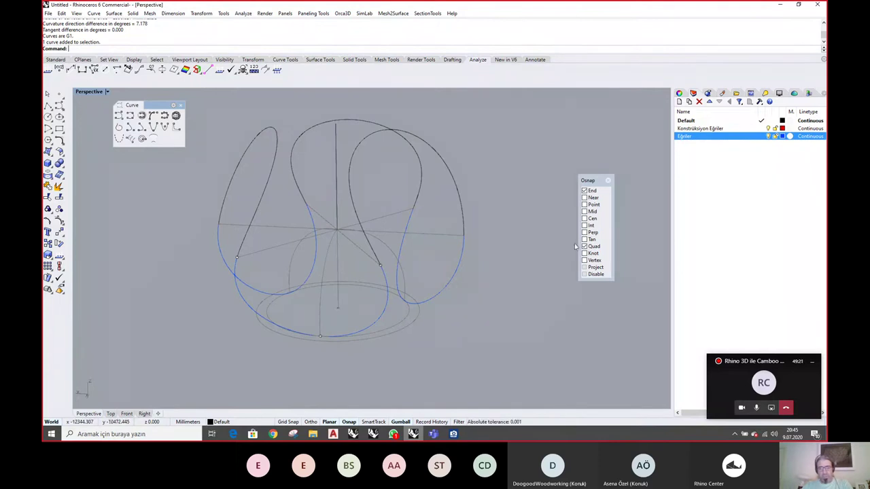
right_click_drag(408, 251, 363, 304)
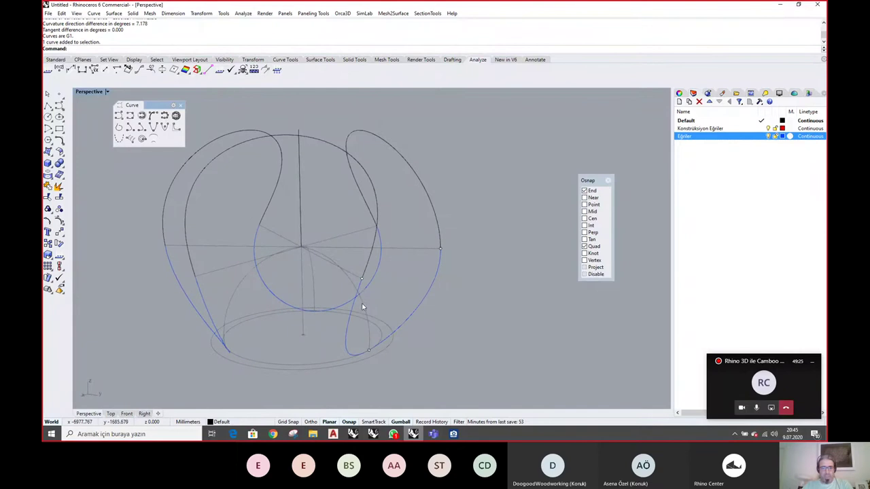
right_click_drag(483, 247, 467, 249)
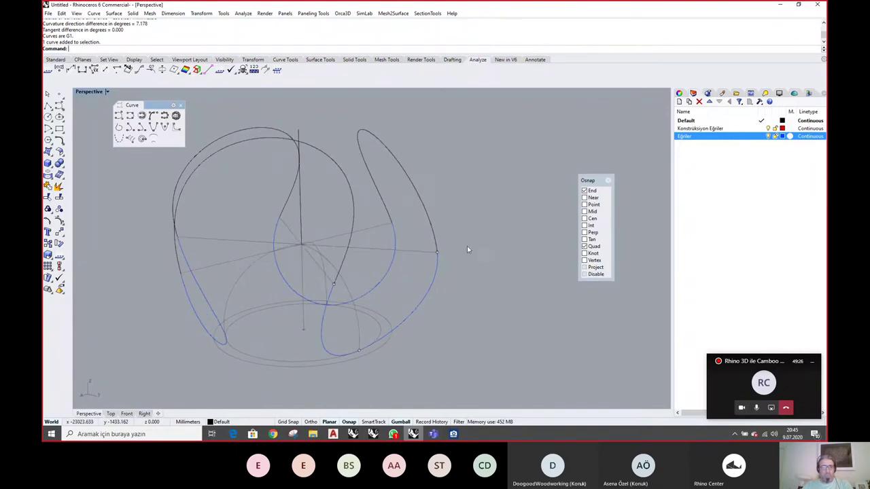
key("ctrl+j")
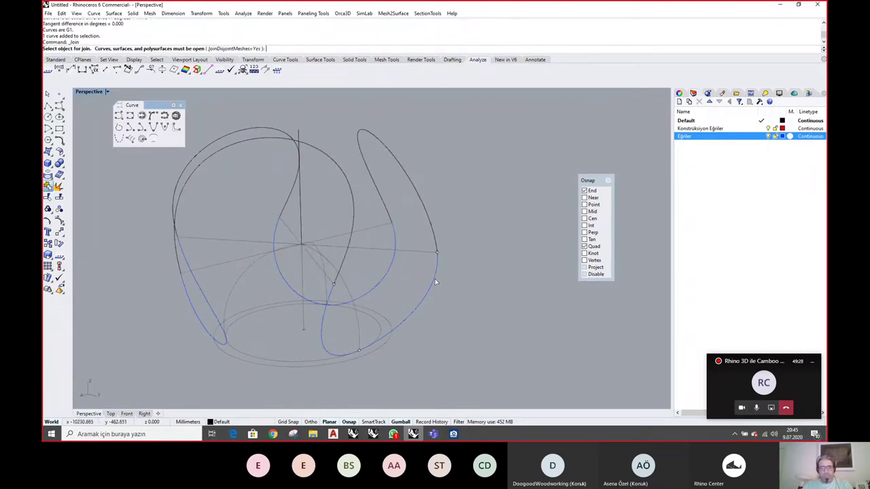
left_click(433, 284)
left_click(433, 243)
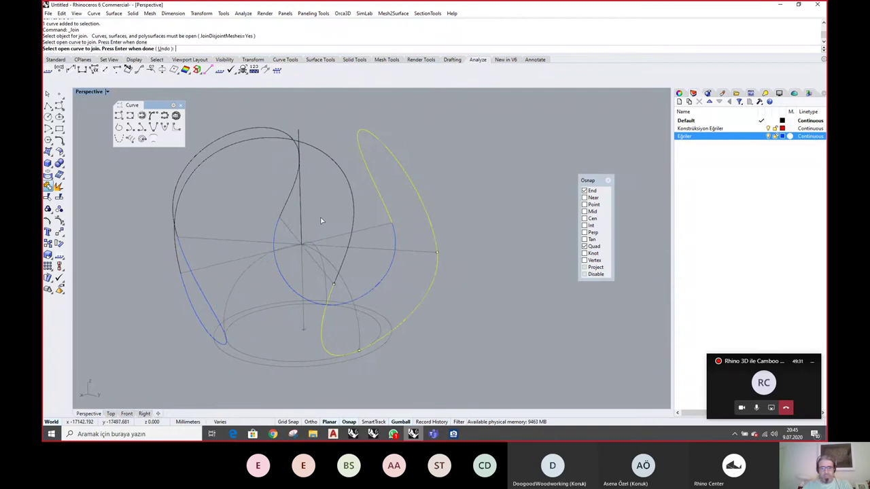
left_click(394, 239)
left_click(283, 211)
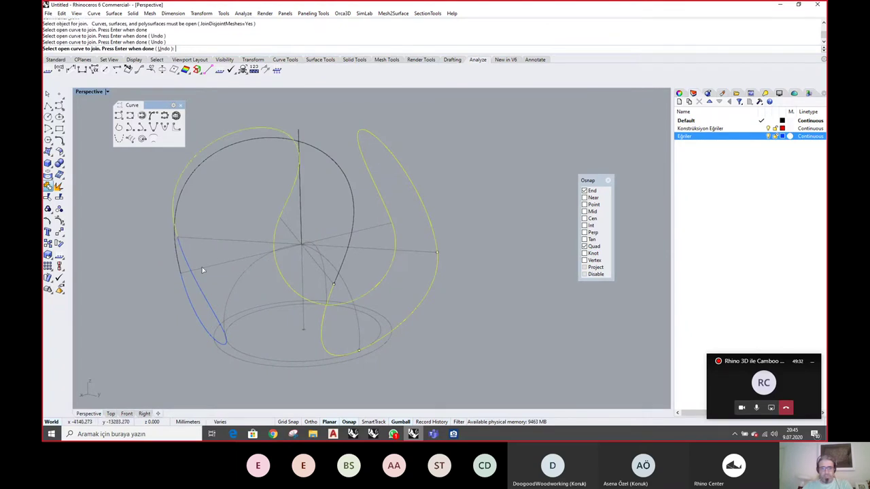
left_click(178, 260)
key("Return")
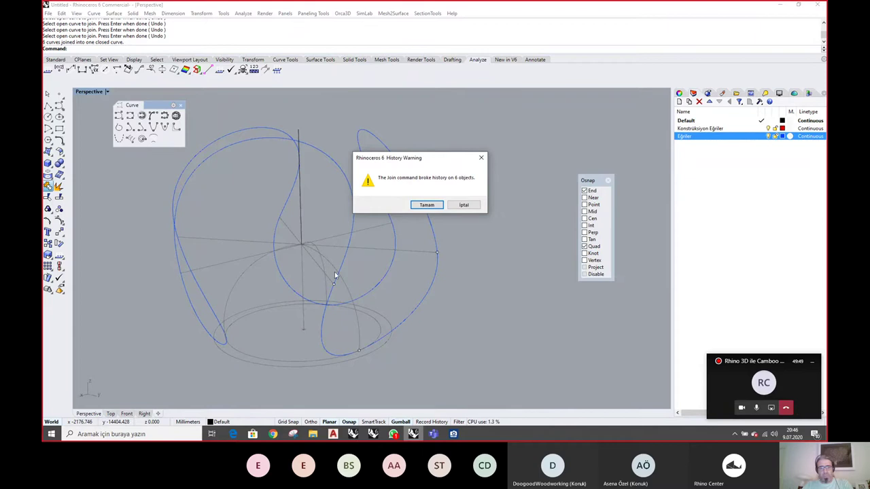
left_click(425, 206)
Unlock all of the locked construction curves
right_click_drag(474, 223, 264, 116)
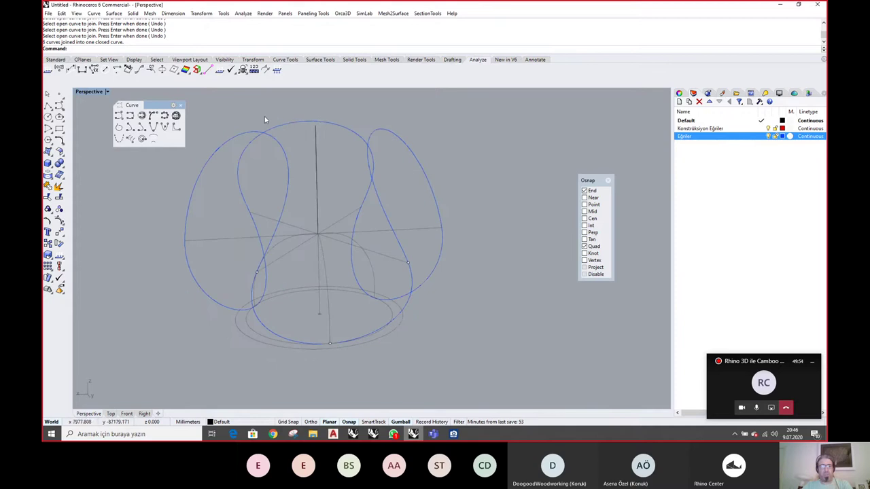
middle_click(296, 112)
right_click(301, 95)
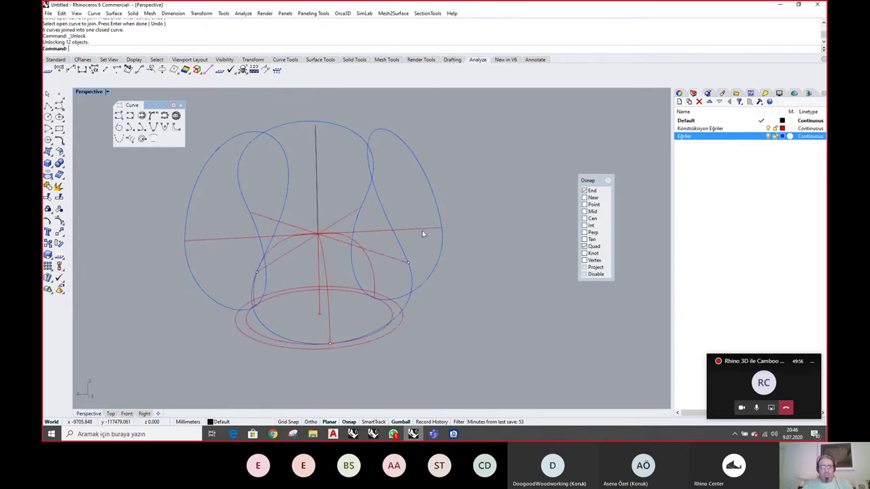
Ungroup the six radial construction lines and select a single line to check that it is independent
left_click(333, 271)
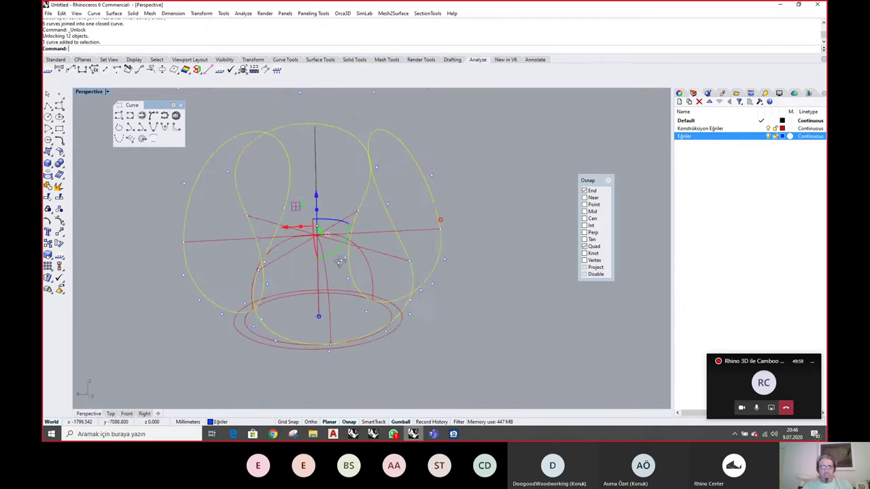
right_click_drag(336, 258, 337, 289)
left_click(330, 284)
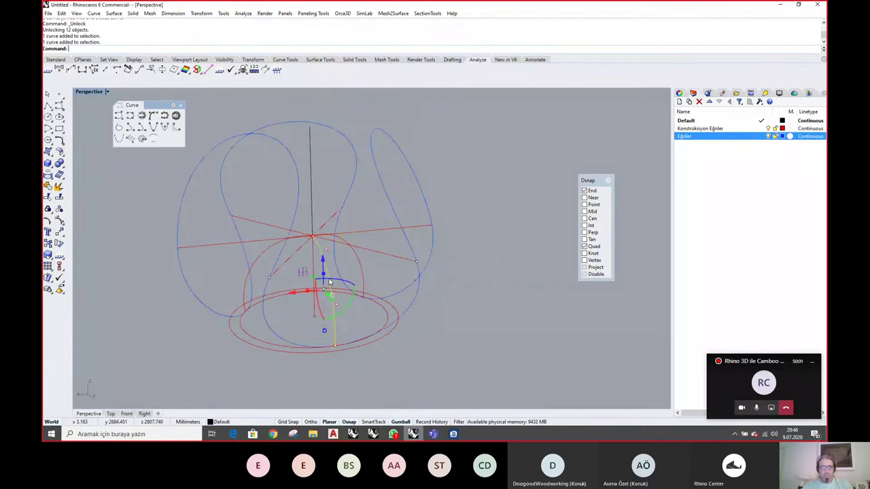
left_click(383, 254)
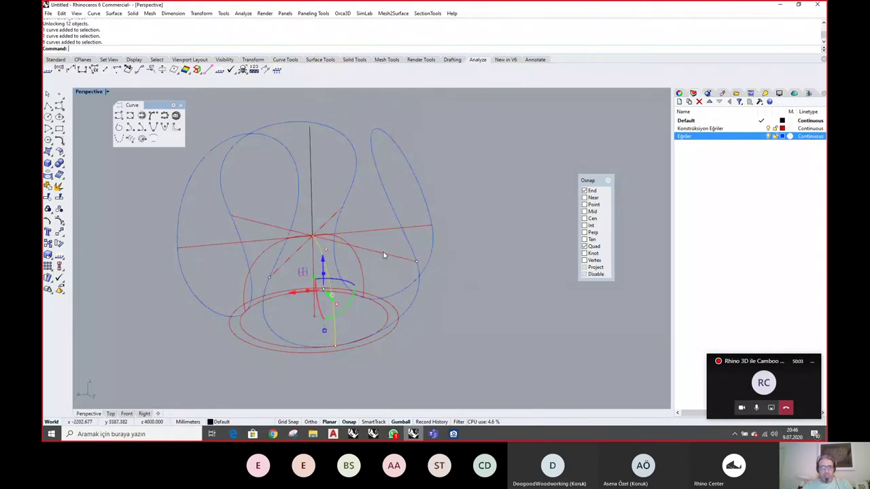
left_click(61, 13)
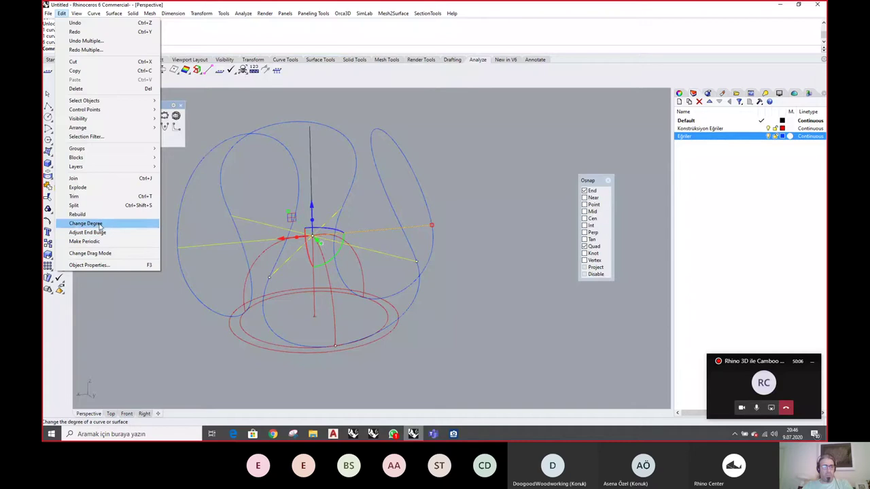
mouse_move(105, 149)
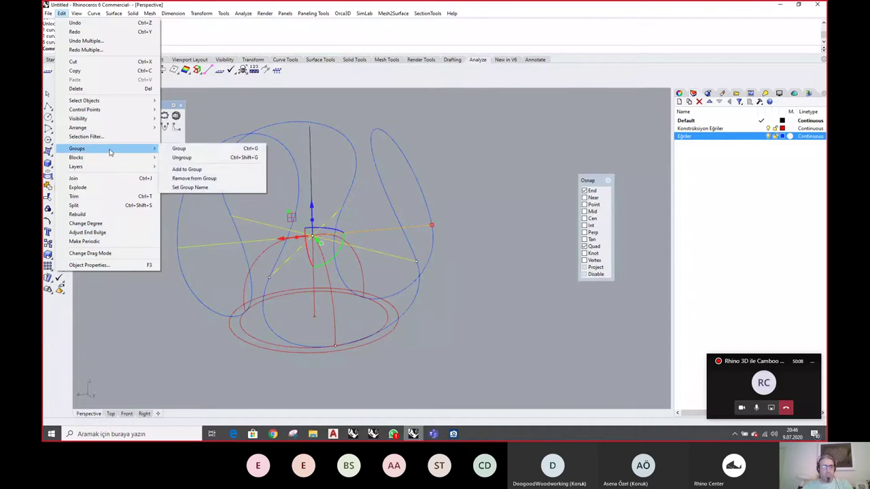
left_click(182, 160)
right_click_drag(453, 257, 386, 259)
left_click(373, 253)
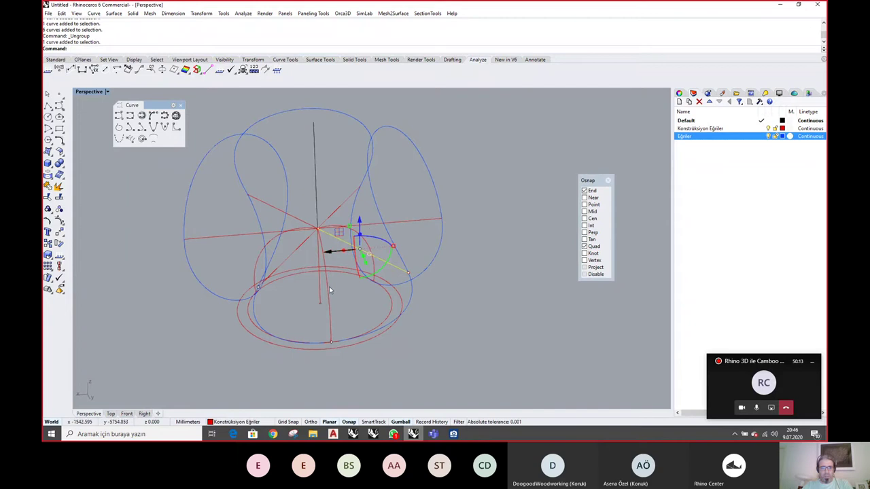
Start a polyline at the central point where the radial construction lines meet
left_click(328, 303)
right_click_drag(363, 277, 382, 276)
middle_click(382, 230)
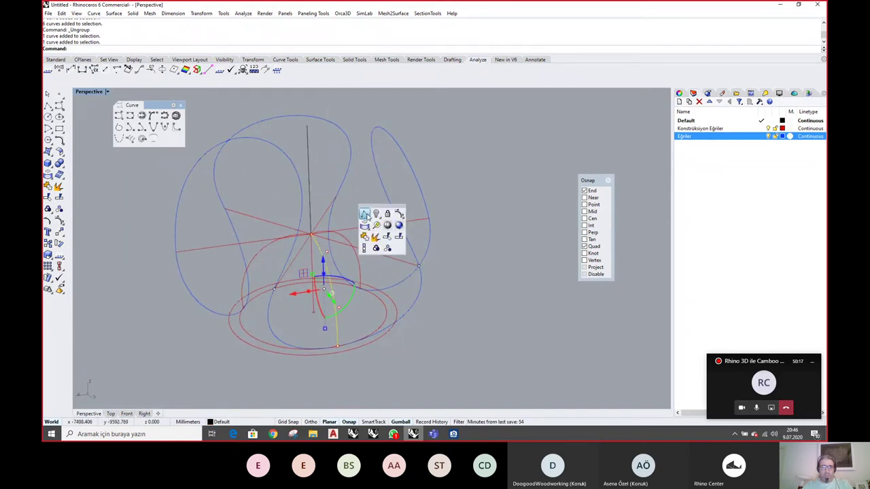
left_click(364, 213)
left_click(311, 233)
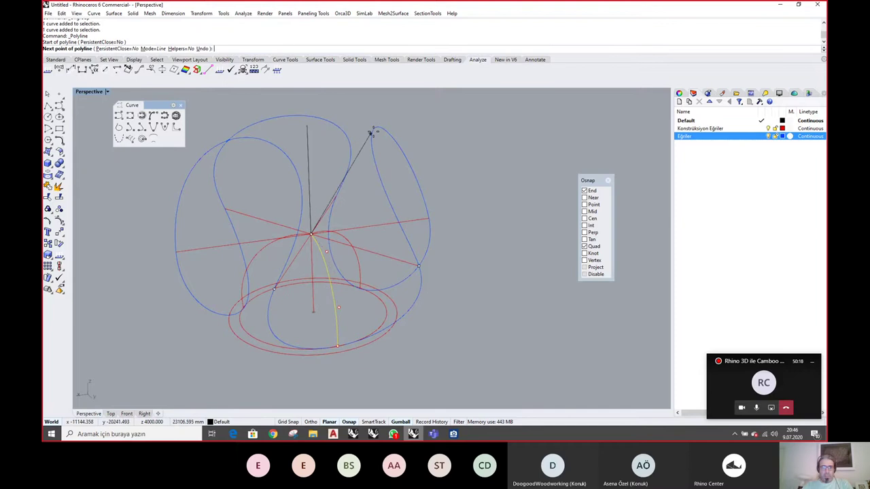
Enable midpoint snapping and draw a line from the central apex to the midpoint of a blue petal curve's upper edge
right_click_drag(413, 161, 351, 136)
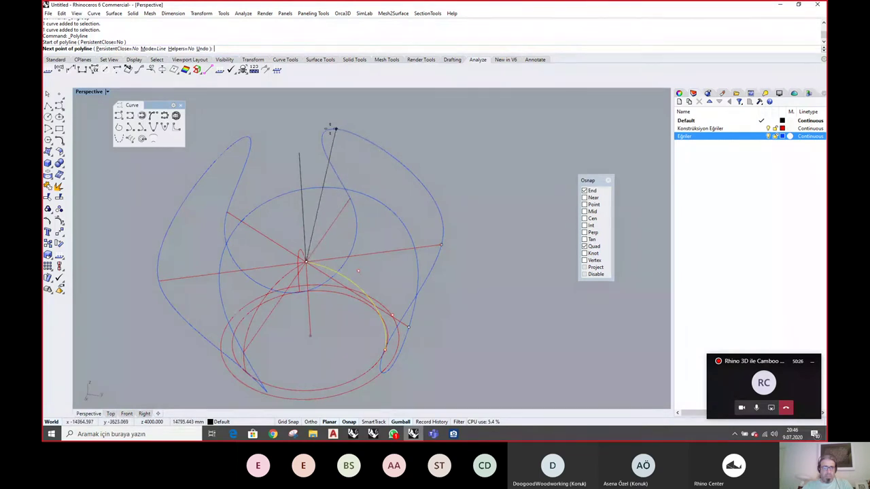
right_click_drag(326, 130, 346, 146)
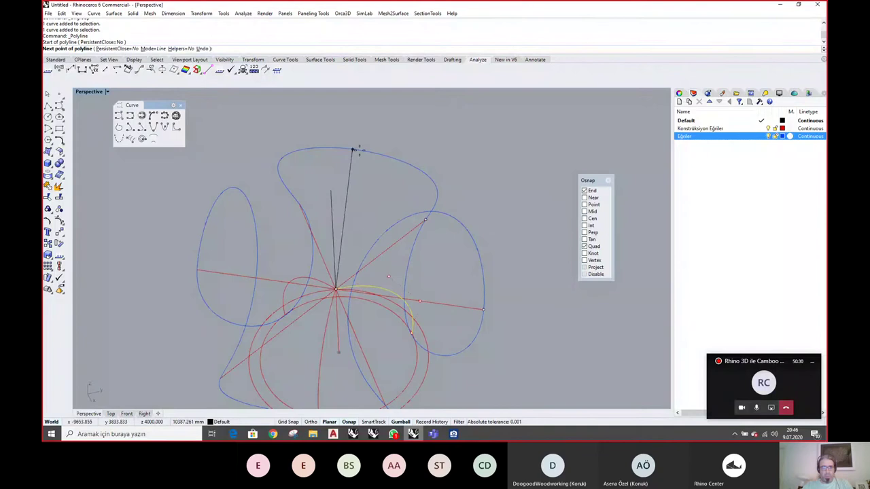
left_click(588, 212)
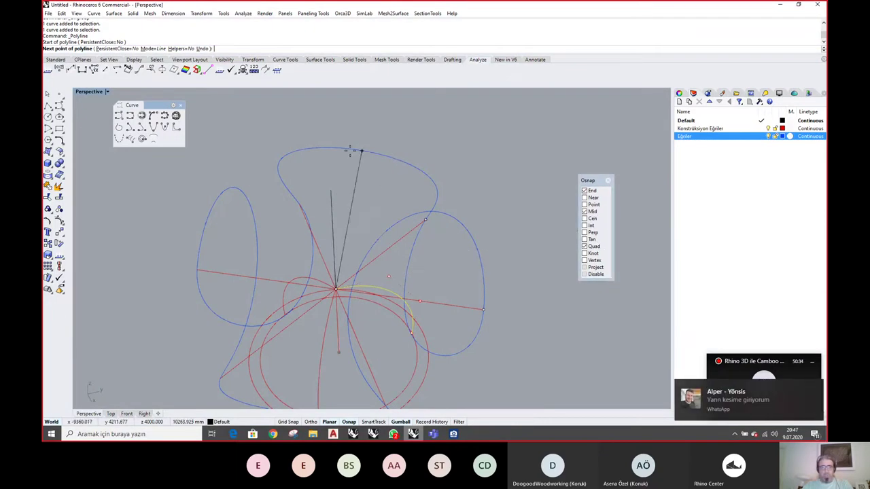
left_click(348, 149)
left_click(371, 188)
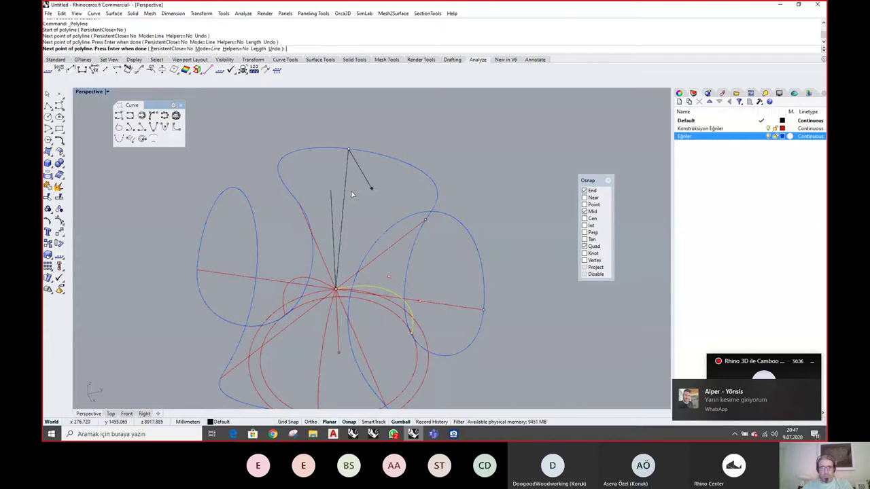
key("Return")
In the Top view, draw a line from the centre to the midpoint of the lower blue petal curve, and delete the earlier slanted line
right_click_drag(422, 233, 212, 338)
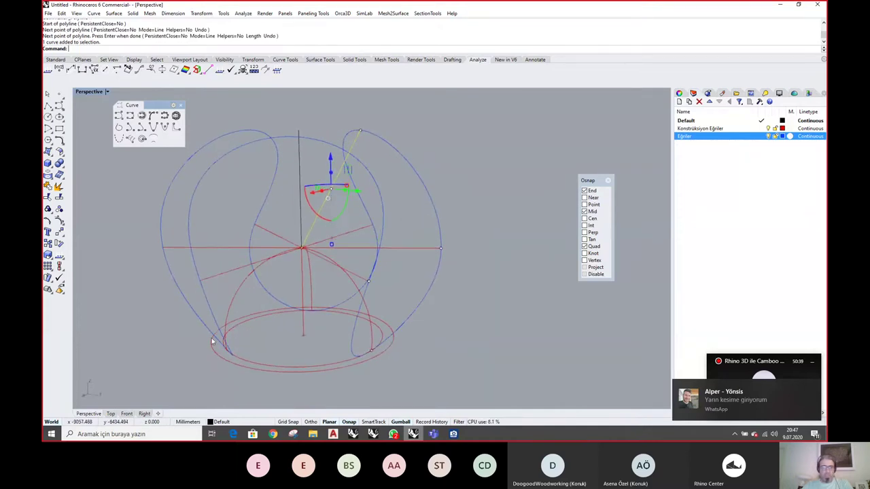
left_click(128, 414)
scroll(381, 170, "down", 3)
right_click_drag(379, 122, 375, 172)
scroll(375, 172, "up", 2)
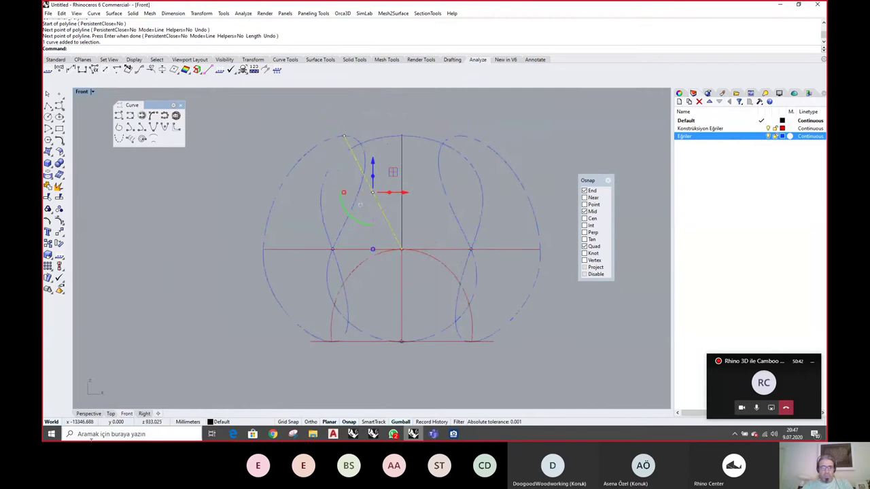
left_click(111, 414)
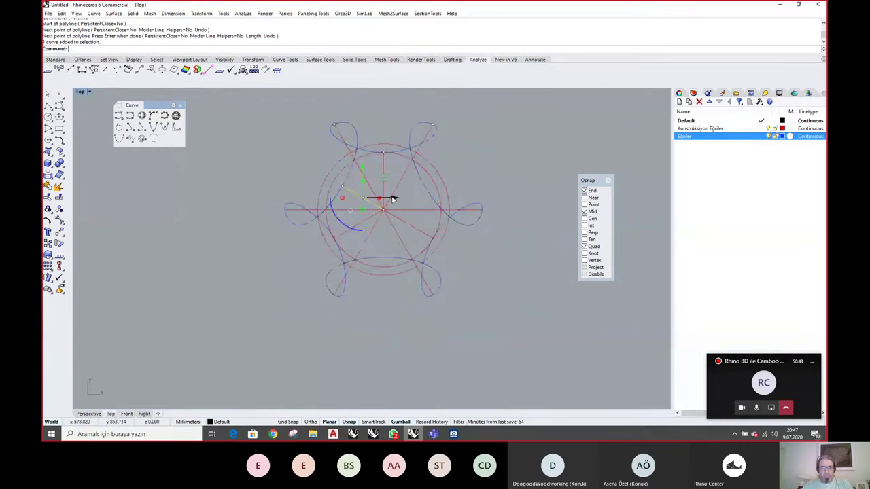
scroll(382, 191, "up", 2)
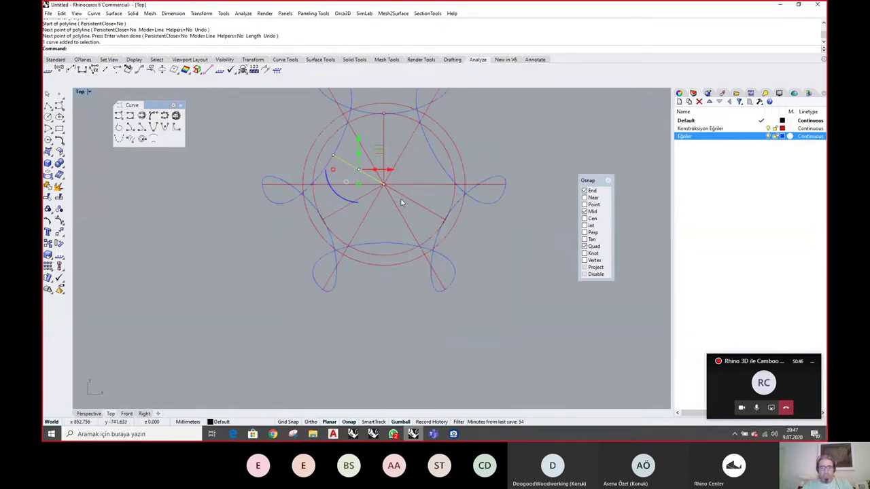
middle_click(401, 203)
left_click(384, 185)
left_click(384, 184)
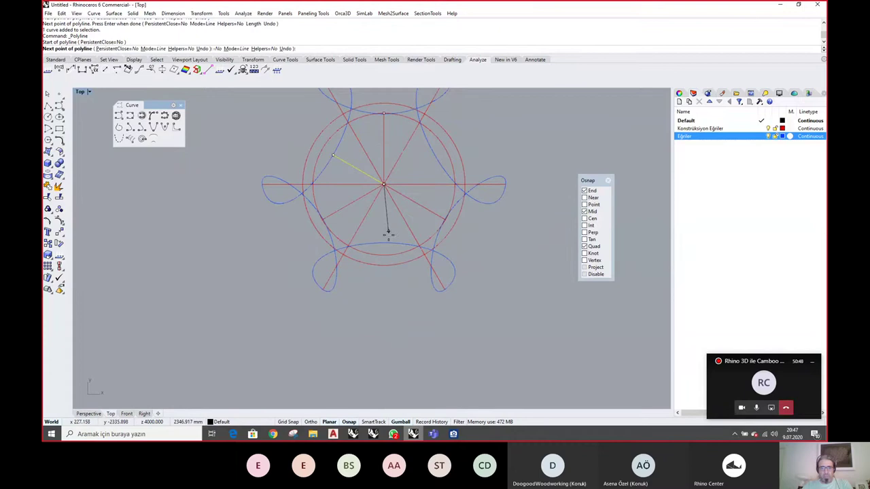
left_click(385, 239)
key("Return")
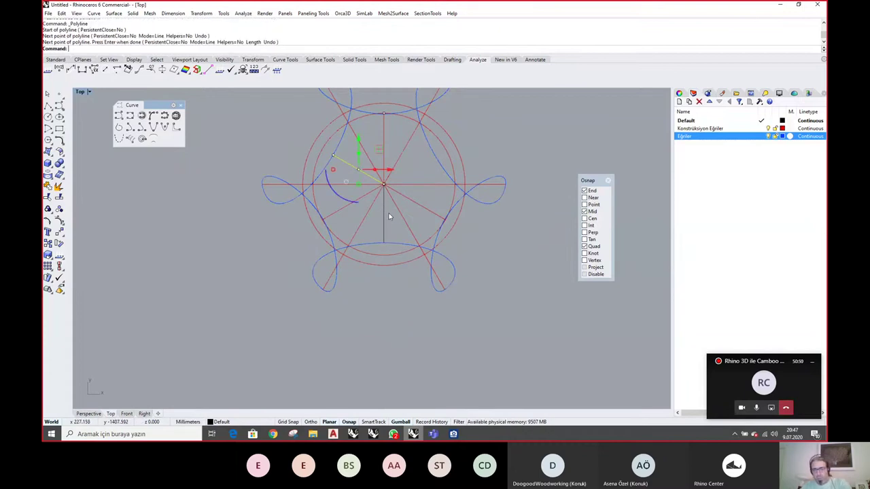
key("Delete")
Rebuild the new centre-to-petal line as a degree 3 curve, deleting the input
left_click(384, 224)
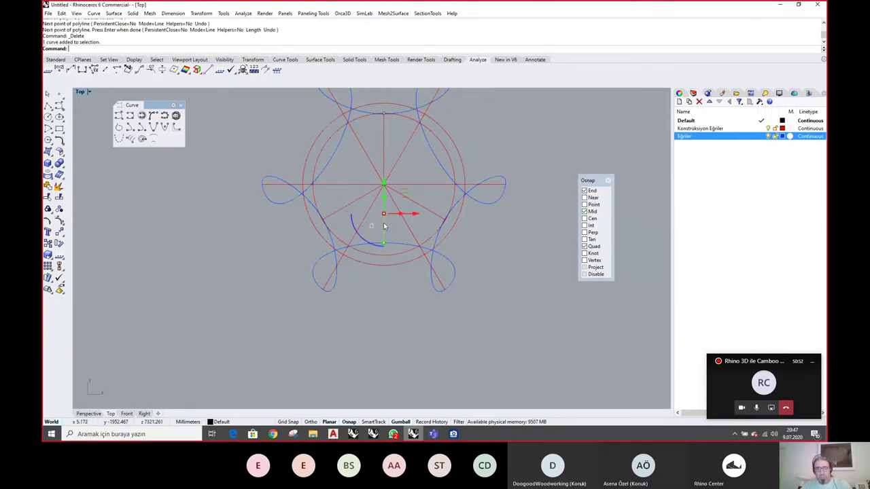
left_click(144, 413)
right_click_drag(276, 252, 375, 272)
scroll(348, 283, "up", 2)
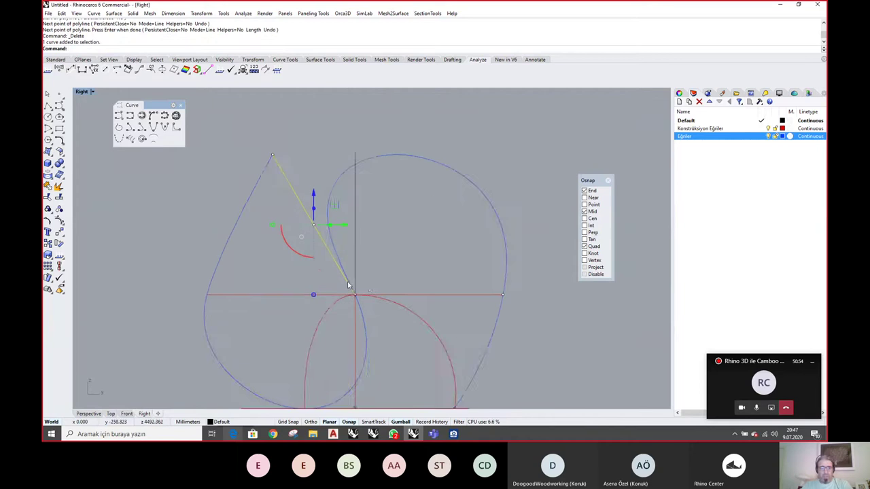
scroll(360, 289, "down", 2)
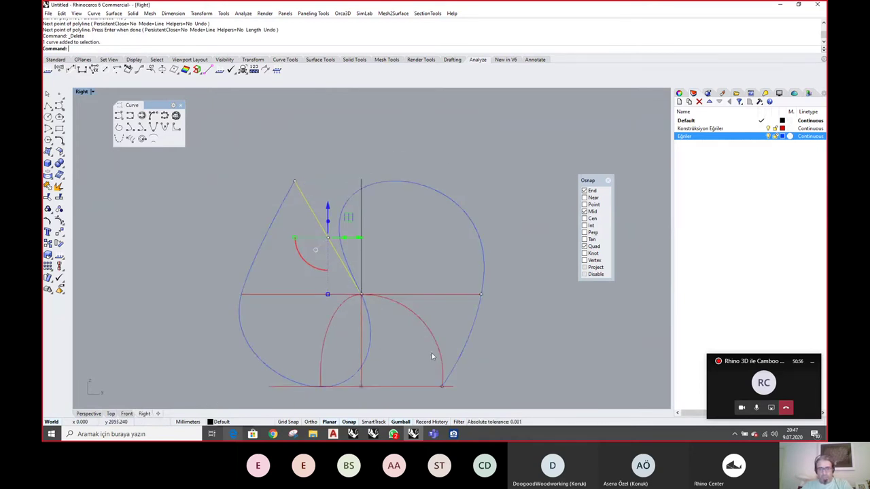
scroll(332, 197, "up", 1)
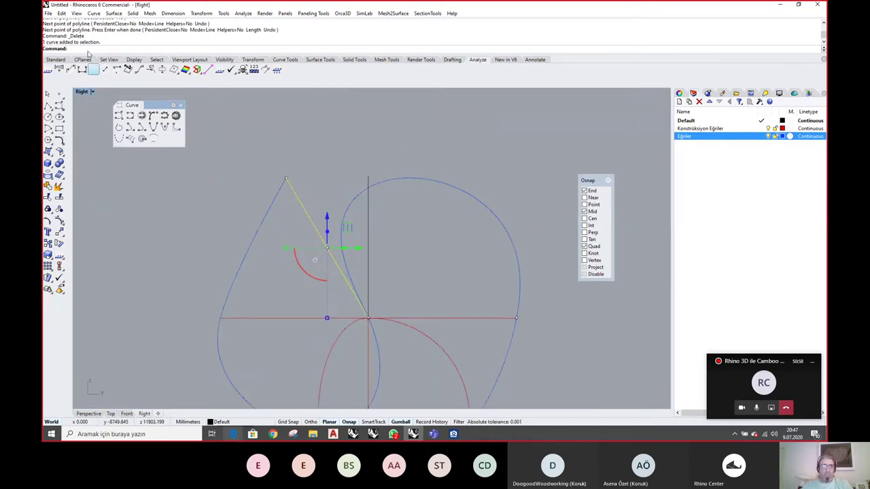
left_click(62, 13)
left_click(88, 218)
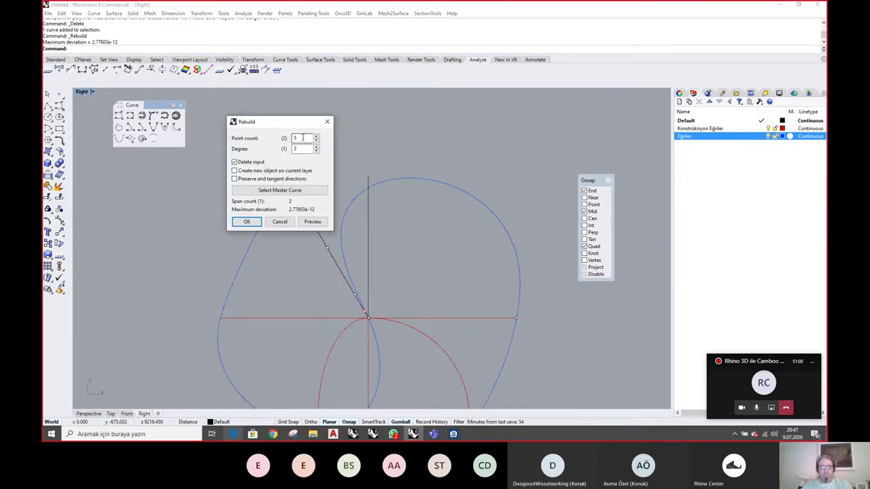
left_click(247, 221)
Shift the rebuilt line's two interior control points down and outward in the Right view to bend it into a concave curve
scroll(266, 242, "up", 3)
right_click_drag(266, 241, 274, 218)
left_click_drag(260, 175, 379, 276)
right_click_drag(380, 270, 376, 239)
left_click_drag(352, 181, 329, 255)
Enable Point snapping and move the control point nearest the centre straight down onto the horizontal construction line
scroll(374, 333, "up", 8)
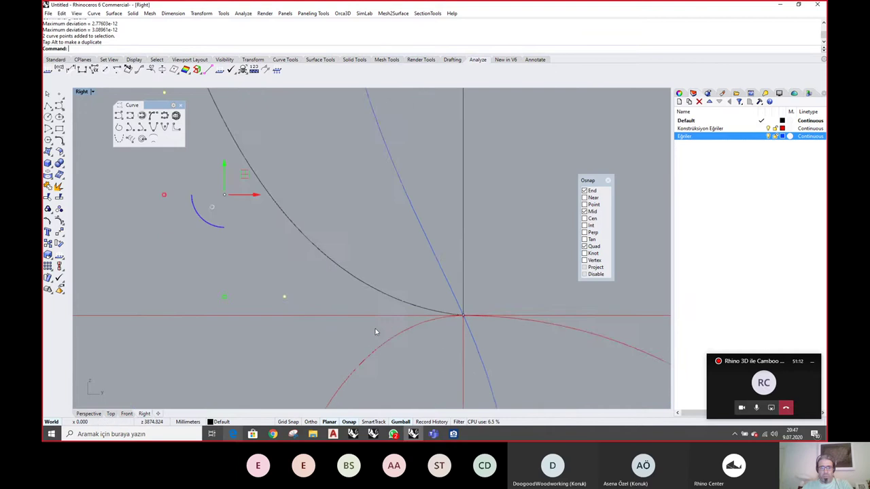
right_click_drag(460, 316, 461, 273)
scroll(460, 274, "up", 4)
scroll(460, 274, "down", 2)
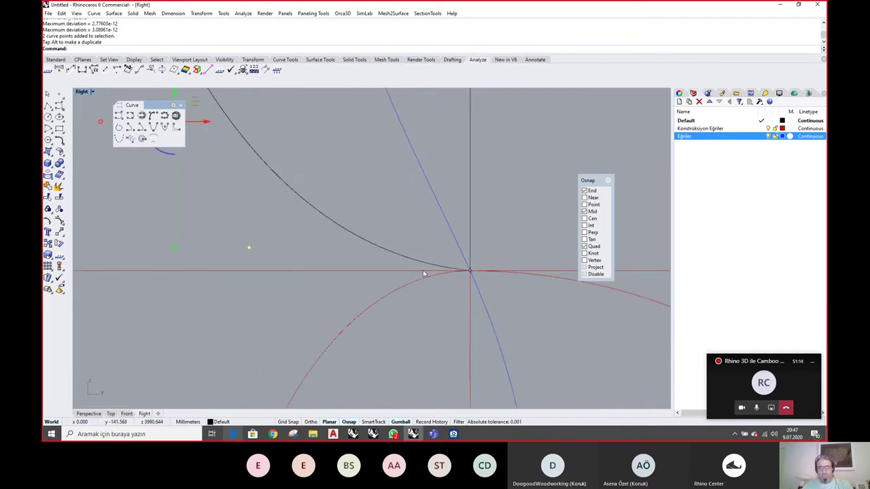
scroll(467, 273, "up", 1)
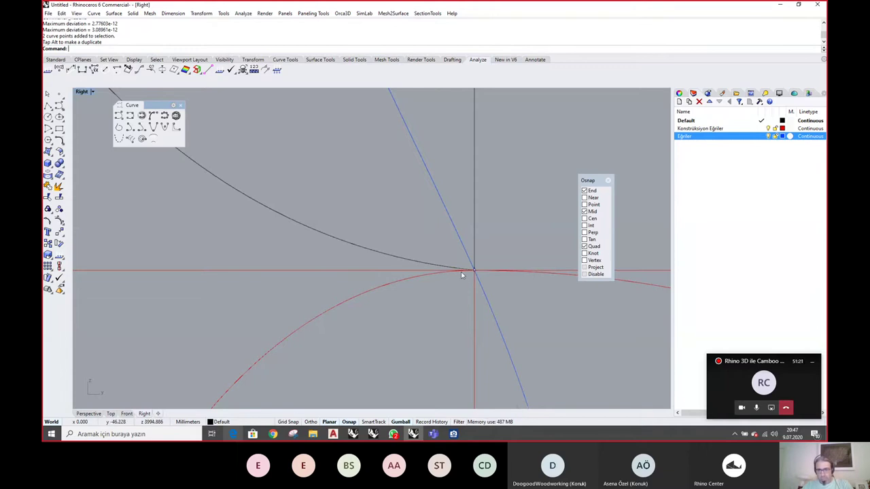
scroll(471, 273, "down", 4)
right_click_drag(473, 275, 385, 276)
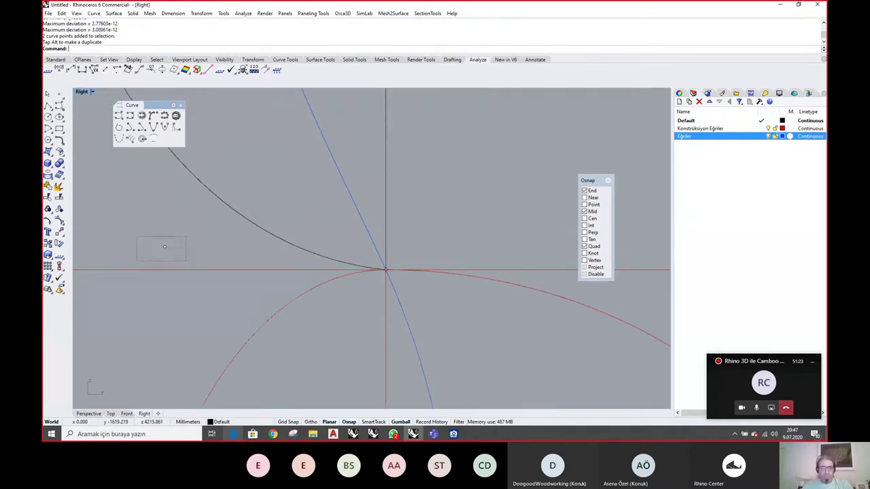
left_click_drag(186, 261, 188, 262)
right_click_drag(222, 244, 344, 256)
scroll(317, 267, "up", 1)
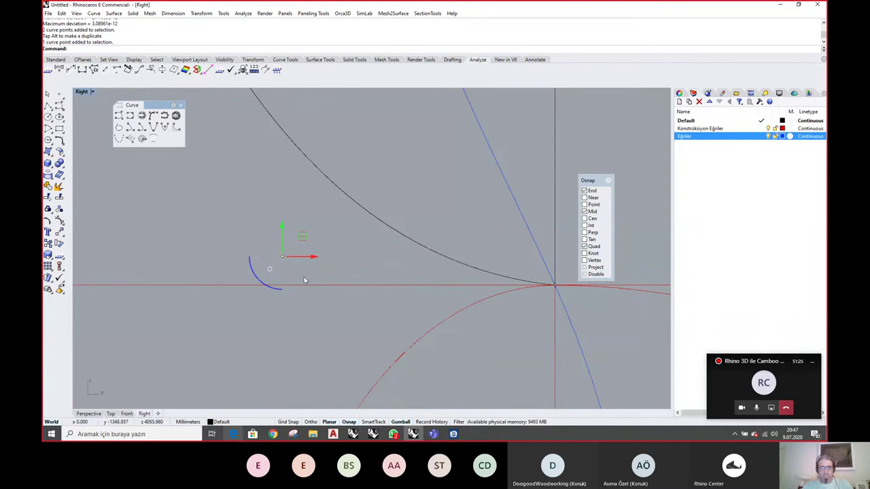
left_click(602, 206)
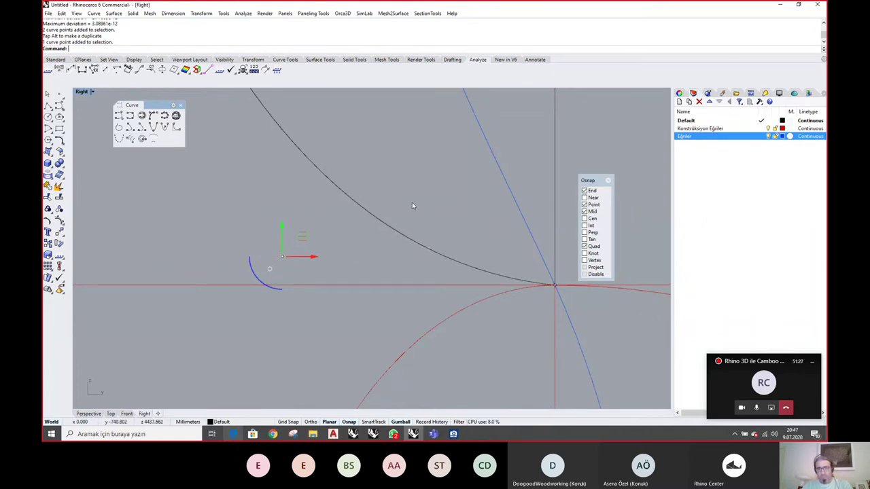
type("m")
key("Return")
right_click_drag(293, 276, 289, 266)
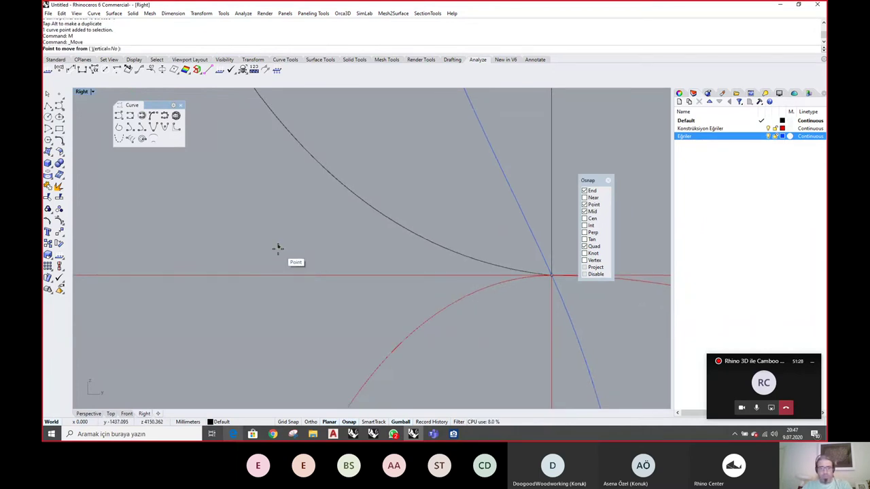
scroll(278, 247, "up", 2)
left_click(279, 247)
scroll(292, 302, "down", 2)
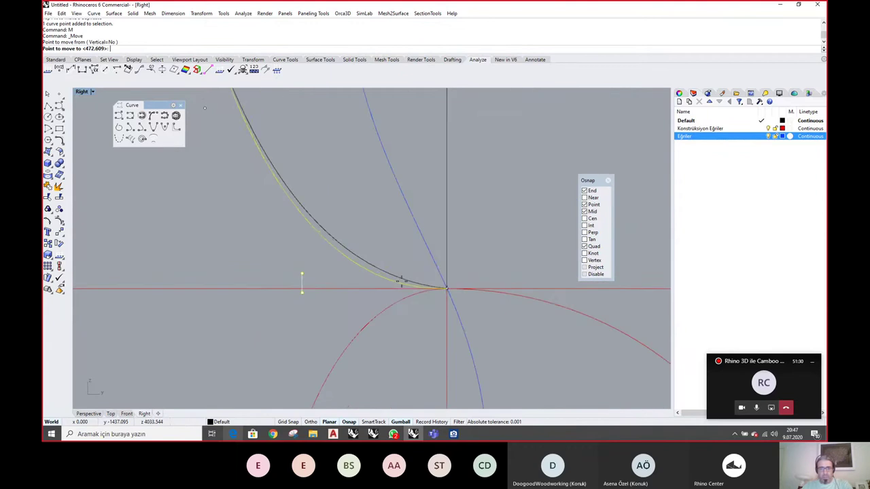
left_click(446, 289)
scroll(317, 215, "down", 4)
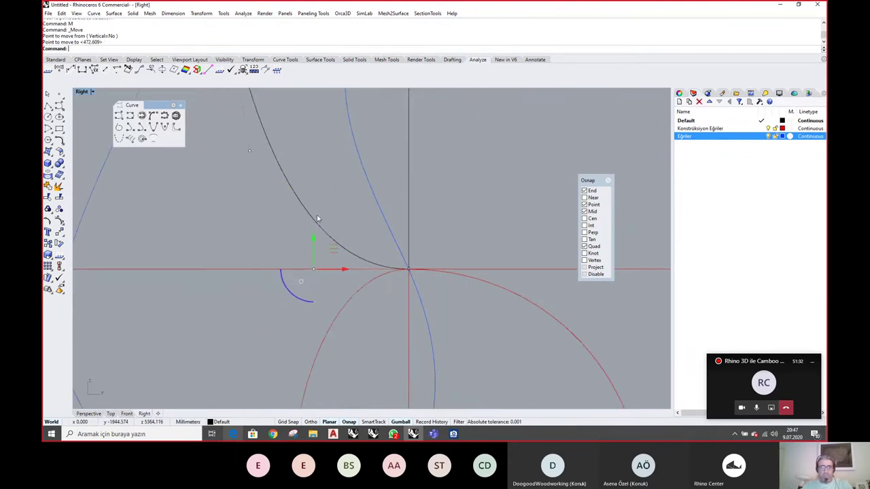
Move the curve's upper interior control point slightly up and outward, and turn off the control points
left_click(322, 269)
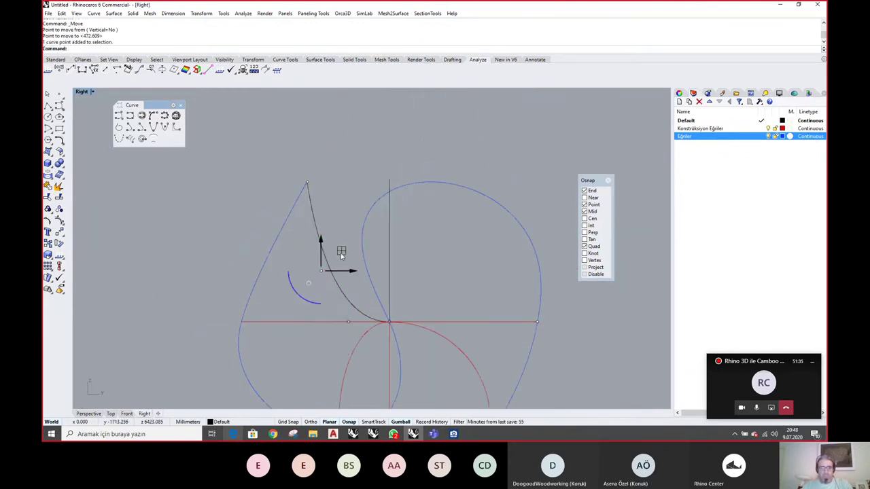
left_click_drag(340, 253, 328, 243)
key("Escape")
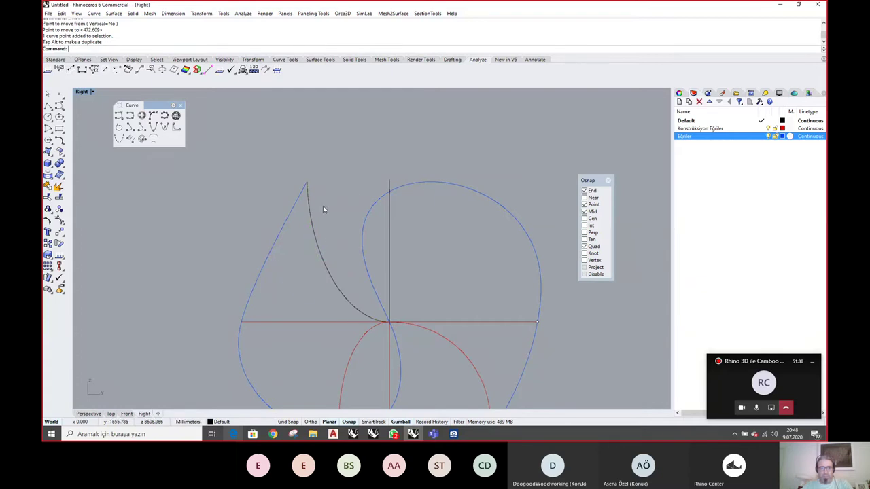
In the Perspective view, assign the bent curve to the Eğriler layer
key("ctrl+F4")
right_click_drag(302, 219, 285, 233)
left_click(262, 228)
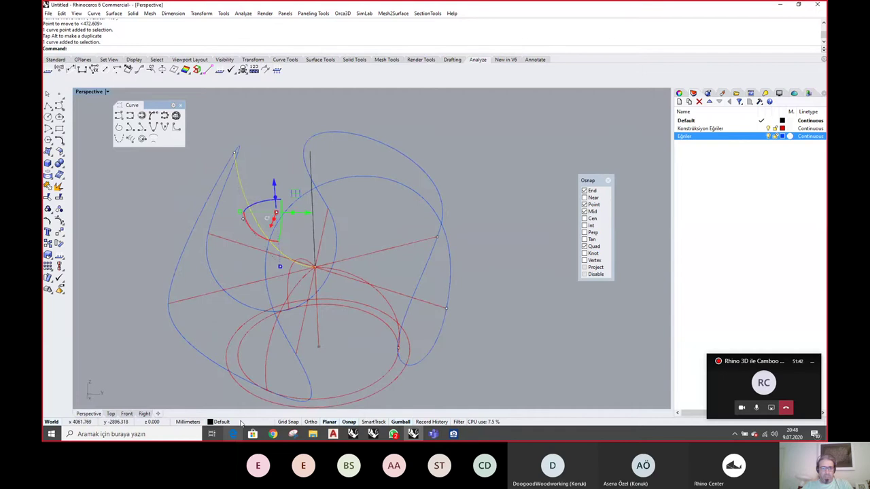
left_click(241, 422)
left_click(224, 415)
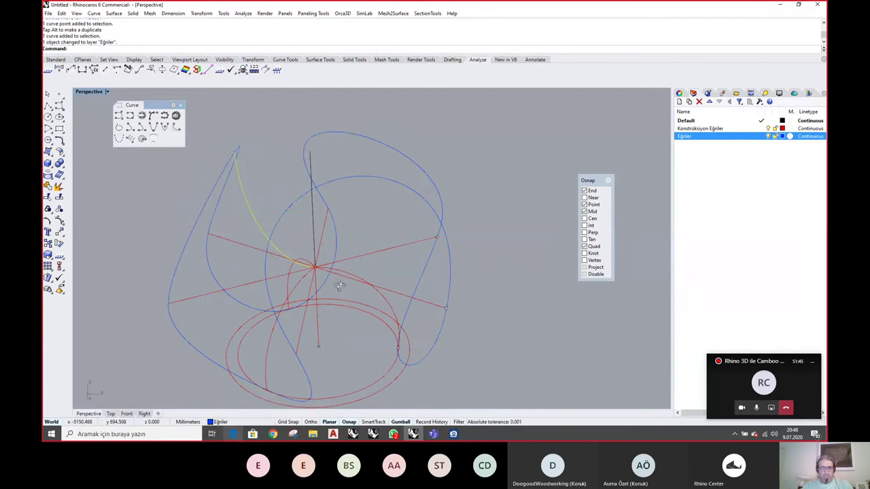
right_click_drag(339, 286, 335, 268)
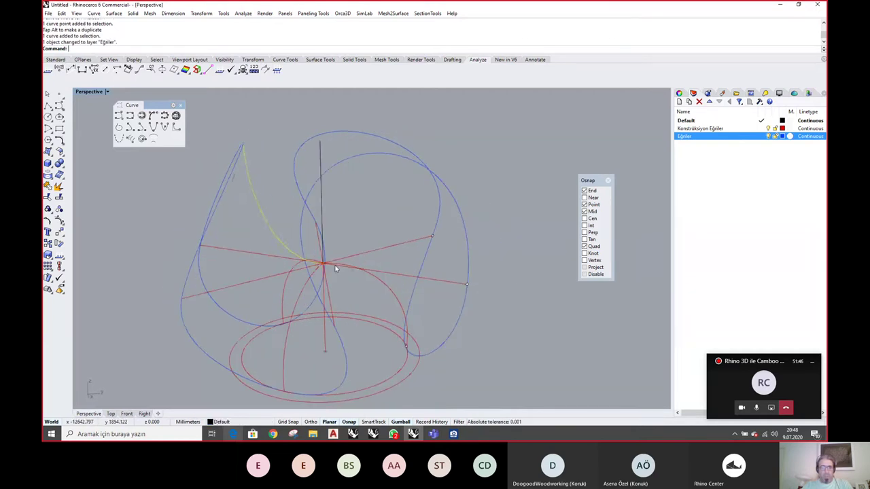
key("Escape")
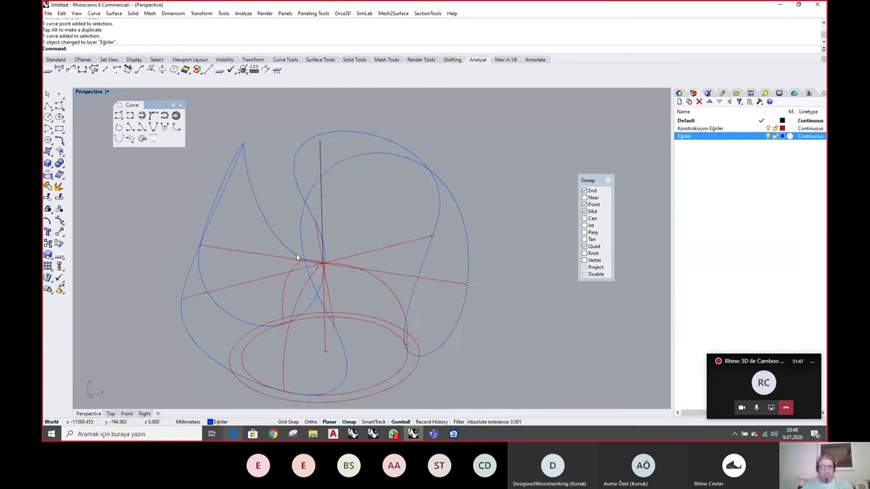
Polar array the bent curve around the origin with 3 items over 360 degrees
left_click(267, 228)
left_click(200, 13)
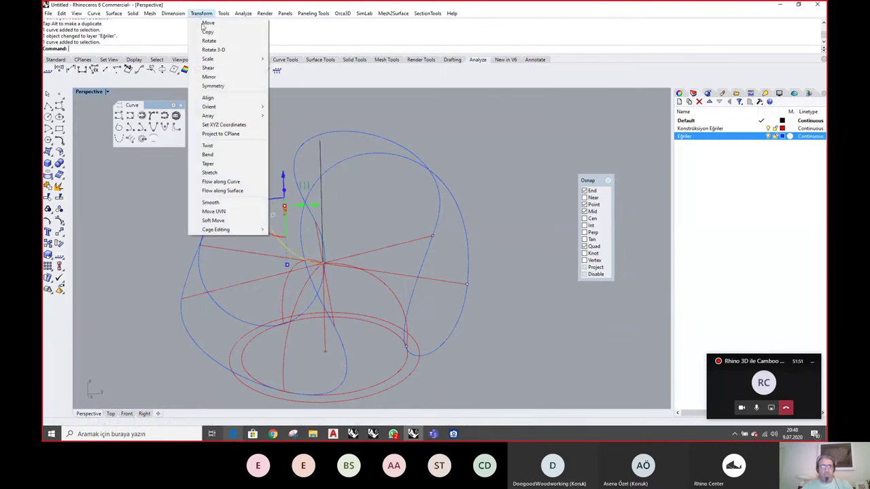
mouse_move(218, 115)
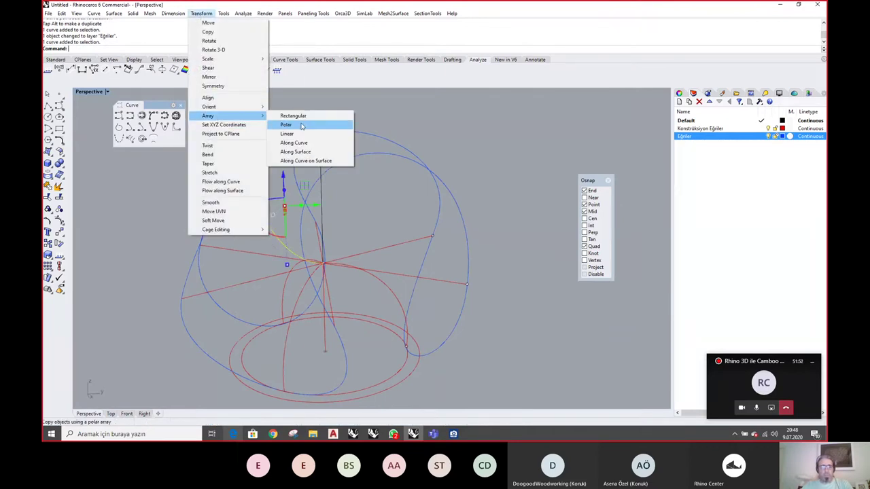
left_click(302, 125)
type("0")
key("Return")
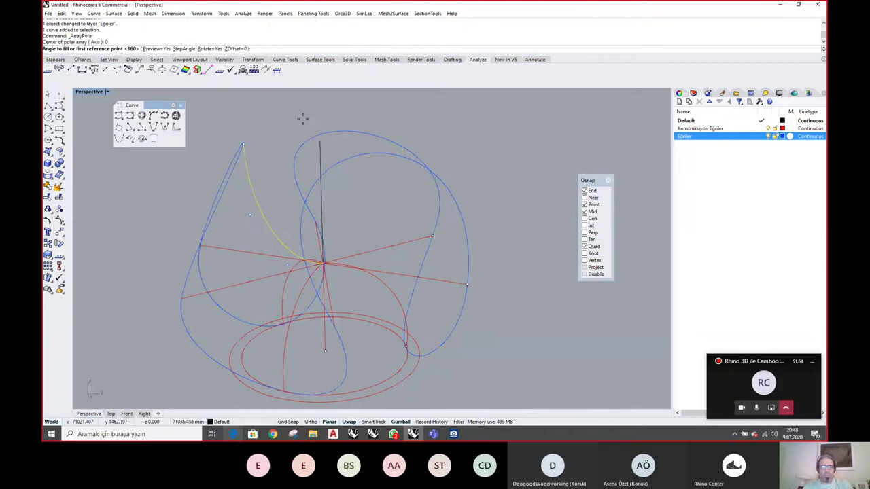
key("Return")
key("Return")
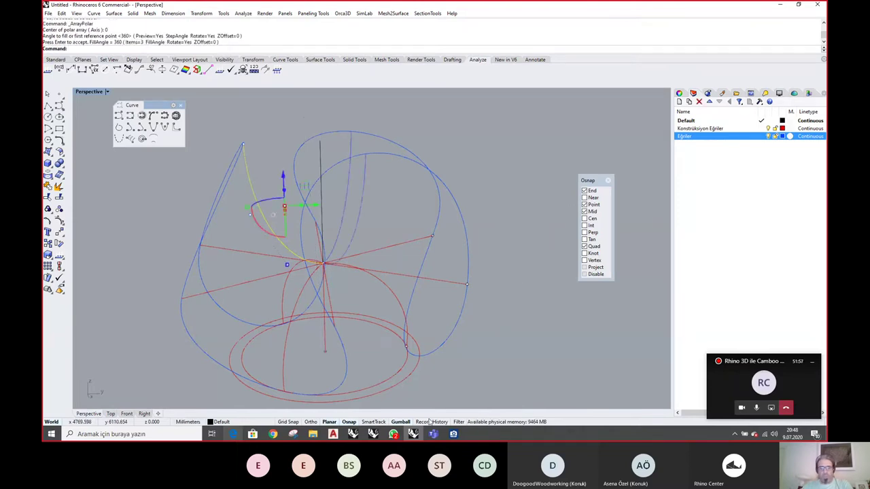
left_click(555, 305)
right_click_drag(434, 306, 420, 258)
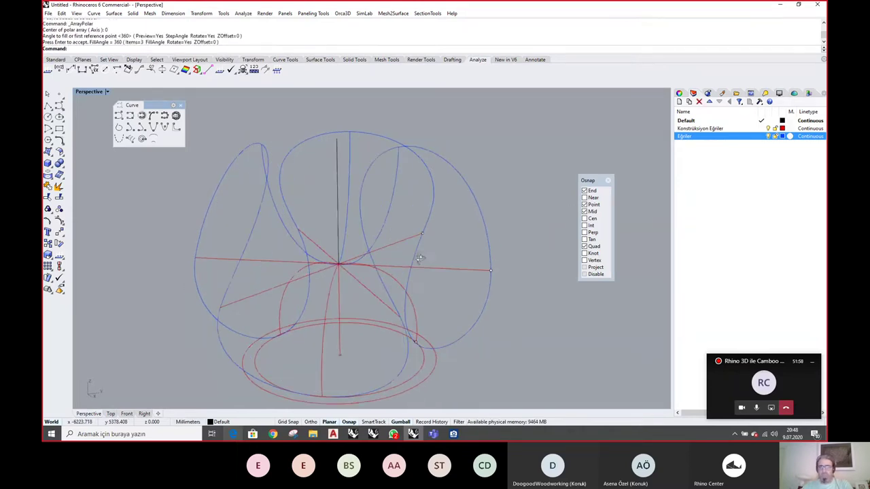
Make Eğriler the current layer and assign the three curved ribs and six straight radial lines to it
left_click(761, 136)
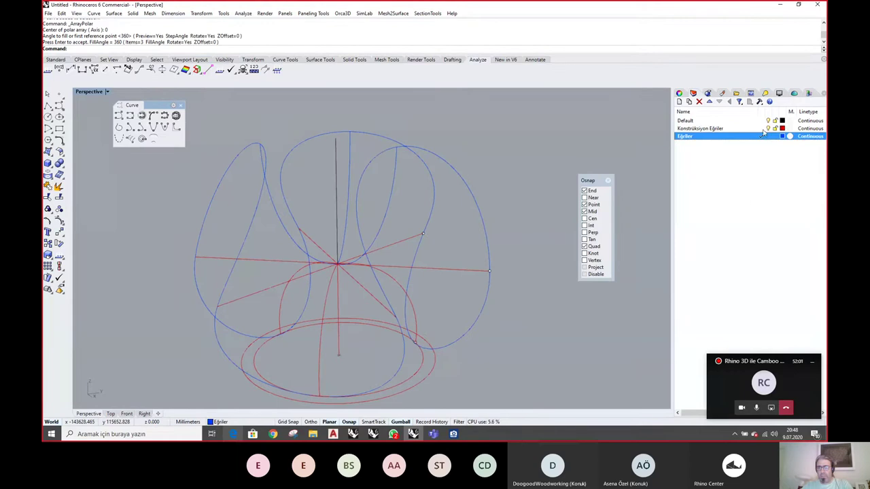
left_click(330, 297)
left_click(397, 282, "shift")
left_click(298, 277, "shift")
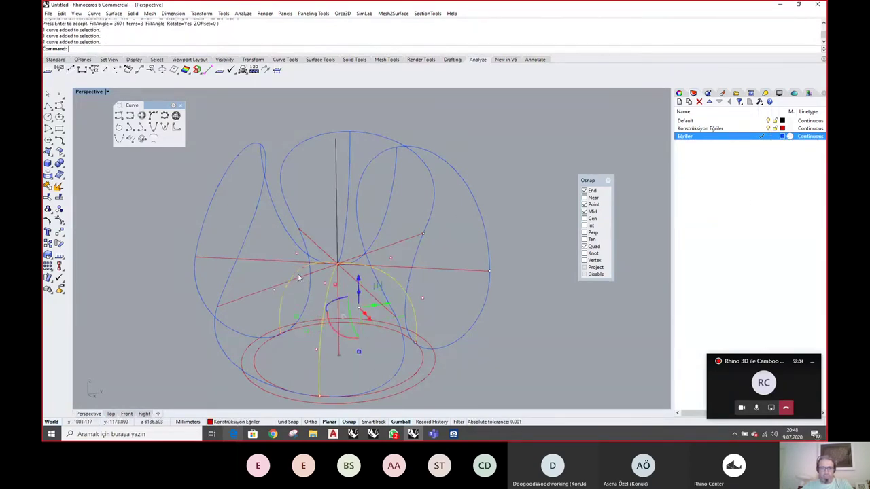
left_click(260, 290, "shift")
left_click(270, 263, "shift")
left_click(318, 247, "shift")
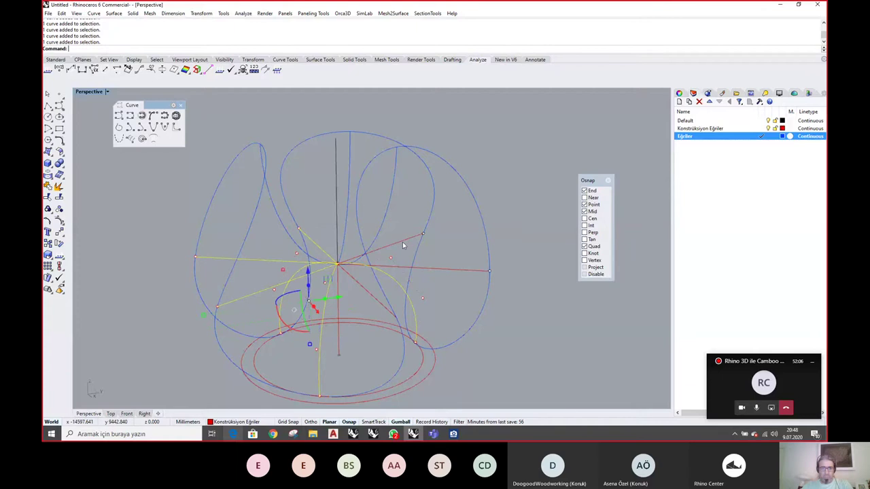
left_click(403, 241, "shift")
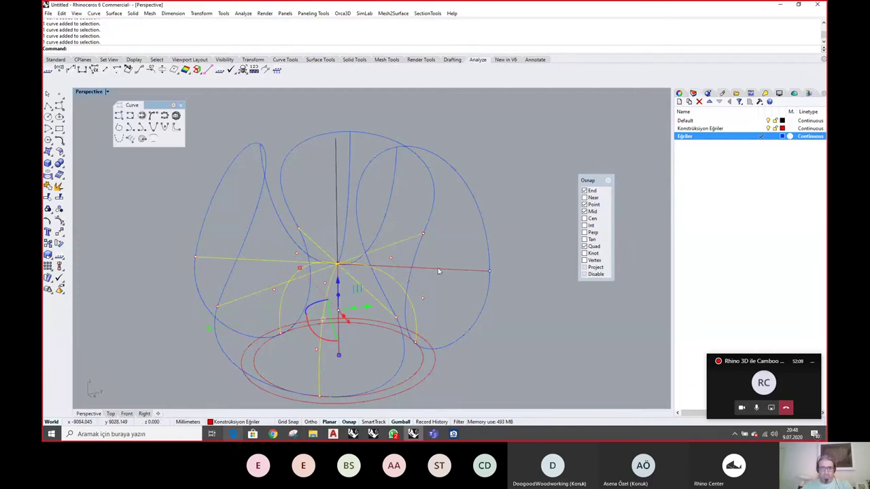
right_click_drag(437, 270, 367, 342)
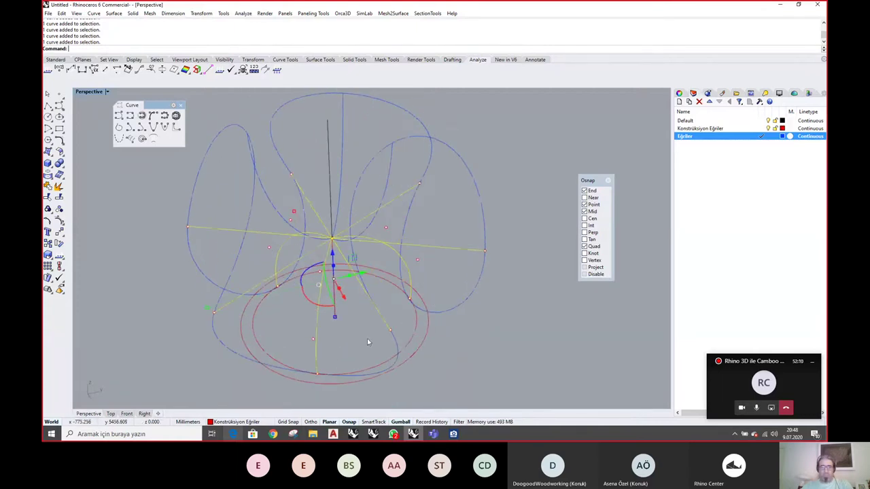
left_click(240, 422)
left_click(233, 414)
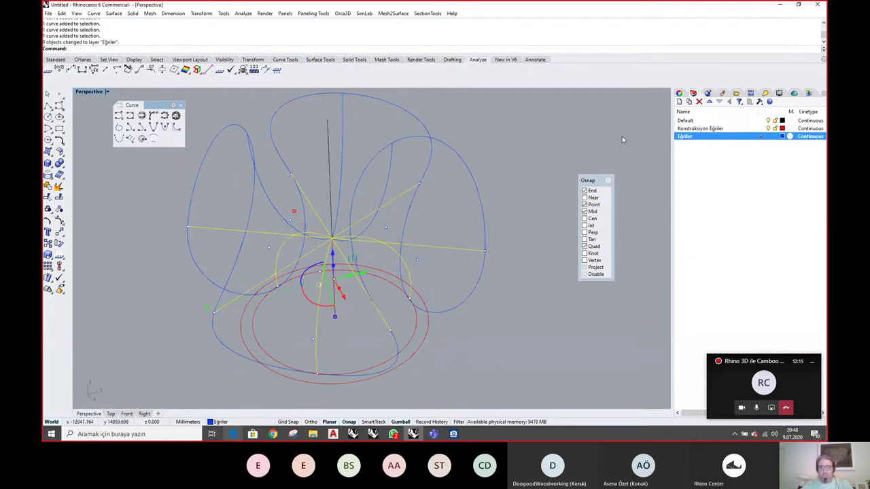
Hide the Konstrüksiyon Eğriler layer and delete the black vertical axis line at the centre
left_click(768, 128)
right_click_drag(489, 341, 512, 299, "shift")
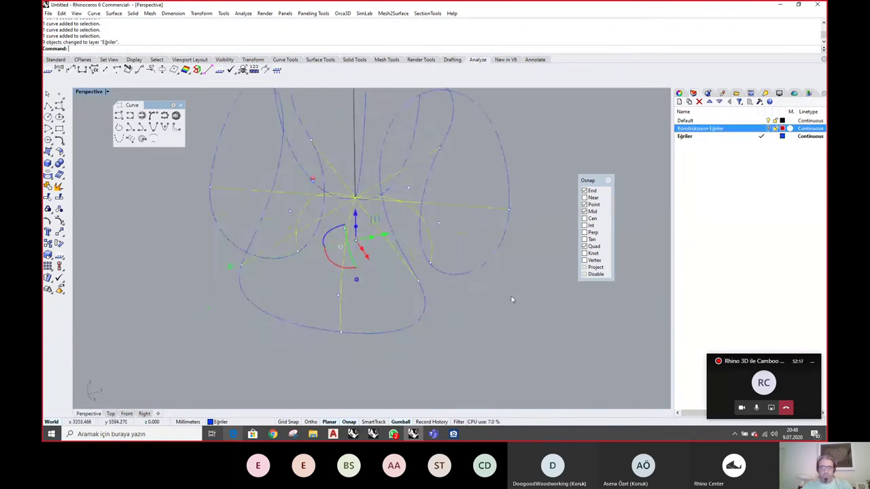
left_click(507, 301)
right_click_drag(417, 279, 439, 287)
left_click(374, 167)
key("Delete")
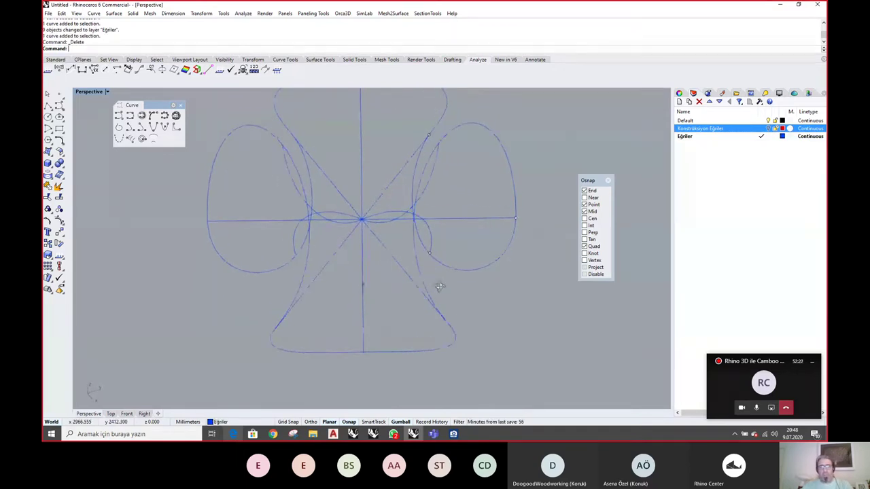
Examine the centre point where the radial lines and curved ribs converge
scroll(363, 224, "up", 7)
scroll(363, 224, "up", 6)
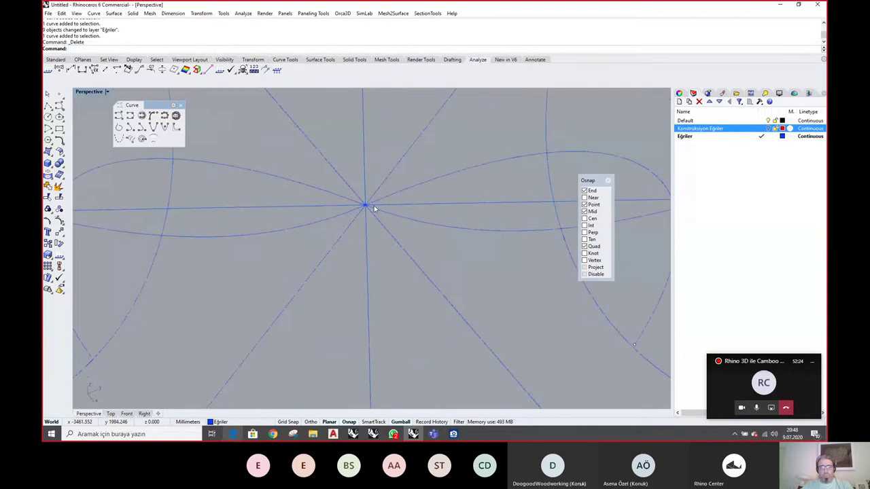
scroll(383, 200, "down", 6)
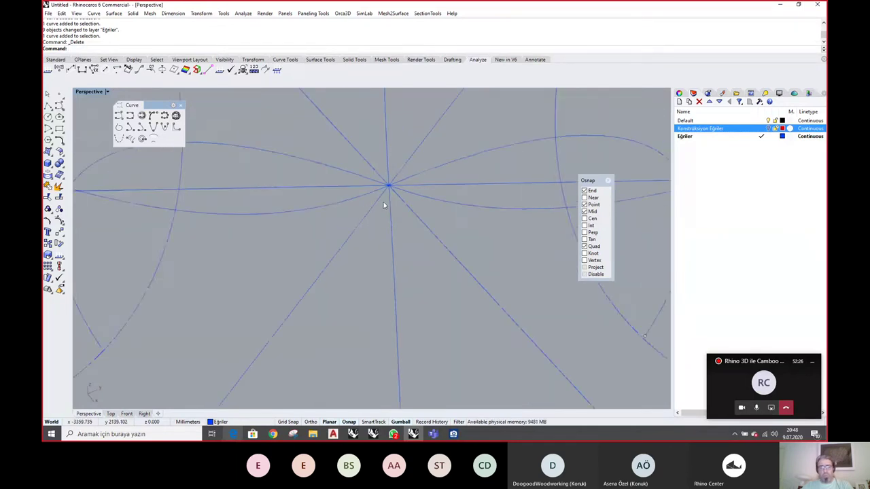
scroll(397, 202, "up", 2)
scroll(398, 202, "down", 6)
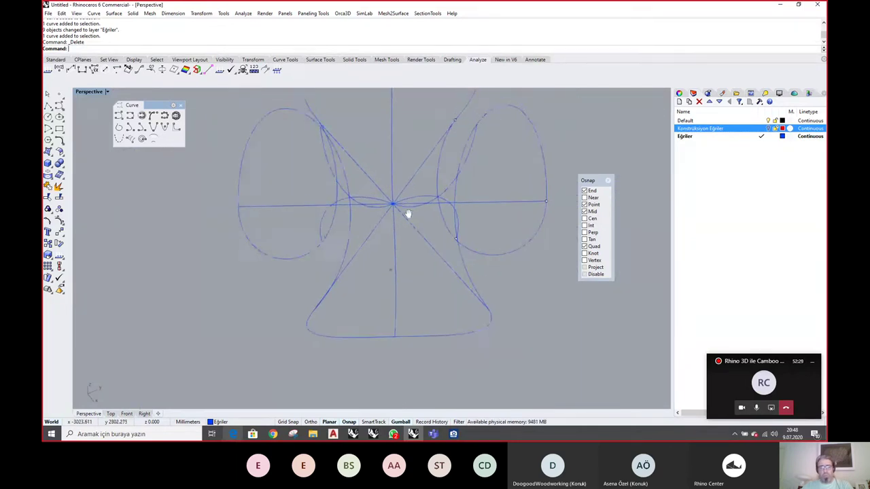
mouse_move(408, 211)
right_mouse_down()
mouse_move(395, 229)
mouse_move(391, 216)
mouse_move(398, 224)
right_mouse_up()
scroll(384, 224, "up", 3)
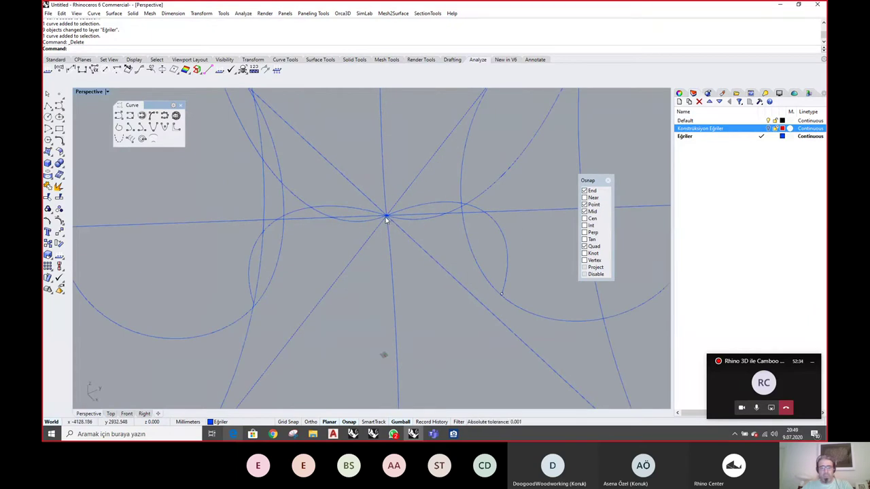
scroll(387, 221, "down", 4)
right_click_drag(394, 233, 435, 246)
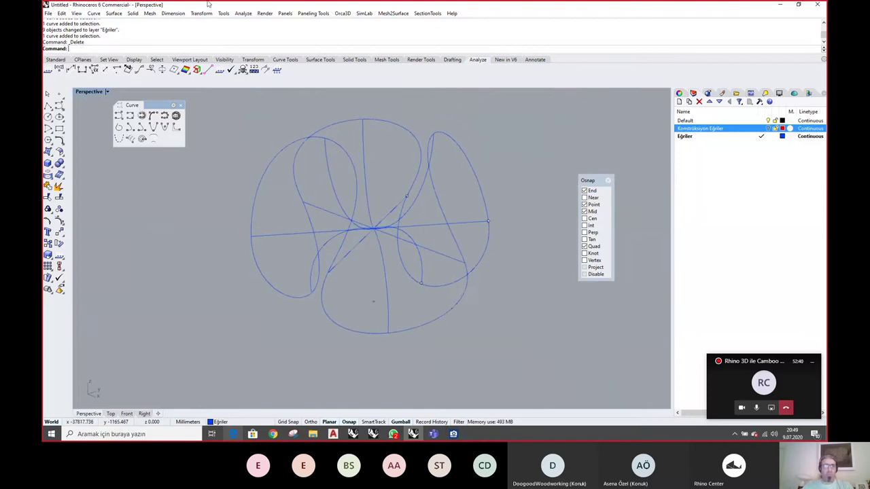
Create a curve network surface from all the curves with edge and interior tolerances of 0.1 and Position edge matching
left_click(113, 13)
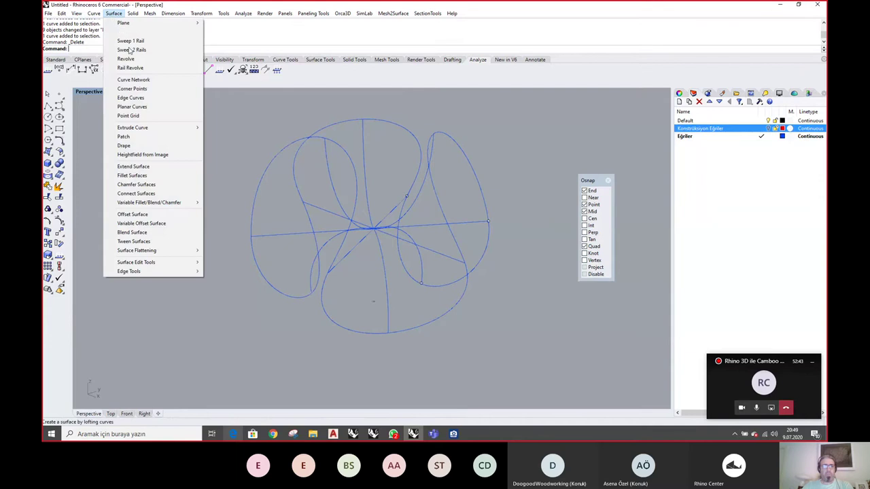
left_click(132, 81)
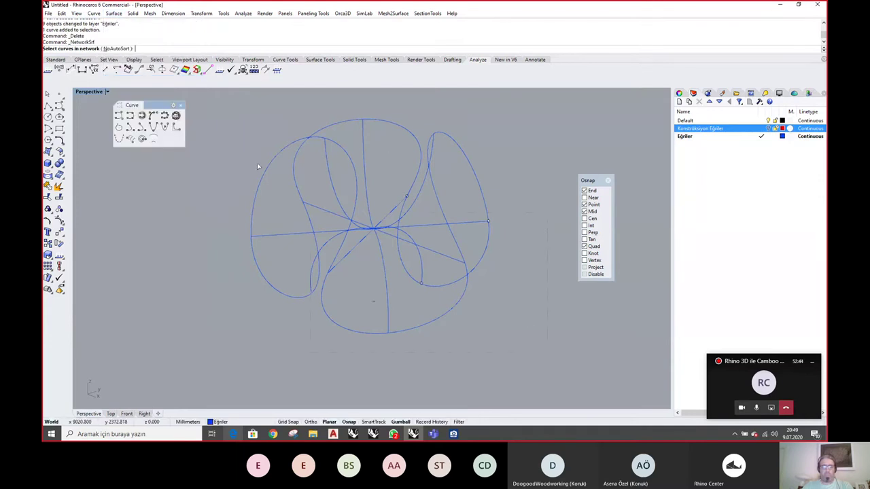
key("ctrl+a")
right_click(506, 146)
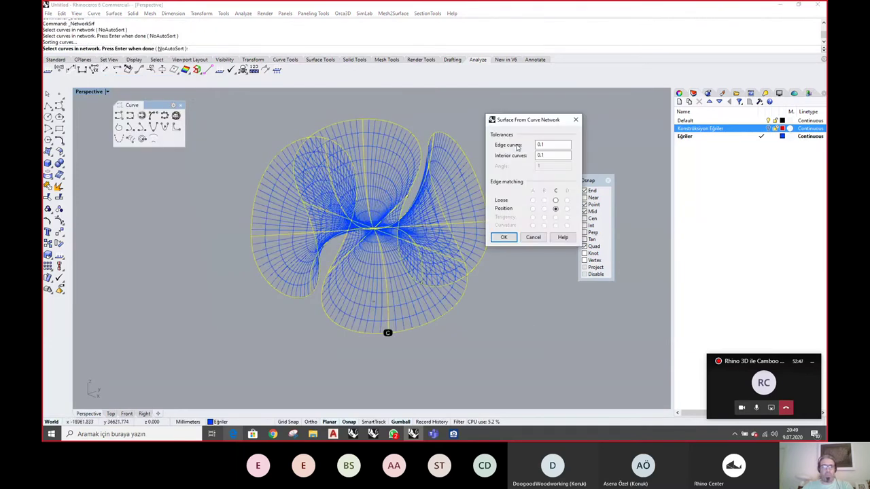
left_click(503, 237)
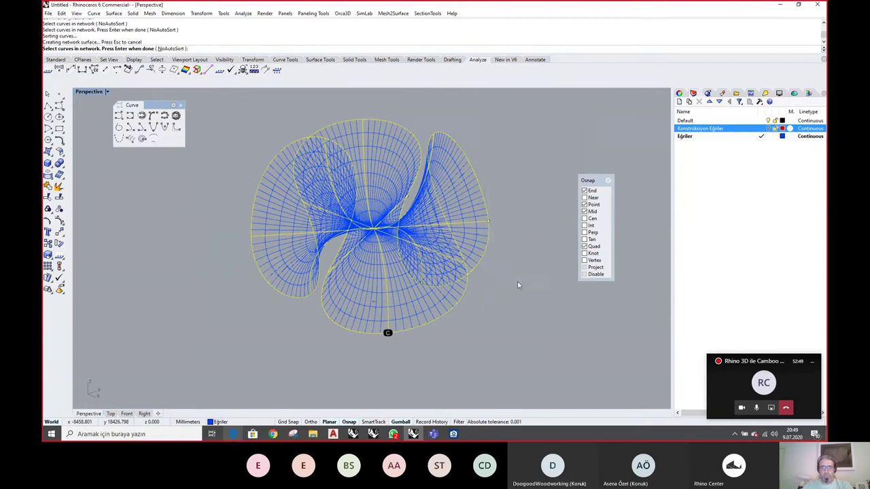
Set the Perspective viewport to the Shaded display mode
mouse_move(517, 281)
right_mouse_down()
mouse_move(504, 262)
mouse_move(423, 260)
mouse_move(398, 243)
right_mouse_up()
middle_click(398, 246)
left_click(387, 236)
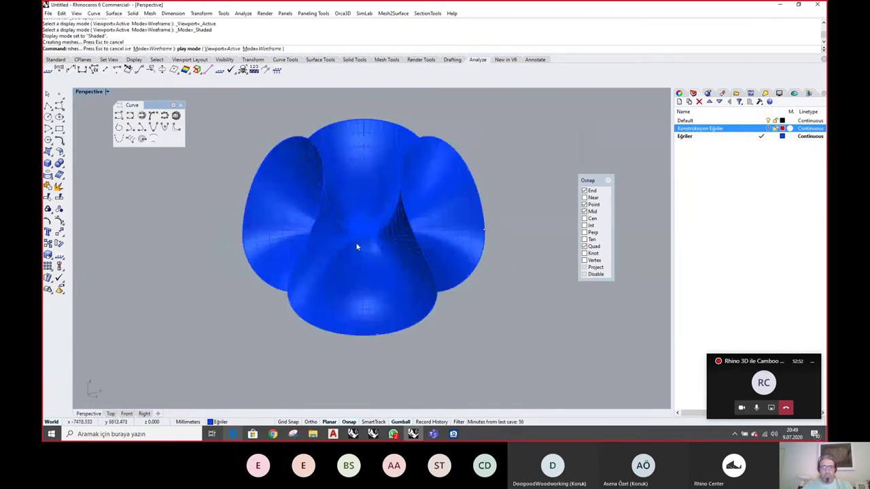
Inspect the network surface where it converges at the centre and delete the surface
scroll(360, 241, "up", 8)
mouse_move(360, 242)
right_mouse_down()
mouse_move(390, 210)
mouse_move(382, 223)
mouse_move(367, 208)
mouse_move(390, 223)
mouse_move(417, 224)
mouse_move(361, 249)
mouse_move(359, 258)
mouse_move(349, 225)
mouse_move(358, 182)
right_mouse_up()
scroll(369, 208, "down", 10)
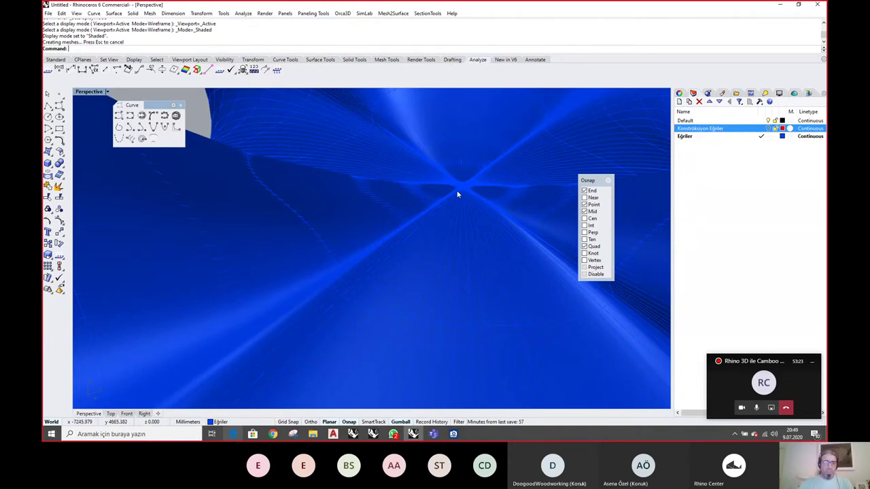
left_click(337, 220)
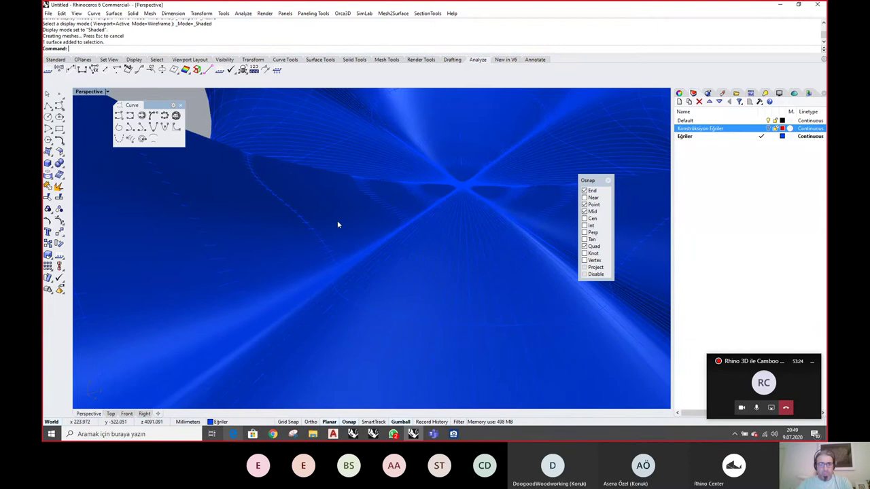
key("Delete")
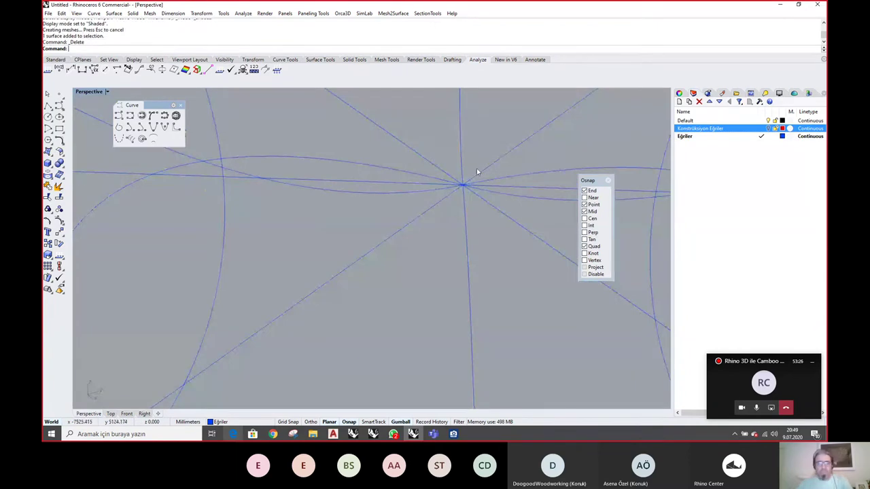
Draw a circle about 759 mm in diameter in the Top view, centred on the point where all the ribs meet
right_click_drag(462, 184, 450, 334)
left_click(47, 117)
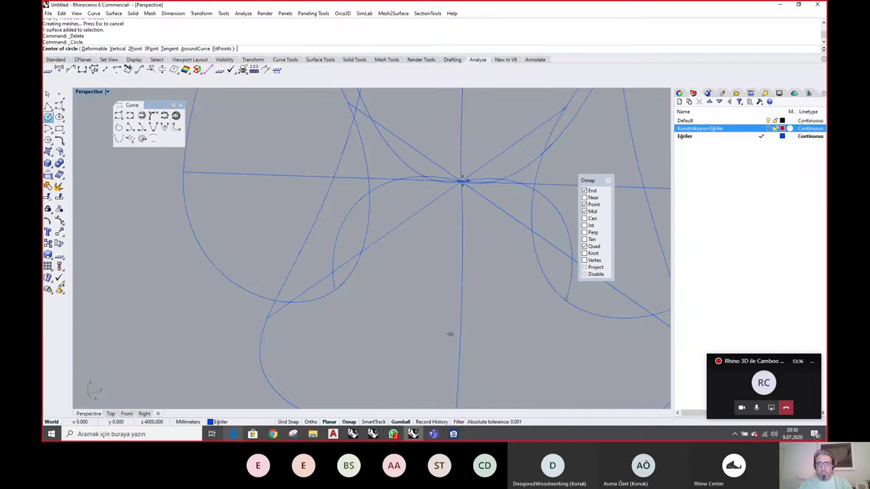
left_click(462, 182)
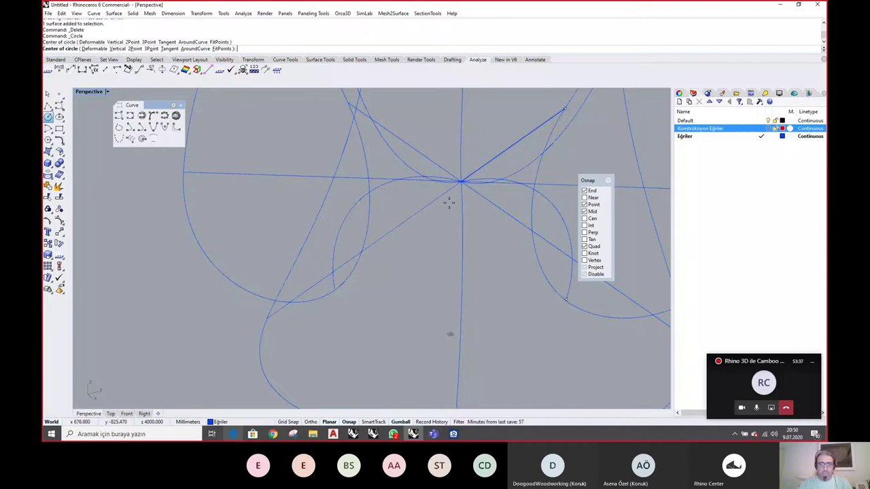
left_click(111, 413)
scroll(391, 180, "up", 4)
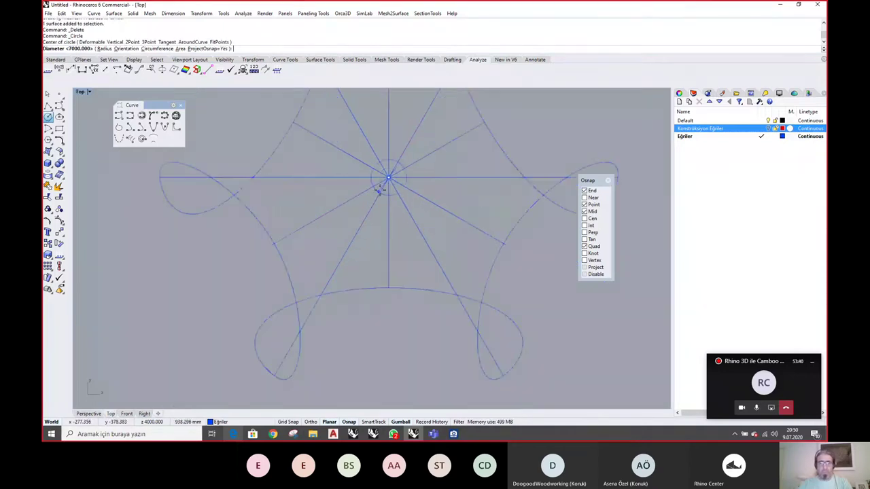
scroll(395, 178, "up", 4)
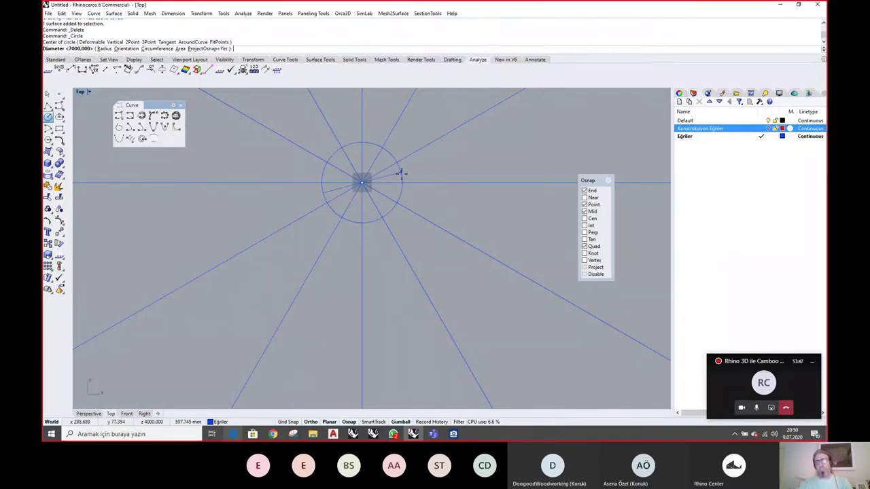
scroll(400, 174, "down", 4)
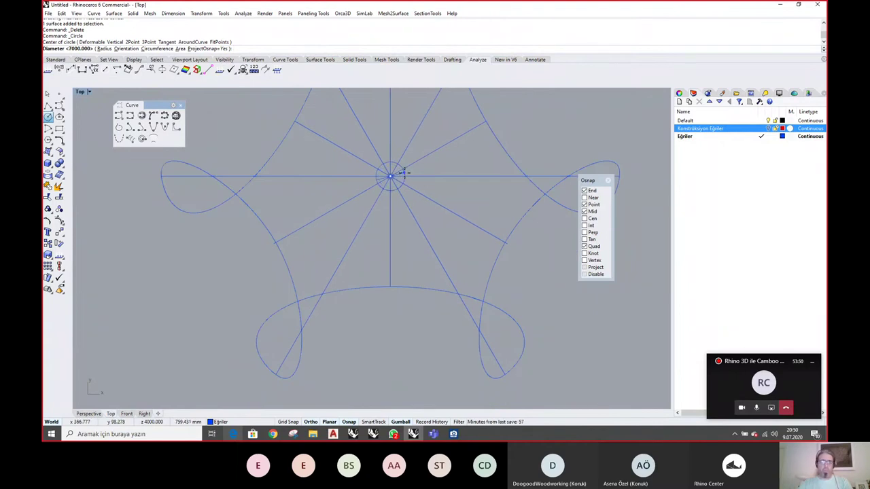
left_click(405, 174)
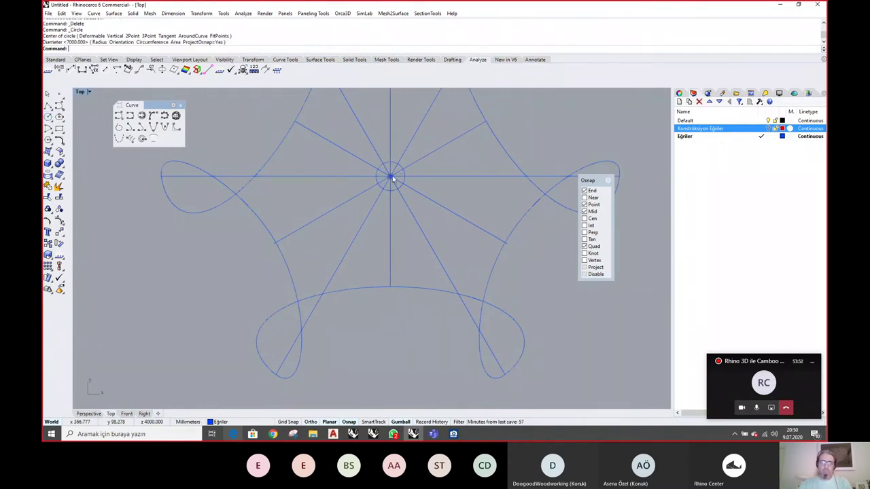
Trim away all the radial line and rib segments inside the central circle, using the circle as the cutting object
scroll(392, 179, "up", 5)
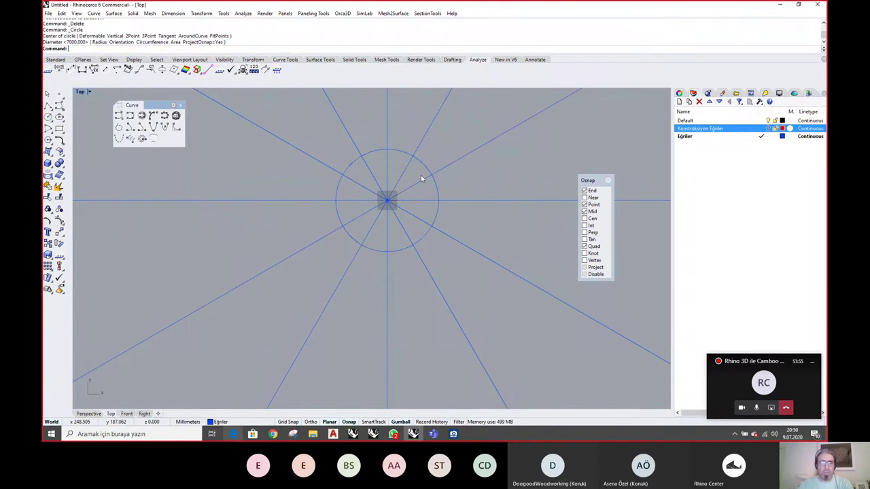
left_click(48, 197)
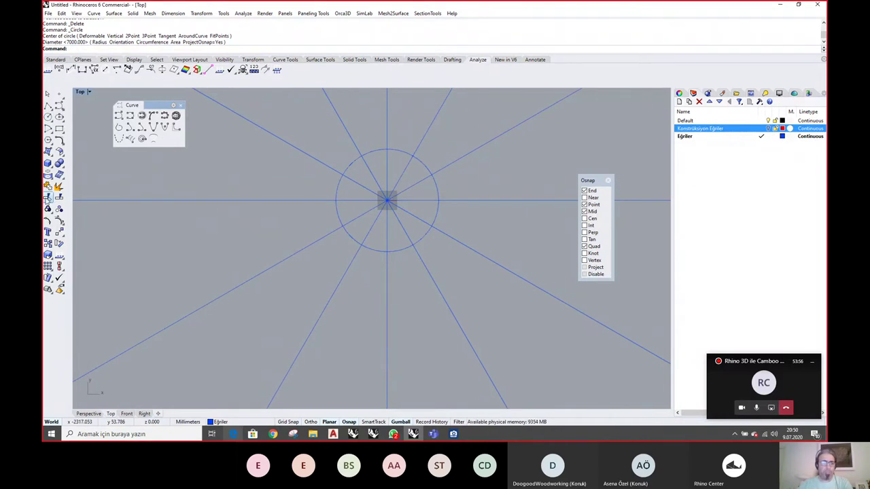
left_click(421, 170)
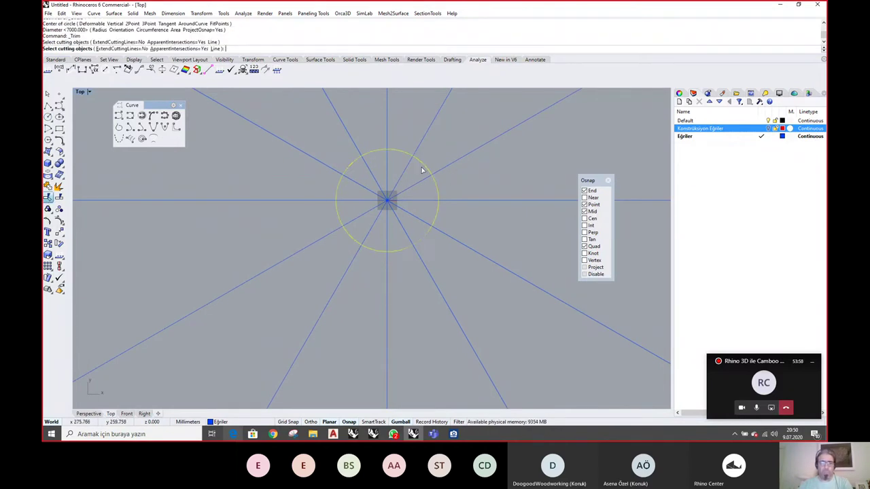
right_click(406, 217)
left_click_drag(409, 223, 367, 191)
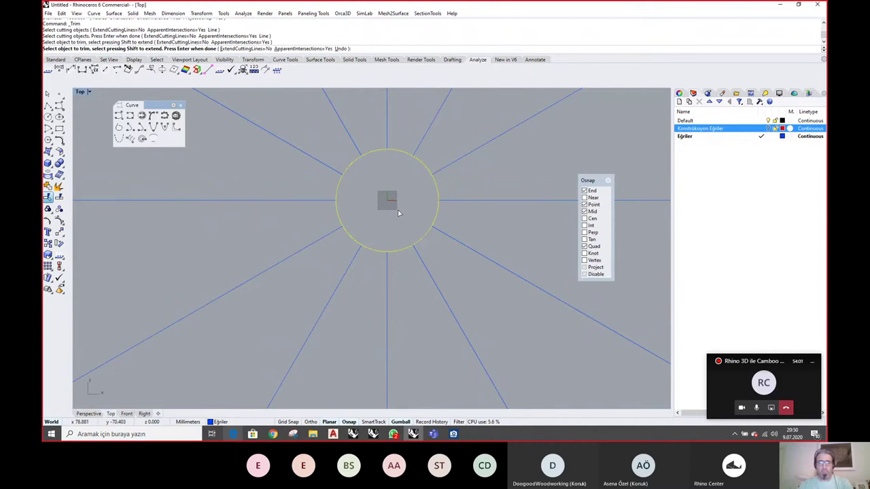
key("Return")
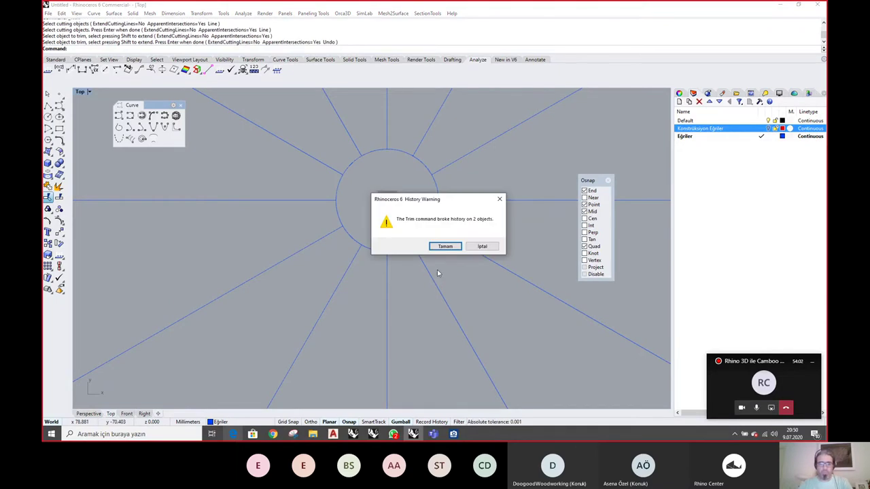
left_click(444, 247)
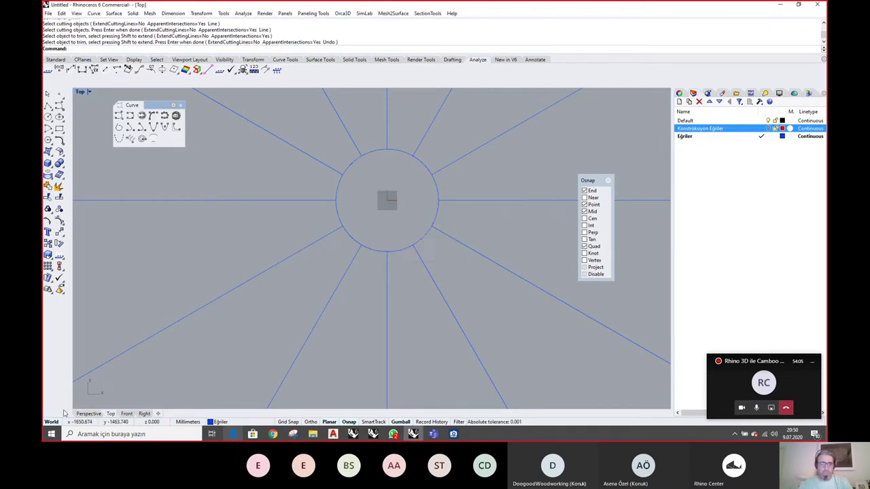
In the Perspective view, display the control points of the three curved ribs whose inner ends lie above the central circle
left_click(87, 413)
right_click_drag(504, 230, 460, 222)
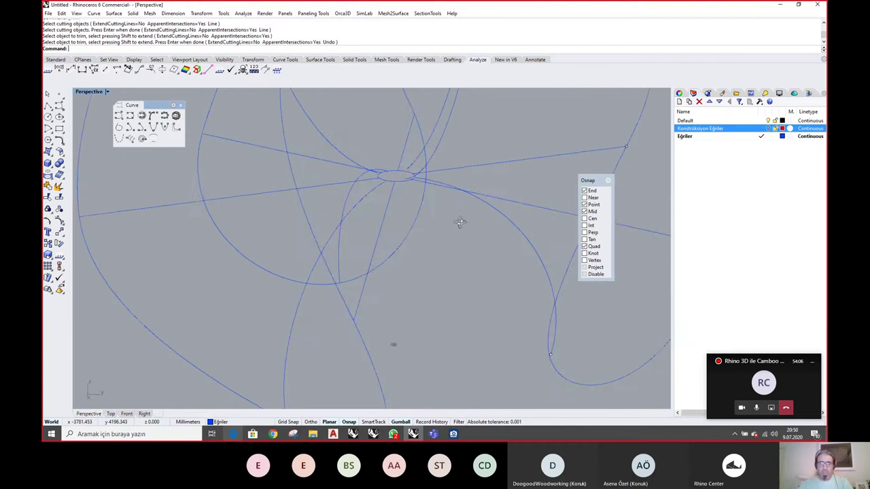
scroll(459, 222, "up", 6)
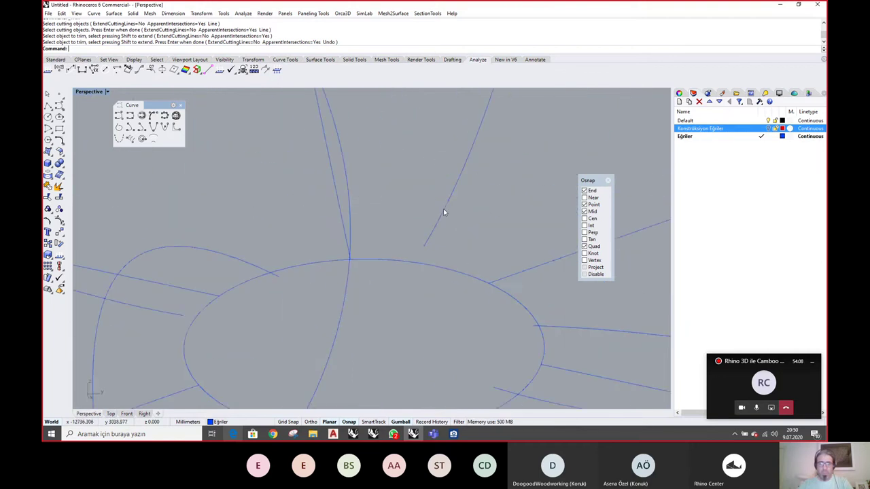
left_click(438, 219)
left_click(500, 389)
right_click_drag(500, 388, 517, 229)
left_click(202, 194, "shift")
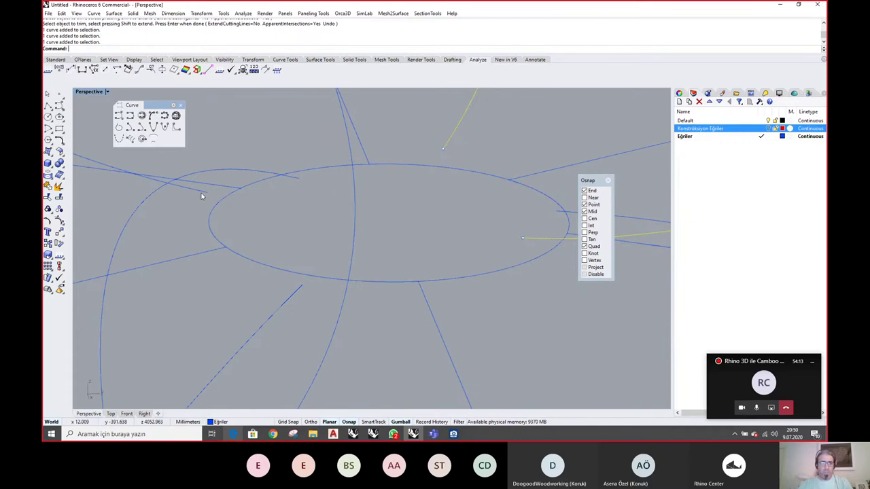
Move the inner control points of these three ribs together vertically down to the height of the central circle's centre, leaving the circle out
scroll(400, 246, "down", 7)
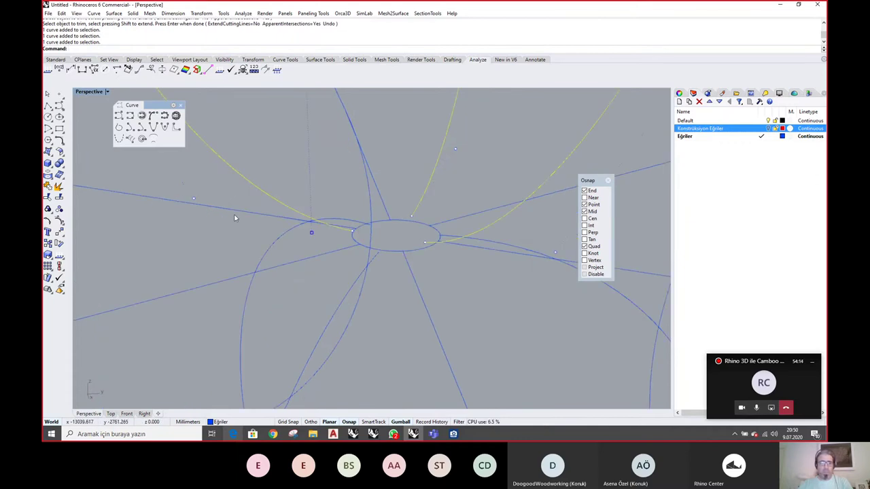
scroll(312, 199, "down", 3)
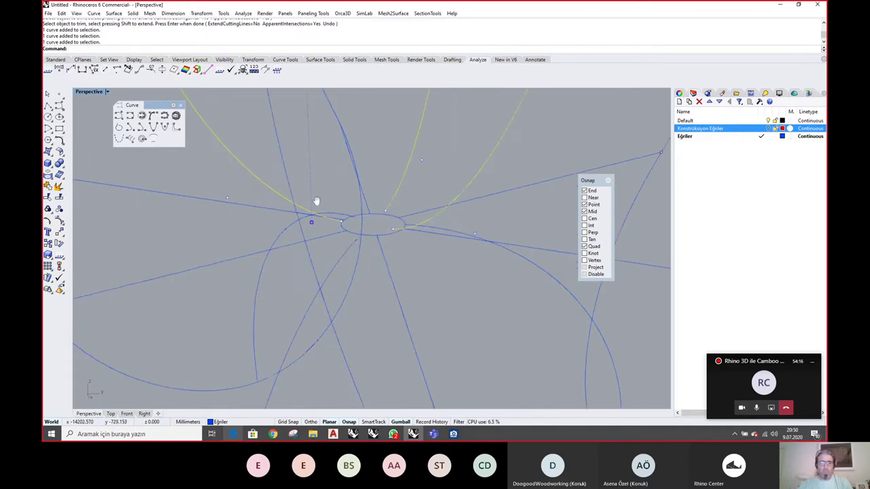
left_click_drag(201, 169, 531, 284)
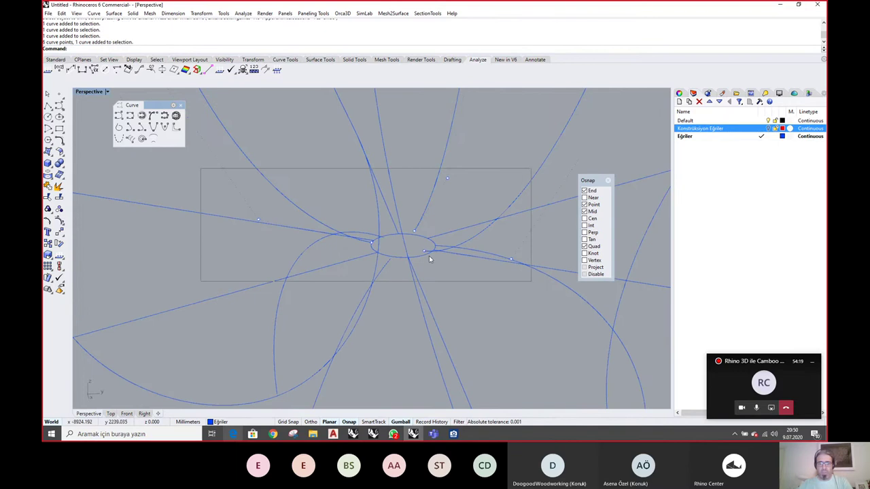
scroll(424, 248, "up", 3)
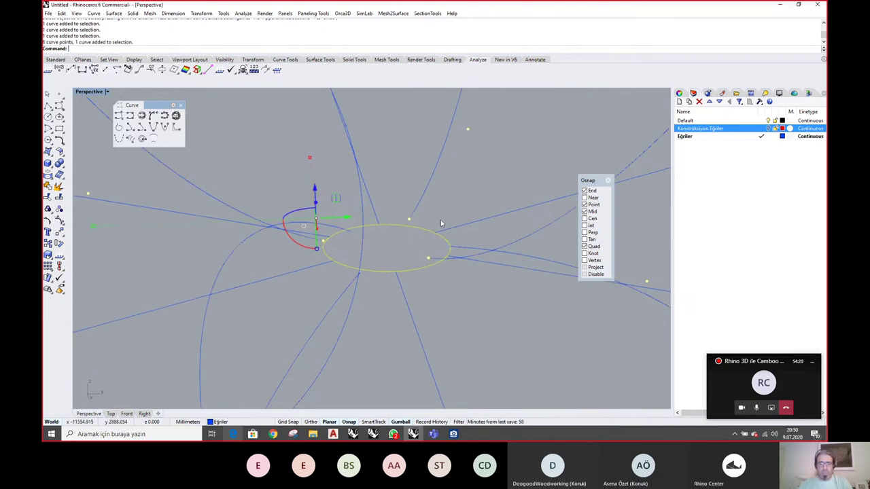
left_click(441, 233, "ctrl")
type("M")
key("Return")
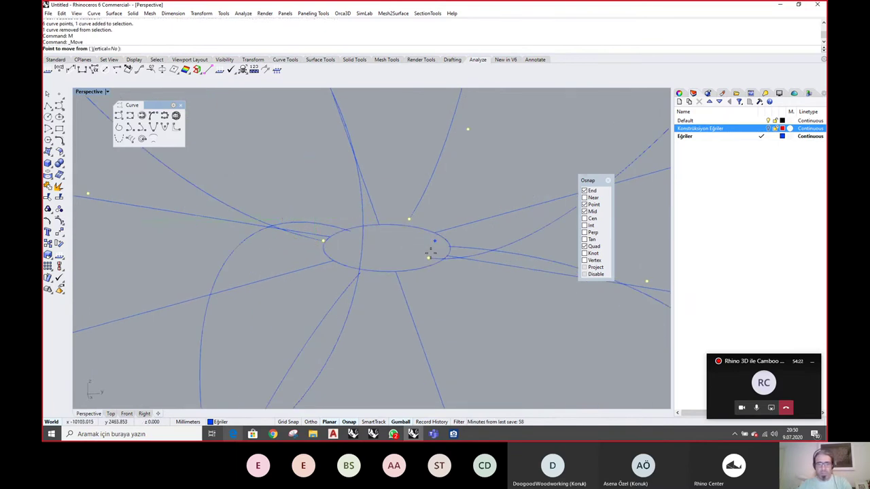
left_click(428, 257)
left_click(428, 257, "ctrl")
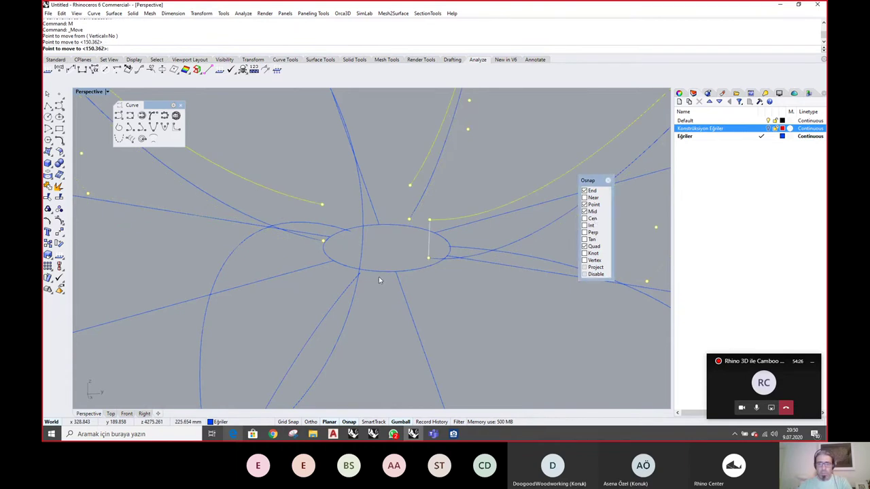
type("cen")
key("Return")
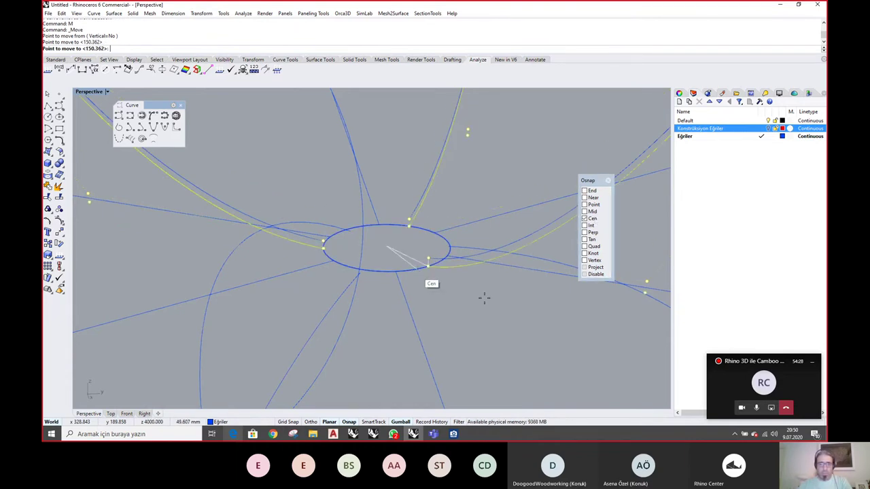
left_click(482, 299)
left_click(483, 301)
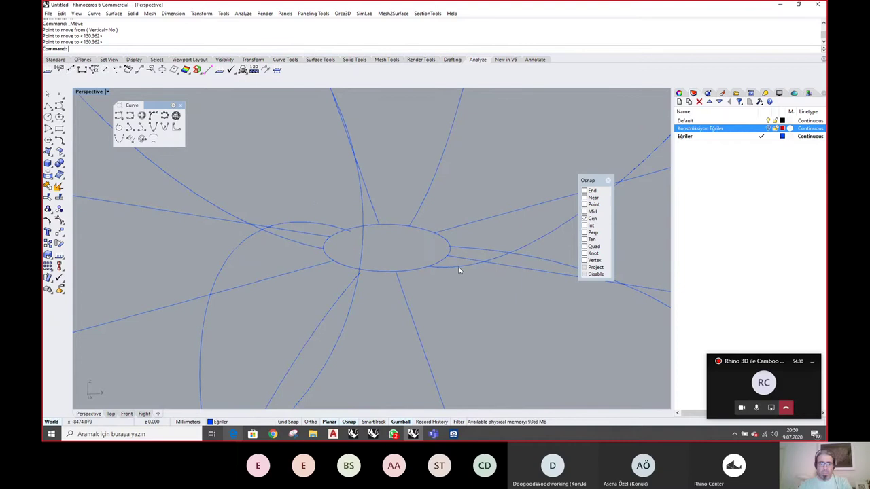
Display the control points of the other three arched ribs, whose inner ends lie below the central circle
left_click(335, 228)
mouse_move(339, 236)
right_mouse_down()
mouse_move(361, 229)
mouse_move(352, 236)
right_mouse_up()
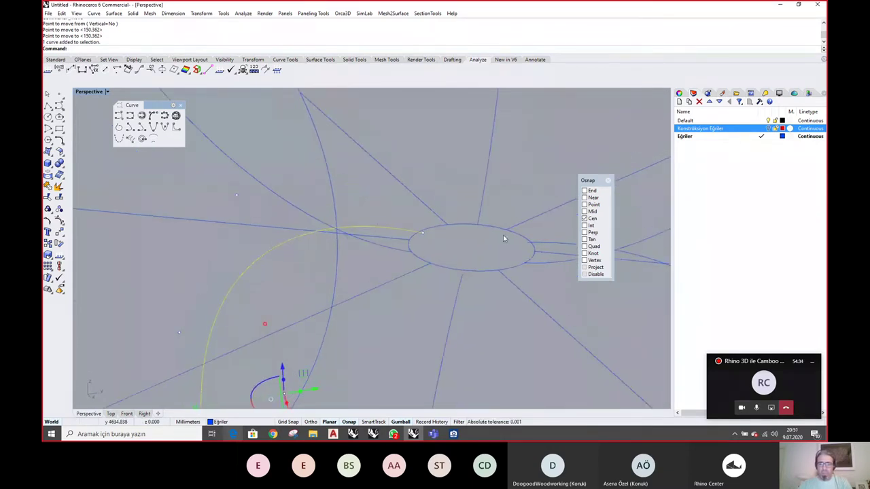
left_click(555, 243)
left_click(445, 298)
right_click_drag(442, 297, 289, 251)
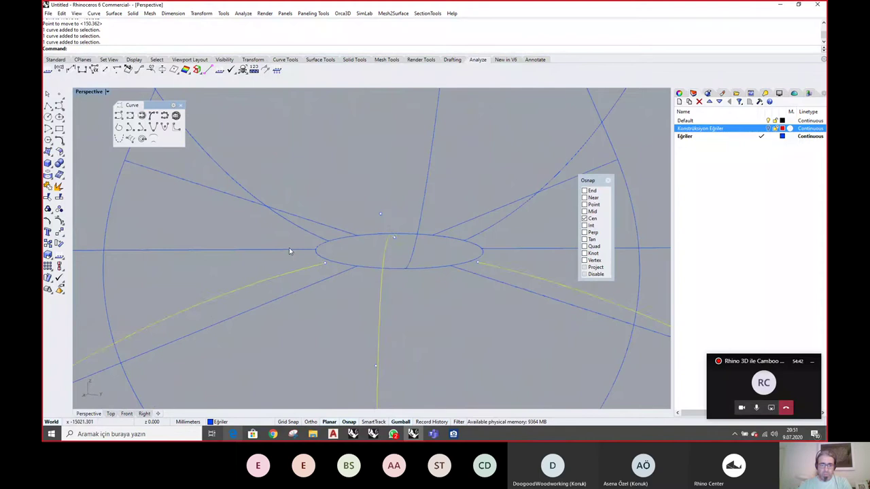
Move the inner end point of the first arched rib vertically up to the circle's height, using the End and Cen snaps
left_click(324, 265)
scroll(341, 271, "up", 2)
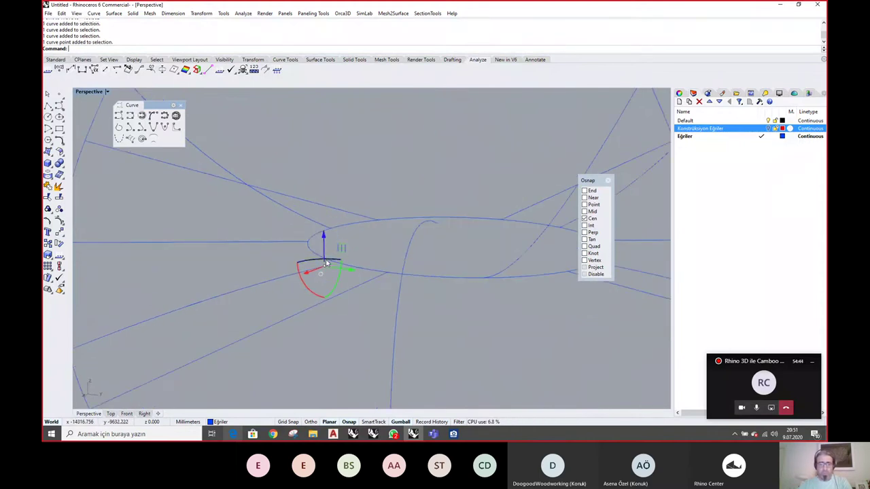
type("M")
key("Return")
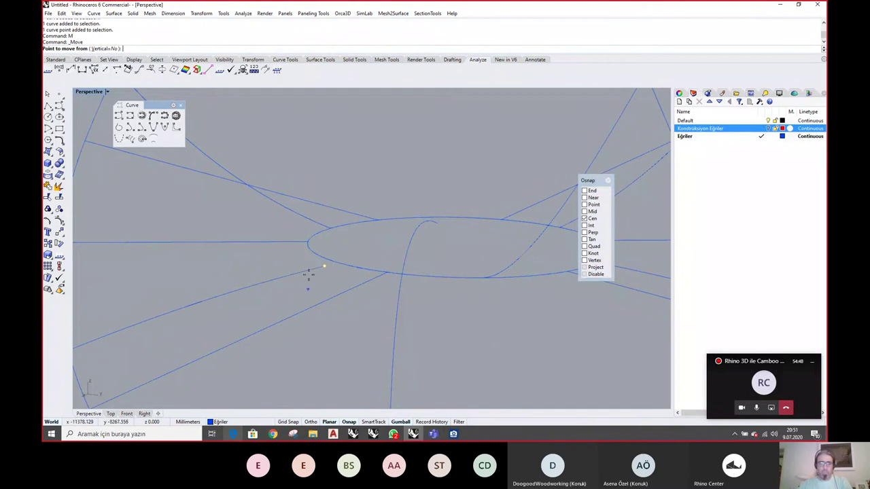
left_click(324, 266)
left_click(584, 190)
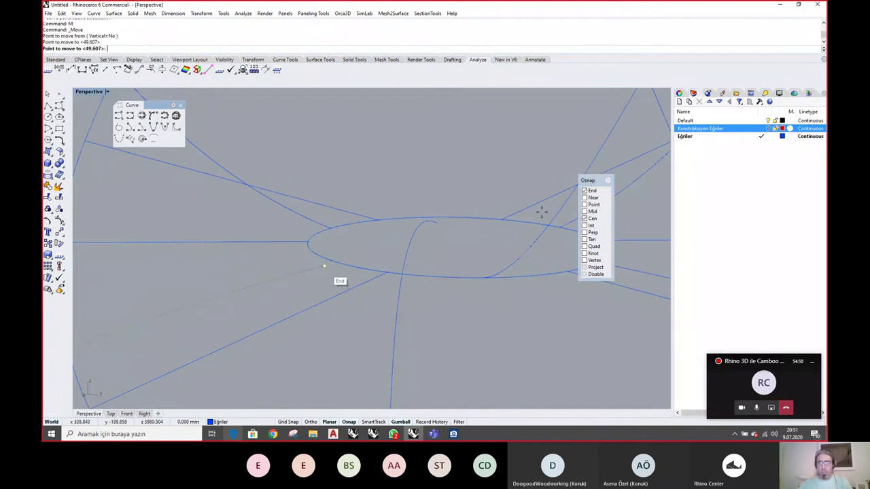
left_click(463, 278)
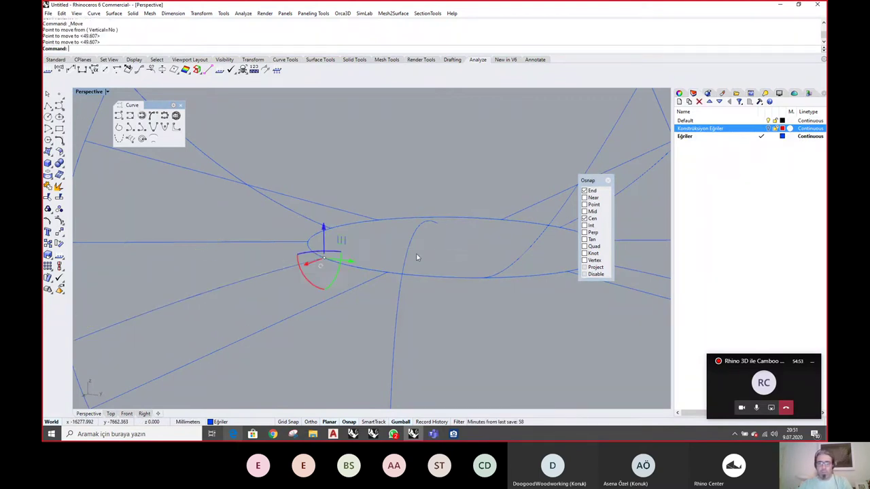
Raise the second arched rib's inner end point vertically to the height of the central circle
right_click_drag(401, 260, 404, 261)
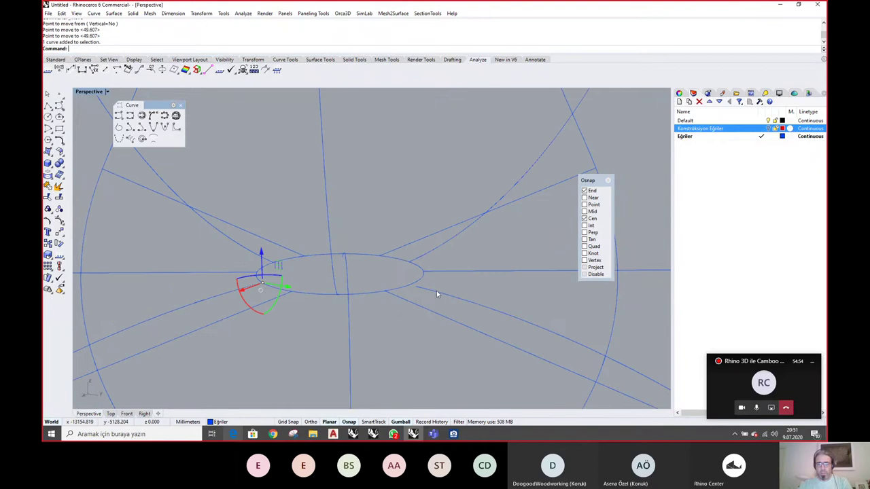
left_click(436, 291)
left_click(417, 288)
key("Return")
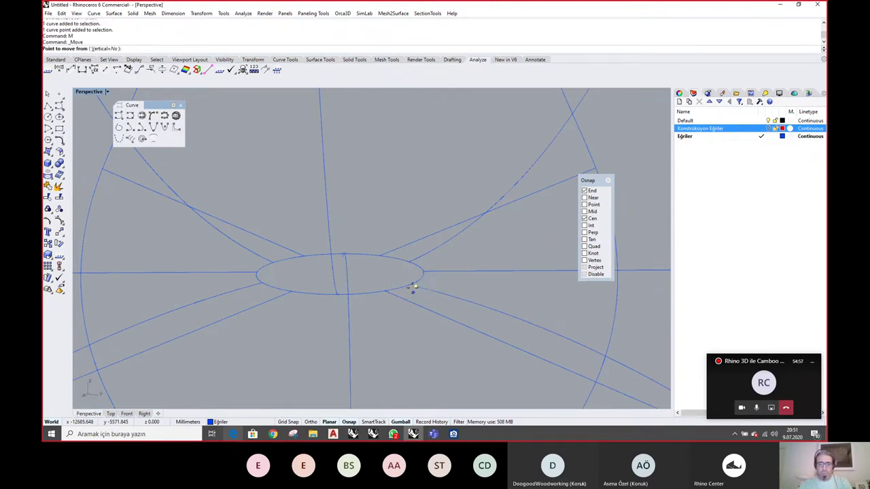
left_click(416, 289)
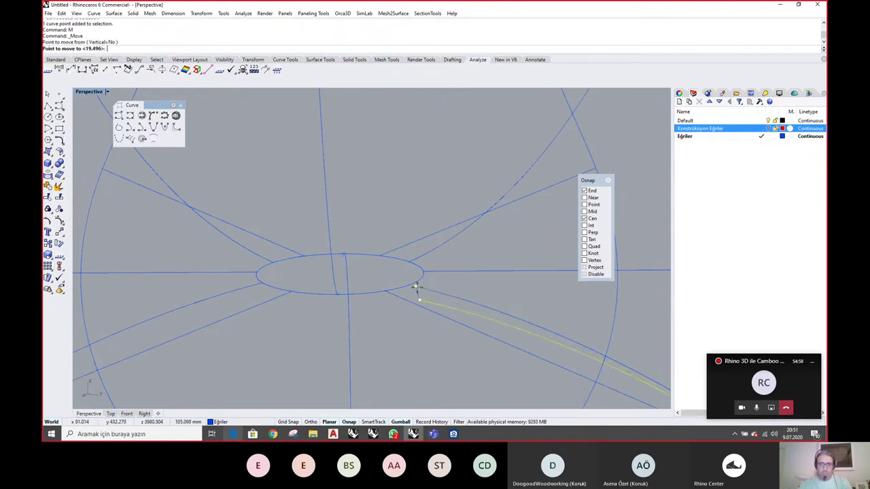
left_click(408, 287)
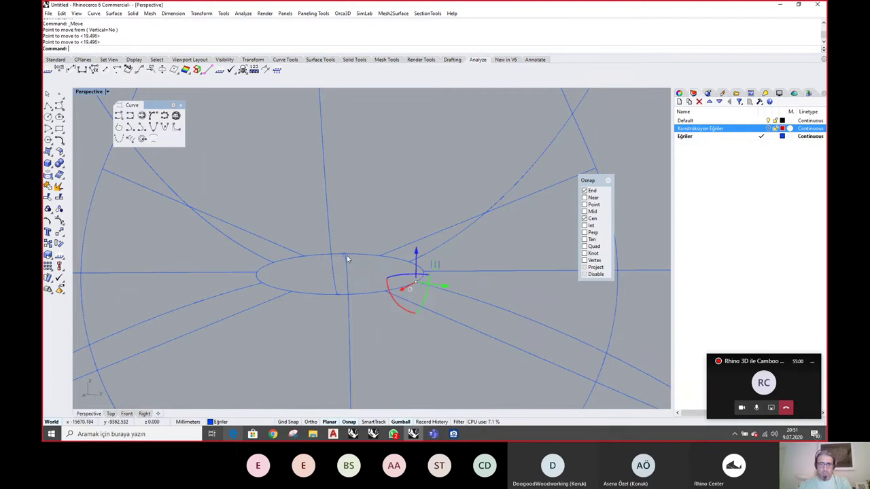
Raise the third arched rib's inner end point vertically so that it also lies level with the central circle
right_click_drag(345, 264, 193, 262)
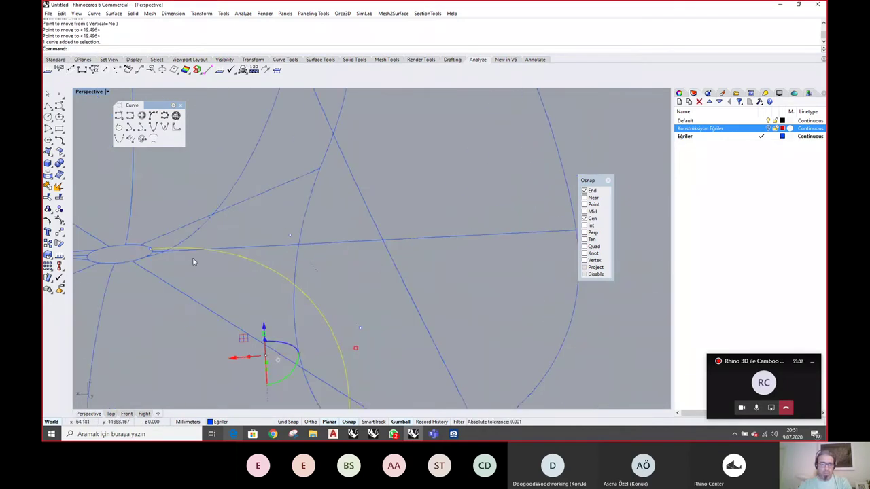
right_click_drag(354, 260, 292, 260)
scroll(361, 256, "up", 7)
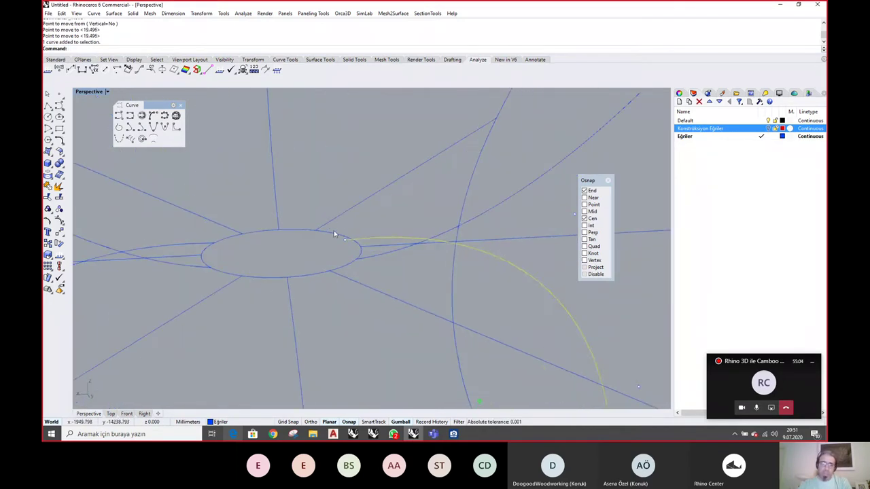
left_click(345, 239)
type("M")
key("Return")
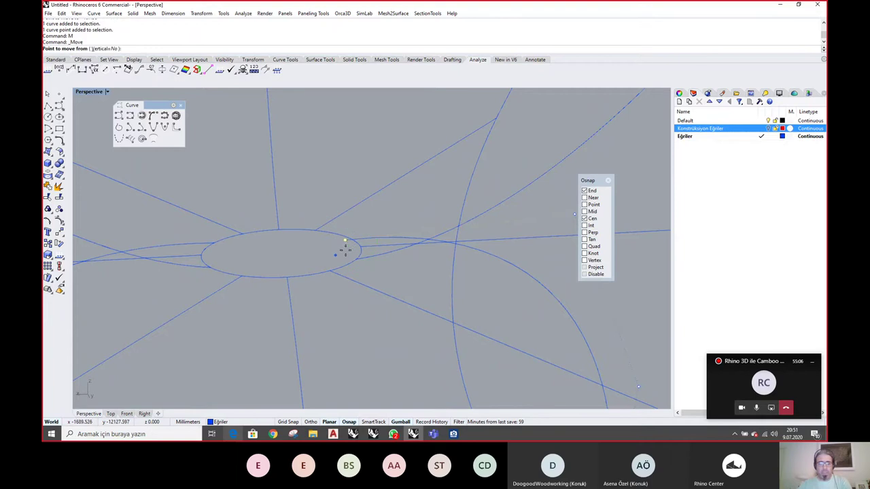
left_click(344, 241)
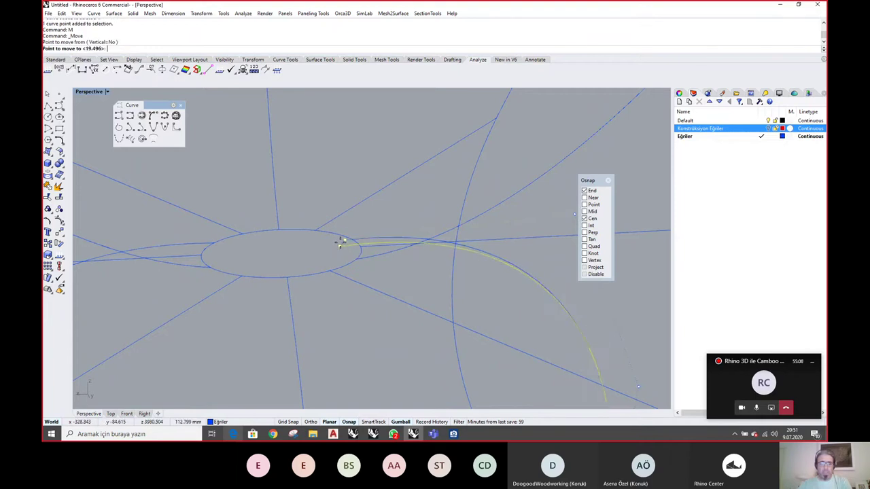
left_click(345, 241, "ctrl")
left_click(350, 266)
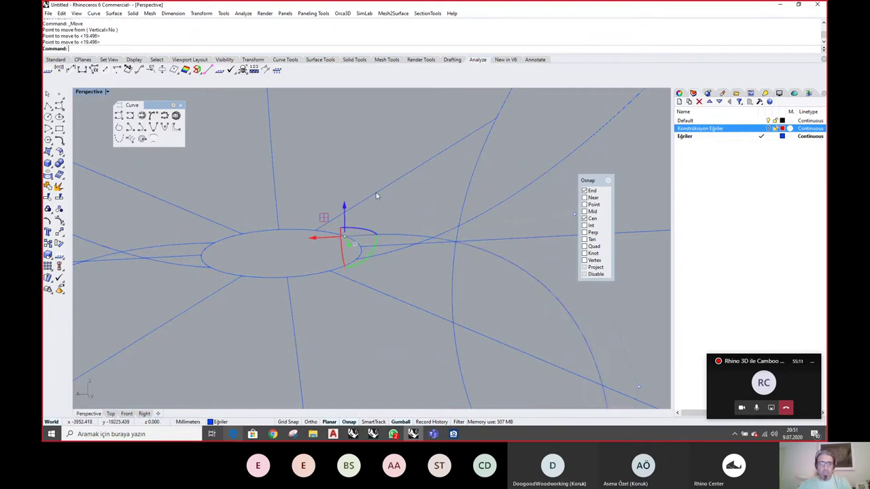
scroll(374, 216, "down", 5)
scroll(375, 218, "down", 8)
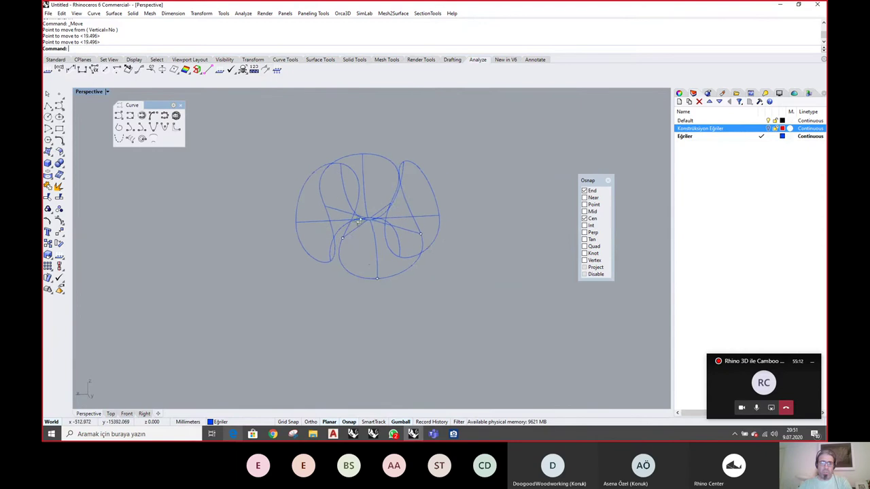
right_click_drag(374, 219, 380, 255)
scroll(358, 259, "up", 4)
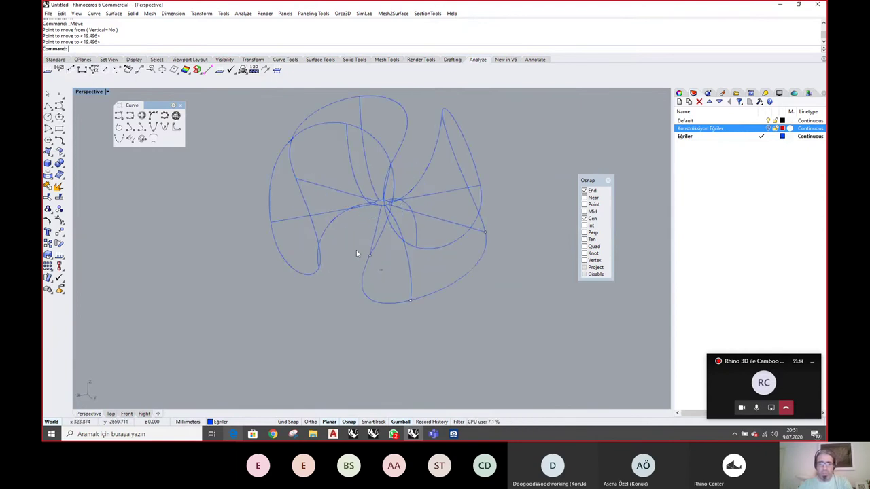
left_click_drag(356, 241, 429, 316)
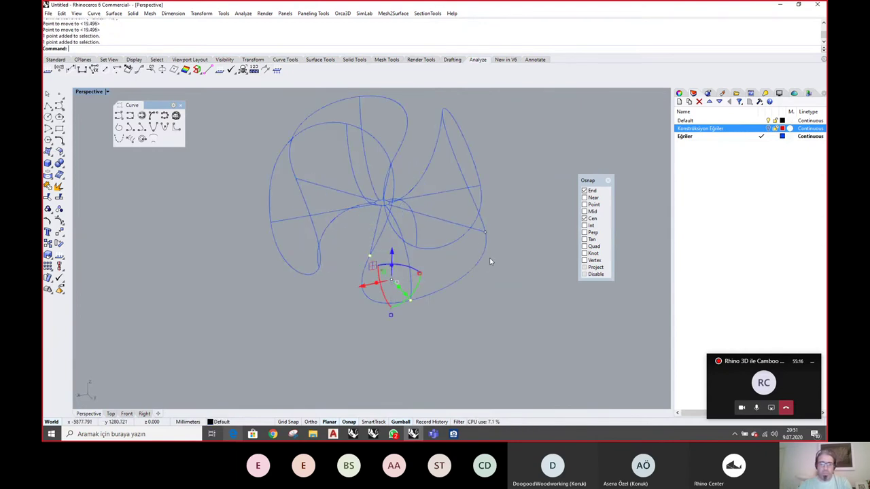
left_click(478, 227, "shift")
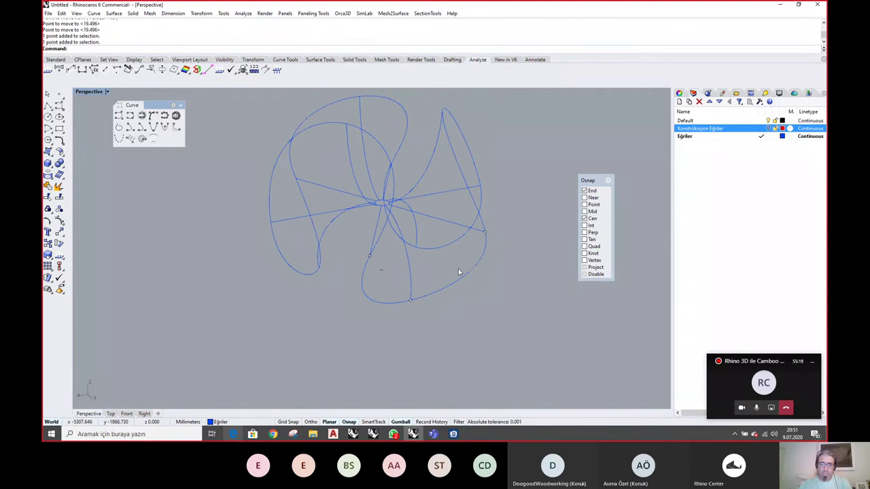
Start a surface from curve network using all the ribs, the outer curves and the central circle
right_click_drag(469, 299, 505, 258)
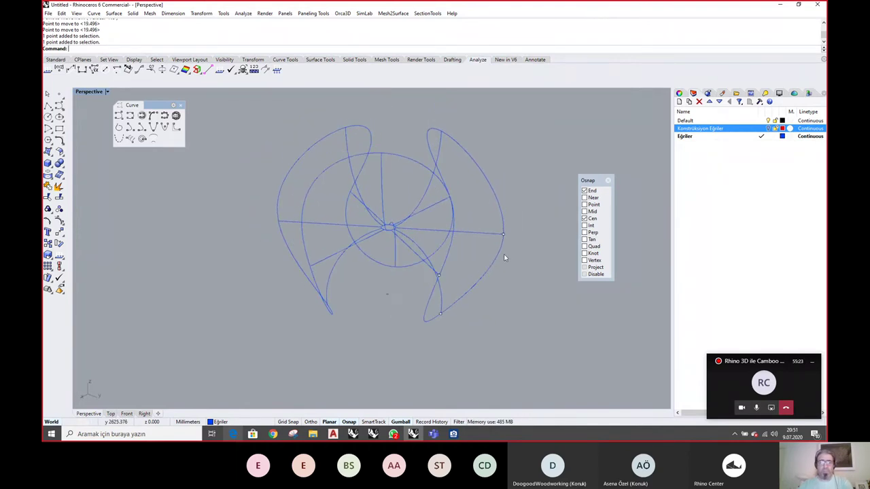
right_click(511, 34)
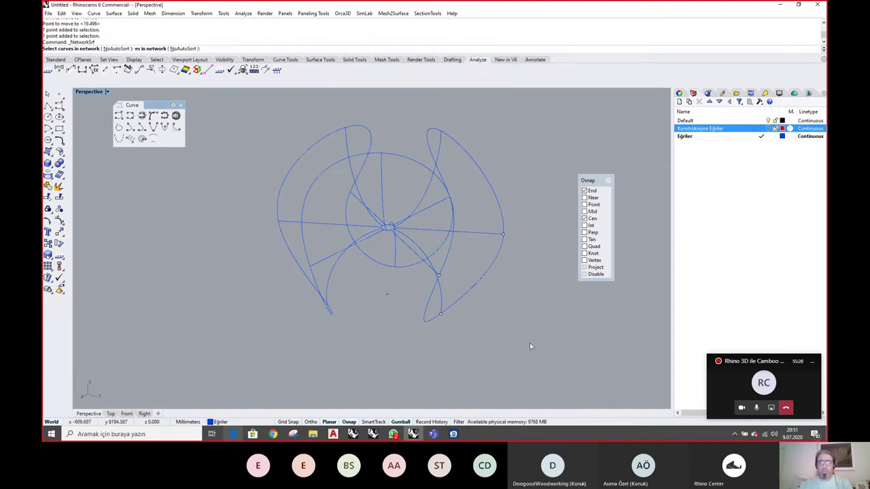
left_click_drag(529, 348, 279, 127)
key("Return")
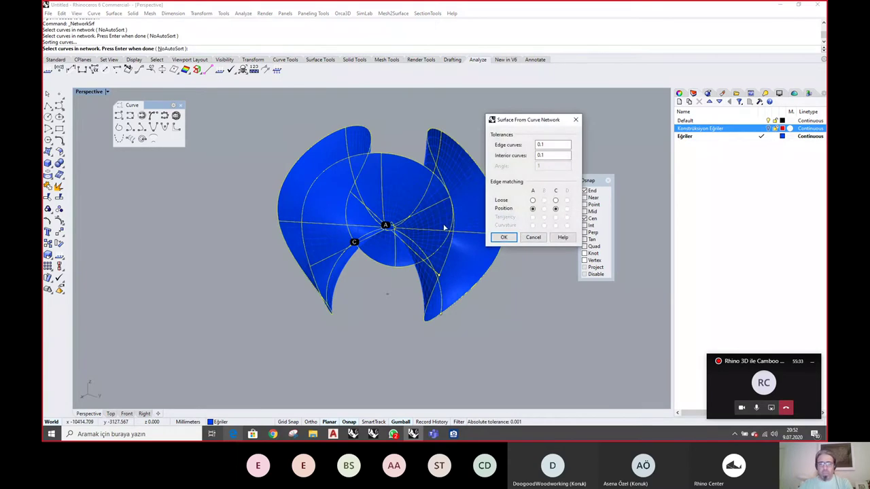
Try network surface tolerances of 0.001 for the edge curves and 0.01 for the interior curves
right_click_drag(445, 227, 352, 247)
scroll(351, 247, "up", 9)
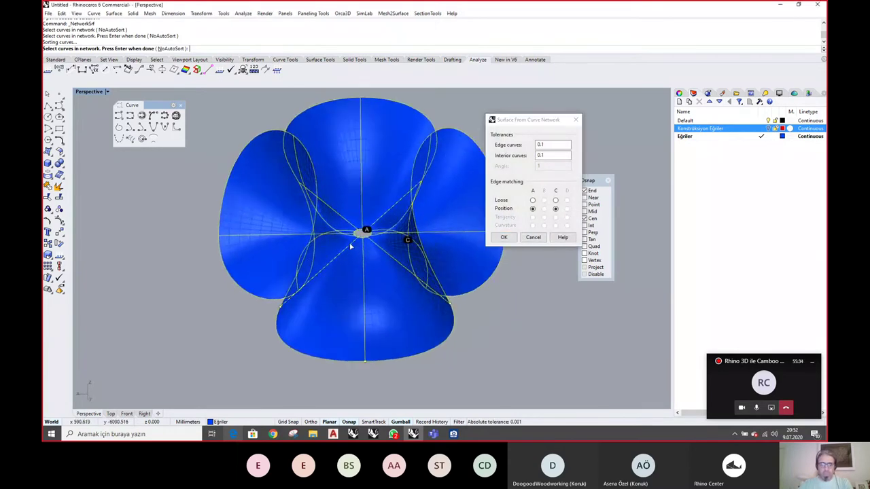
scroll(352, 246, "up", 3)
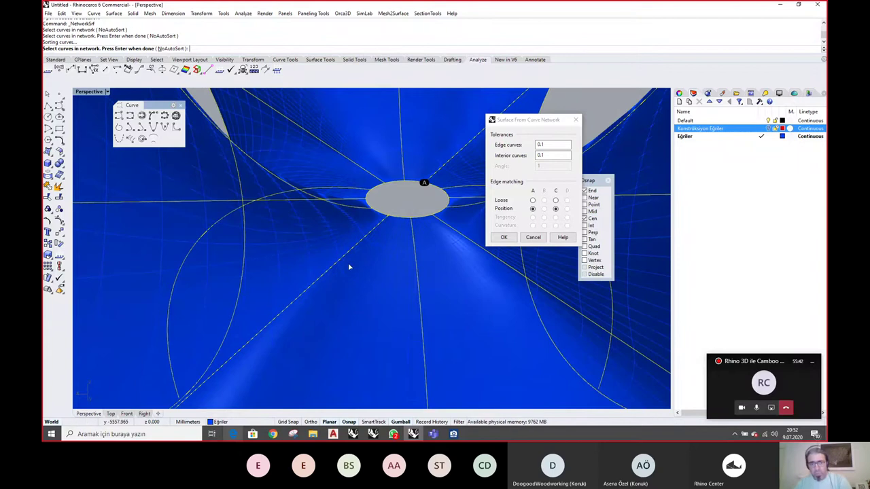
scroll(357, 245, "down", 6)
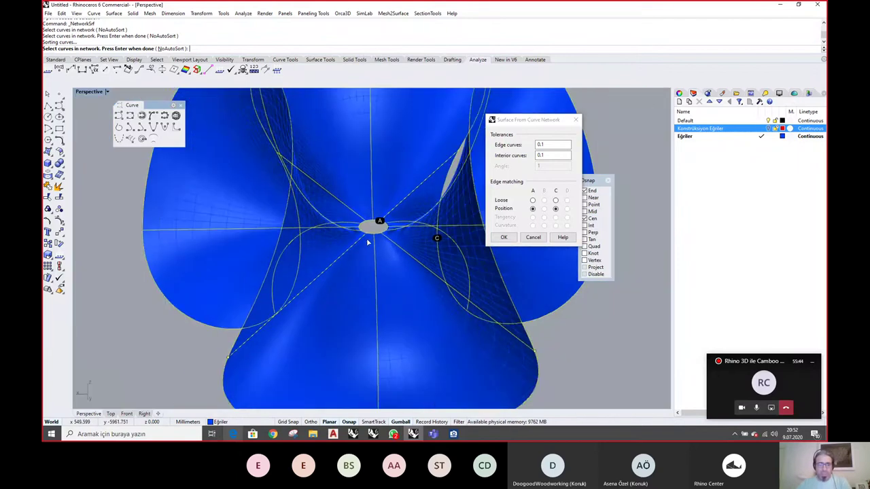
right_click_drag(378, 251, 360, 229)
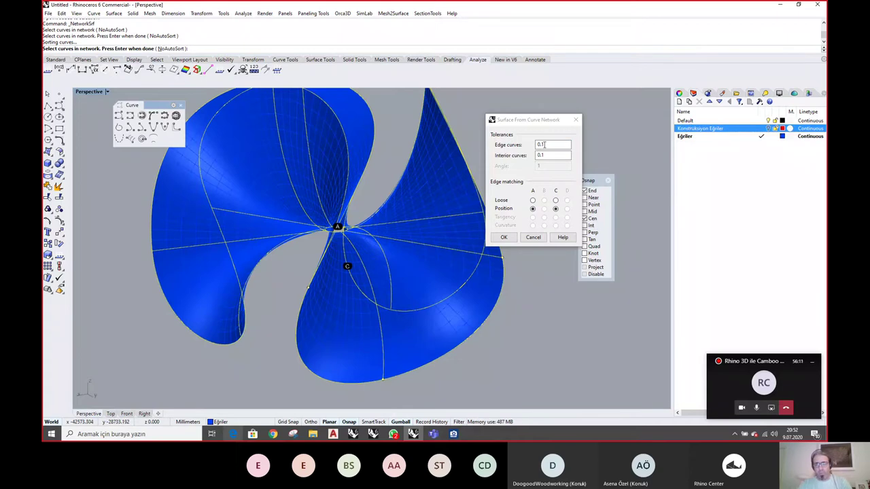
left_click(544, 144)
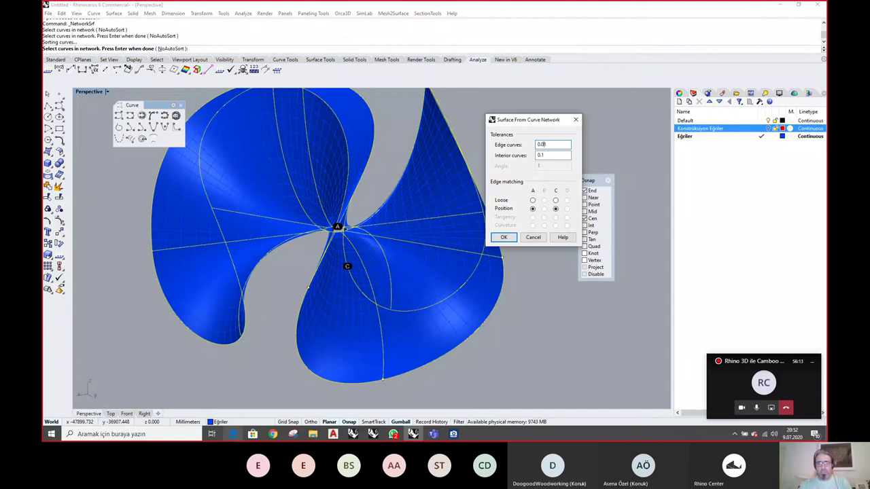
type("1")
left_click(541, 155)
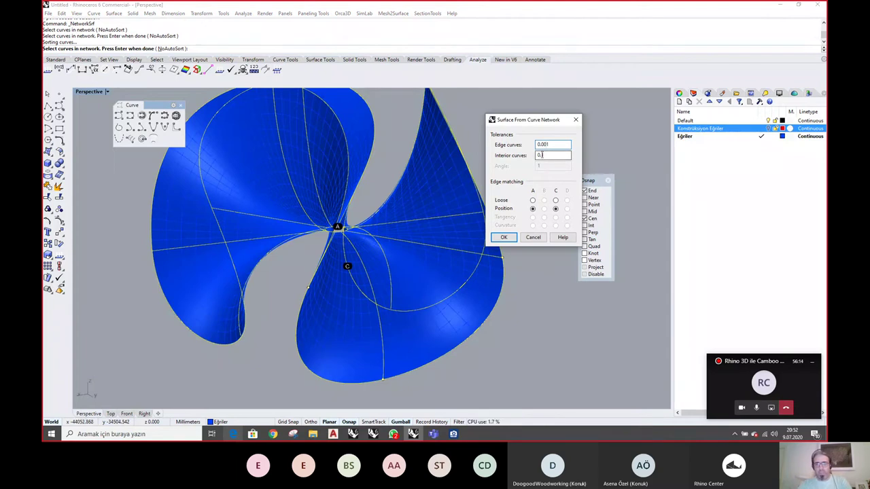
type("01")
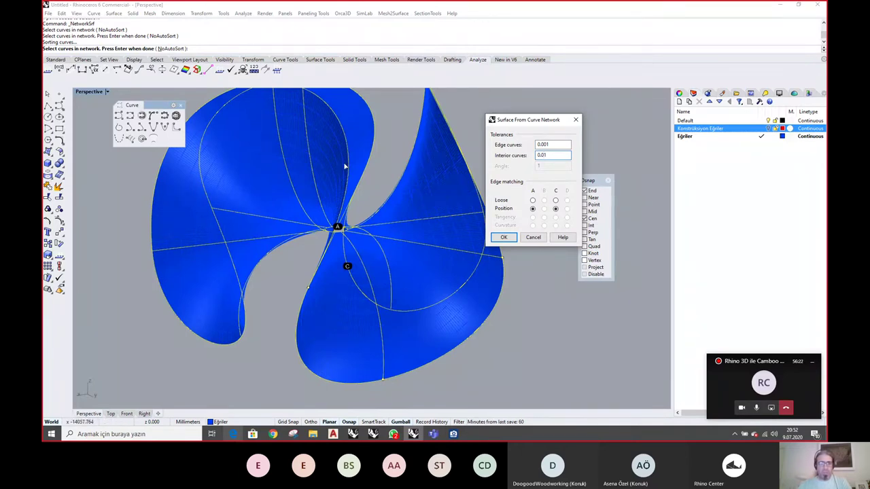
Set both the edge and interior curve tolerances to 0.1 and create the network surface
left_click(541, 156)
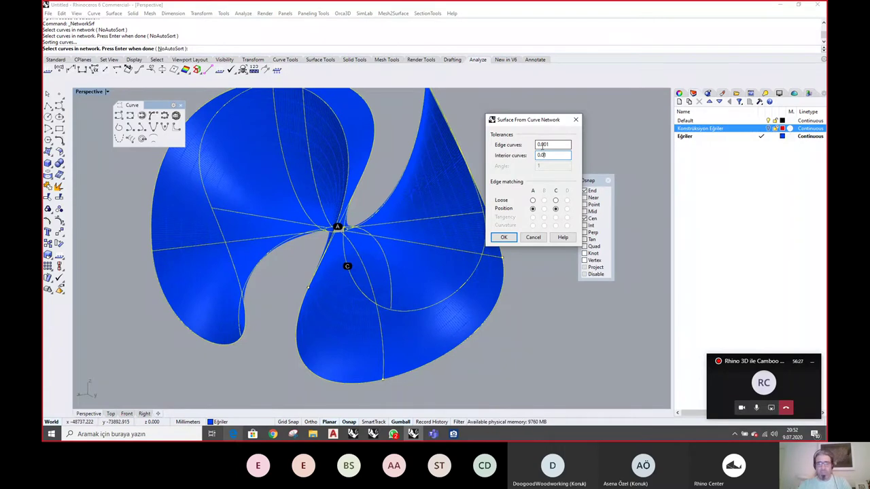
key("shift+Tab")
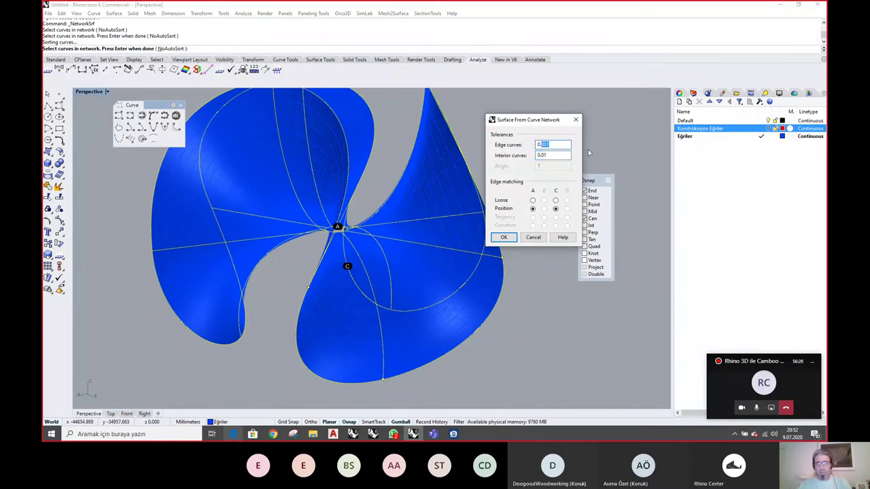
type("0.1")
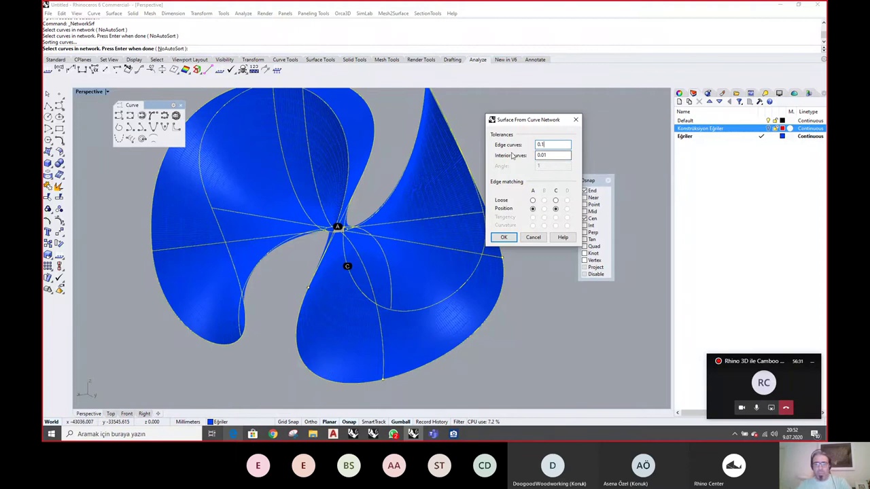
key("Tab")
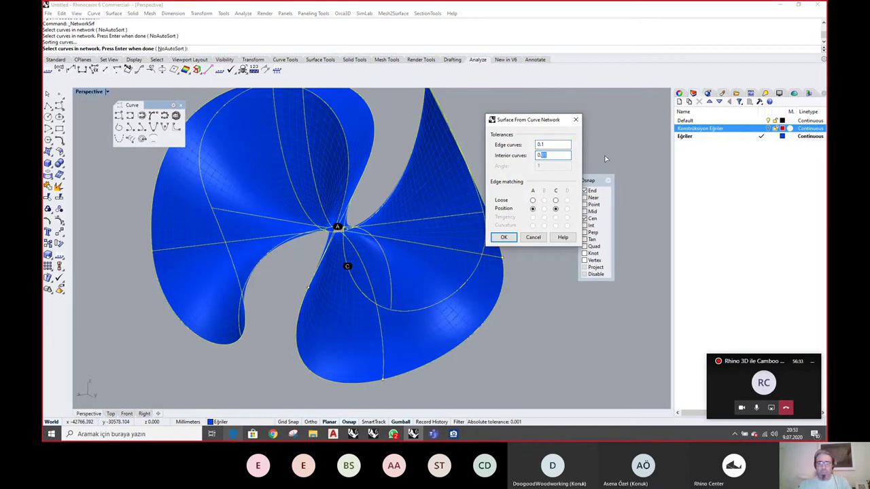
type("0.1")
key("shift+Tab")
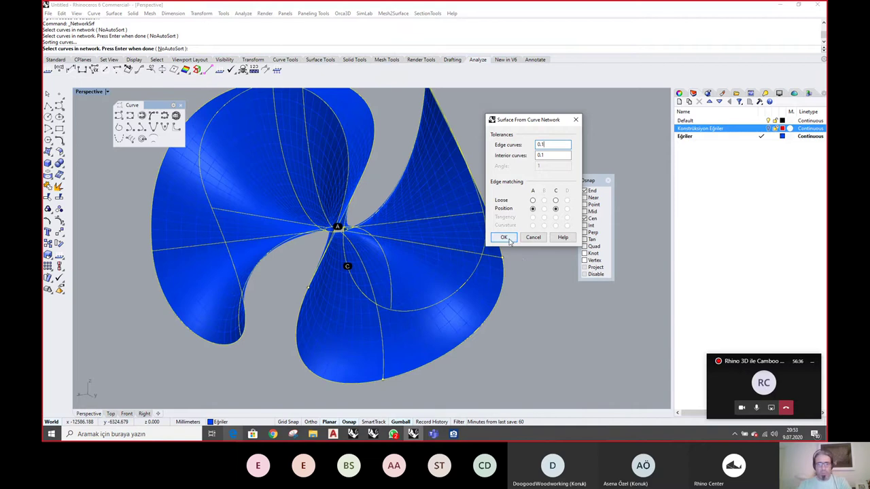
key("Return")
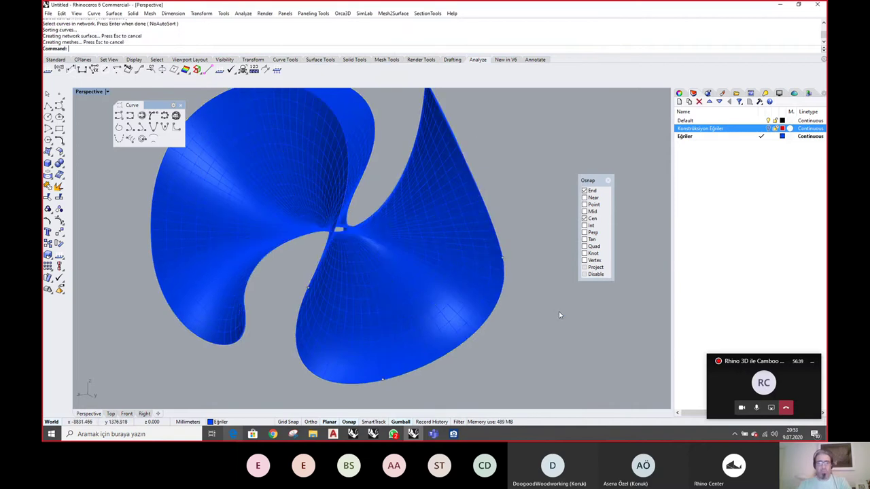
Create a new layer named Yüzey
scroll(459, 254, "down", 3)
right_click_drag(459, 255, 417, 243)
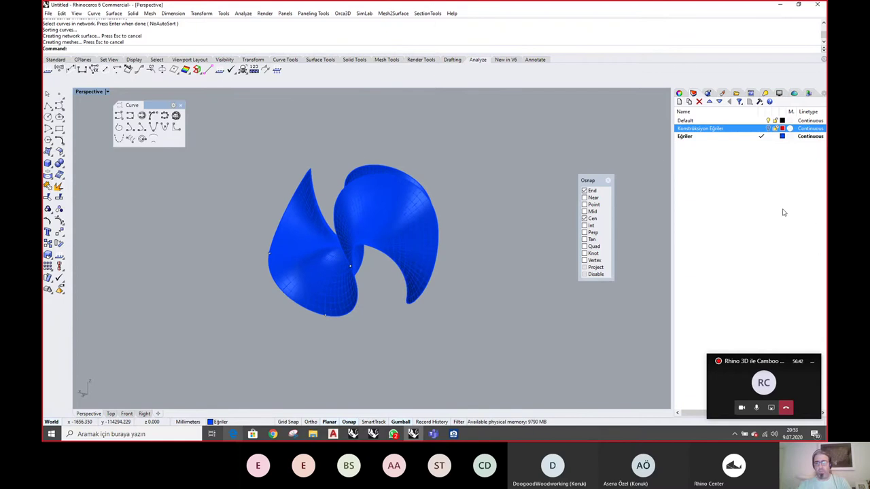
left_click(781, 211)
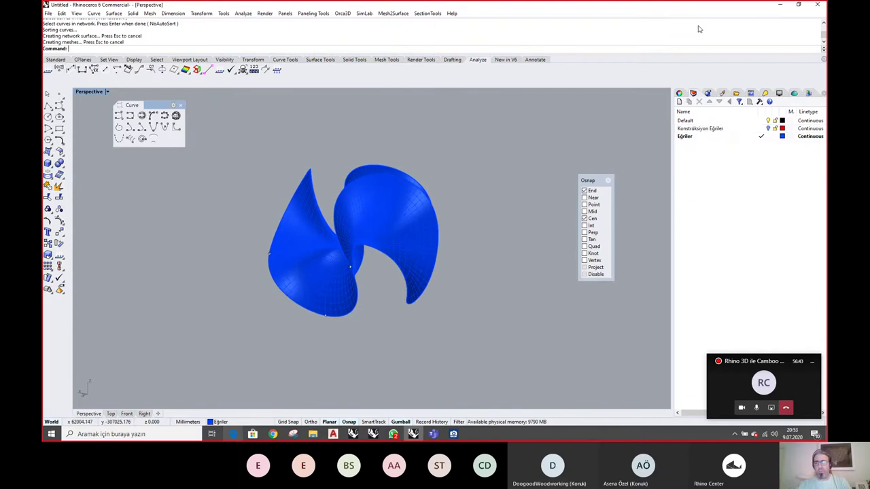
left_click(679, 101)
type("Yüzey")
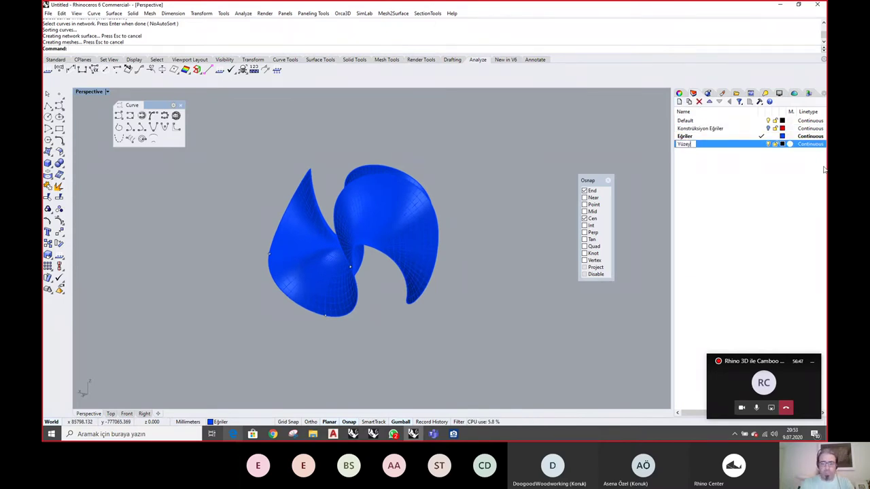
key("Return")
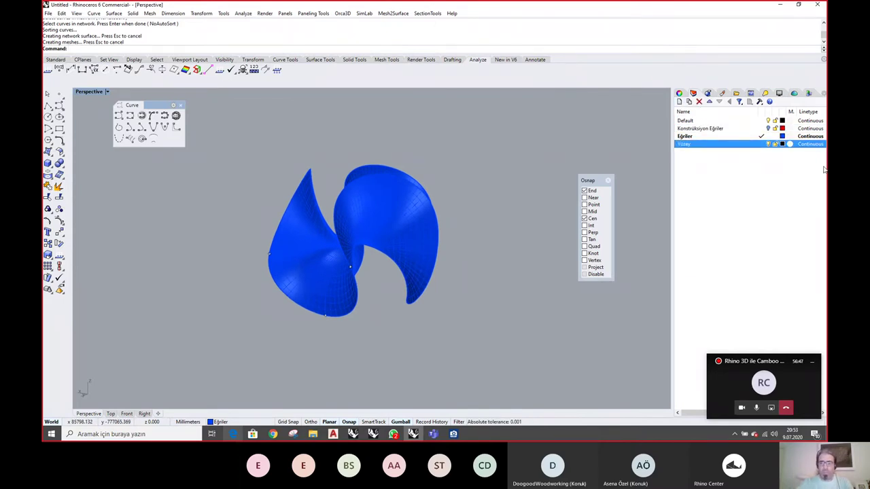
Move the petalled network surface to the Yüzey layer and clear the selection
left_click(392, 208)
right_click(722, 146)
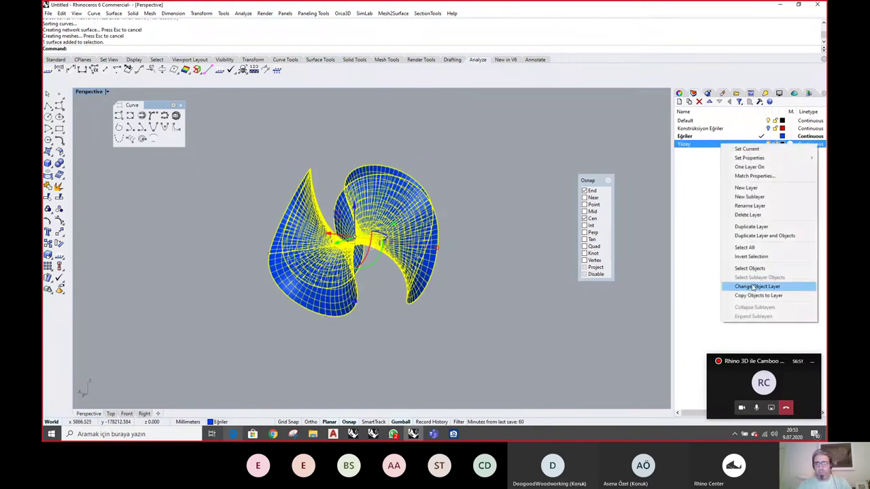
left_click(753, 288)
left_click(518, 214)
Make Default the current layer and hide the Eğriler layer so only the surface is displayed
right_click_drag(496, 178, 440, 210)
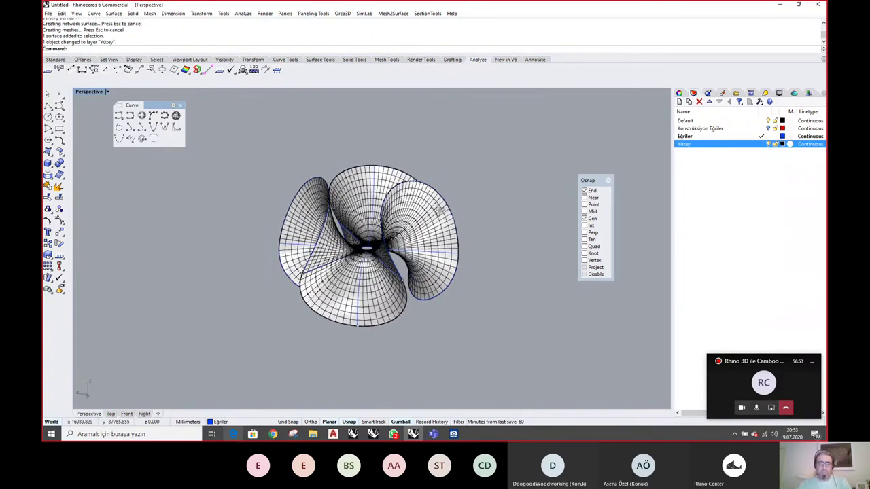
left_click(762, 122)
left_click(766, 136)
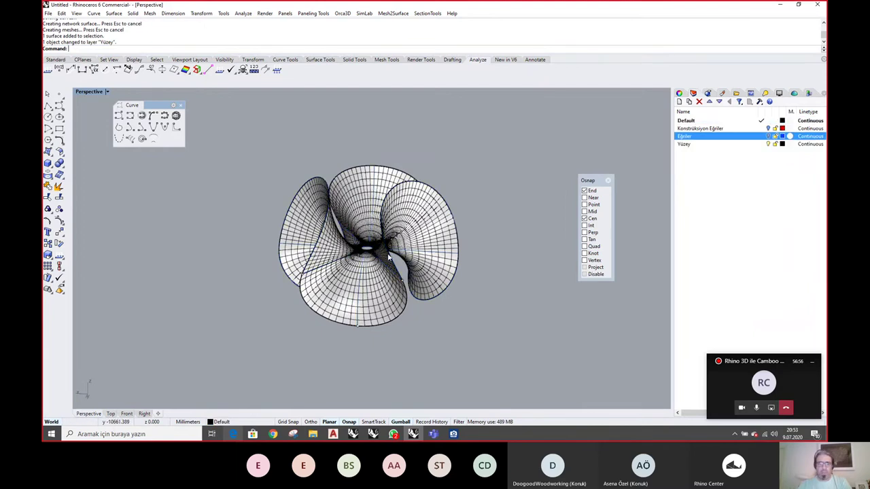
Examine the petalled network surface and its isocurve grid from several sides and up close
scroll(366, 253, "up", 3)
right_click_drag(367, 253, 250, 255)
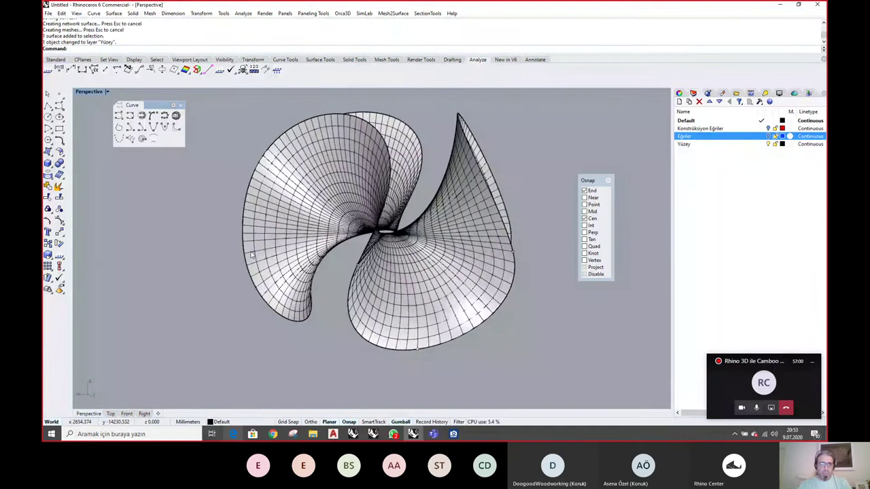
scroll(251, 255, "up", 4)
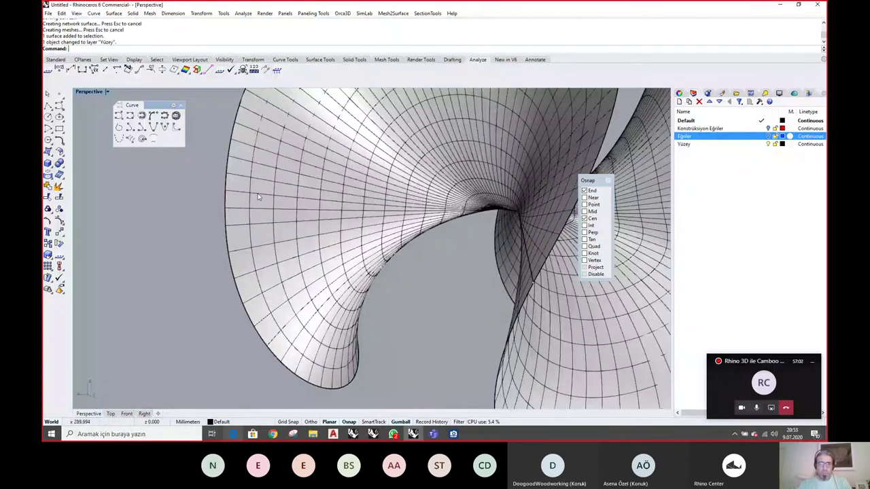
scroll(267, 205, "down", 3)
right_click_drag(282, 202, 329, 217)
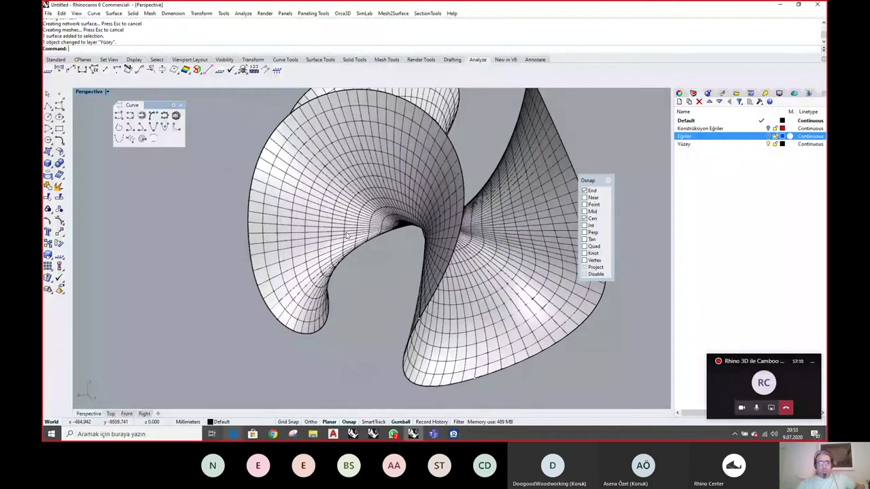
scroll(347, 236, "down", 3)
right_click_drag(348, 236, 491, 228)
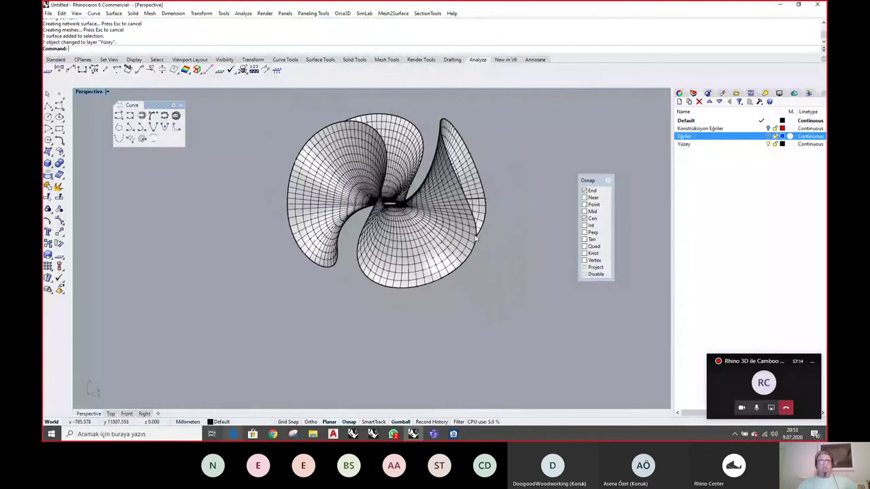
Switch to ACDSee Photo Studio and pan the CAMBOO_DWG-01.jpg reference drawing to show the frame and gridded shell side by side
key("alt+Tab")
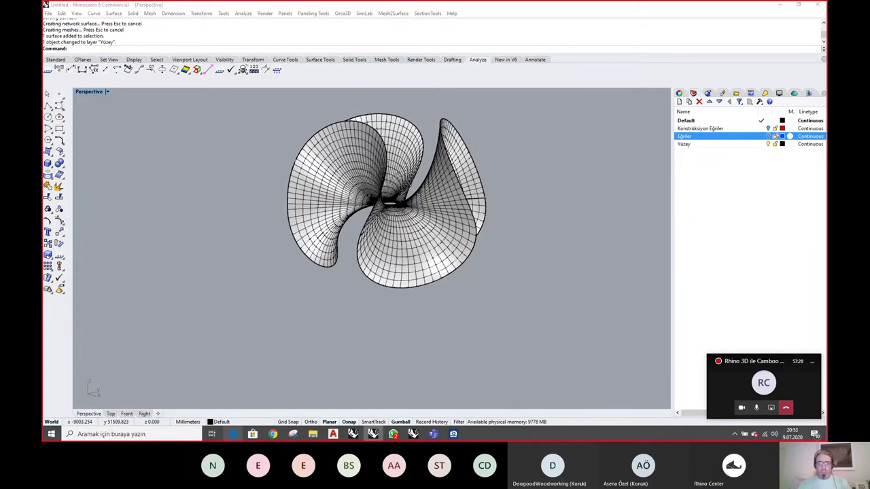
left_click(453, 434)
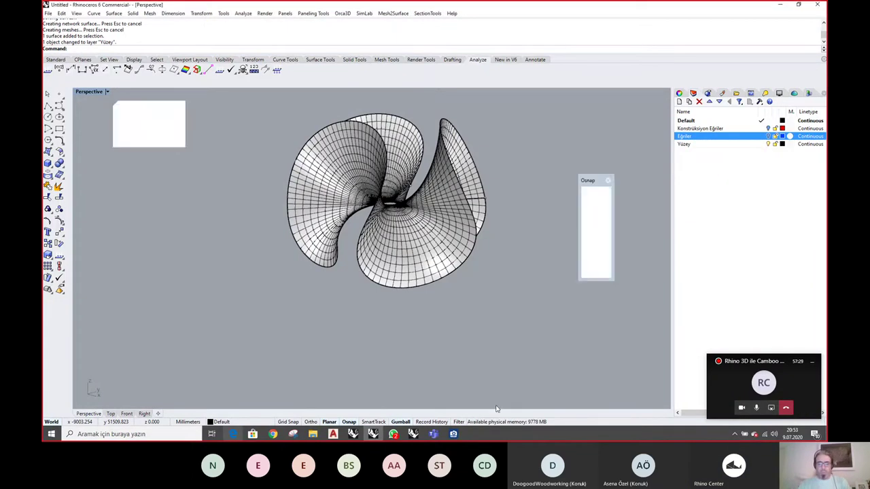
left_click(453, 434)
left_click_drag(648, 199, 533, 201)
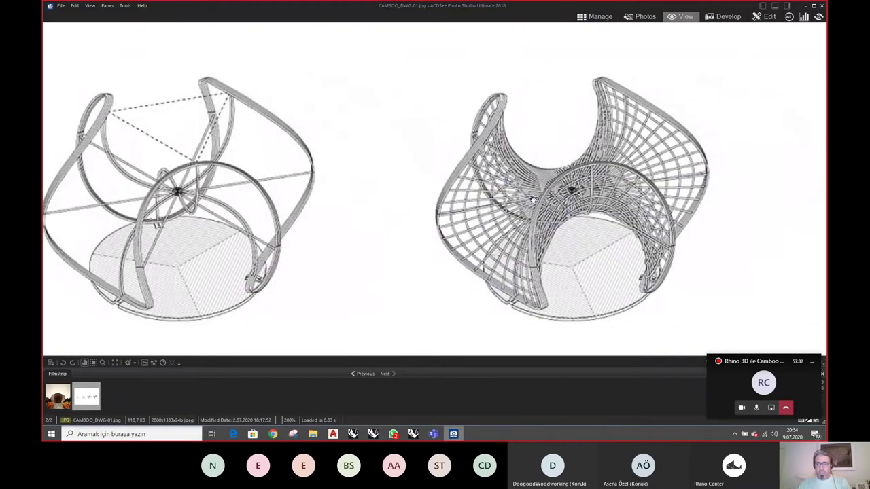
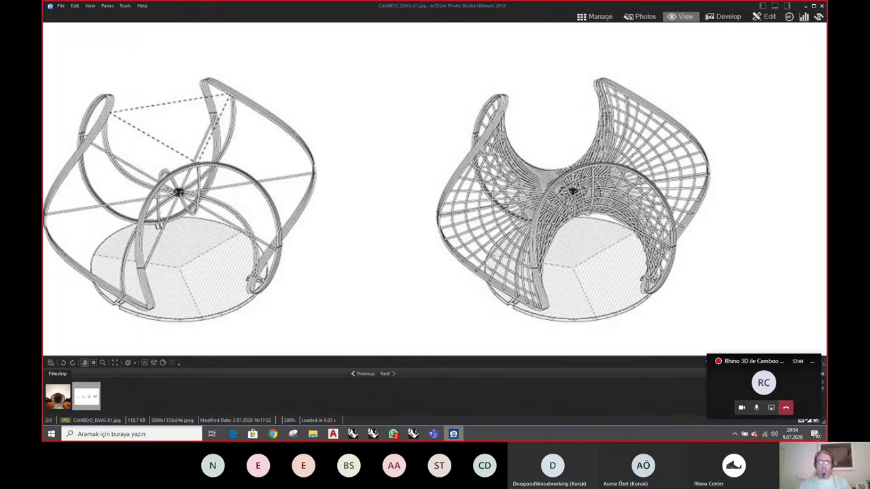
Switch to Rhino and compare the petalled surface's isocurve grid up close with the gridded shell in the CAMBOO_DWG-01.jpg reference
left_click(413, 434)
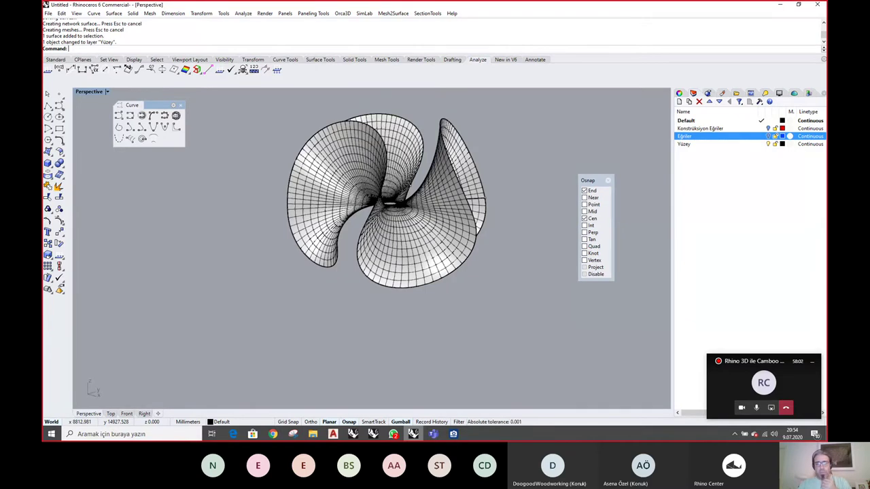
right_click_drag(481, 261, 438, 281)
scroll(438, 282, "up", 5)
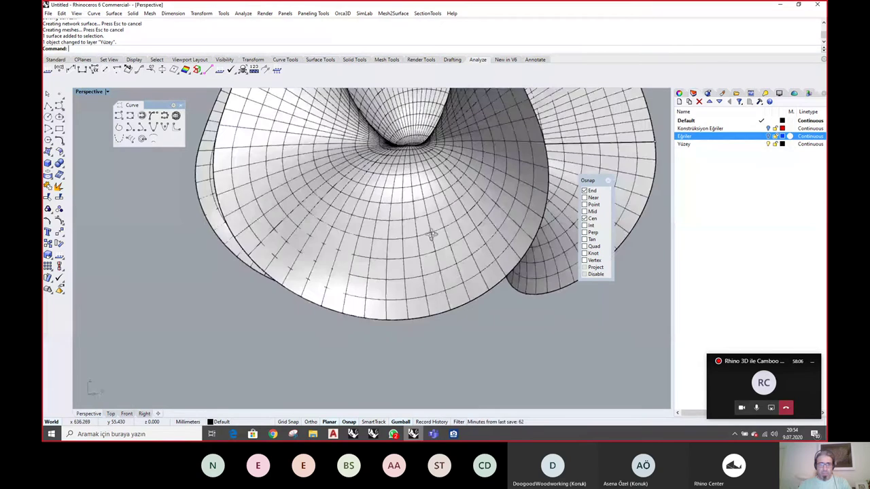
right_click_drag(416, 239, 428, 245)
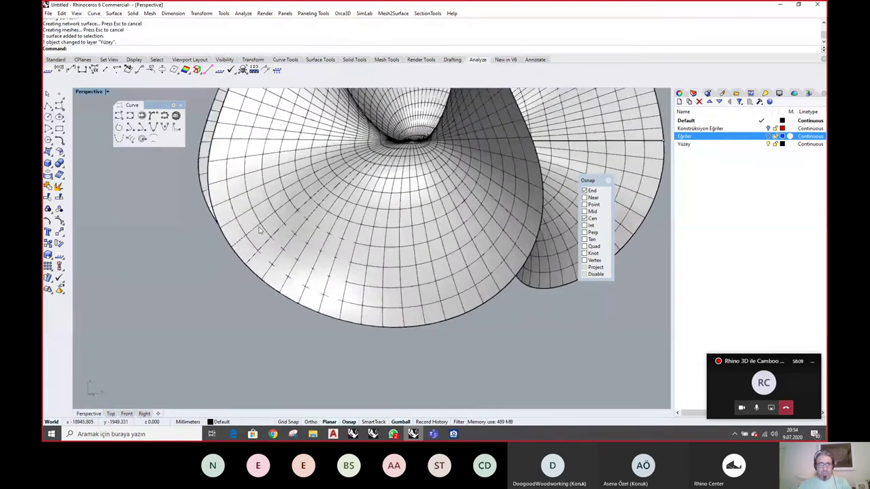
mouse_move(258, 187)
right_mouse_down()
mouse_move(296, 199)
mouse_move(272, 196)
right_mouse_up()
right_click_drag(500, 166, 417, 202)
left_click(453, 433)
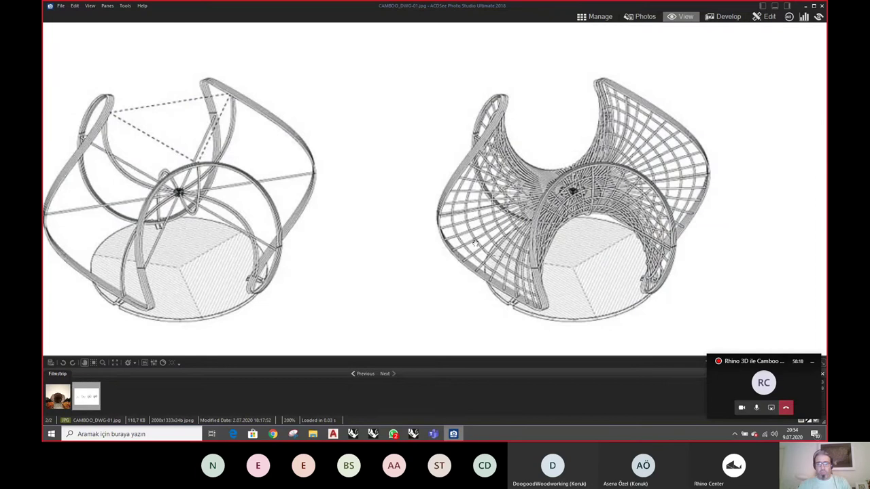
left_click(412, 433)
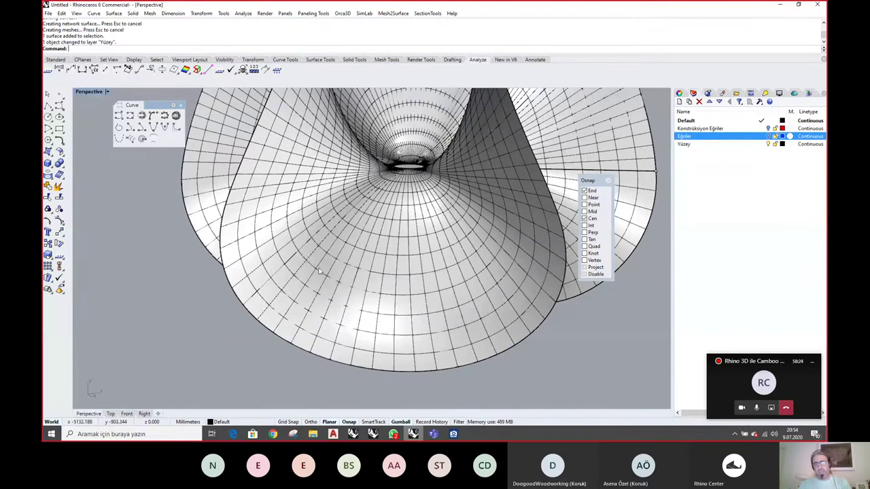
Turn off the isocurve display of the petalled network surface and clear the selection
left_click(395, 294)
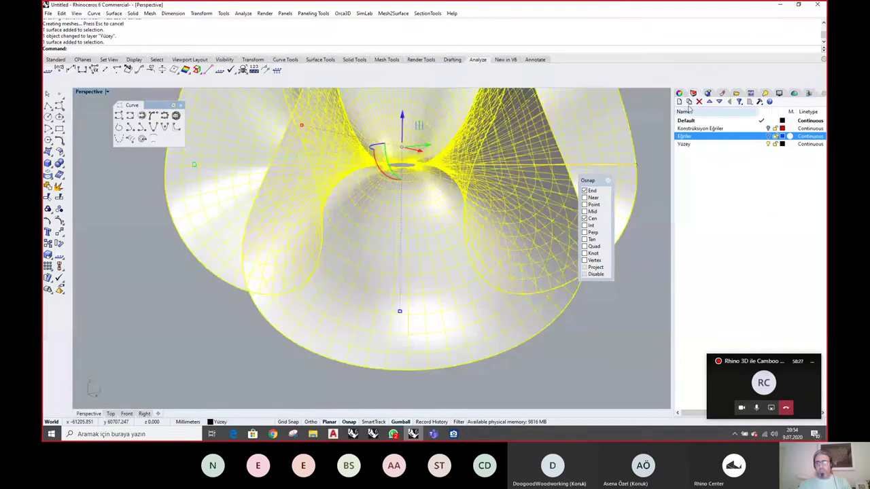
left_click(679, 93)
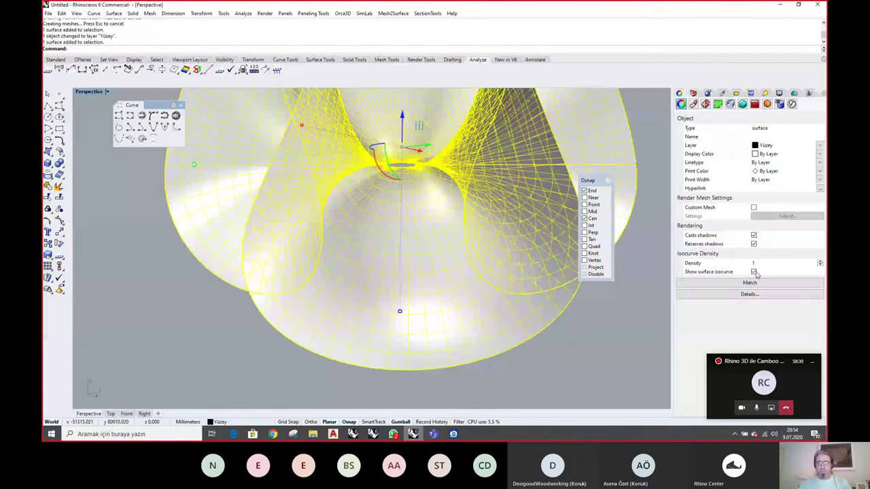
left_click(753, 271)
left_click(550, 363)
right_click_drag(313, 199, 388, 253)
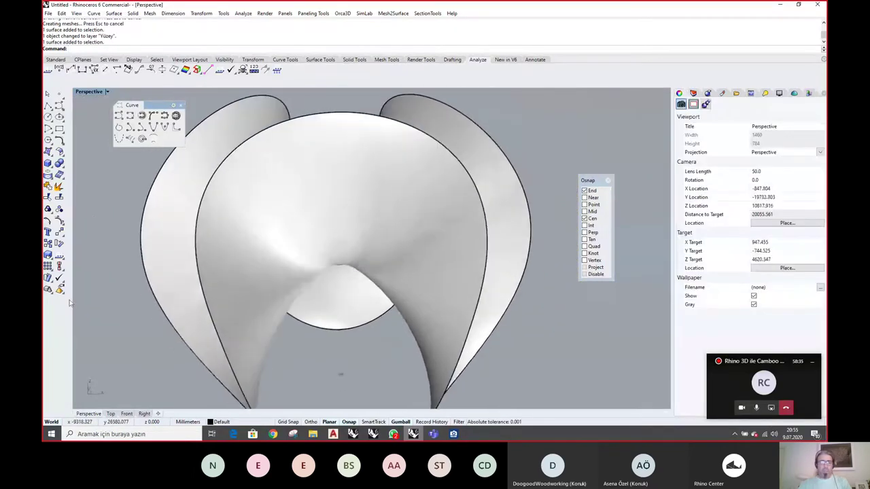
In the Top view, draw a straight polyline from the origin (0) along negative Y to well beyond the petal outline
left_click(110, 413)
scroll(400, 242, "down", 4)
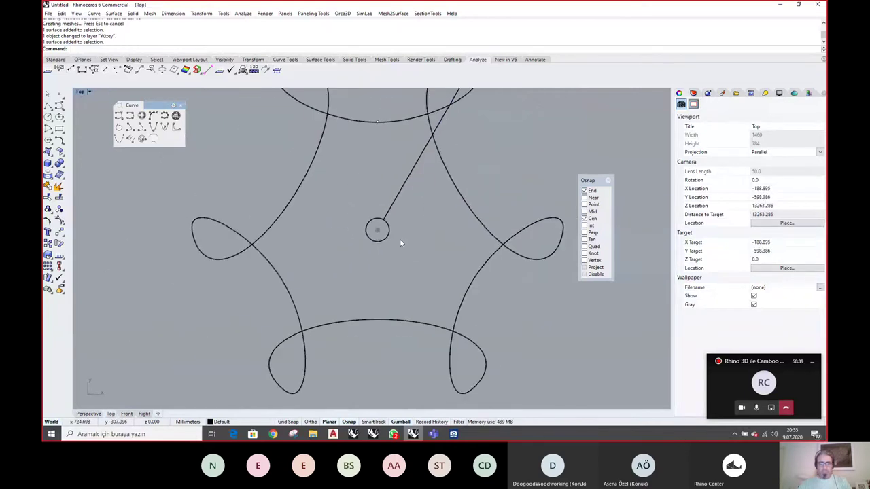
middle_click(400, 242)
left_click(383, 227)
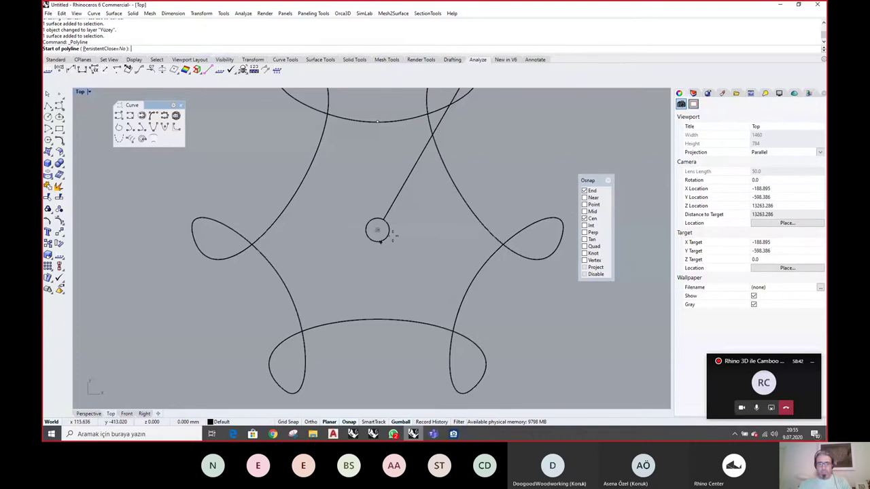
type("0")
key("Return")
scroll(359, 225, "down", 3)
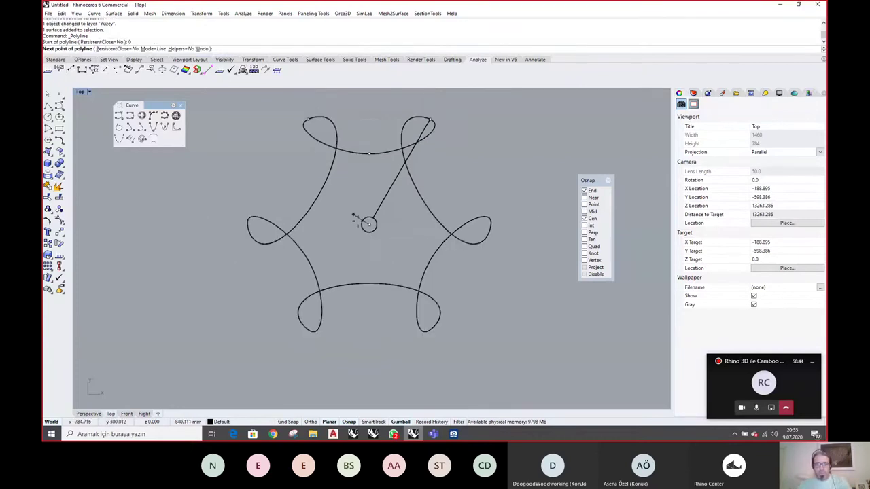
left_click(365, 362)
key("Return")
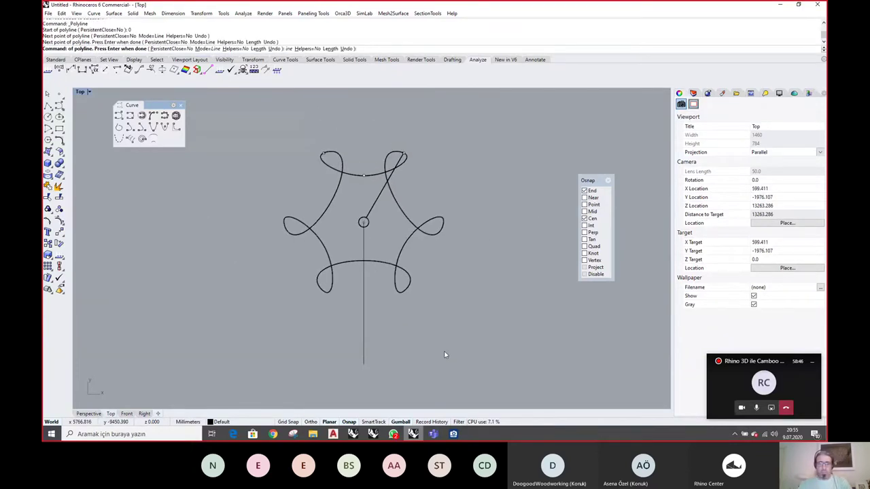
Project the straight line onto the petalled surface and delete the original line on the construction plane
left_click(48, 177)
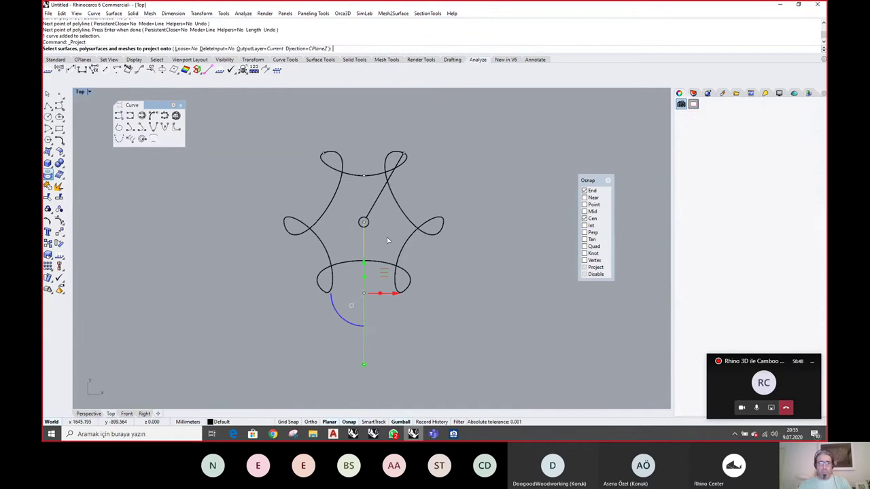
left_click(405, 248)
right_click(405, 248)
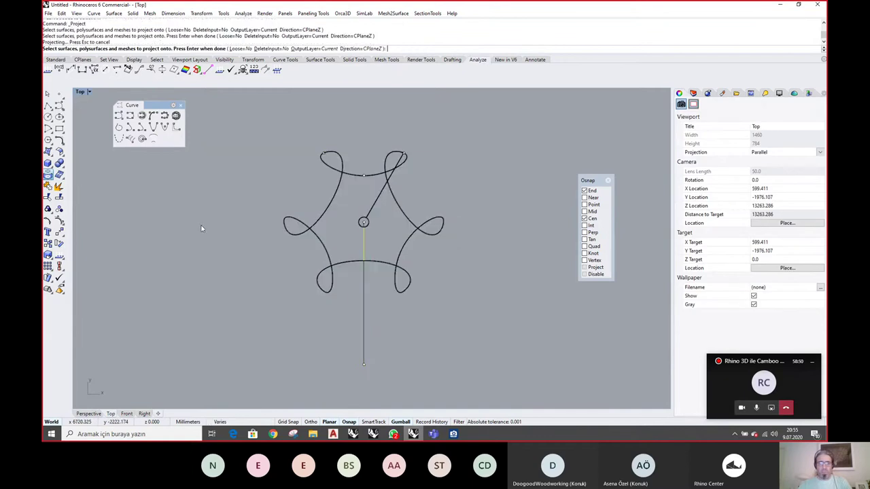
left_click(89, 413)
mouse_move(430, 256)
right_mouse_down()
mouse_move(404, 268)
mouse_move(384, 312)
right_mouse_up()
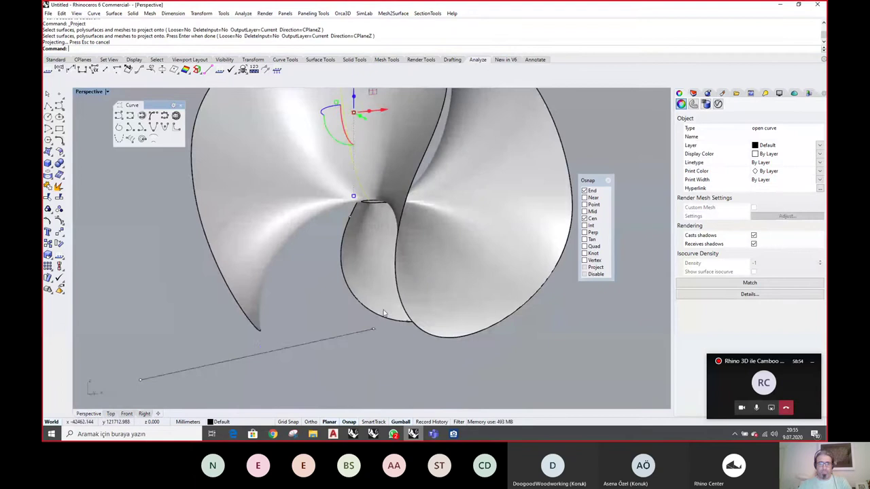
left_click(317, 340)
key("Delete")
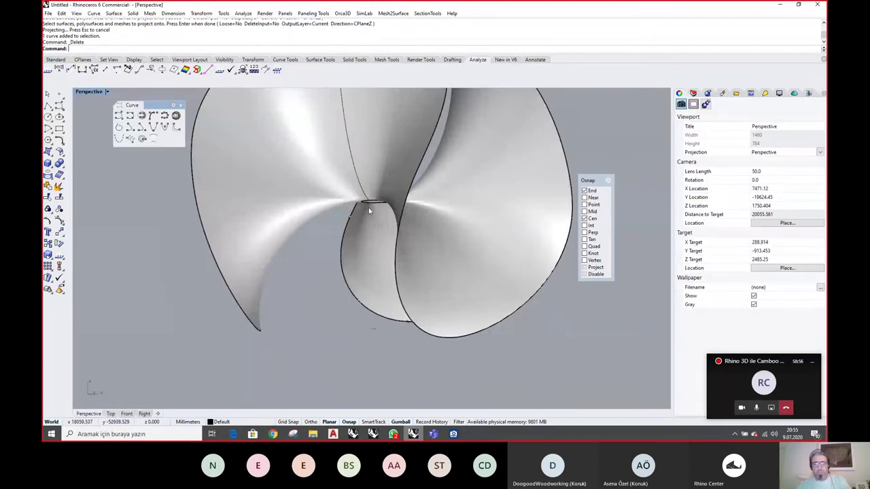
Divide the projected curve on the petal into 9 segments with division points and clear the selection
mouse_move(369, 207)
right_mouse_down()
mouse_move(386, 252)
mouse_move(373, 235)
mouse_move(431, 258)
mouse_move(407, 209)
mouse_move(452, 223)
mouse_move(363, 115)
right_mouse_up()
left_click(391, 182)
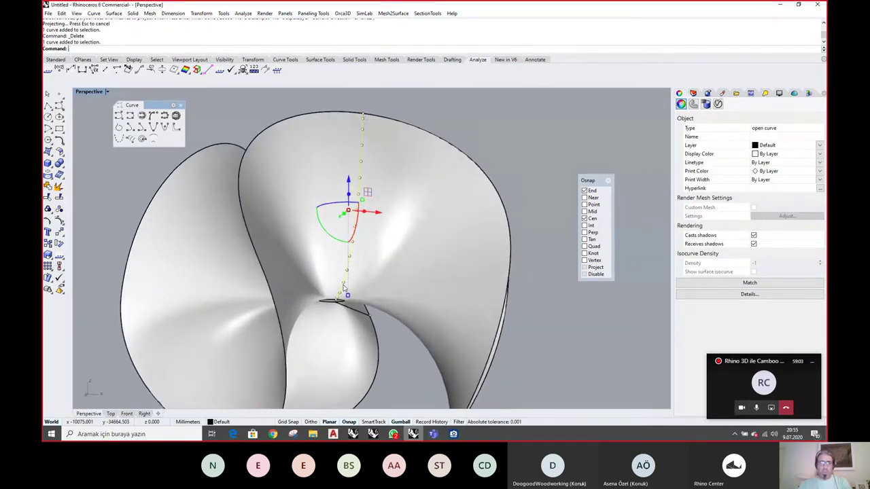
key("Escape")
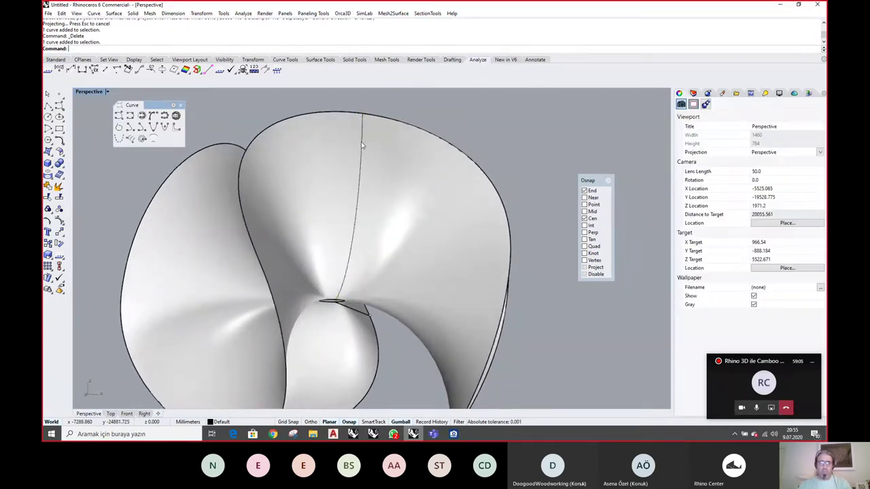
left_click(361, 146)
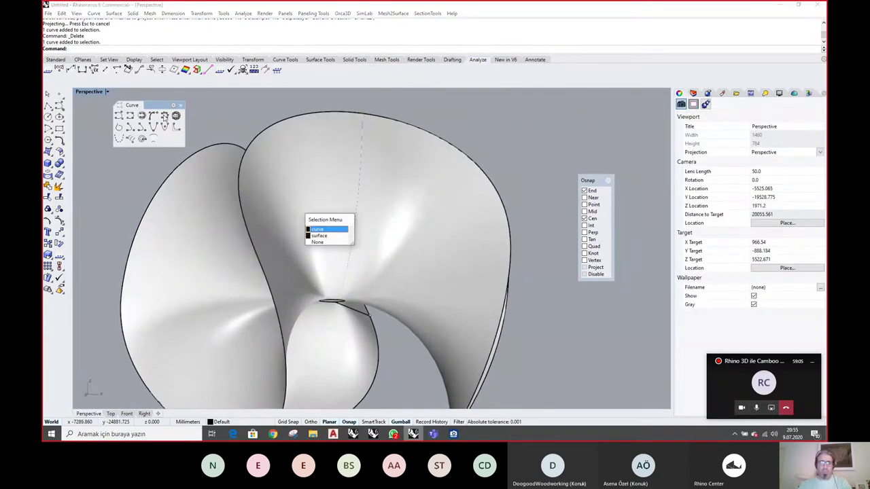
left_click(322, 229)
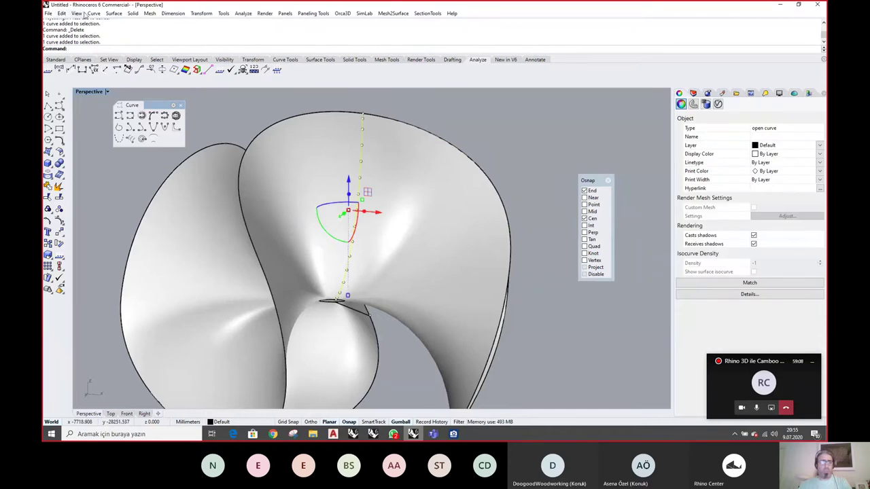
left_click(62, 13)
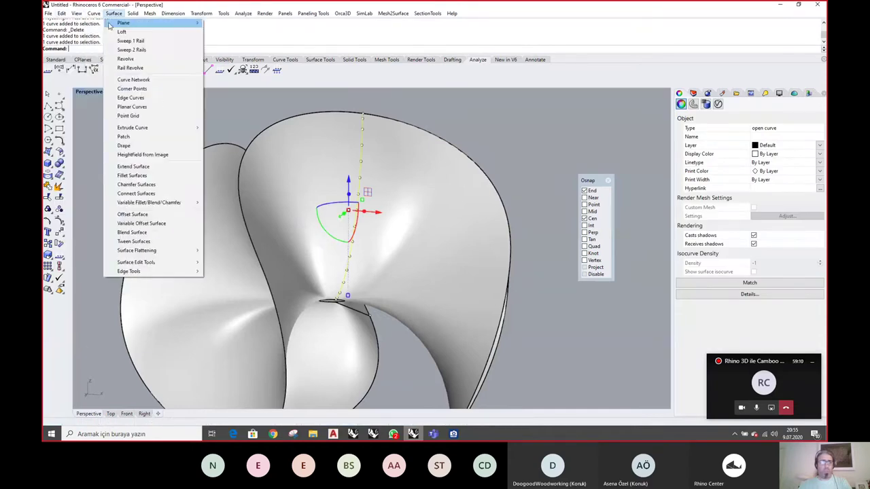
mouse_move(94, 15)
mouse_move(202, 94)
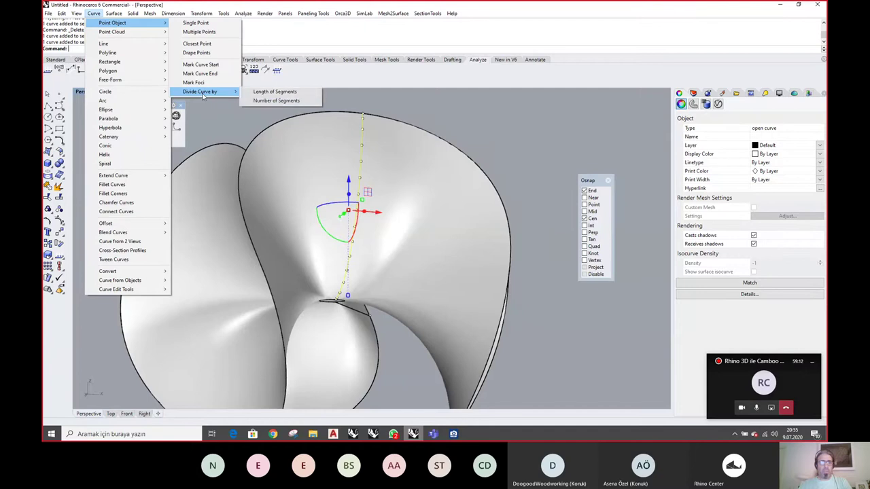
left_click(261, 101)
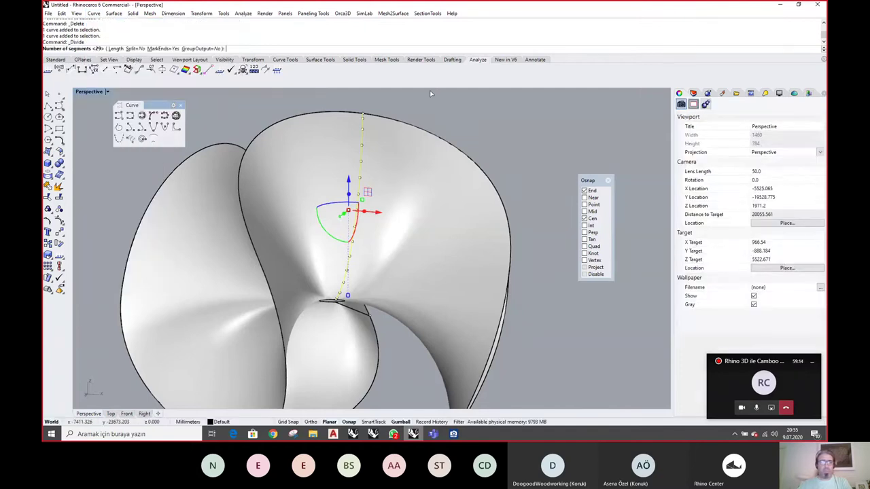
type("9")
key("Return")
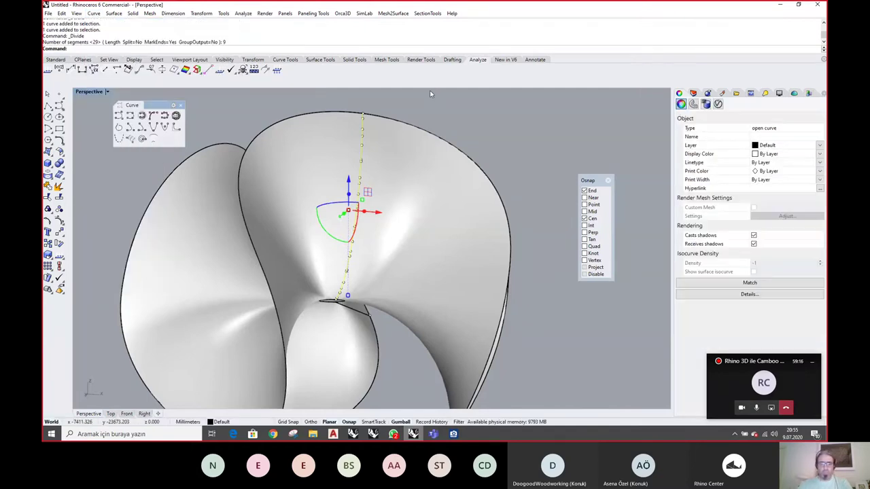
left_click(507, 120)
With Point snap enabled, extract seven U-direction isocurves from the petalled surface through the curve's division points, working from below the rim toward the center
right_click_drag(384, 160, 331, 167)
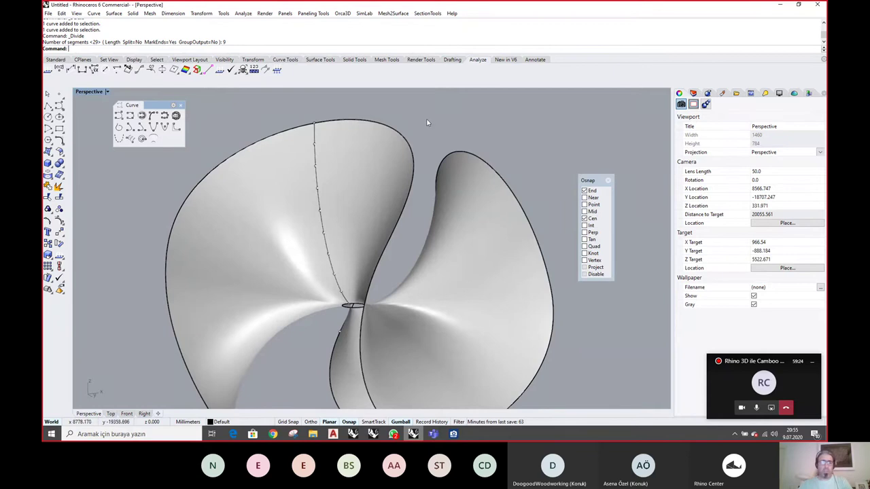
left_click(94, 13)
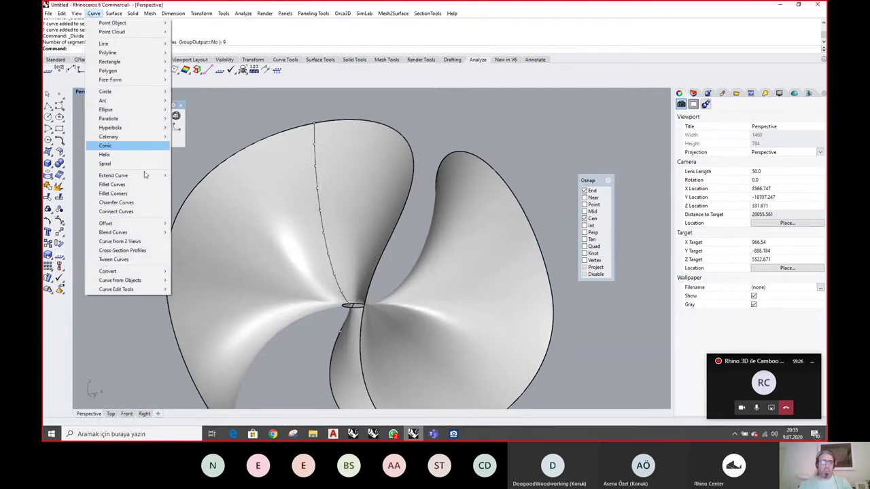
mouse_move(142, 282)
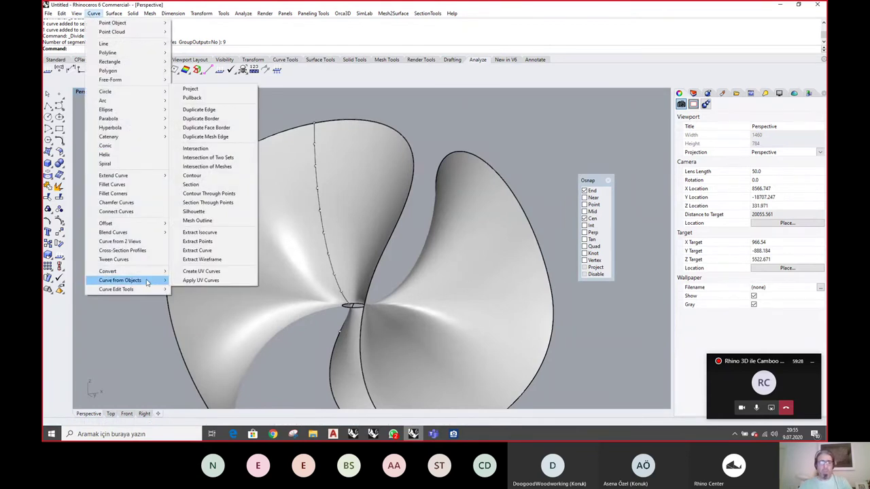
left_click(218, 233)
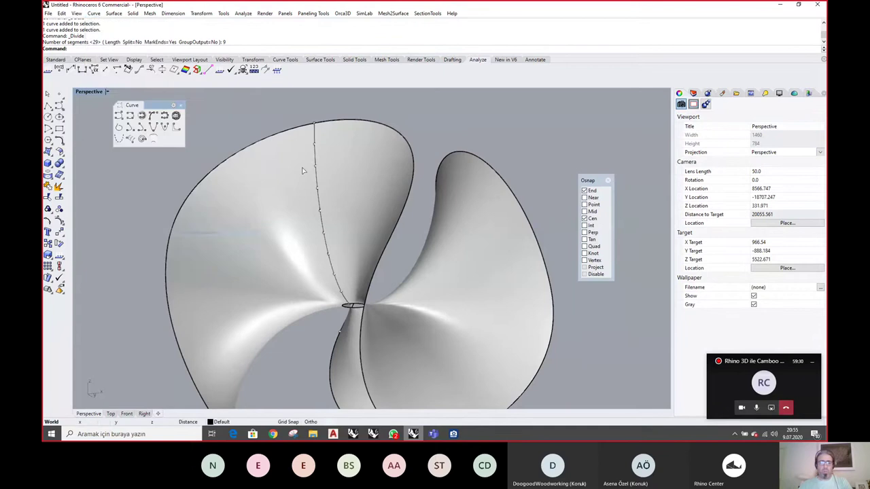
left_click(359, 150)
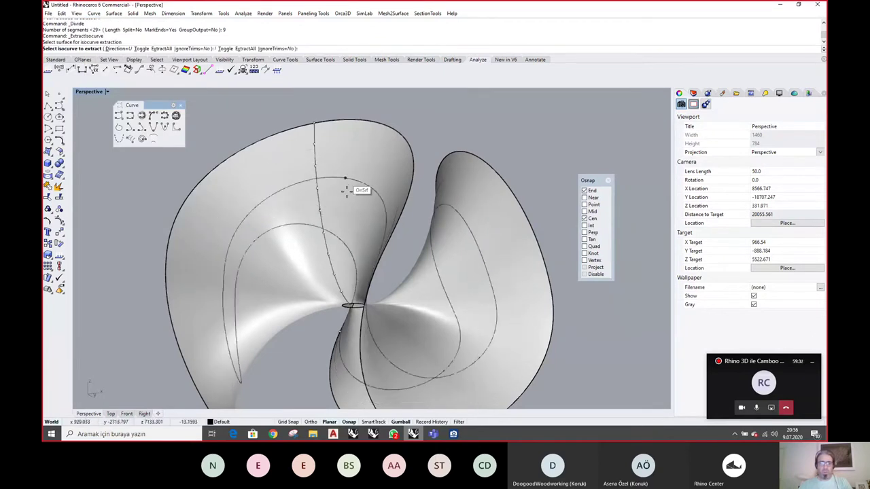
left_click(586, 205)
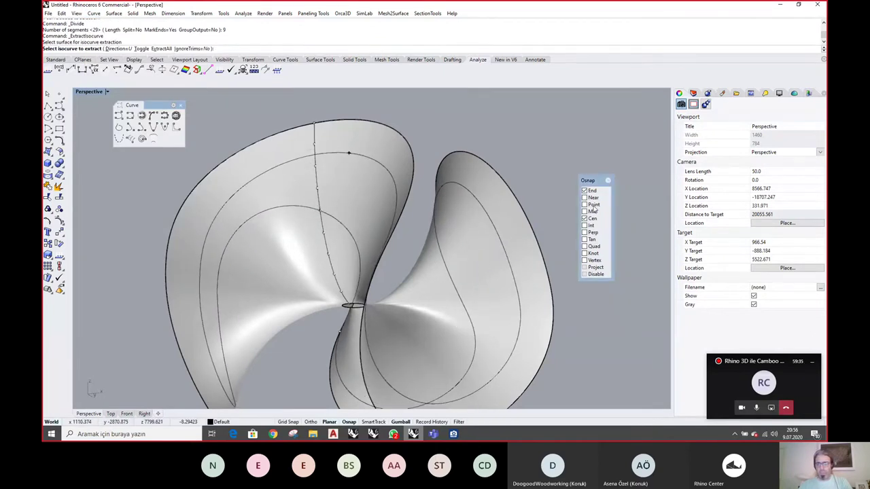
left_click(314, 144)
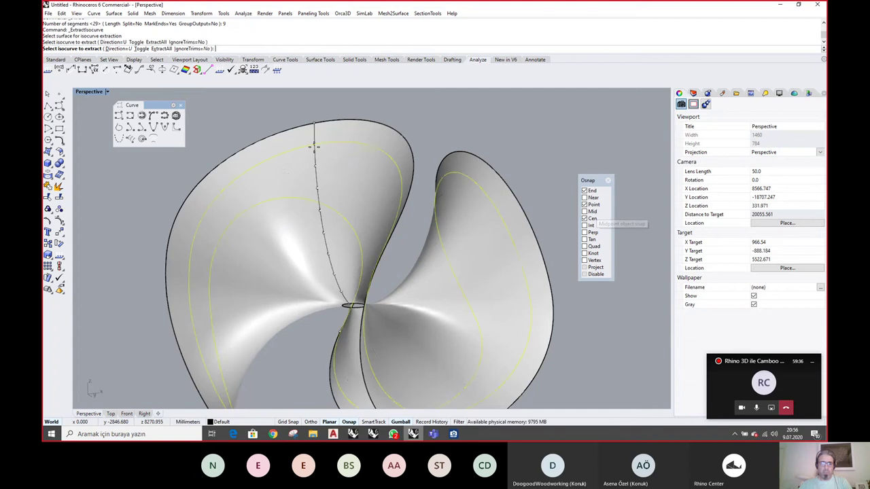
left_click(315, 165)
left_click(316, 188)
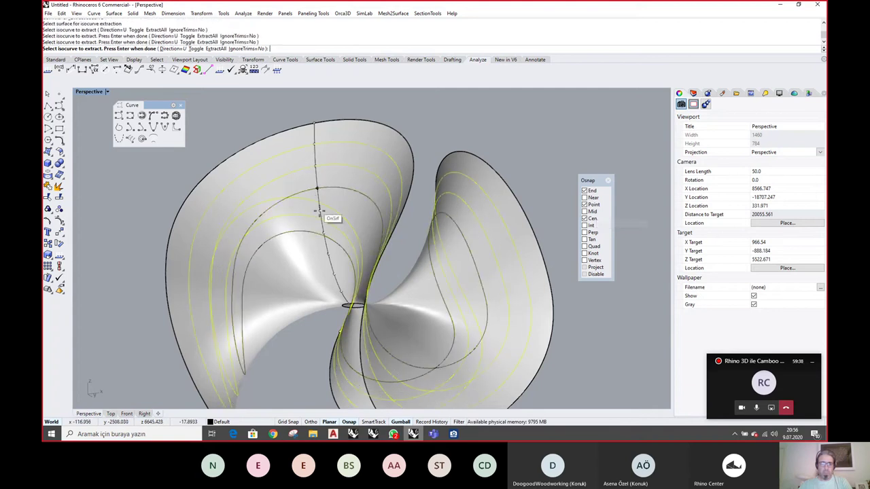
left_click(319, 210)
left_click(323, 232)
left_click(328, 254)
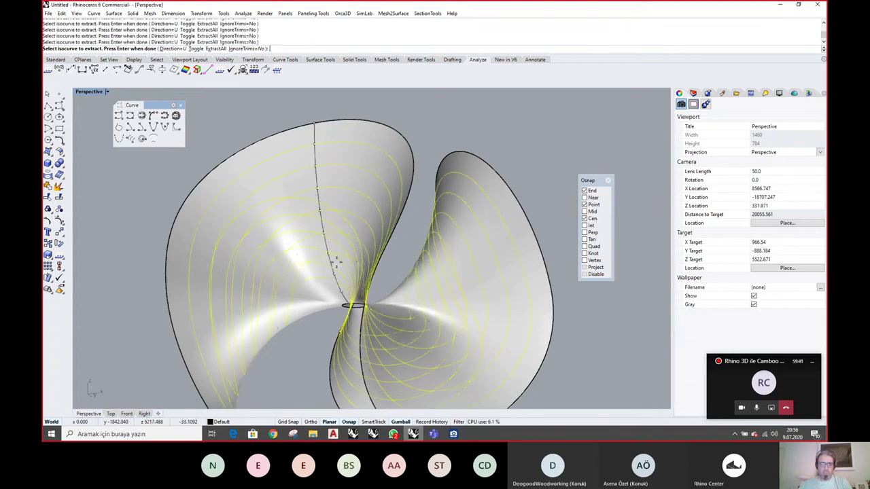
left_click(334, 274)
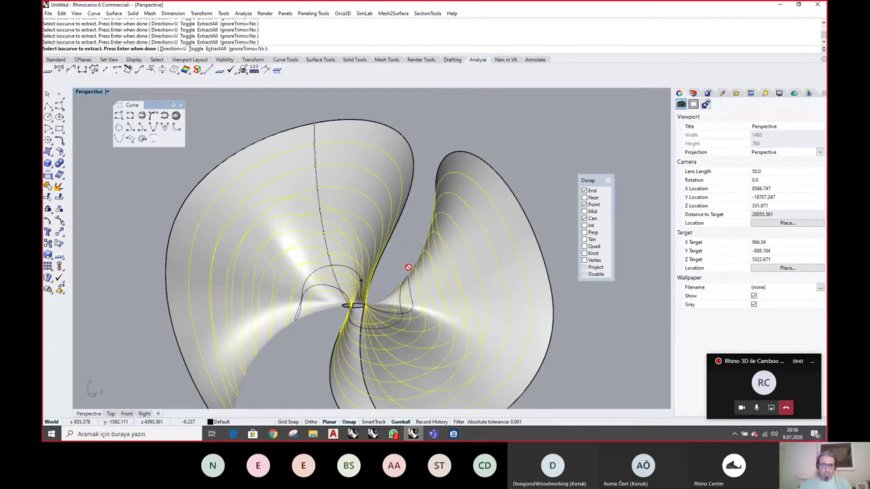
key("Return")
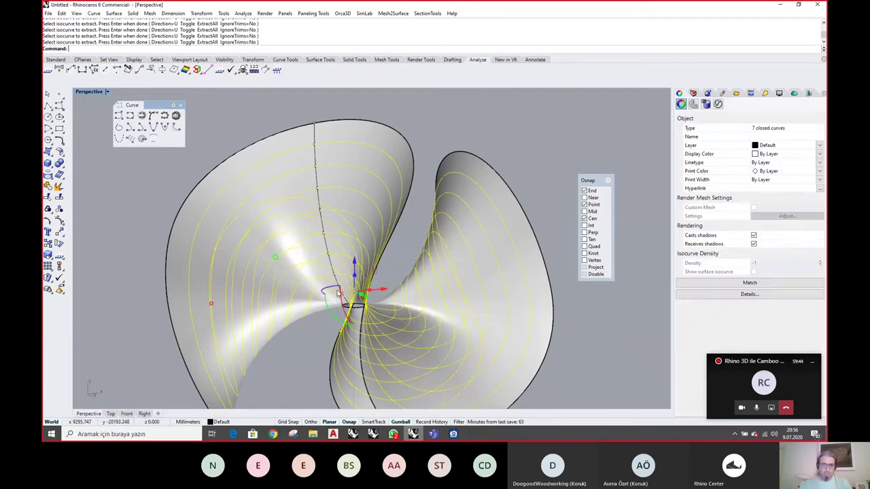
Extract one more U-direction isocurve from the petalled surface through the division point nearest the central ring
right_click_drag(379, 267, 432, 178, "shift")
right_click_drag(432, 215, 398, 214)
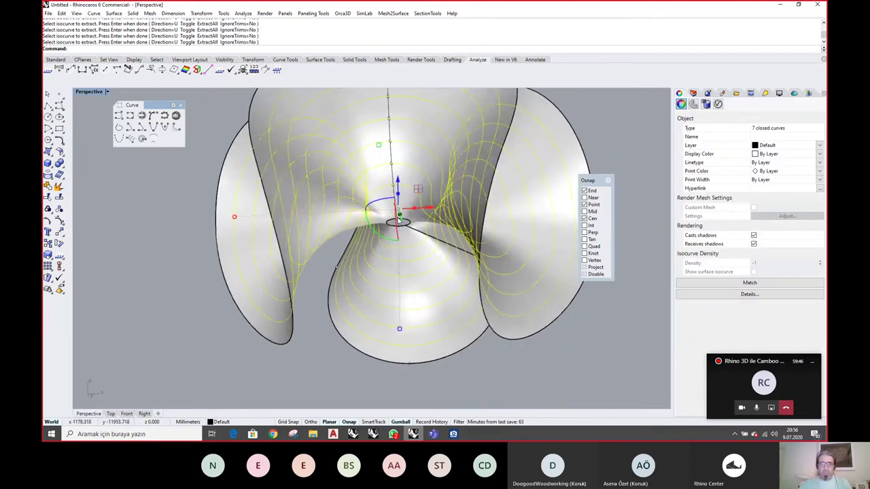
scroll(398, 215, "up", 6)
scroll(409, 236, "up", 2)
key("Escape")
right_click(412, 160)
left_click(412, 160)
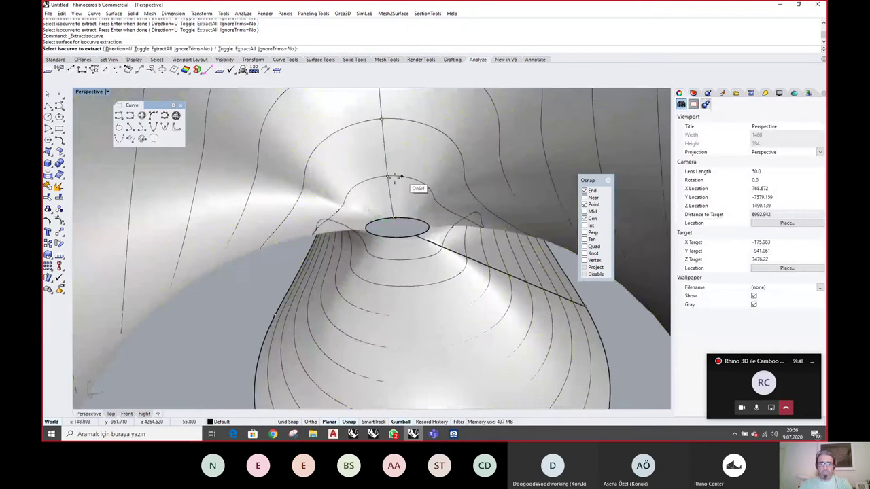
left_click(386, 176)
scroll(398, 228, "down", 4)
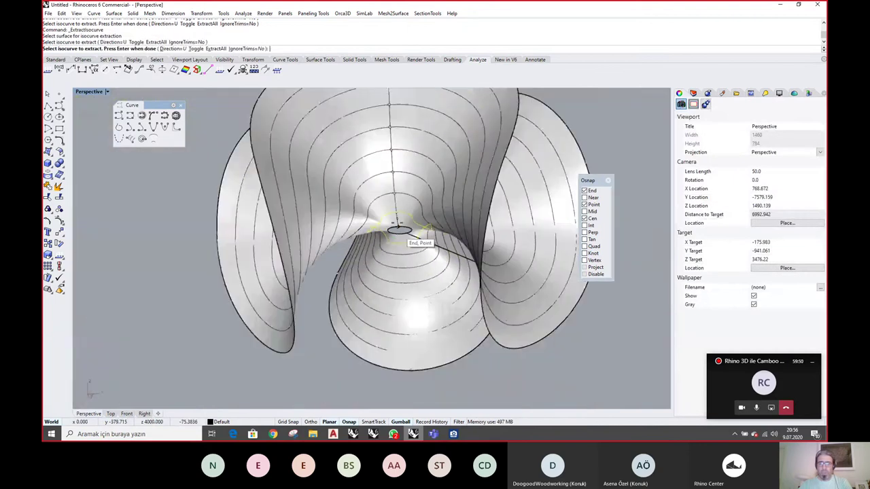
key("Escape")
Select all visible curves in the model with the select-curves command
scroll(398, 227, "down", 8)
scroll(410, 152, "up", 8)
right_click_drag(432, 160, 384, 198)
scroll(385, 197, "down", 4)
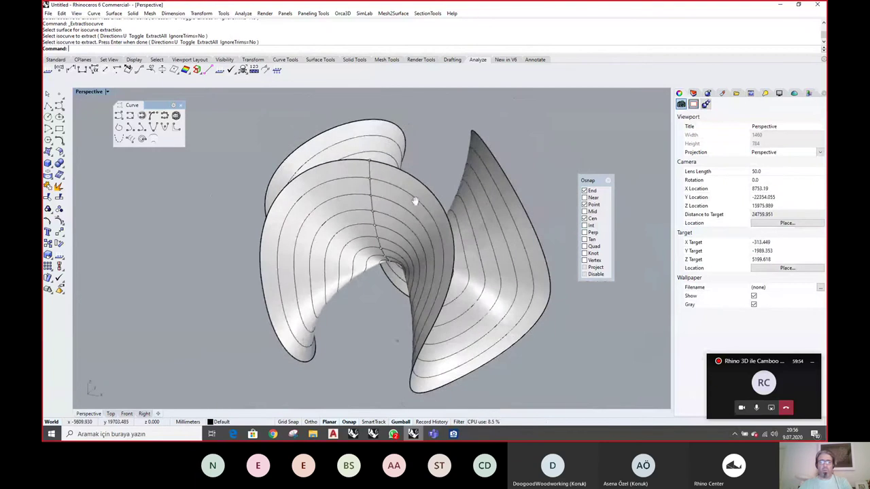
key("ctrl+shift+e")
left_click(50, 60)
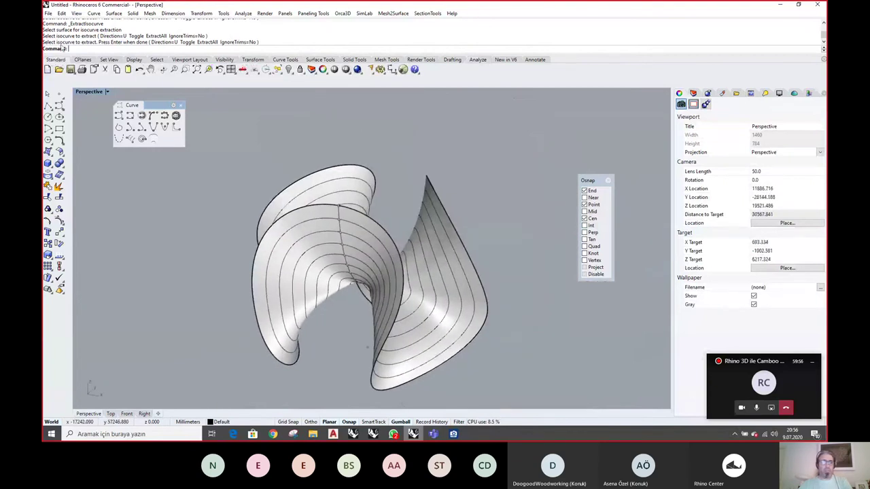
left_click(280, 72)
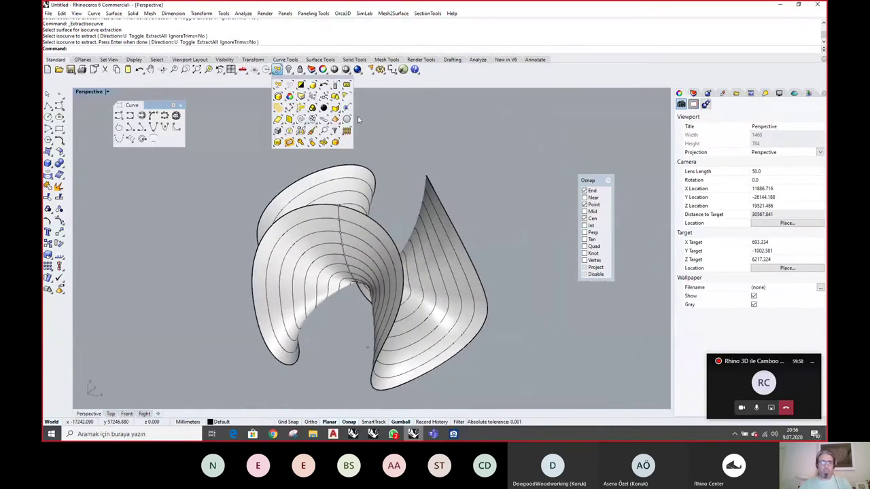
left_click(300, 119)
right_click_drag(530, 177, 521, 126)
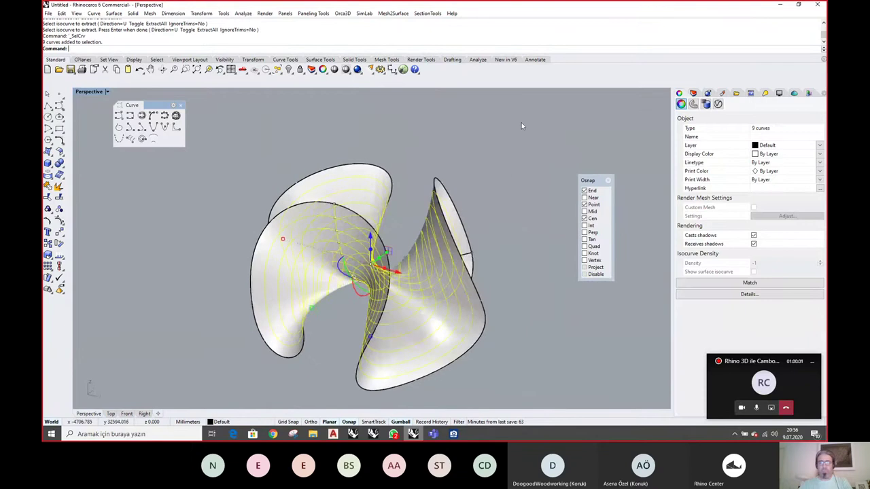
Create a new layer named Strüktür Eğriler
left_click(694, 93)
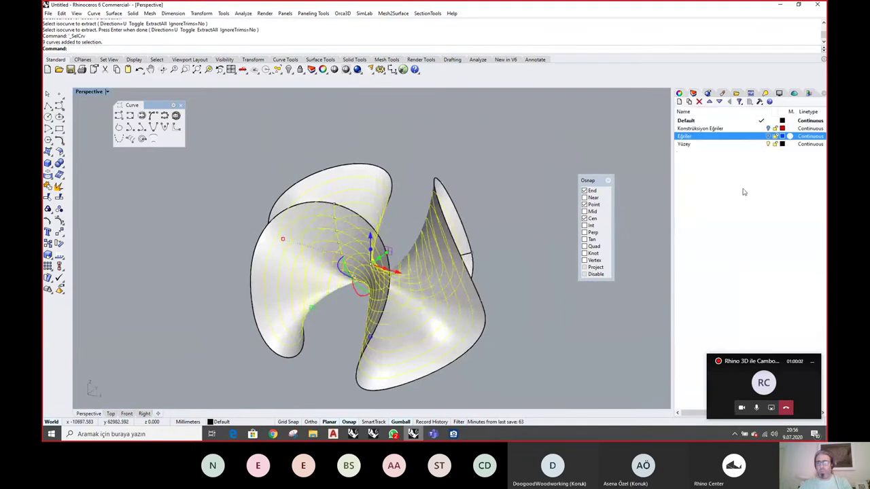
left_click(679, 101)
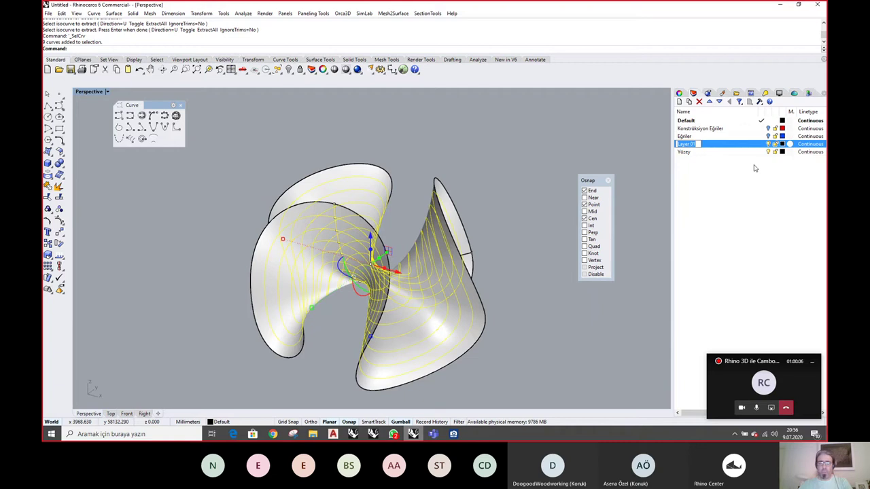
type("S")
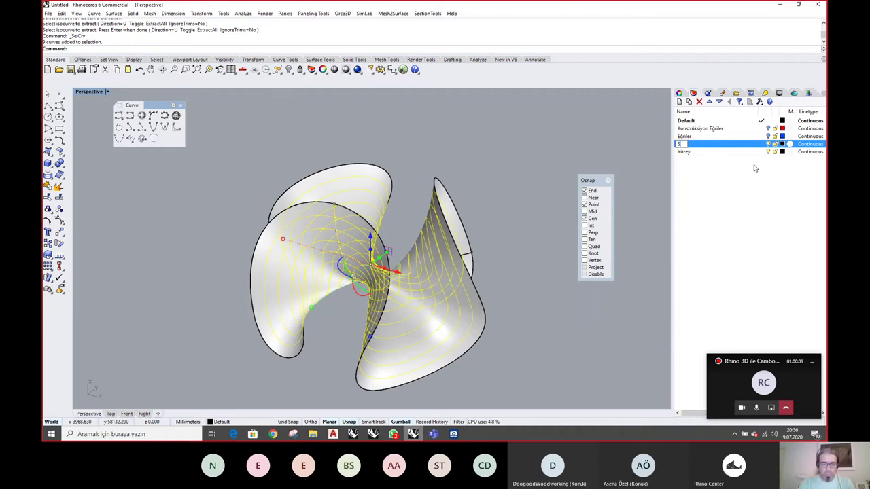
type("trüktür Eğri")
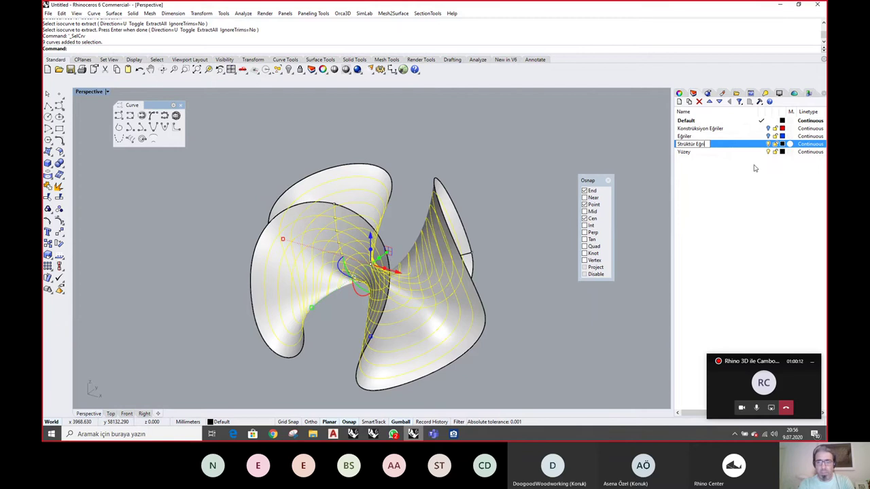
type("ler")
key("Return")
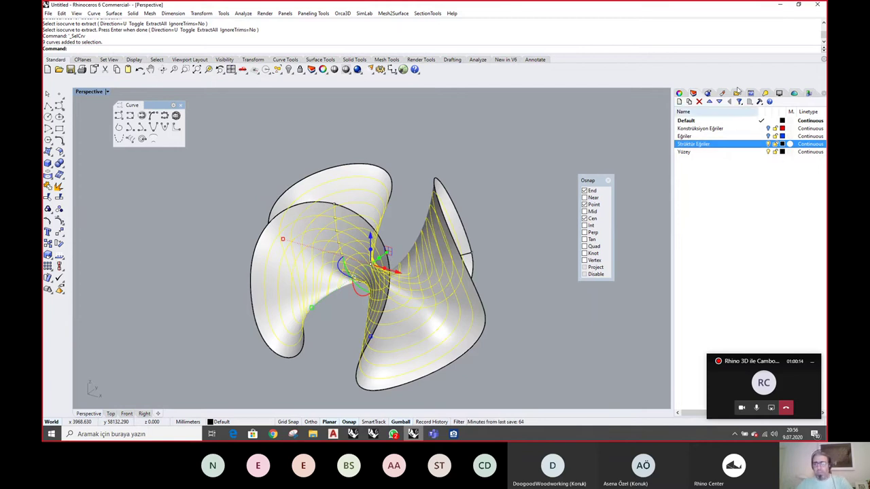
Move the Strüktür Eğriler layer below Yüzey and assign the selected curves to it
left_click(719, 102)
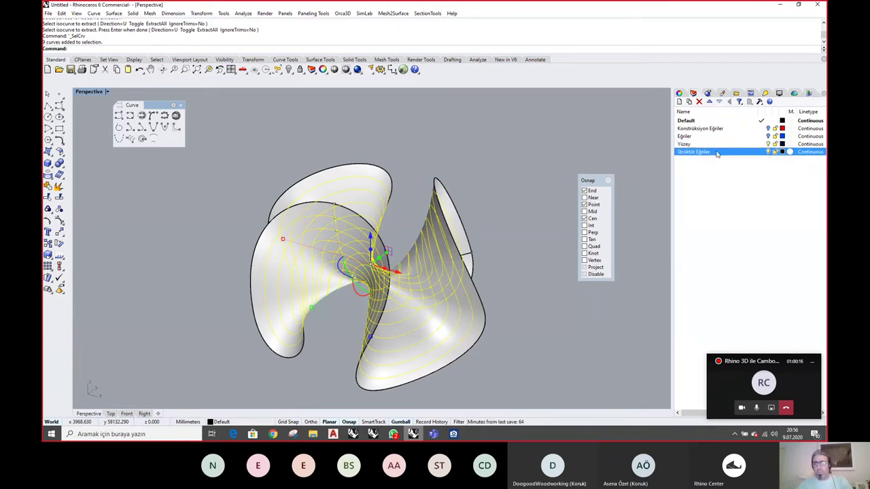
right_click(716, 153)
left_click(750, 294)
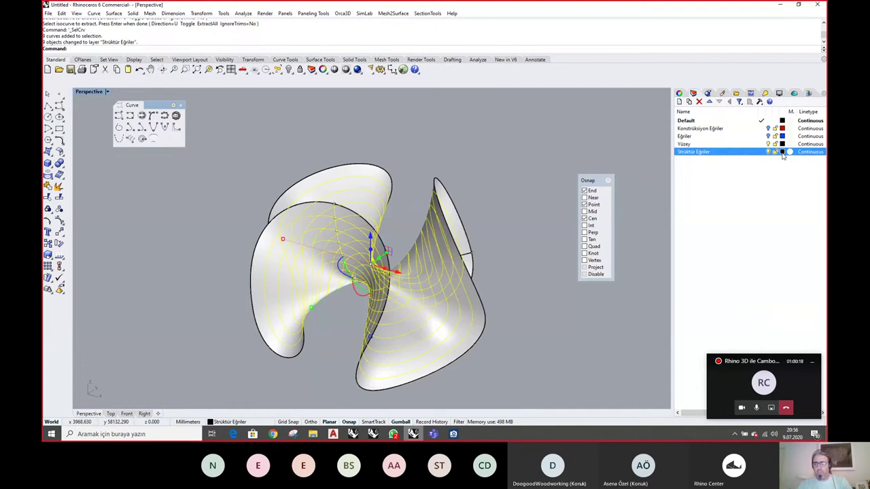
Set the Strüktür Eğriler layer color to magenta-pink (R 255, G 0, B 204) and clear the curve selection
left_click(782, 152)
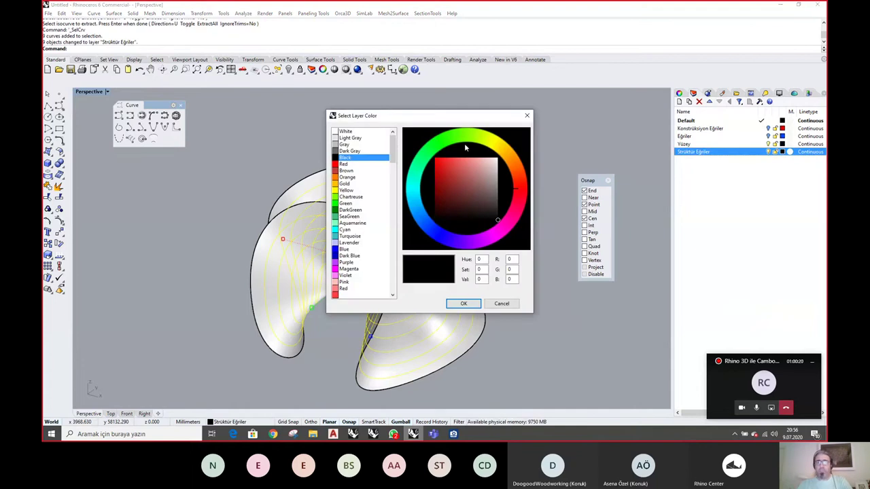
left_click(521, 168)
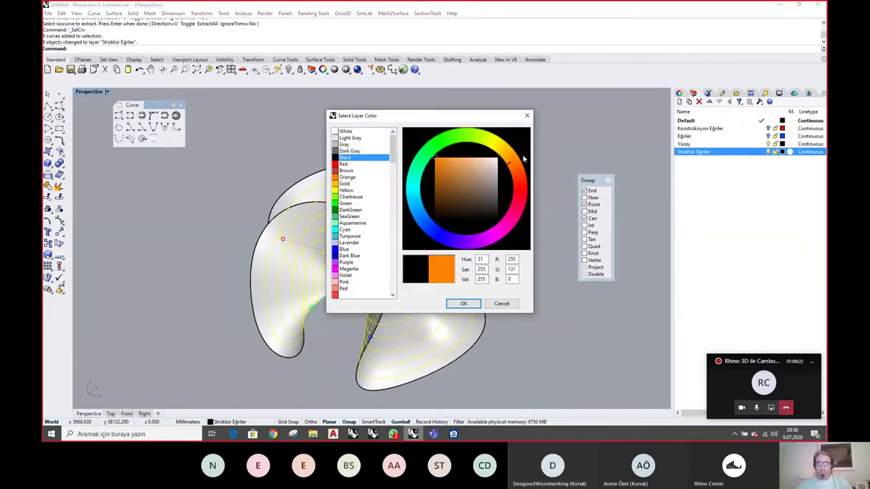
left_click(509, 225)
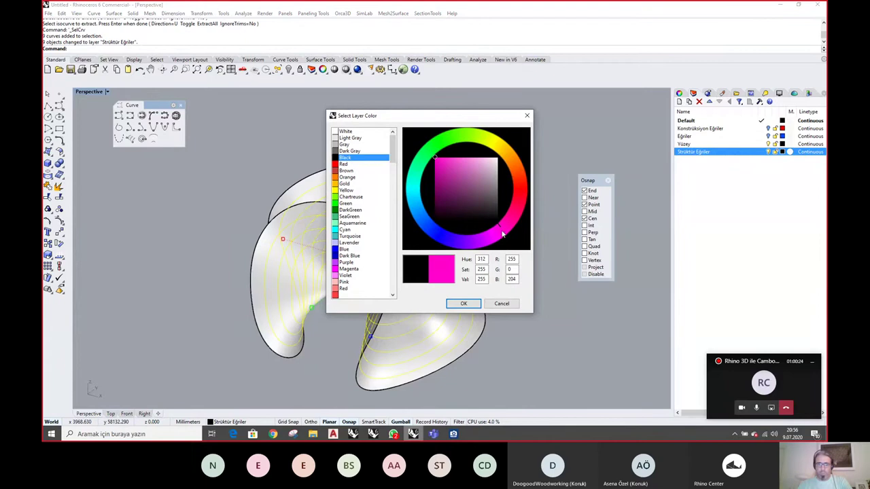
left_click(464, 304)
key("Escape")
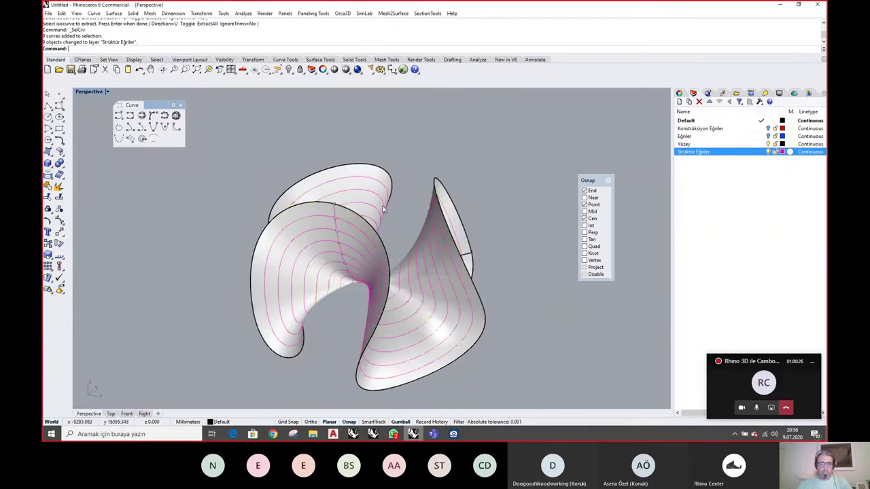
In the Top view, draw a straight polyline about 7900 mm long from the origin (0), running 30° below negative X with Ortho
right_click_drag(418, 167, 368, 223)
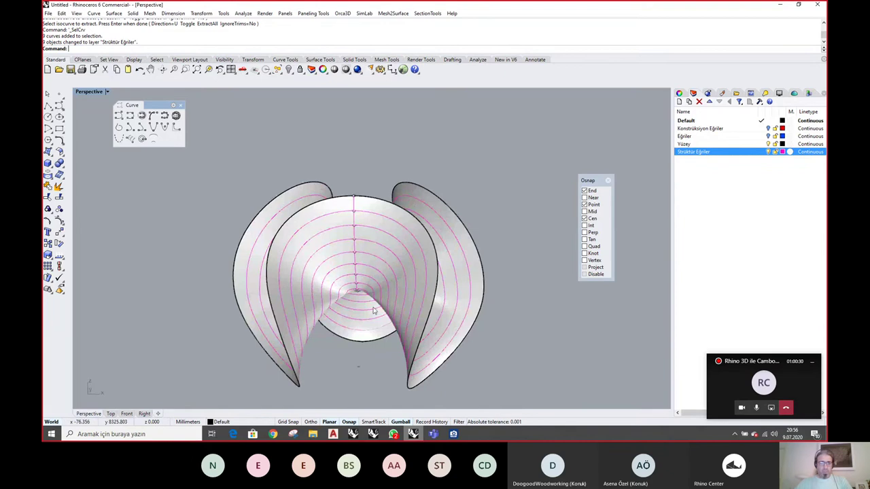
right_click_drag(373, 310, 451, 277)
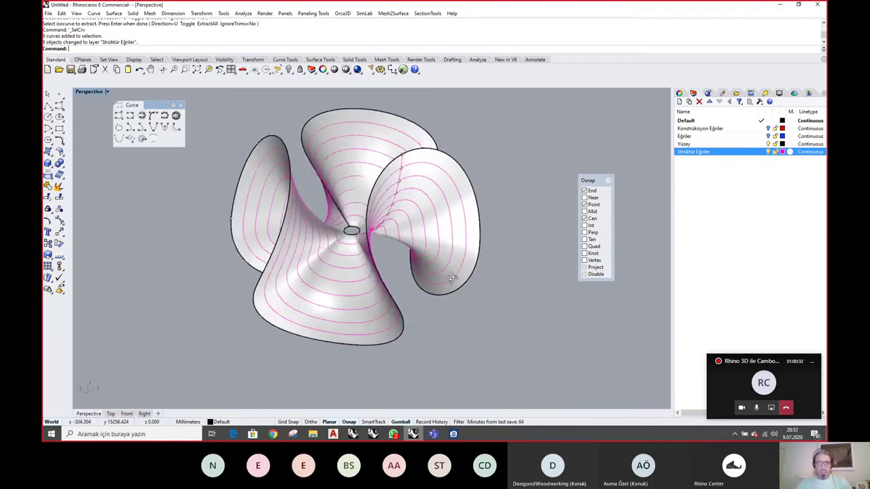
left_click(110, 413)
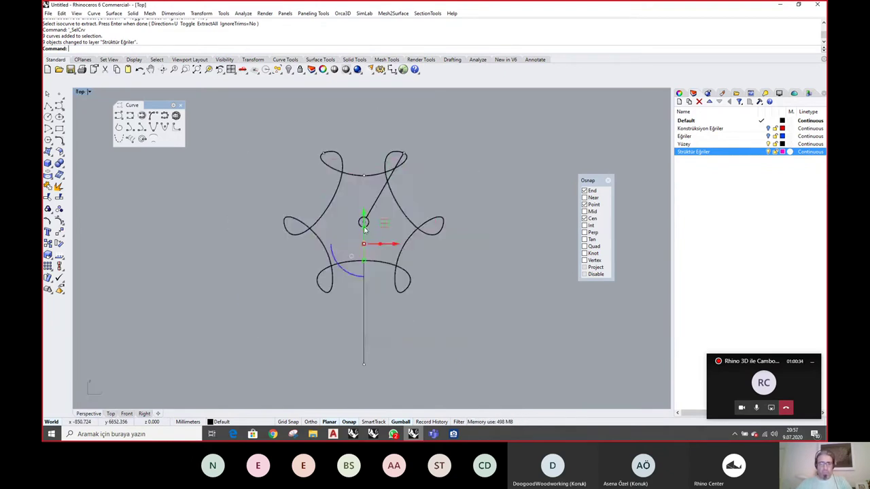
scroll(367, 239, "up", 3)
scroll(330, 248, "up", 4)
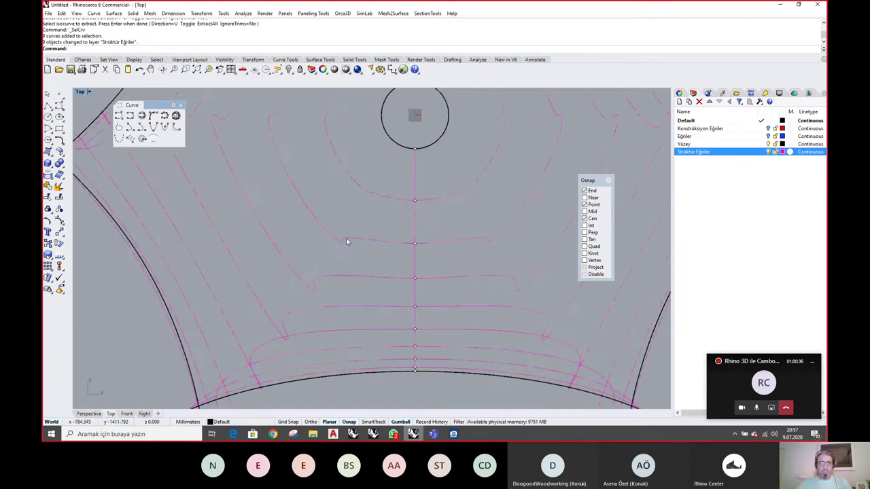
scroll(334, 241, "down", 4)
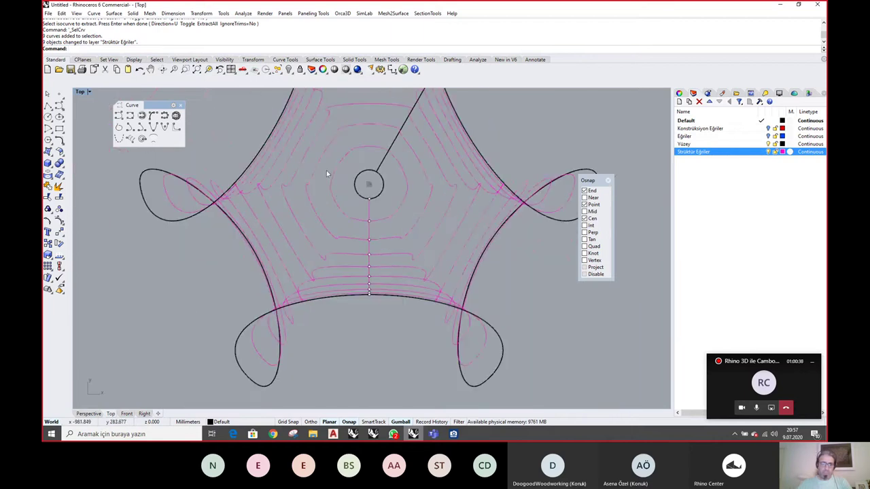
right_click_drag(360, 219, 380, 236)
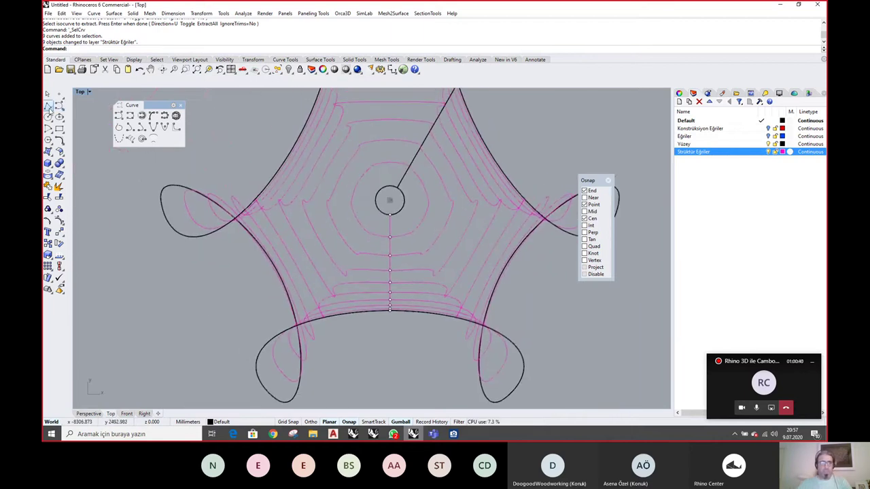
left_click(49, 107)
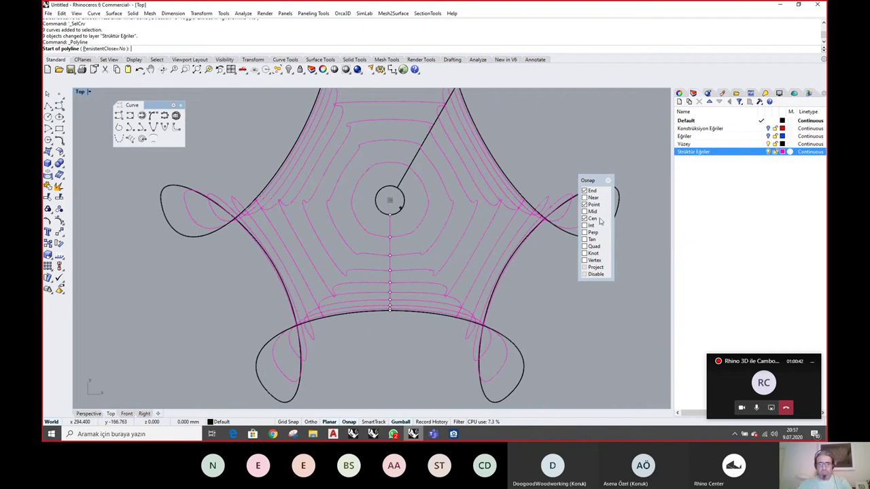
type("0")
key("Return")
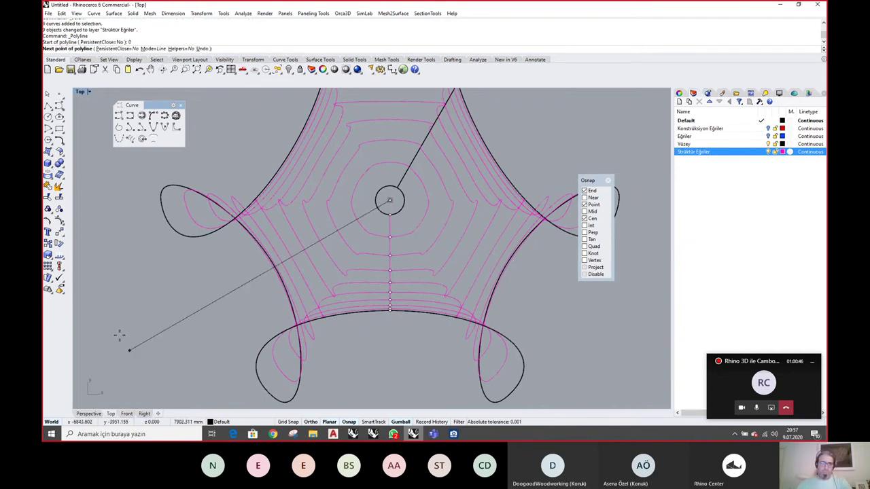
left_click(129, 350)
key("Return")
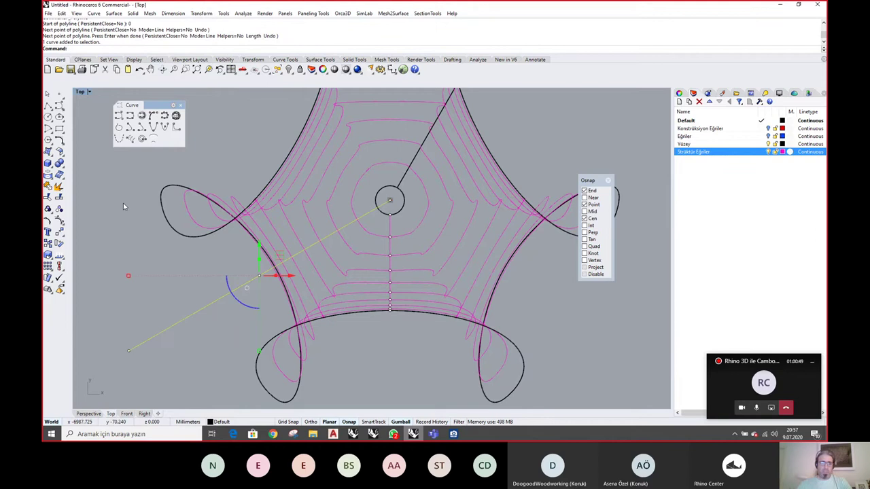
Project the angled line onto the petalled surface in the Perspective view and delete the original line on the construction plane
left_click(88, 413)
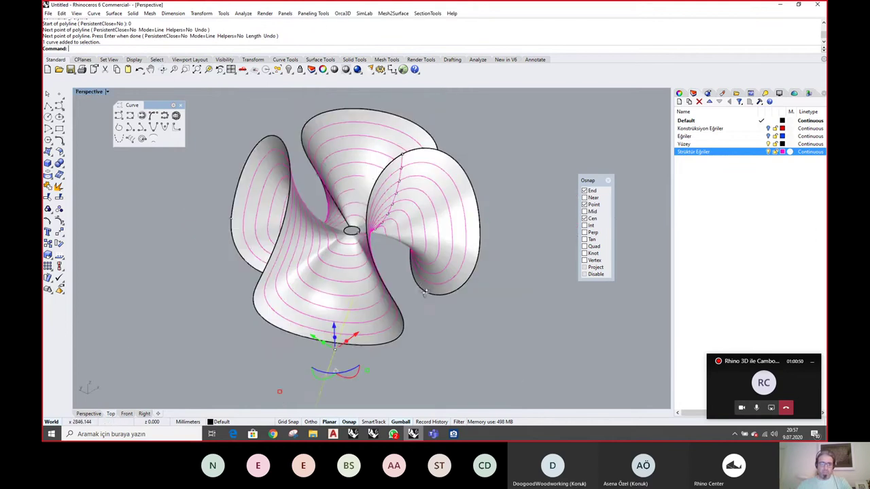
right_click_drag(425, 294, 404, 271)
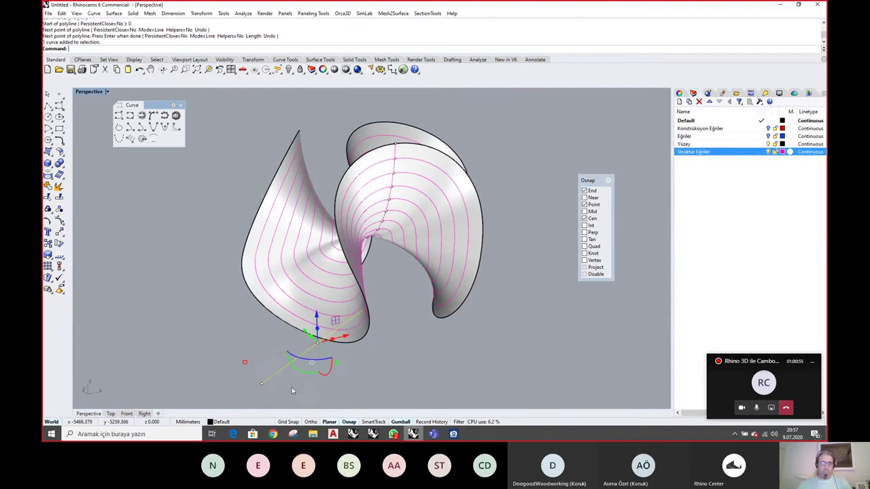
left_click(49, 174)
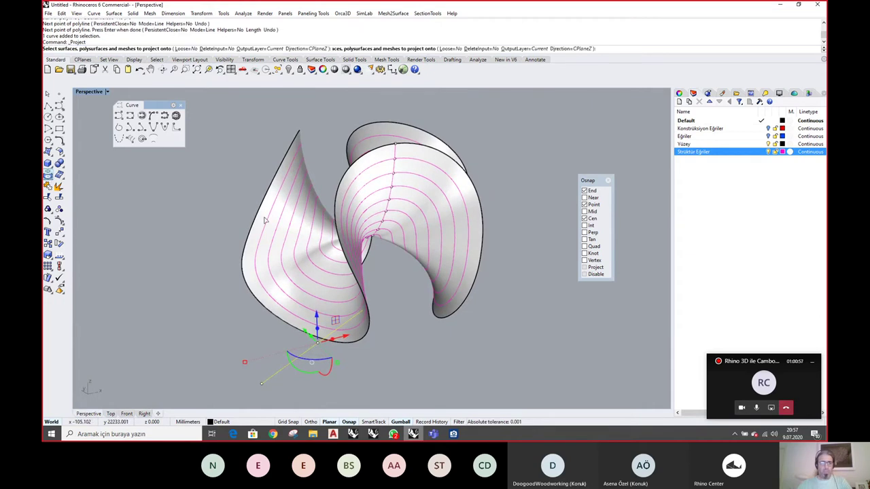
scroll(410, 292, "up", 4)
right_click_drag(432, 311, 408, 299, "shift")
scroll(398, 258, "down", 3)
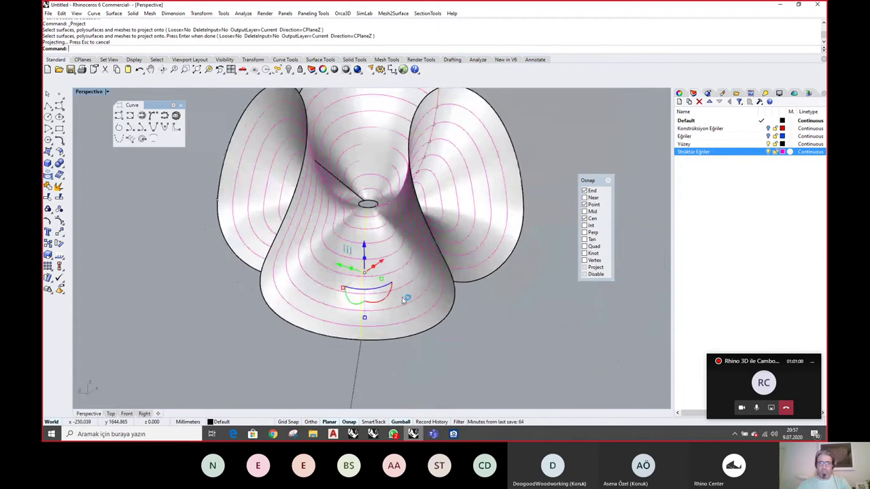
left_click(360, 381)
right_click_drag(480, 315, 436, 309)
key("Delete")
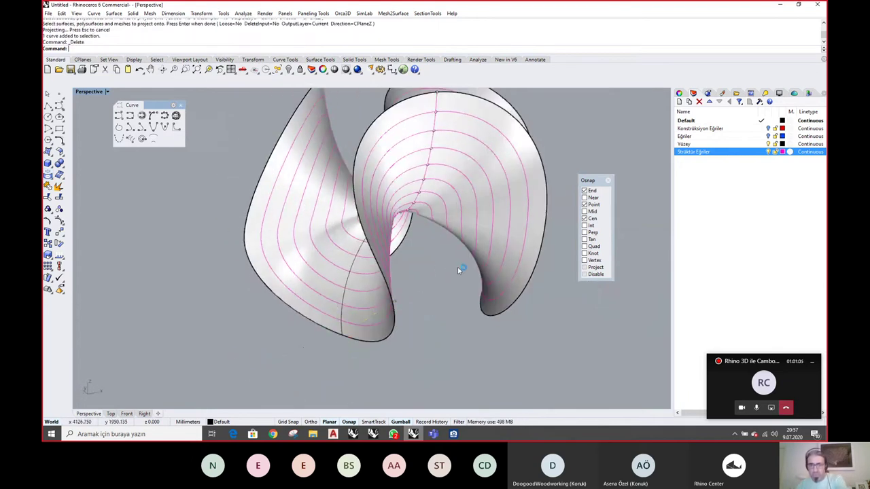
Duplicate the outer edge of the petalled surface as a curve
right_click_drag(457, 267, 442, 302)
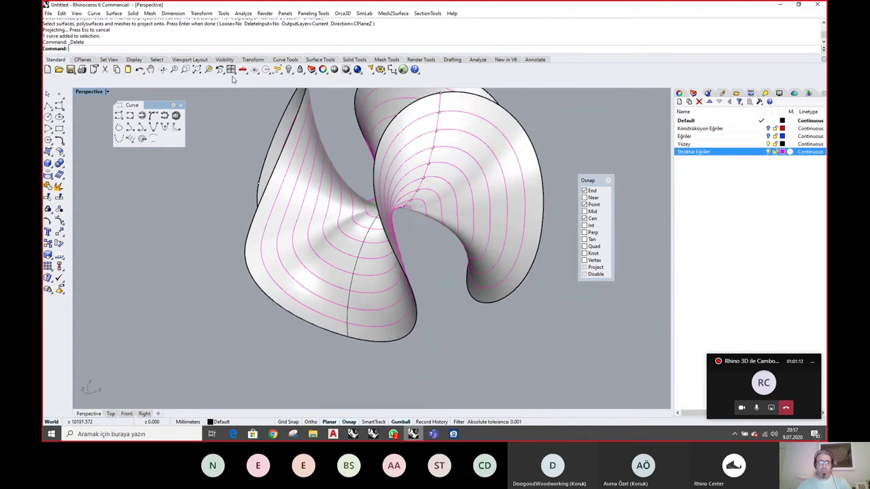
right_click_drag(400, 142, 381, 176, "shift")
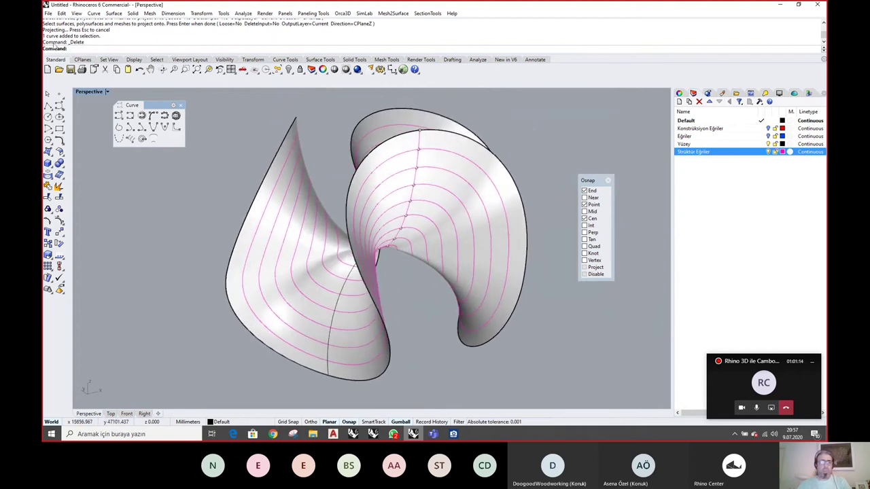
left_click(92, 14)
mouse_move(138, 284)
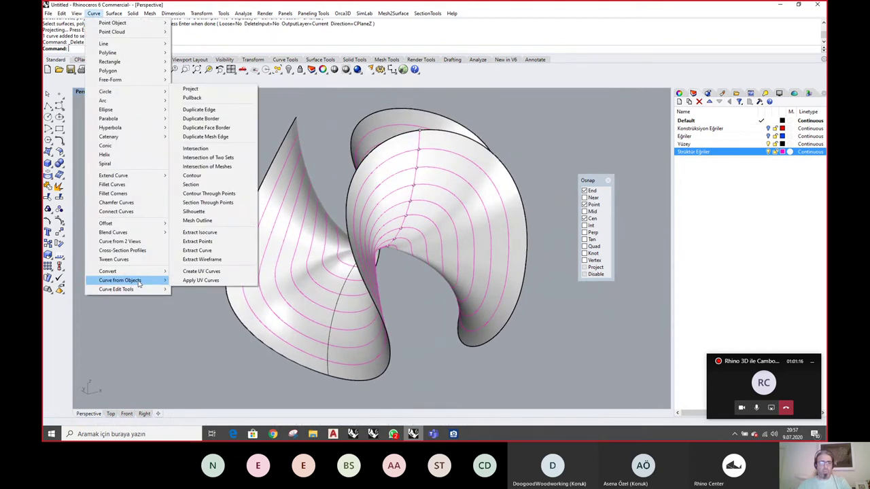
left_click(208, 111)
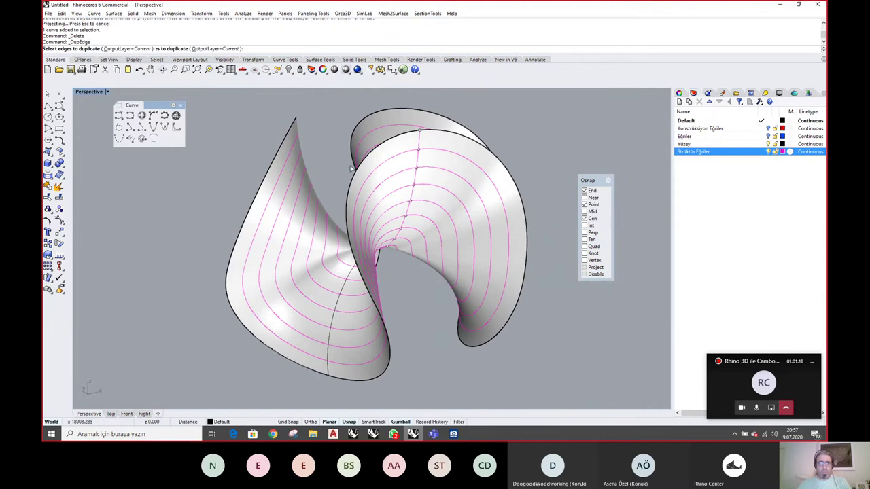
left_click(351, 168)
key("Return")
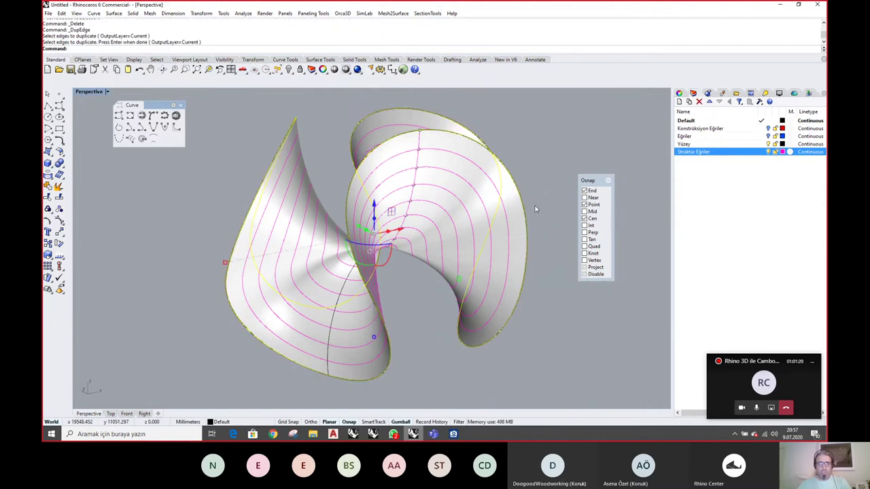
Hide the petalled surface so only the curves and points are displayed
right_click_drag(535, 210, 391, 182)
left_click(375, 144)
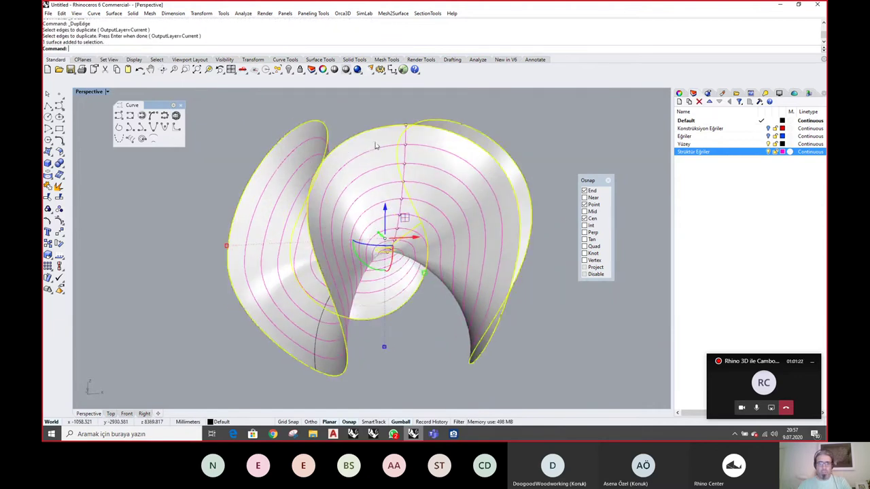
middle_click(375, 145)
left_click(376, 104)
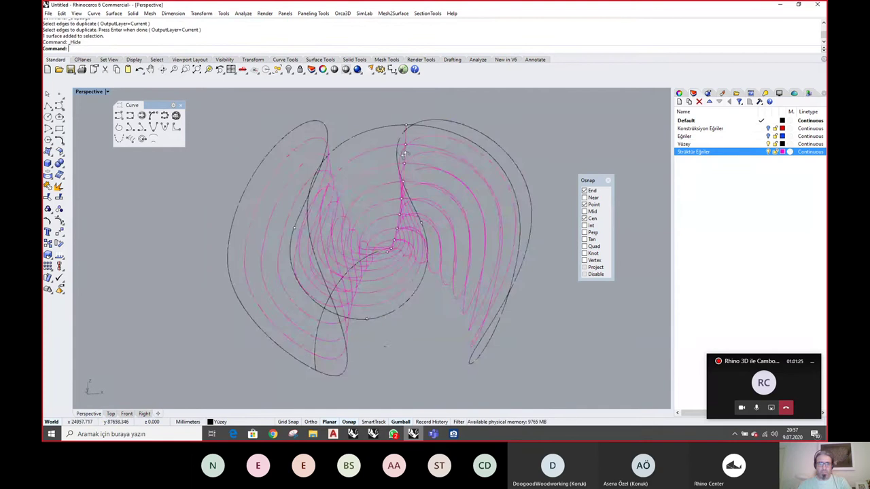
Split the duplicated outer edge curve, using the divided radial curve and the projected radial curve as cutting objects
right_click_drag(416, 136, 383, 121)
left_click(383, 121)
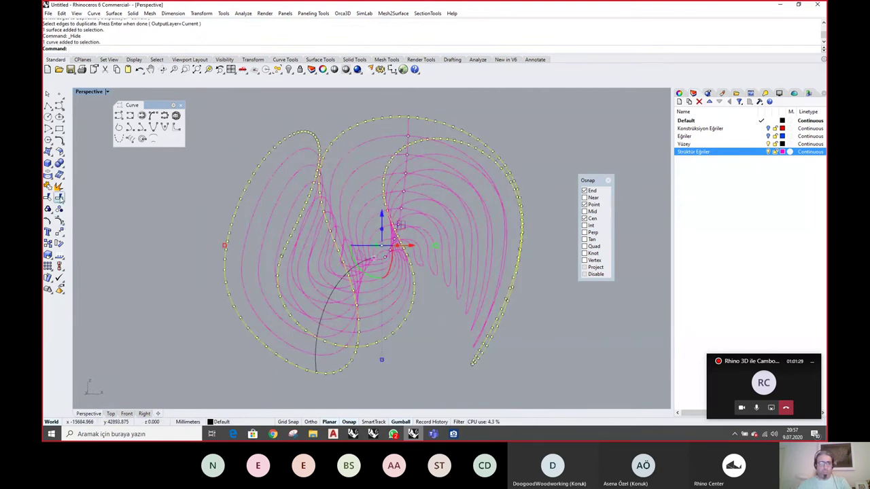
key("ctrl+shift+s")
left_click(407, 131)
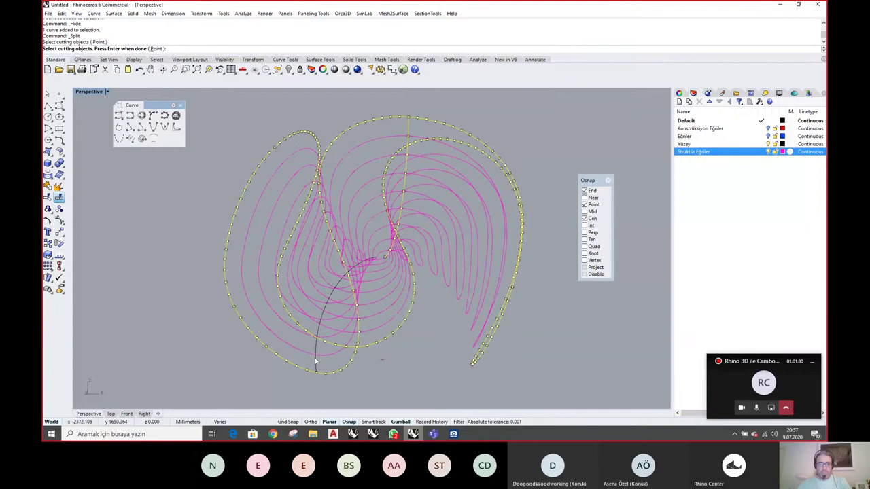
left_click(315, 361)
right_click(349, 378)
key("Escape")
Delete the longer piece of the split edge curve, keeping the segment between the two radial curves
left_click(303, 368)
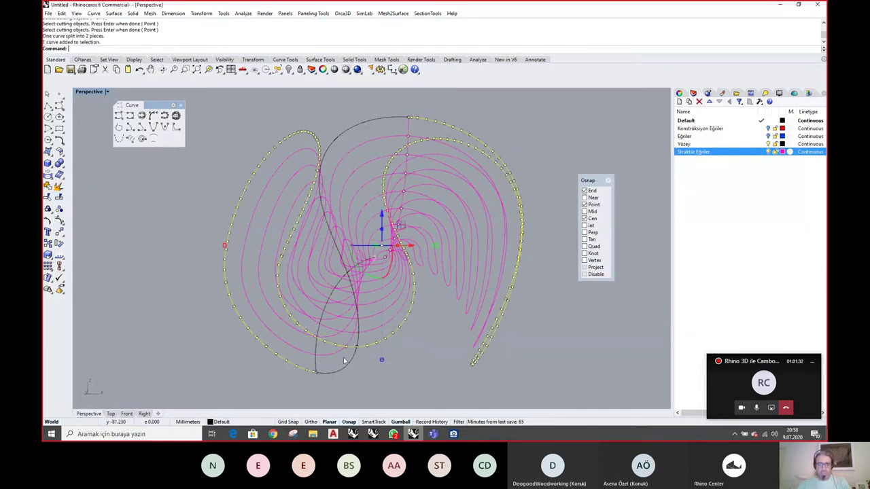
right_click_drag(392, 316, 422, 324)
key("Delete")
left_click(411, 361)
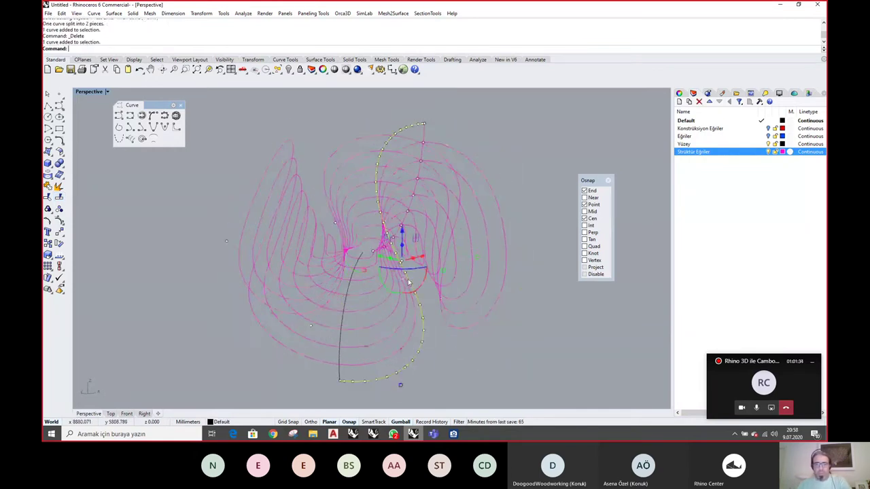
Show the hidden petalled surface again and clear the curve selection
right_click_drag(408, 281, 421, 139)
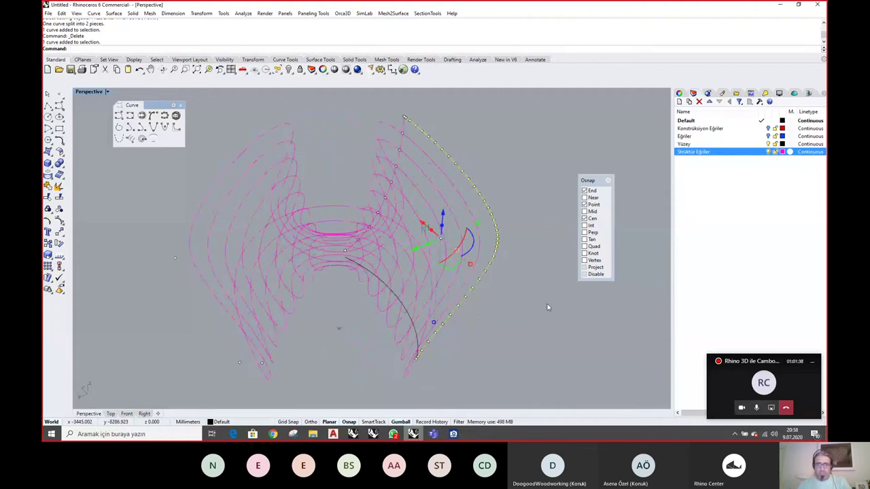
right_click_drag(546, 304, 470, 124)
middle_click(471, 125)
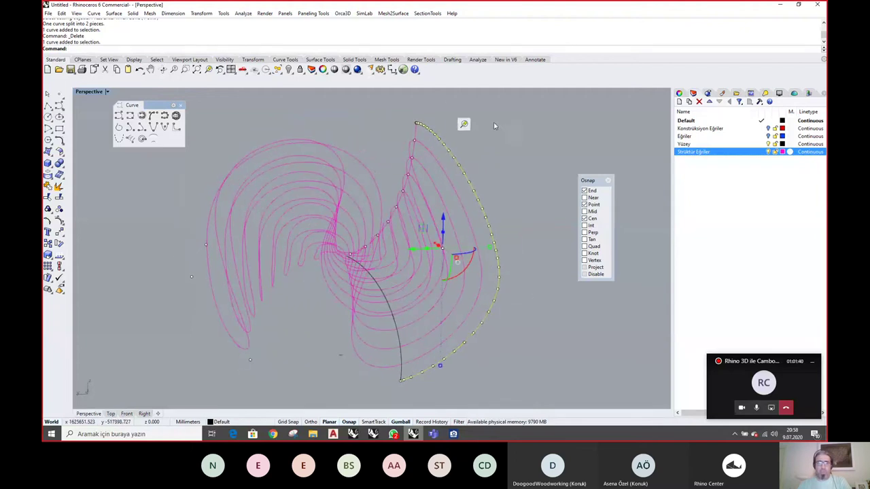
right_click(463, 113)
right_click_drag(476, 189, 410, 95)
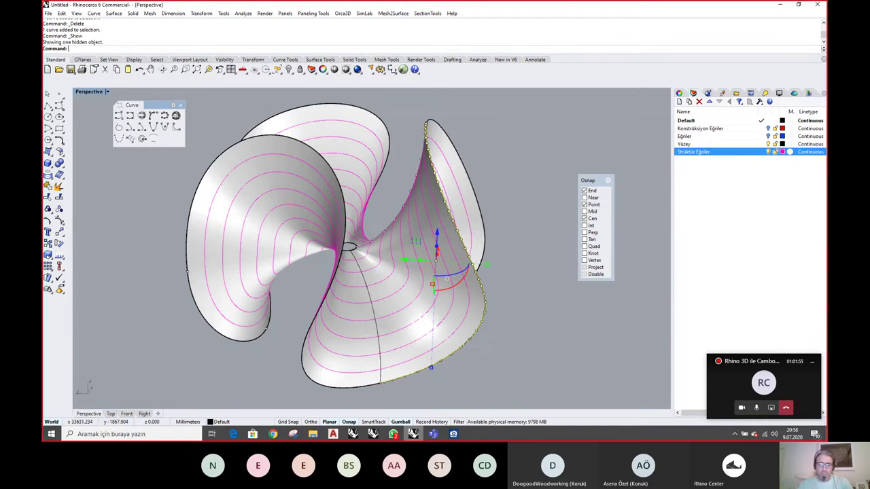
key("Escape")
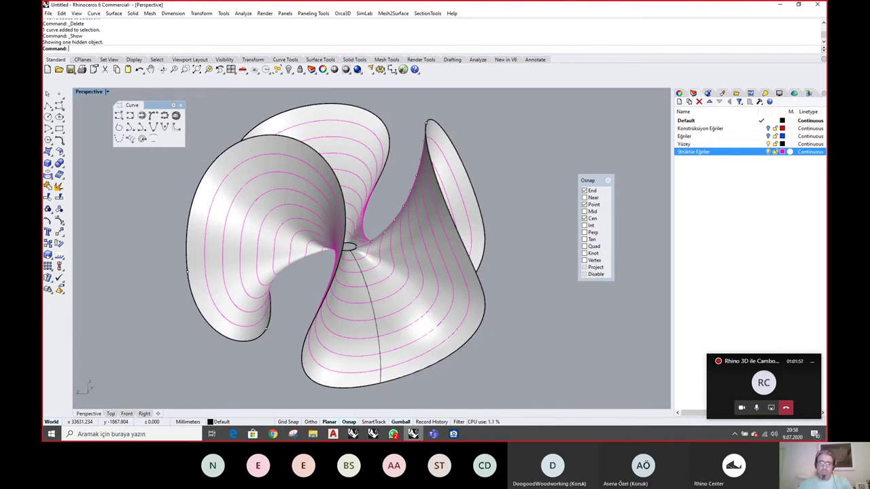
Divide the remaining outer edge segment between the two radial curves into 15 segments with points
right_click_drag(409, 252, 518, 303)
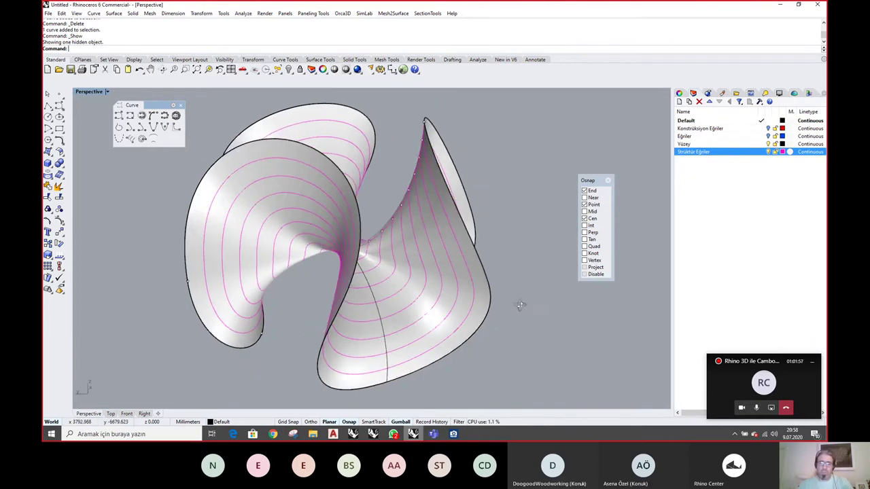
left_click(490, 289)
left_click(326, 229)
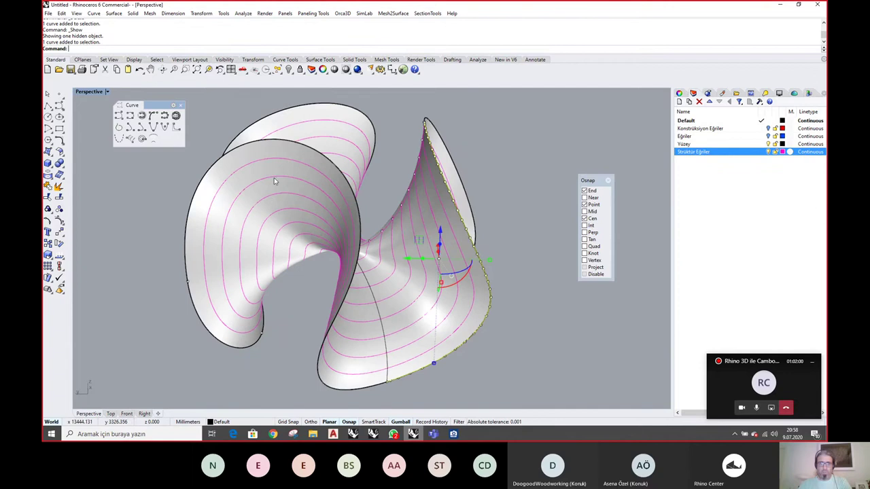
right_click(464, 36)
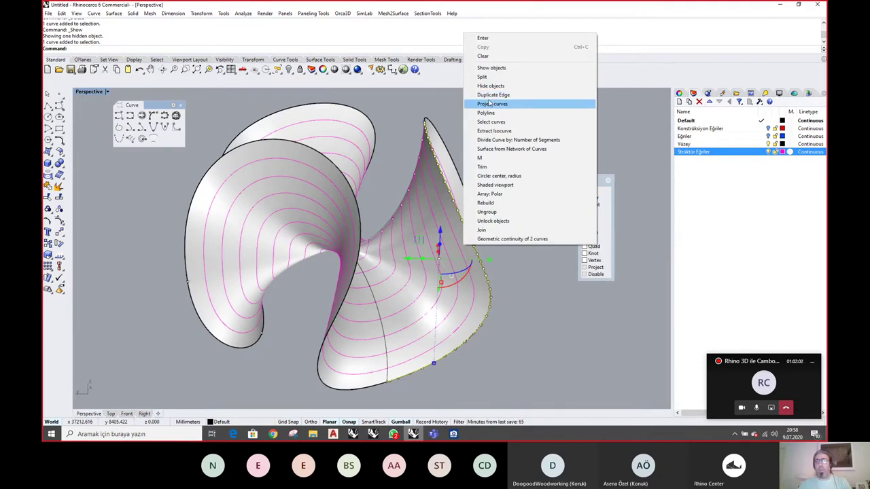
left_click(517, 139)
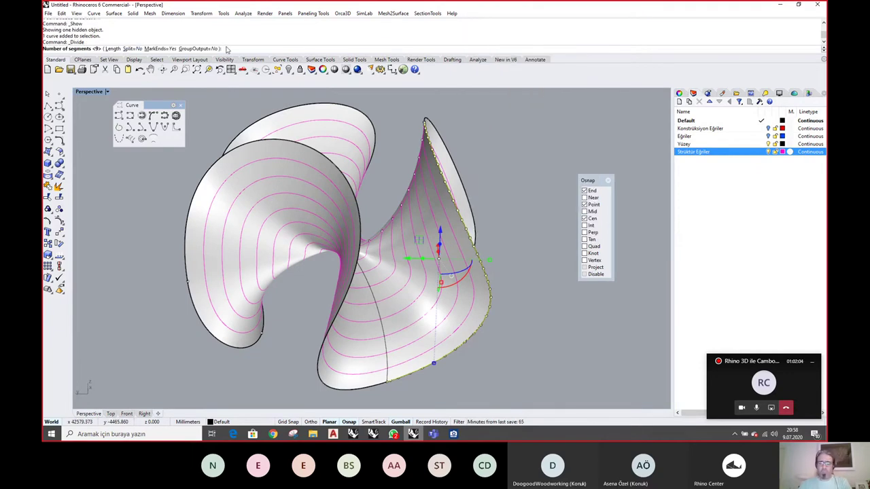
type("15")
key("Return")
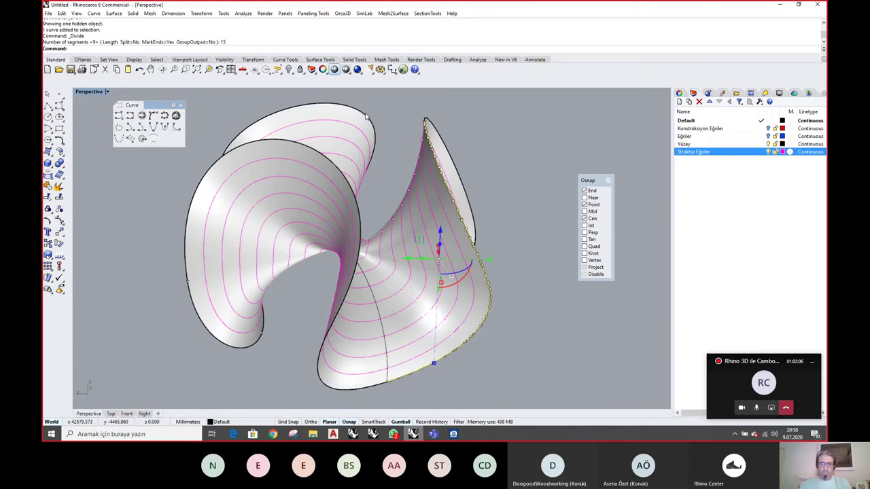
key("Escape")
Extract V-direction isocurves from the petalled surface, snapping to the division points from the petal's top down its outer edge
right_click_drag(513, 208, 425, 126)
scroll(418, 128, "up", 2)
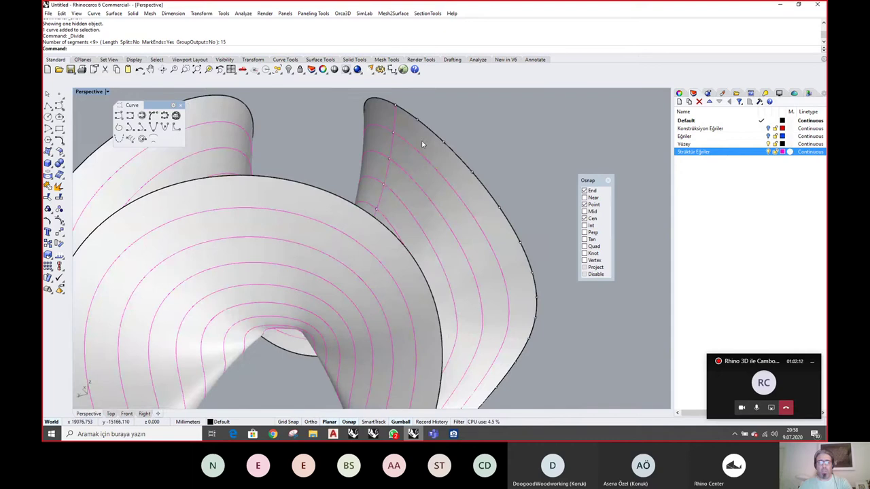
right_click(451, 46)
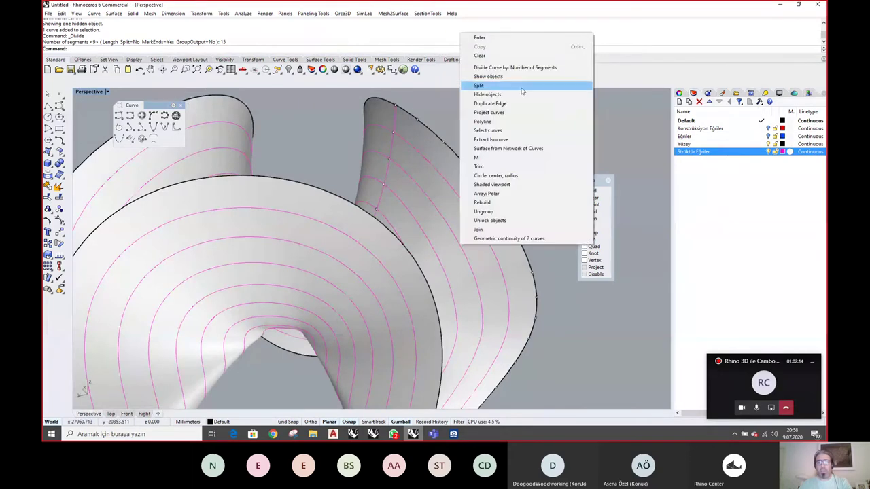
left_click(509, 141)
left_click(439, 151)
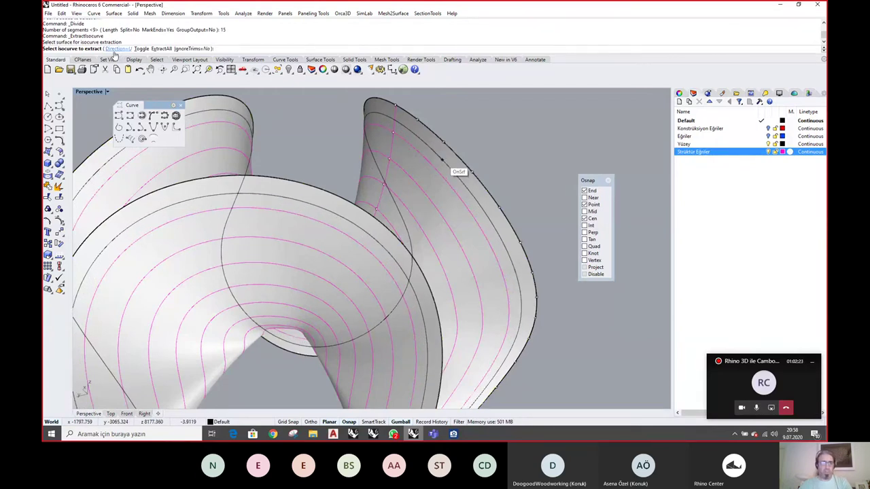
left_click(140, 48)
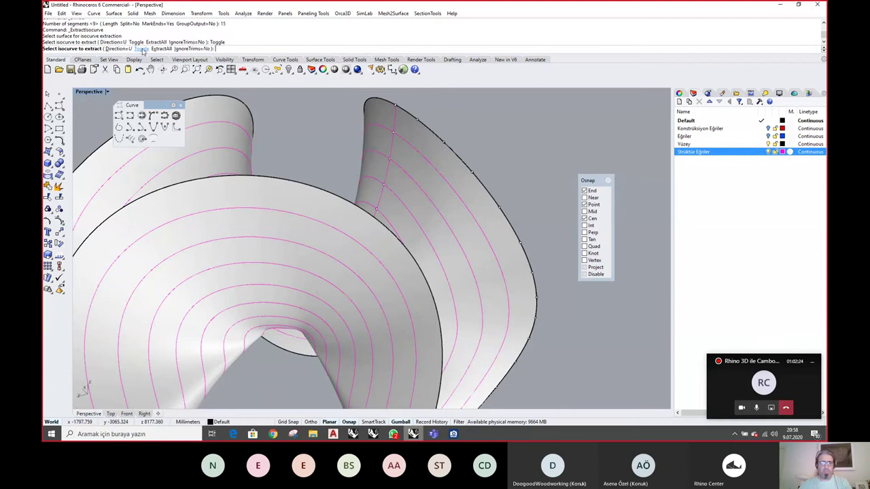
left_click(416, 124)
left_click(452, 149)
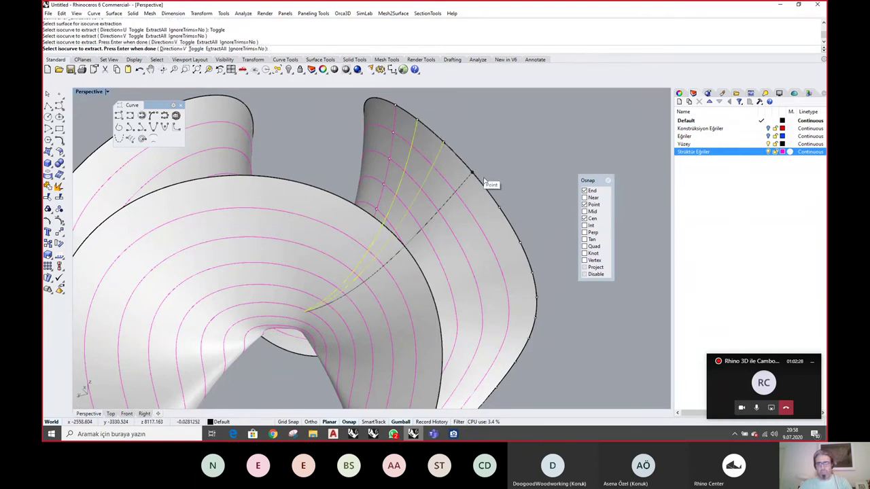
left_click(485, 179)
left_click(500, 208)
left_click(519, 243)
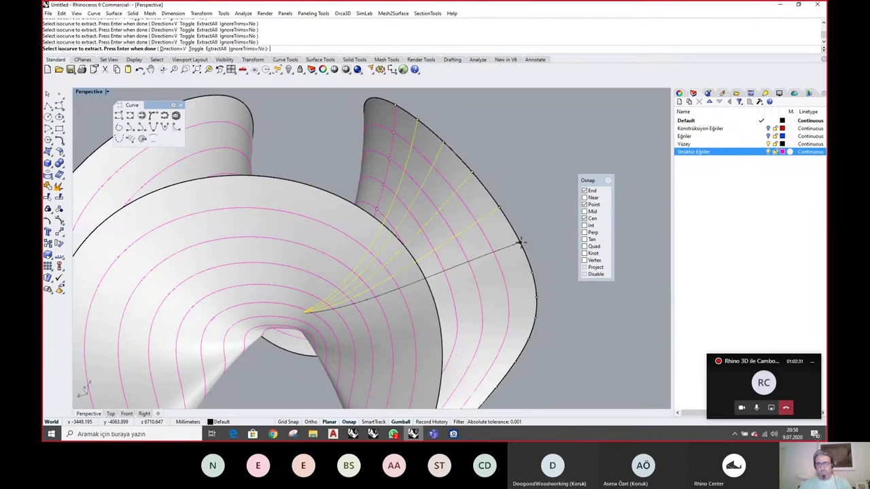
left_click(530, 274)
left_click(536, 297)
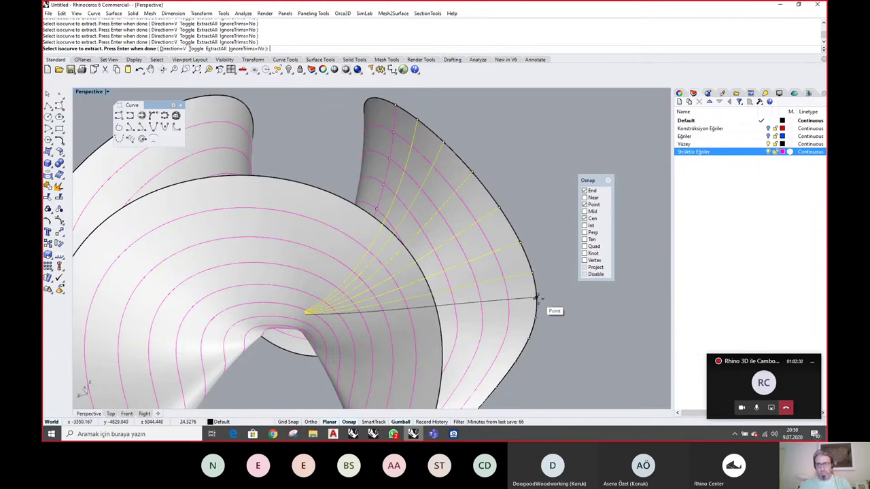
left_click(537, 317)
left_click(529, 338)
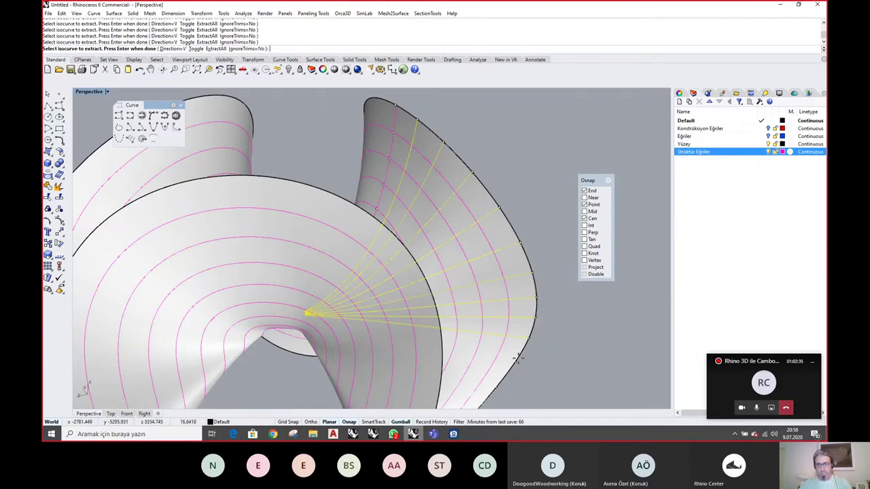
left_click(514, 361)
left_click(499, 389)
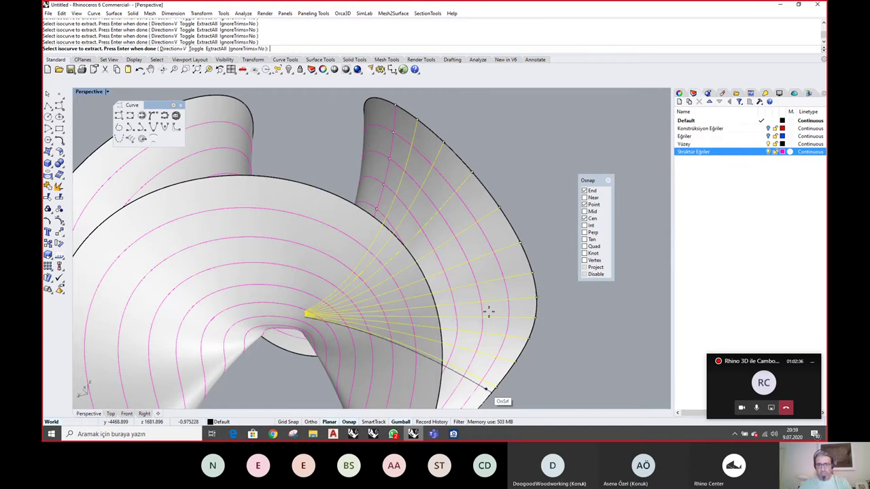
Extract the isocurves at the remaining division points along the petal's lower edge, up to the projected radial curve
scroll(489, 311, "down", 2)
scroll(491, 383, "up", 4)
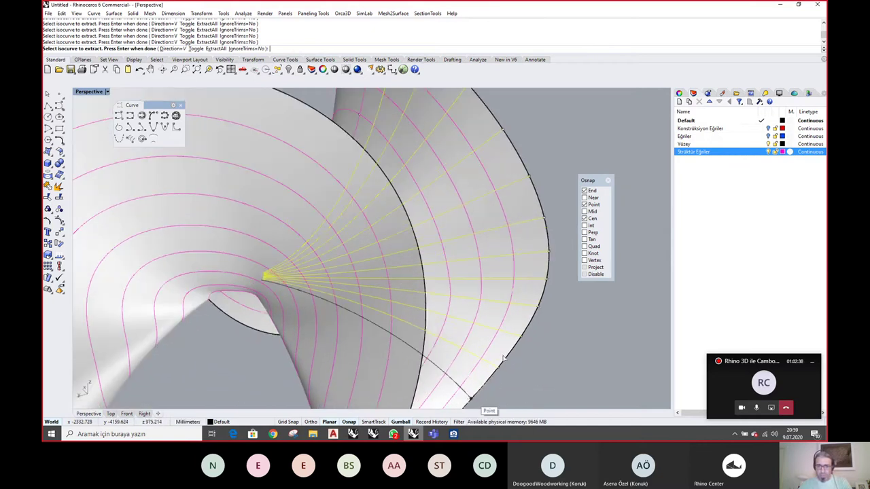
left_click(471, 399)
right_click_drag(520, 337, 439, 314)
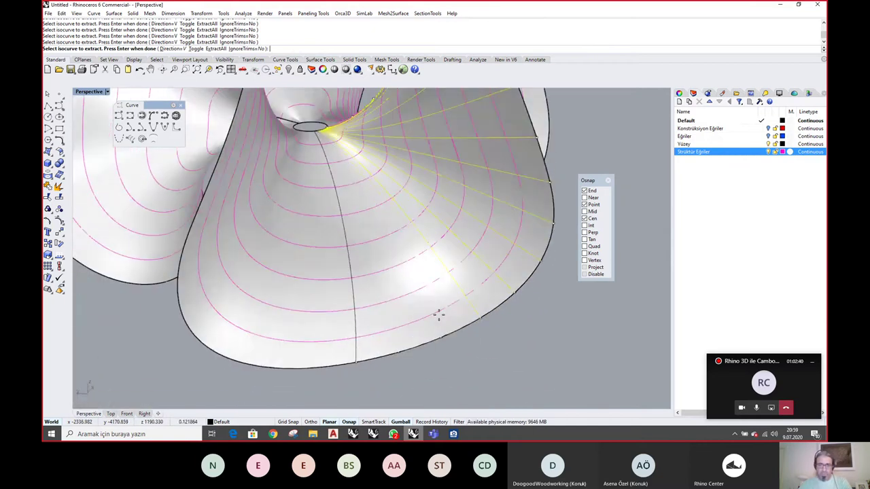
left_click(439, 340)
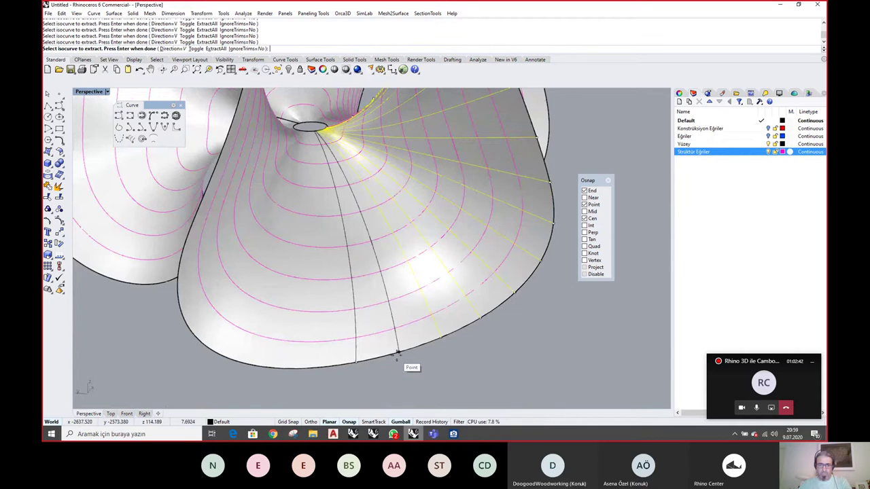
key("Return")
Turn off the Yüzey layer and inspect the inner ends of the extracted radial isocurves
right_click_drag(438, 337, 390, 302)
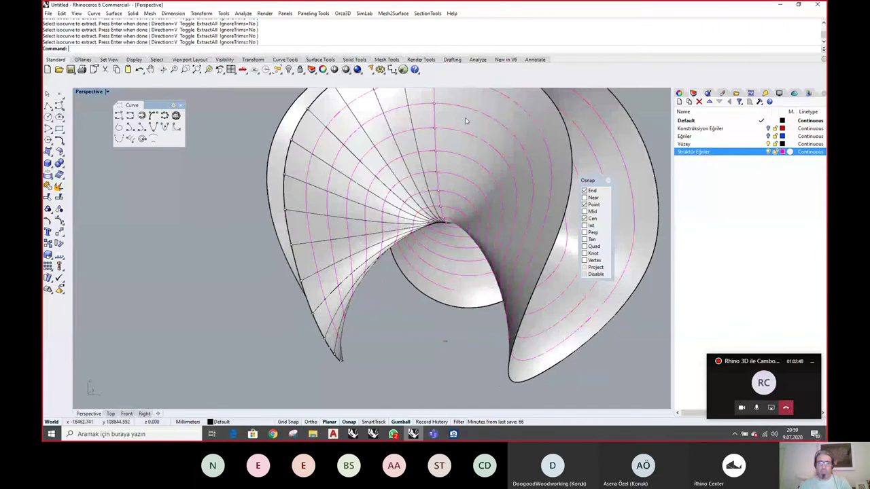
left_click(496, 146)
right_click_drag(495, 146, 456, 157)
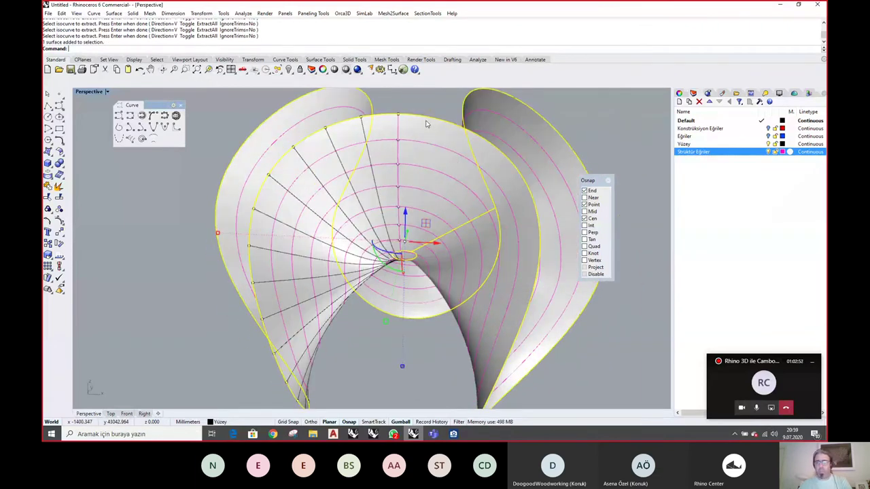
left_click(768, 144)
right_click_drag(442, 237, 388, 233)
scroll(383, 227, "up", 5)
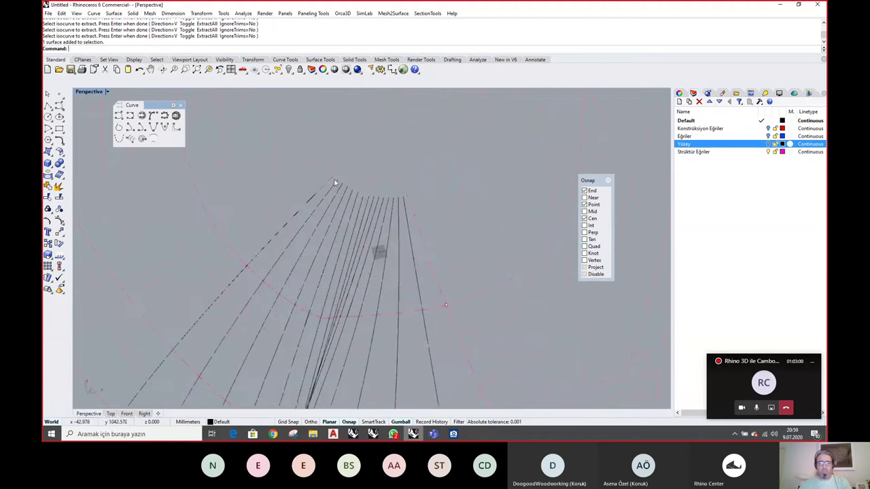
Select all the division point objects in the model and delete them
right_click_drag(402, 195, 354, 149)
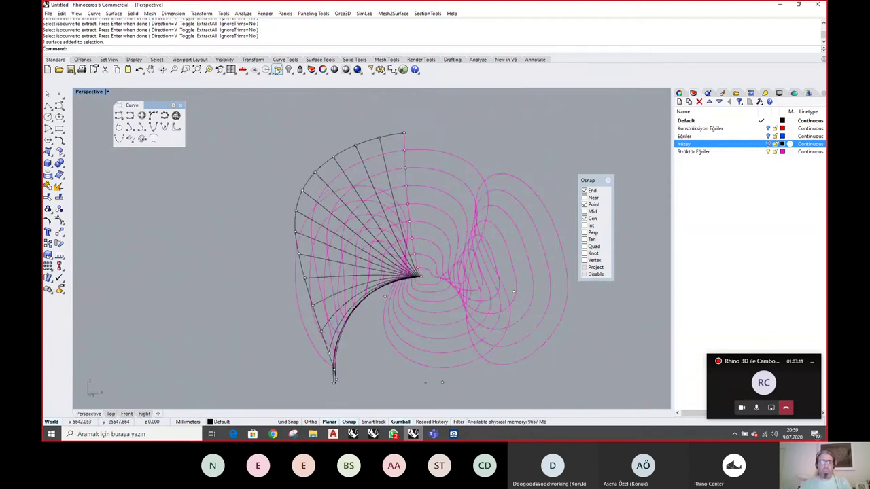
left_click(277, 69)
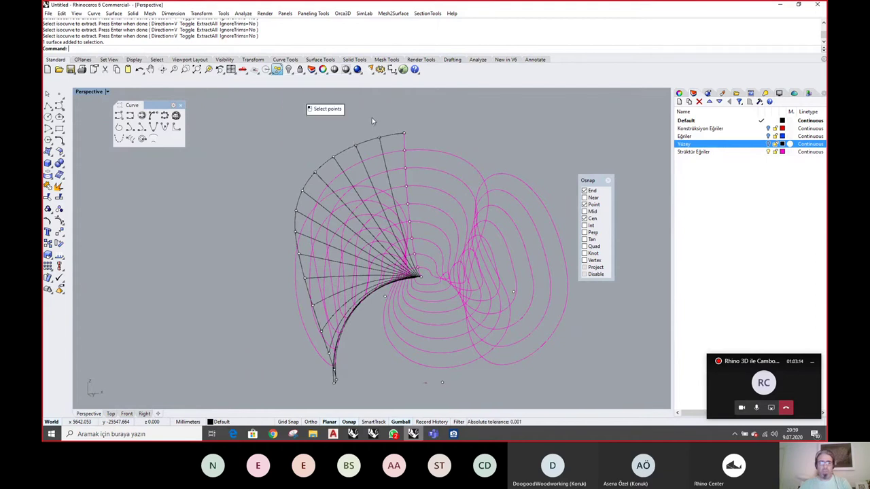
right_click_drag(447, 177, 440, 194)
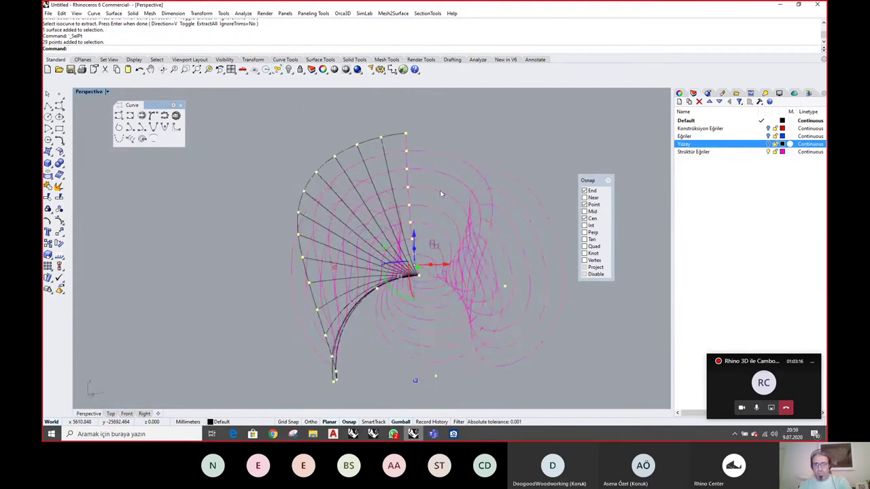
key("Delete")
Delete the black helper curve running along the outer ends of the extracted radial isocurves
right_click_drag(467, 243, 391, 115)
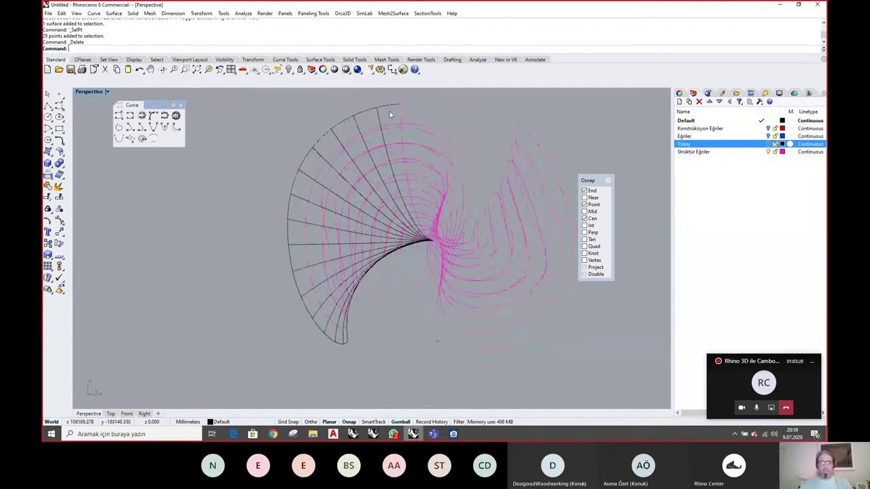
right_click_drag(512, 197, 388, 170)
left_click(371, 126)
key("Delete")
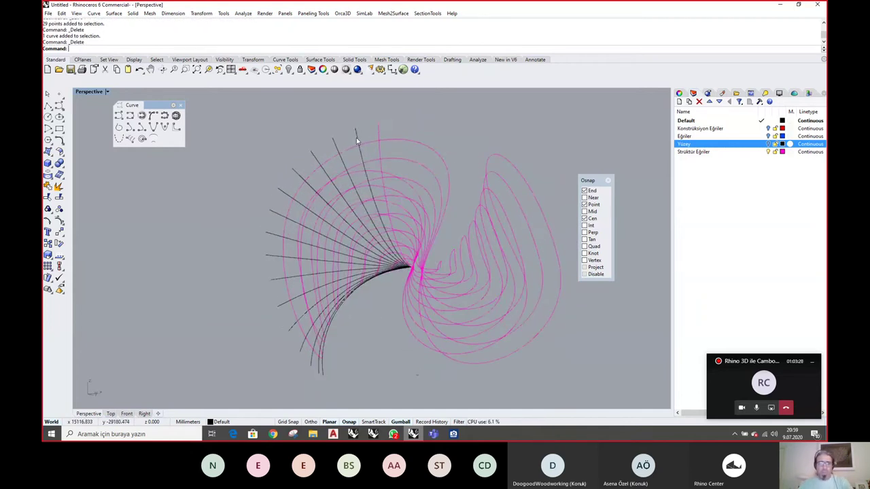
Move all the extracted black radial isocurves of the petal to the Strüktür Eğriler layer
left_click(356, 141)
left_click(333, 143, "shift")
left_click(314, 159, "shift")
left_click(299, 179, "shift")
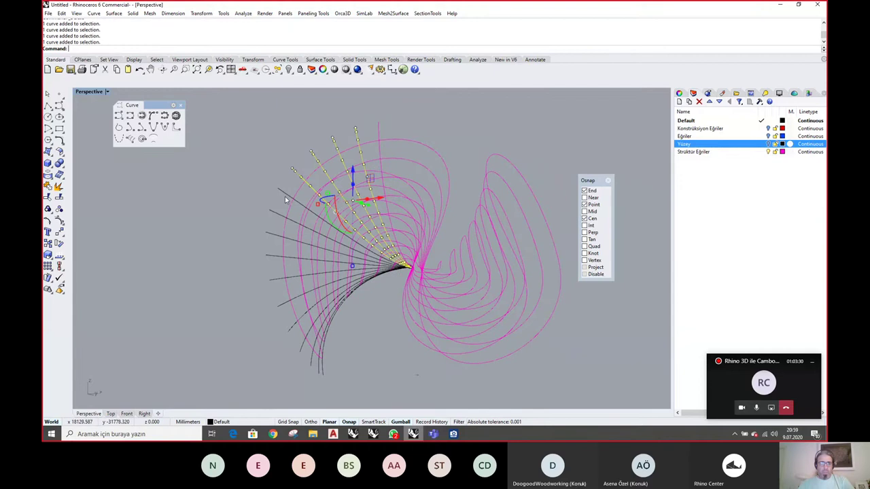
left_click(285, 197, "shift")
left_click(273, 214, "shift")
left_click(265, 237, "shift")
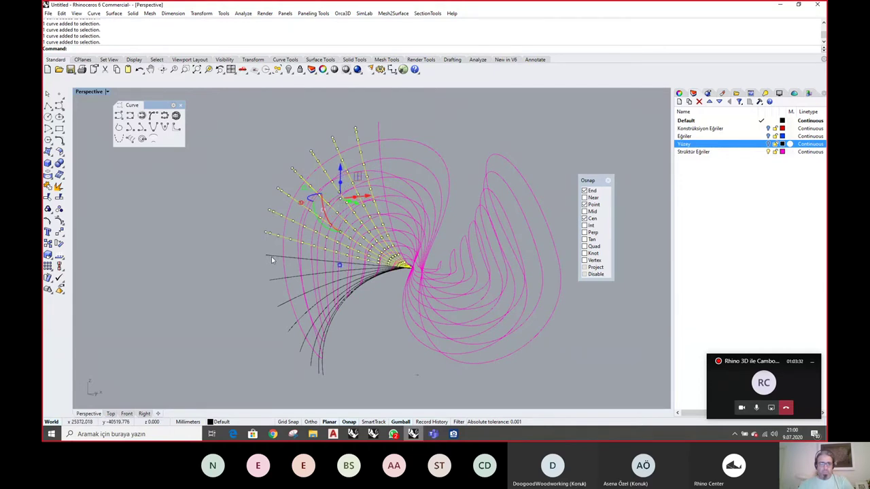
left_click(271, 257, "shift")
left_click(274, 276, "shift")
left_click(286, 302, "shift")
left_click(292, 320, "shift")
left_click(304, 343, "shift")
left_click(315, 367, "shift")
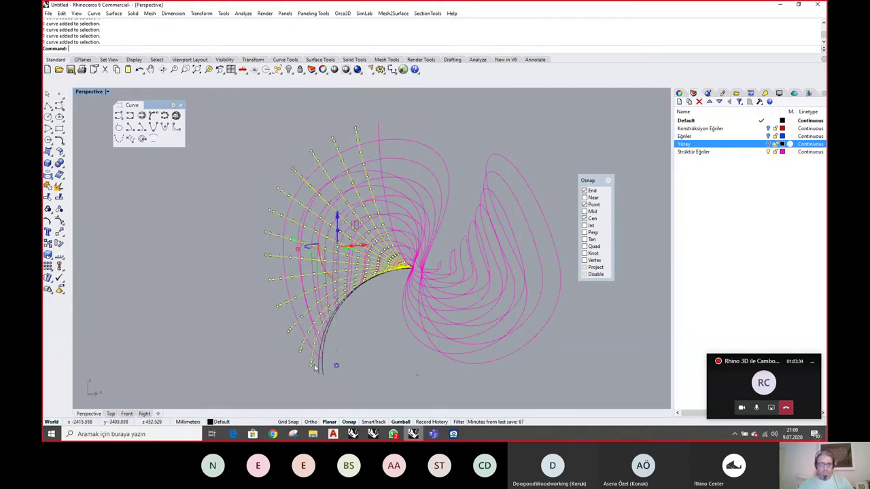
left_click_drag(331, 372, 314, 360, "shift")
right_click_drag(303, 317, 414, 319)
left_click(250, 422)
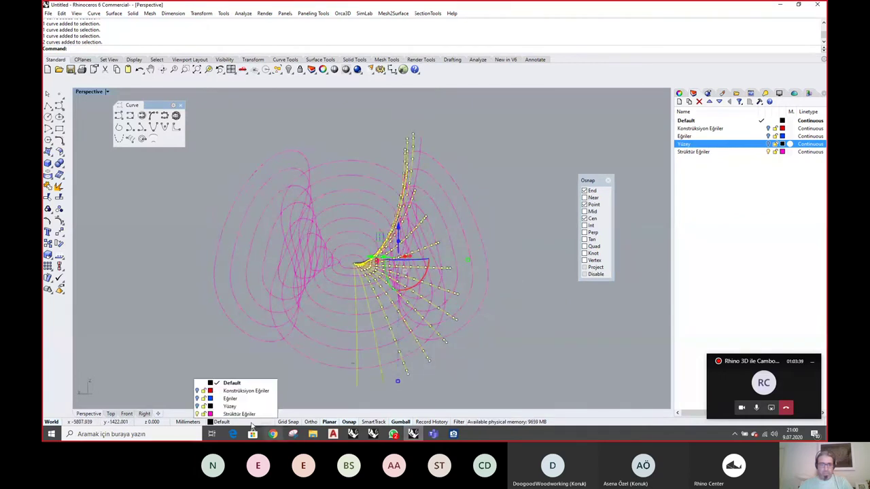
left_click(228, 414)
left_click(514, 317)
right_click_drag(515, 316, 474, 317)
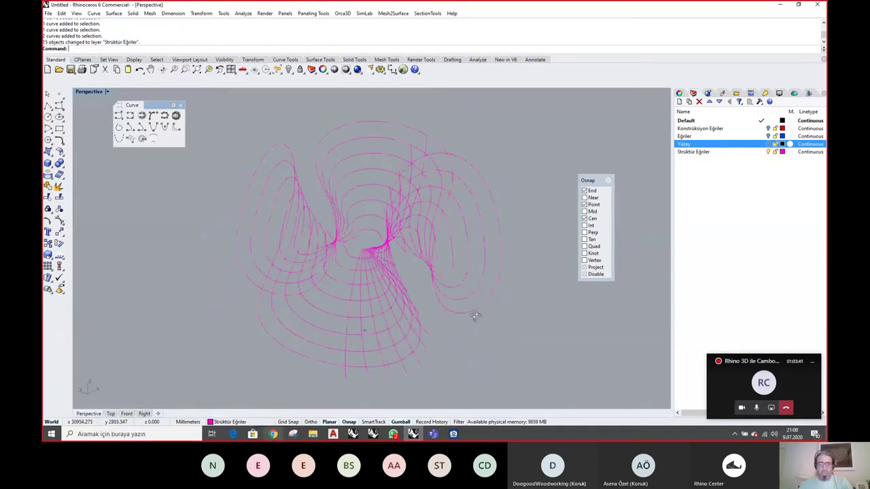
Select the outermost ring curve, check the lattice in the reference drawing CAMBOO_DWG-01.jpg in ACDSee, and return to Rhino
left_click(281, 342)
right_click_drag(281, 342, 285, 350)
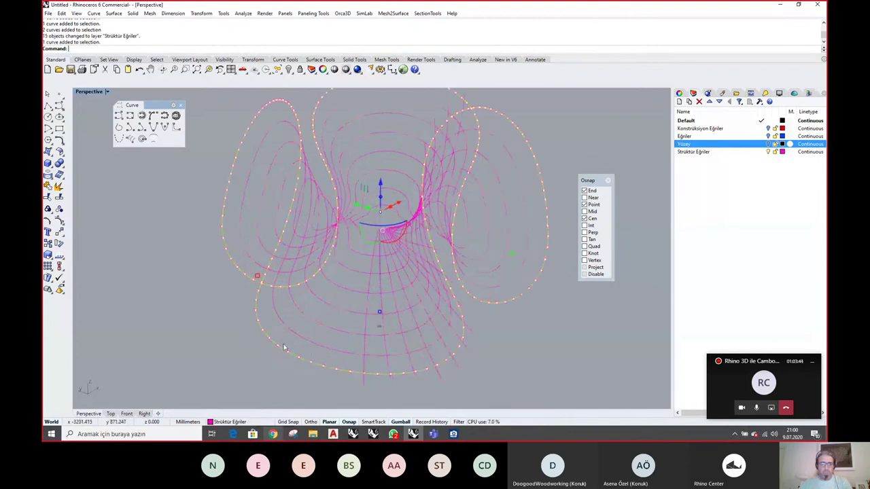
left_click(453, 433)
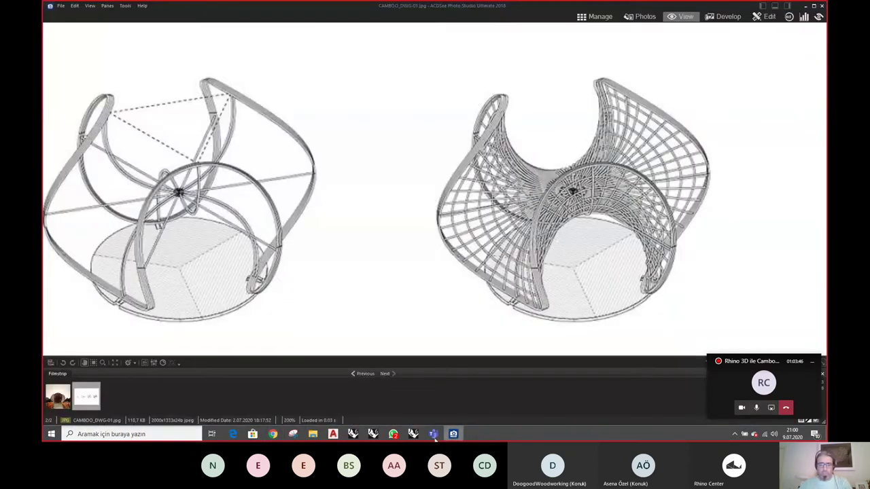
left_click(413, 435)
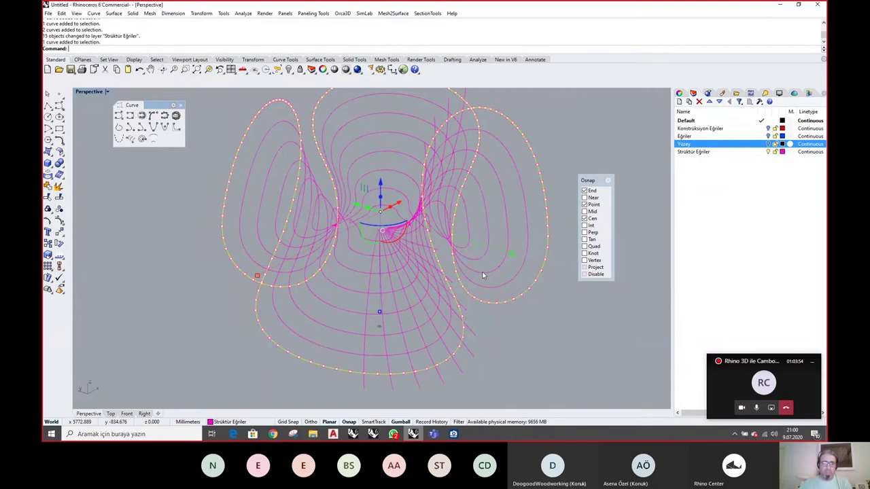
Try a pipe with a 25 mm radius around the outermost ring curve, inspect its thickness, and undo it
left_click(133, 13)
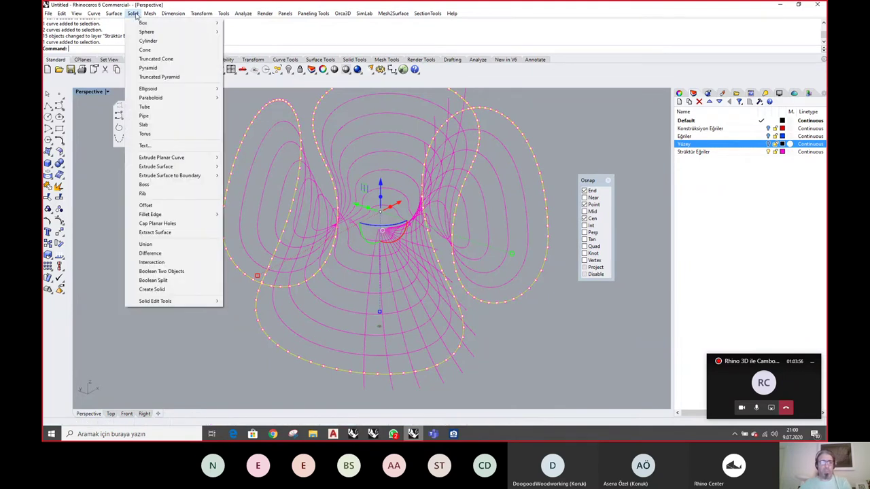
left_click(143, 116)
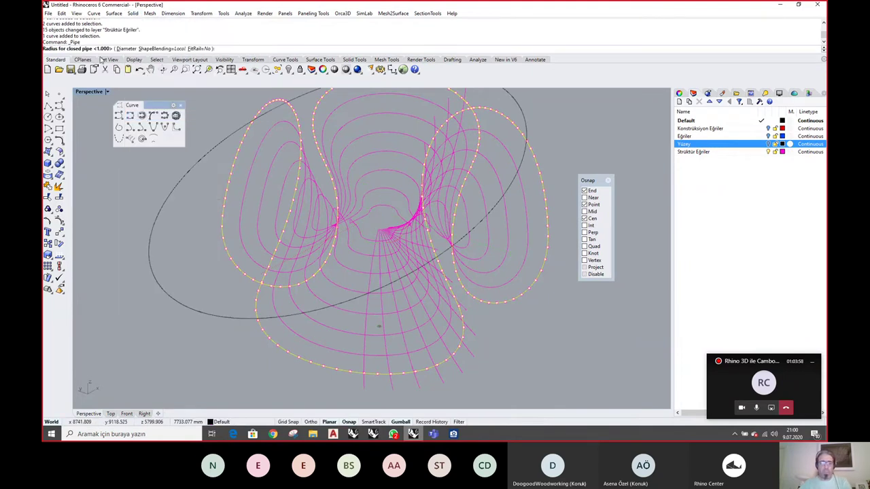
type("25")
key("Return")
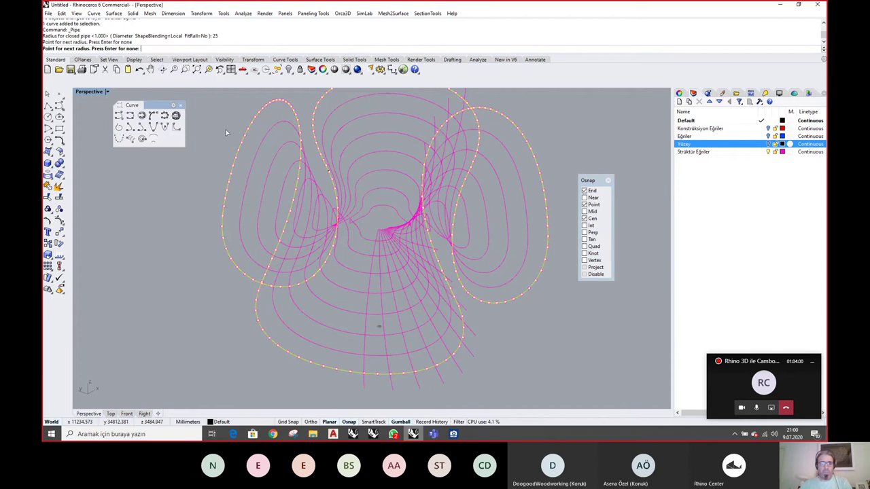
key("Return")
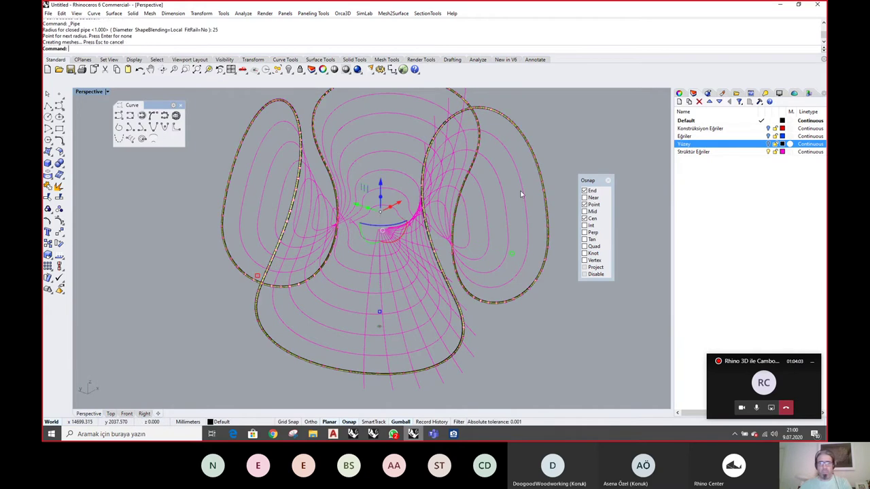
scroll(256, 327, "up", 4)
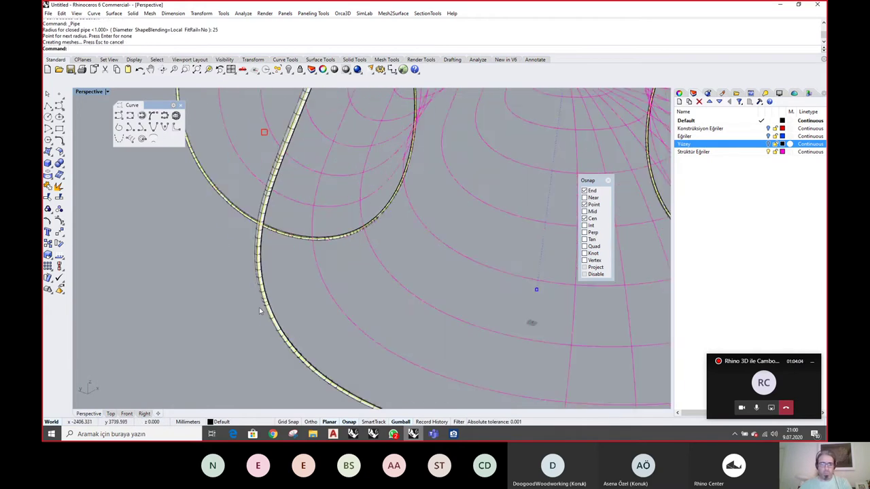
scroll(258, 311, "down", 5)
right_click_drag(341, 211, 324, 250)
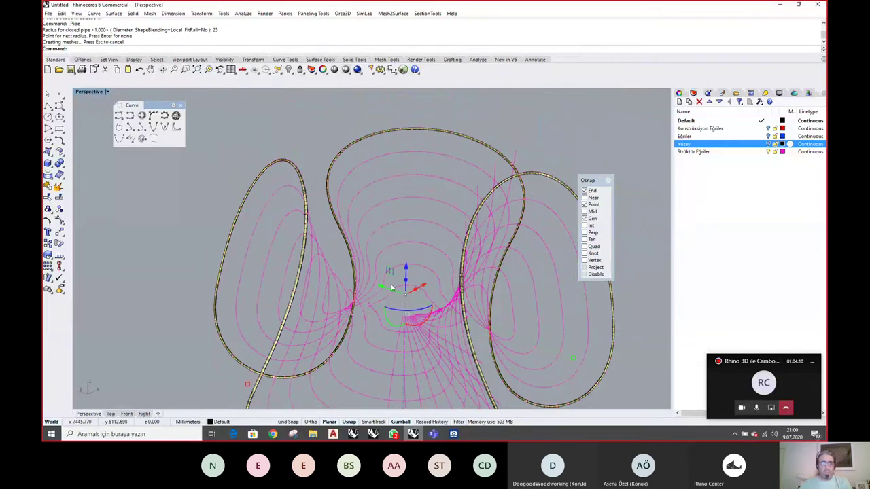
right_click_drag(398, 282, 398, 190, "shift")
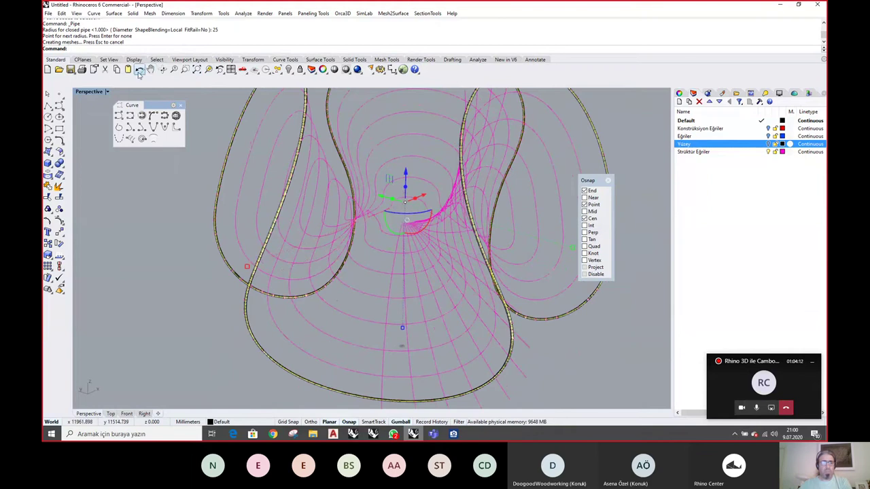
left_click(139, 69)
Pipe the outermost ring curve using a diameter of 100 mm
right_click(391, 39)
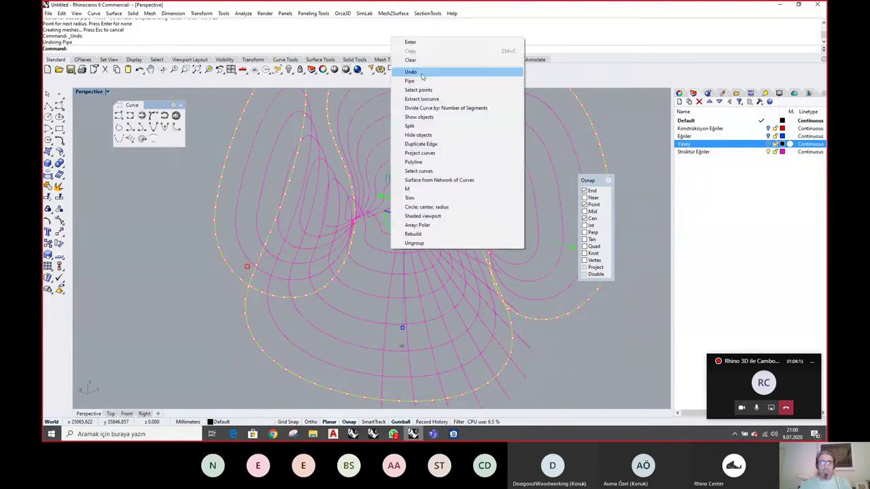
left_click(414, 75)
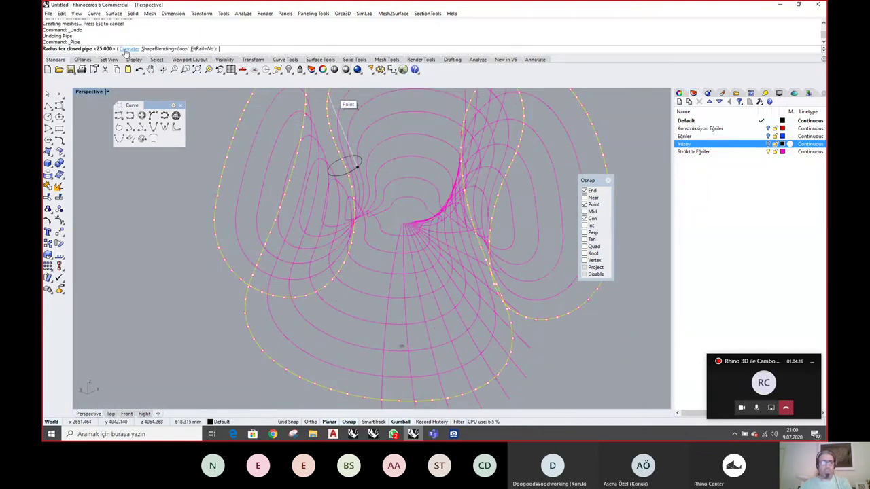
left_click(128, 49)
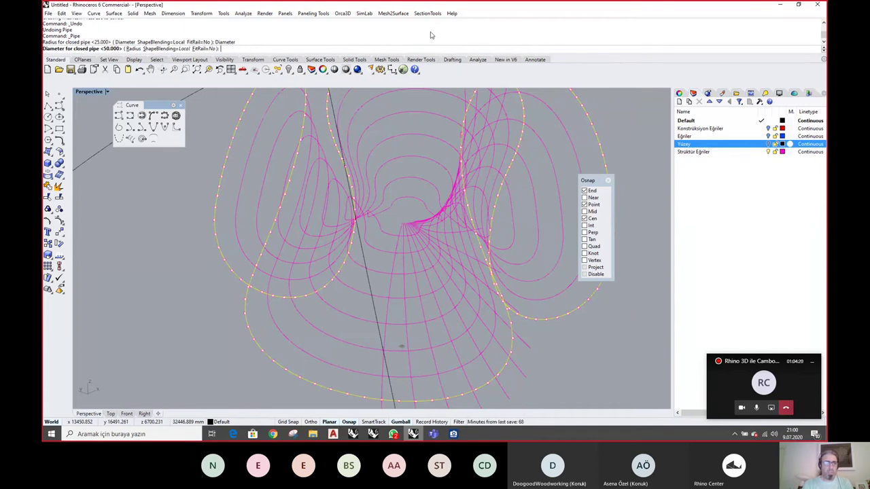
type("100")
key("Return")
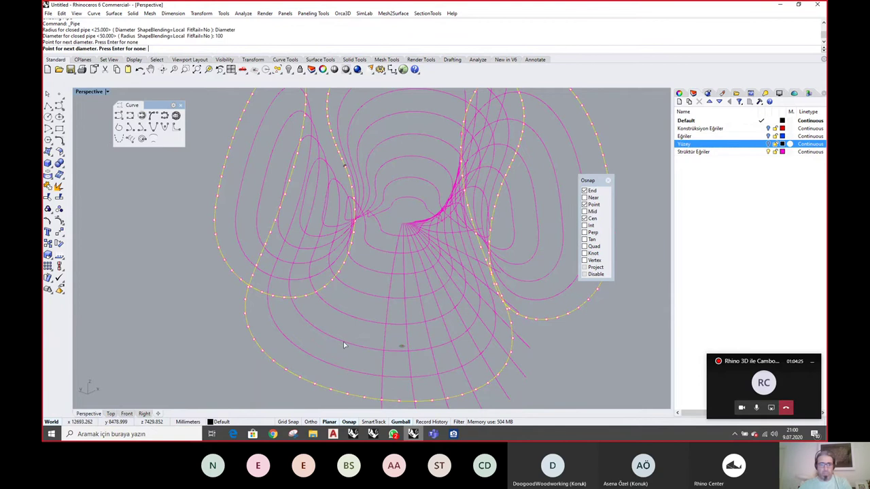
key("Return")
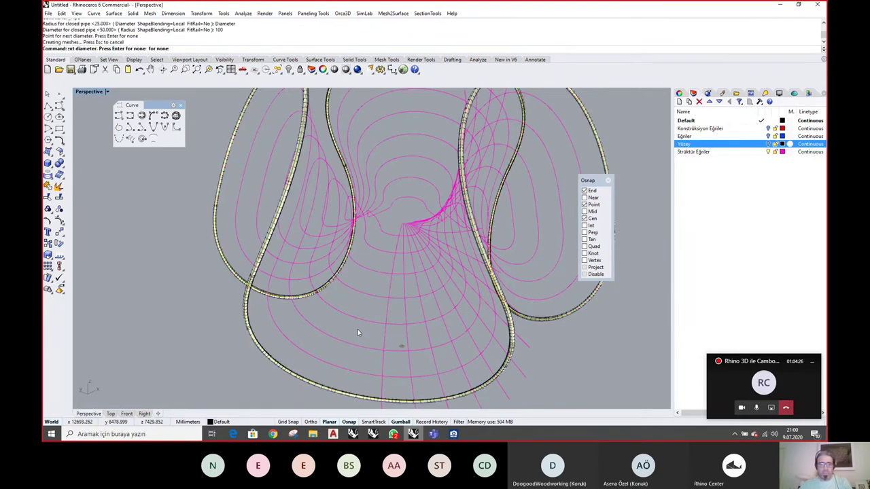
Pipe the grouped inner ring curves with the same 100 mm diameter
right_click_drag(358, 331, 360, 299, "shift")
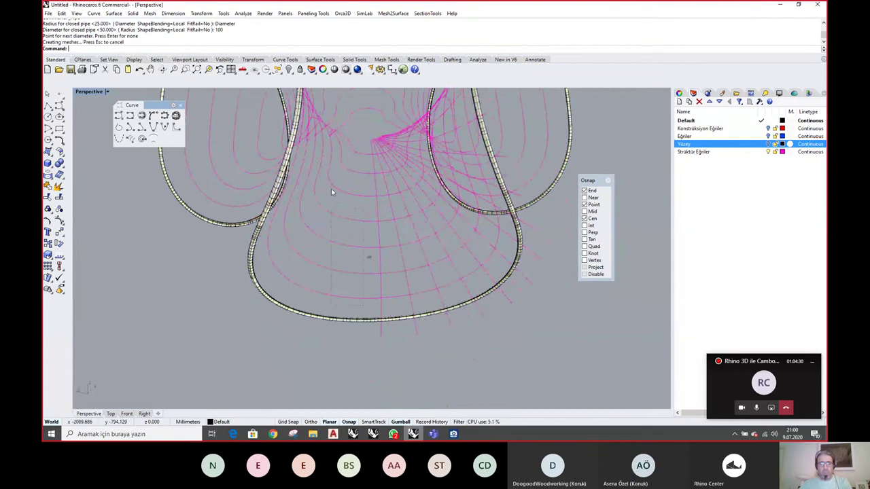
left_click(336, 152)
middle_click(483, 28)
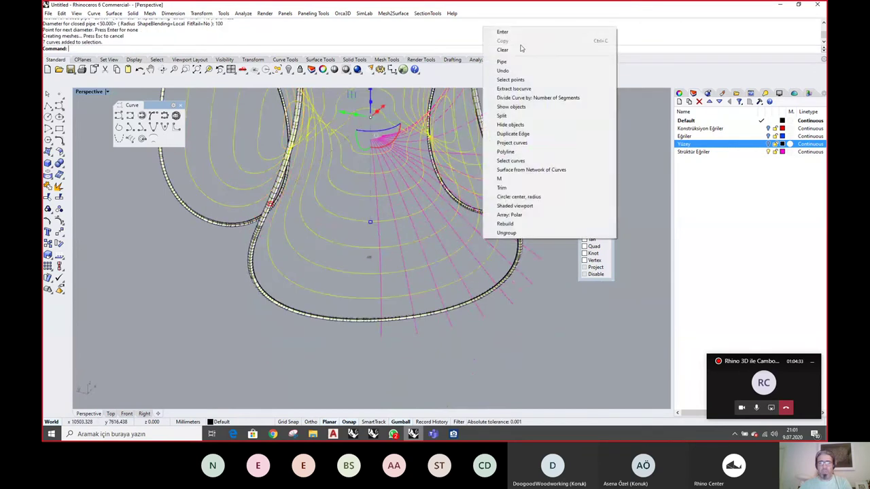
left_click(516, 62)
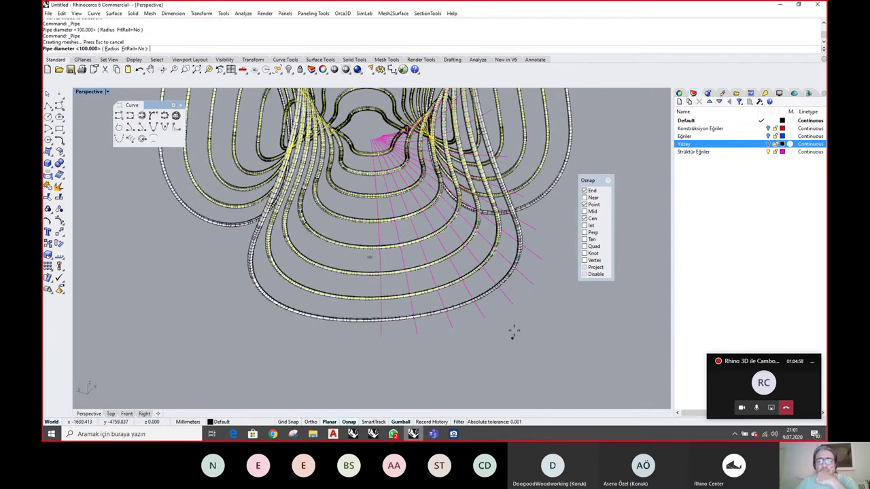
right_click(516, 334)
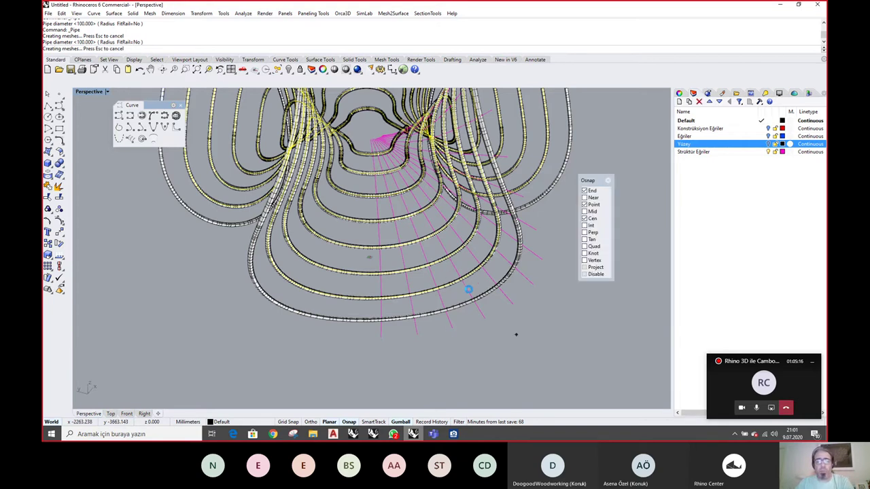
Switch the perspective view to wireframe and select the first five radial structural curves on one side of the sector
middle_click(533, 301)
left_click(535, 283)
right_click_drag(536, 281, 428, 167)
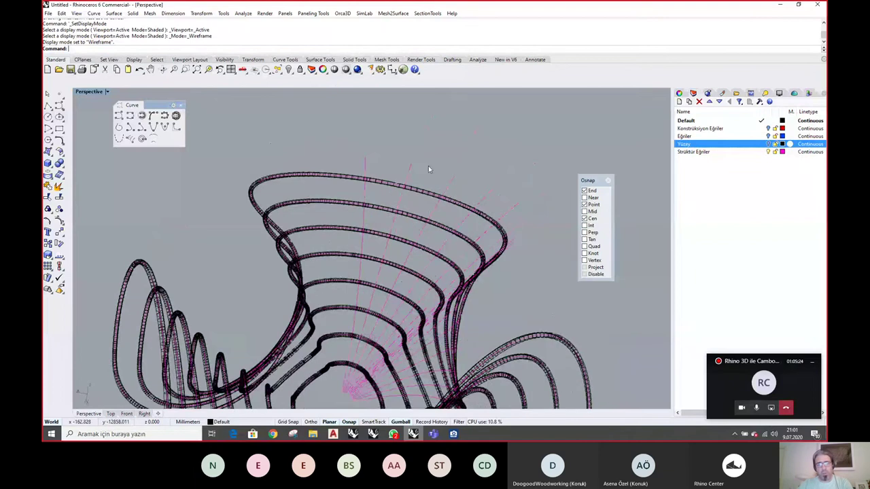
left_click_drag(428, 165, 357, 158)
left_click(453, 179, "shift")
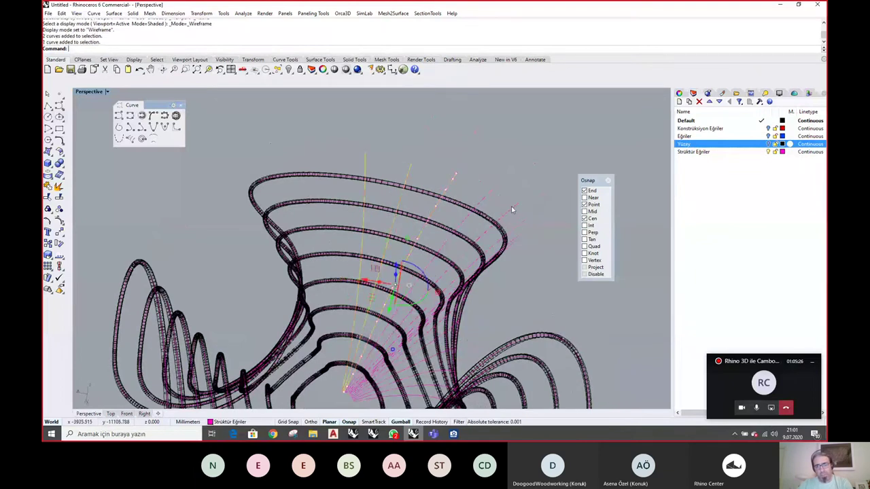
left_click(487, 193, "shift")
left_click(513, 207, "shift")
Add the remaining radial structural curves around the petal to the selection
right_click_drag(511, 223, 457, 225)
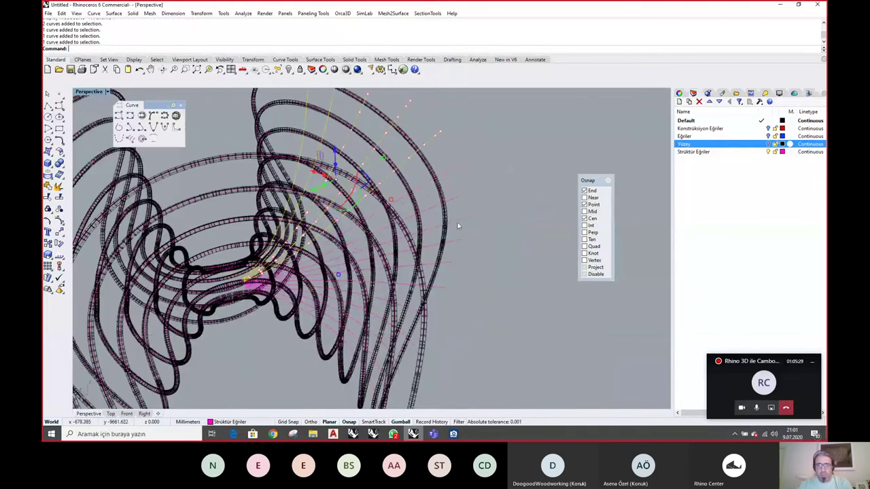
right_click_drag(503, 299, 432, 317)
scroll(432, 317, "up", 6)
left_click(436, 302, "shift")
left_click(392, 335, "shift")
left_click(343, 361, "shift")
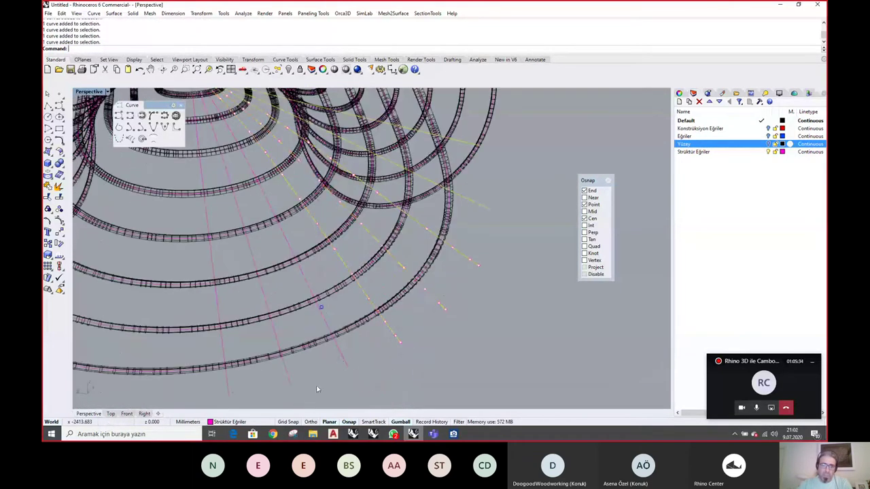
left_click(286, 373, "shift")
left_click(228, 390, "shift")
Pipe the selected radial curves with a diameter of 100 mm
right_click_drag(388, 253, 417, 232)
right_click(520, 36)
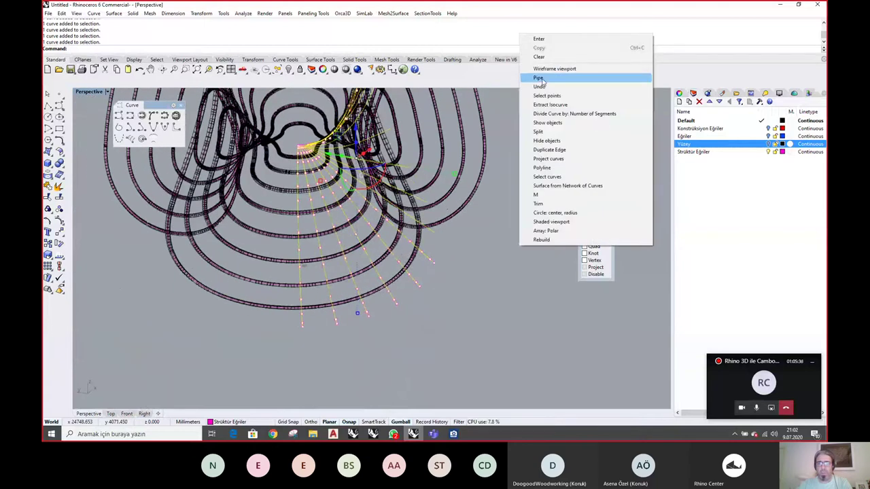
left_click(543, 75)
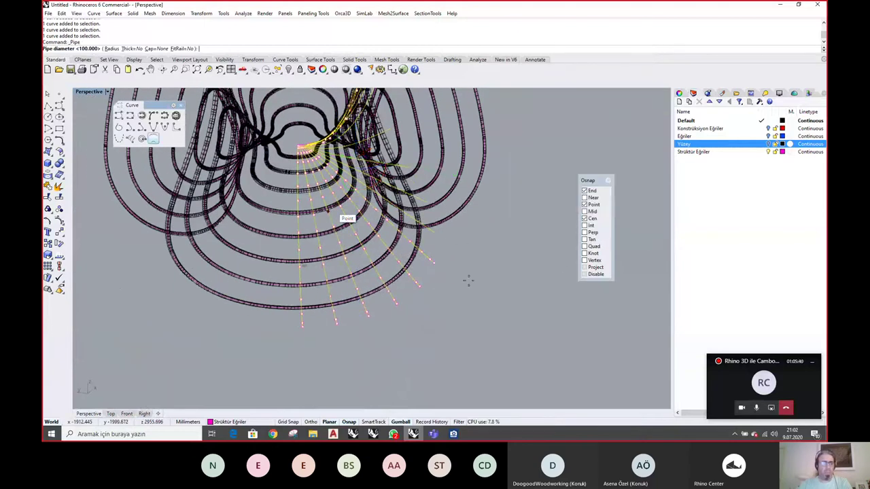
right_click(546, 302)
right_click(544, 320)
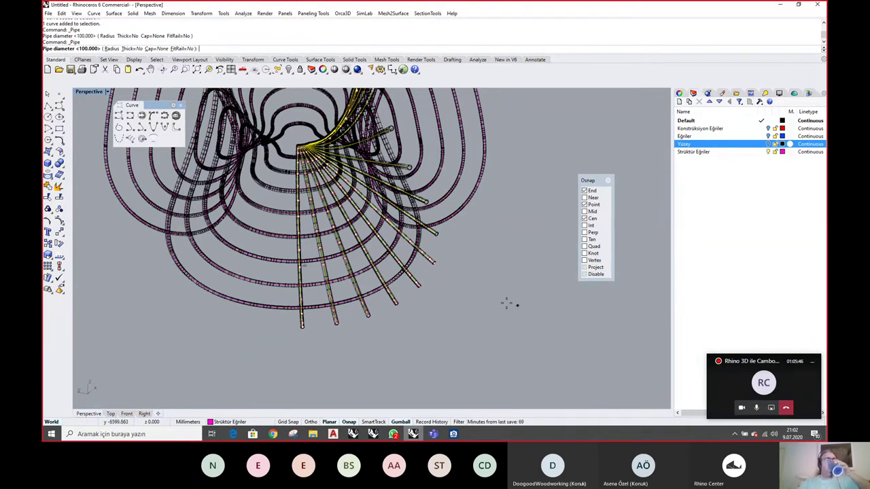
key("Return")
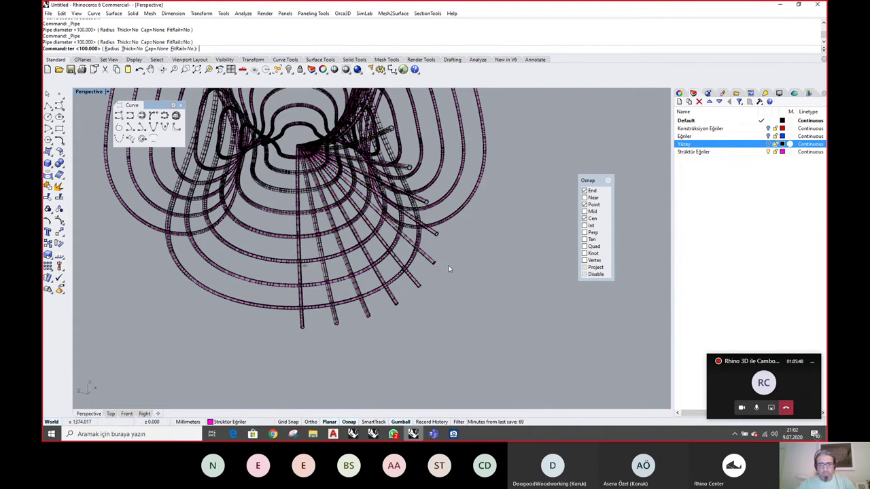
Select all curves, hide the Strüktür Eğriler layer so only the pipes stay visible, and clear the selection
mouse_move(451, 268)
right_mouse_down()
mouse_move(453, 244)
mouse_move(456, 266)
right_mouse_up()
right_click_drag(439, 219, 480, 284, "shift")
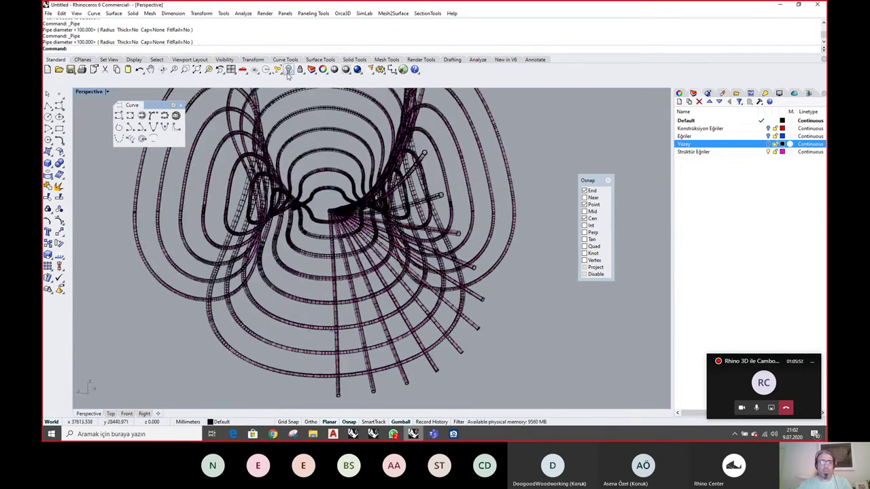
left_click(282, 75)
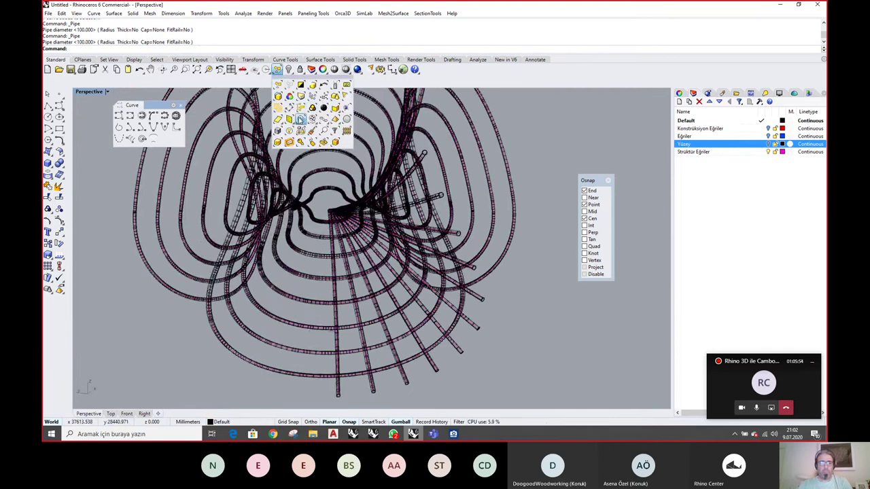
left_click(299, 115)
left_click(765, 152)
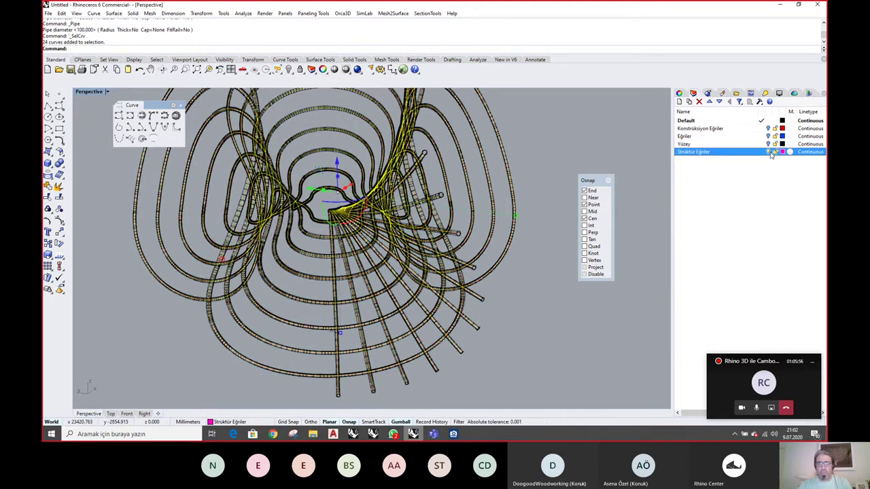
left_click(525, 305)
Select the radial pipes on the lower part of the petal, leaving out the pipe on the sector's central axis
right_click_drag(525, 304, 435, 262)
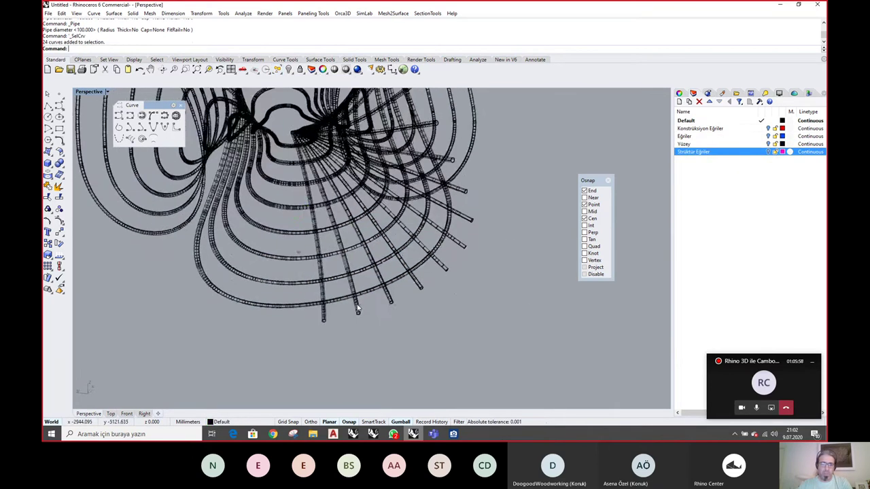
left_click(357, 306)
left_click(389, 297, "shift")
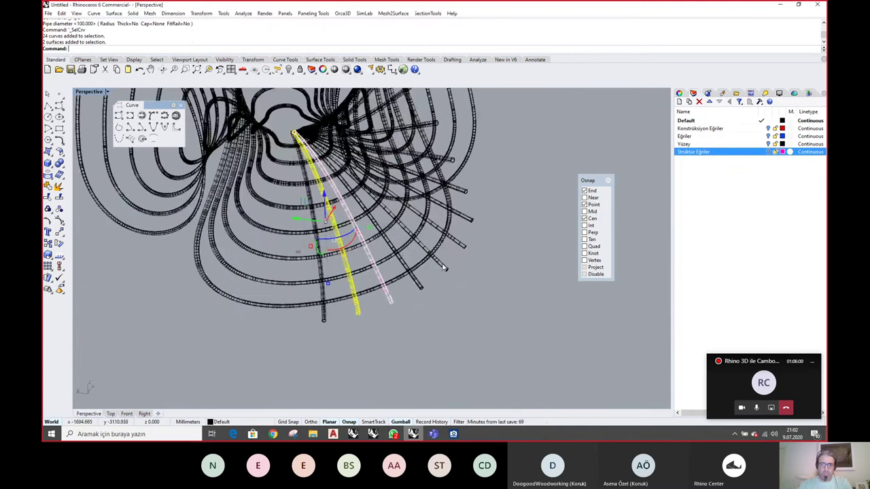
left_click(442, 265, "shift")
left_click_drag(436, 303, 408, 278, "shift")
left_click(389, 302, "shift")
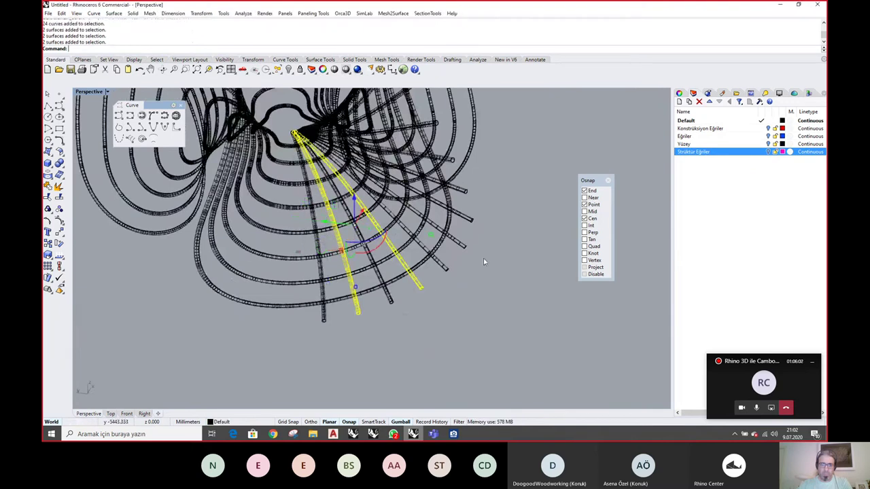
left_click(451, 267, "shift")
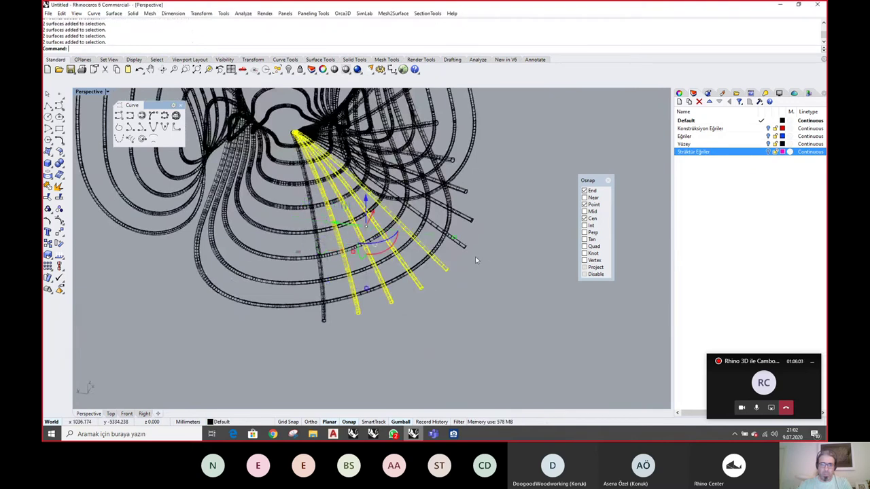
left_click_drag(460, 194, 435, 234, "shift")
left_click(456, 188, "shift")
left_click(456, 188)
Add four more radial pipes on the upper part of the petal to the selection
right_click_drag(456, 197, 480, 269)
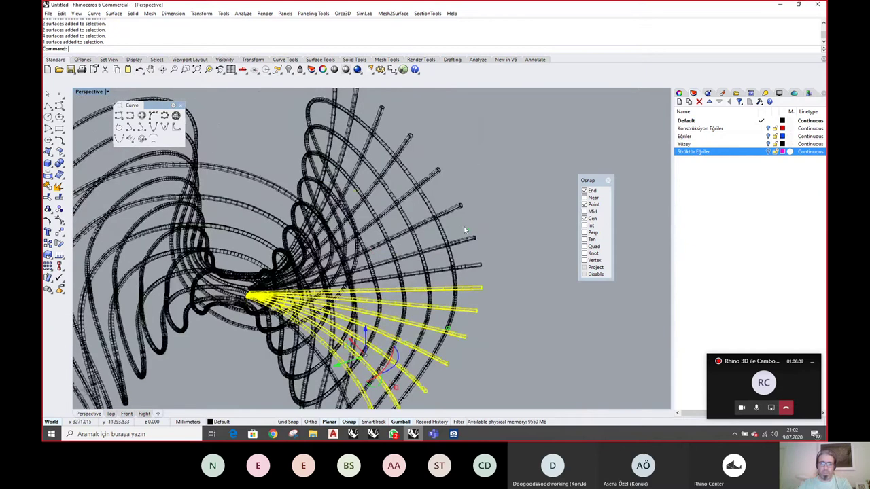
left_click(466, 239, "shift")
left_click(457, 207, "shift")
left_click(435, 174, "shift")
left_click(411, 137, "shift")
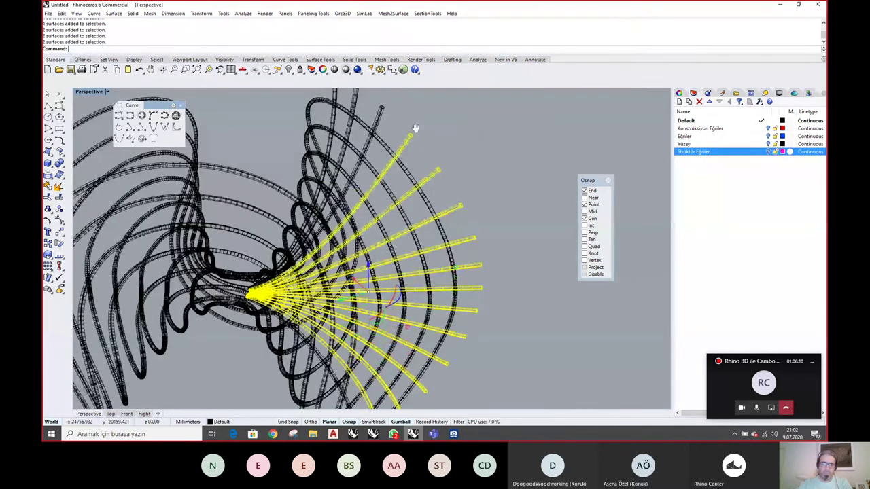
Mirror the selected radial pipes in the top view about a vertical mirror plane starting at the origin (0), keeping the originals
right_click_drag(415, 127, 422, 180)
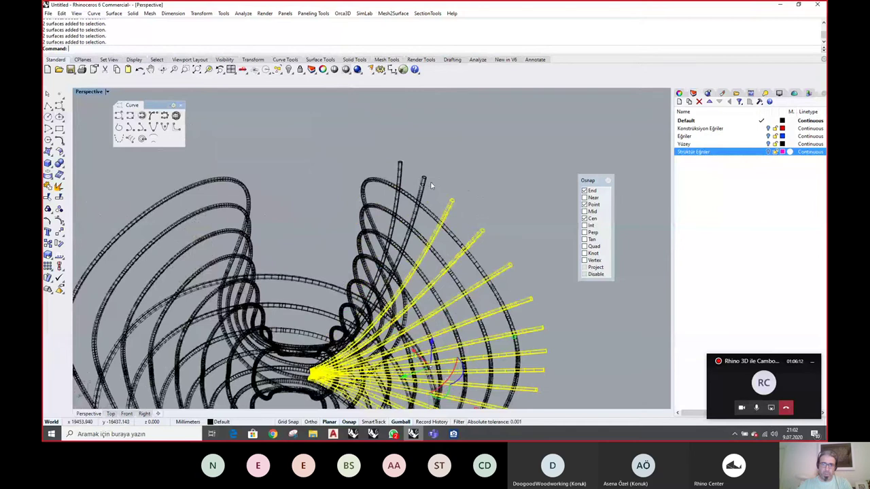
scroll(431, 186, "down", 6)
left_click(111, 413)
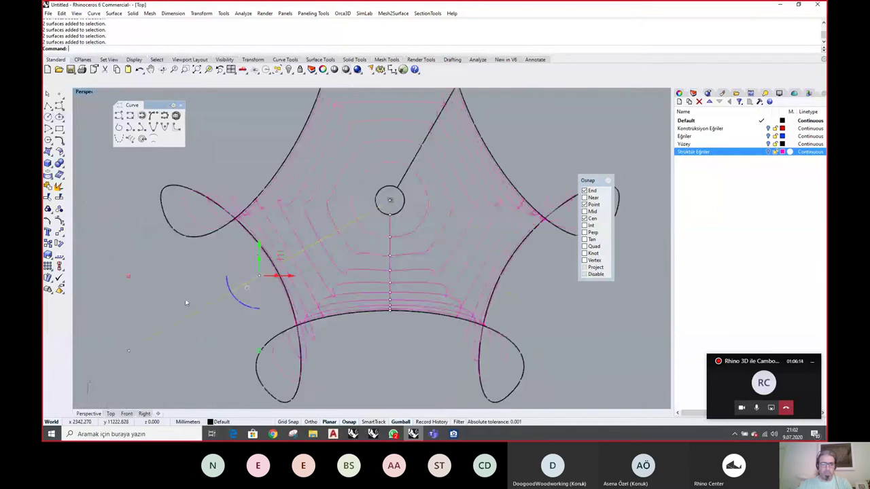
scroll(315, 250, "down", 7)
scroll(310, 282, "up", 5)
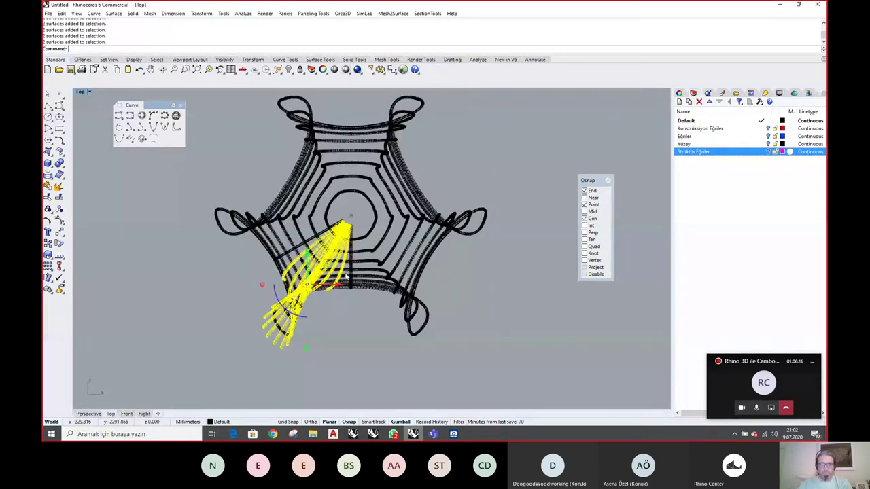
left_click(201, 13)
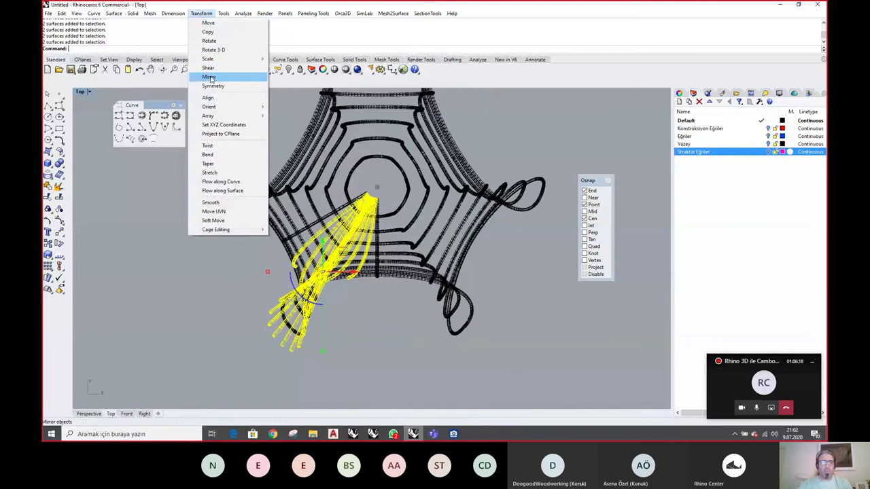
left_click(260, 78)
type("0")
key("Return")
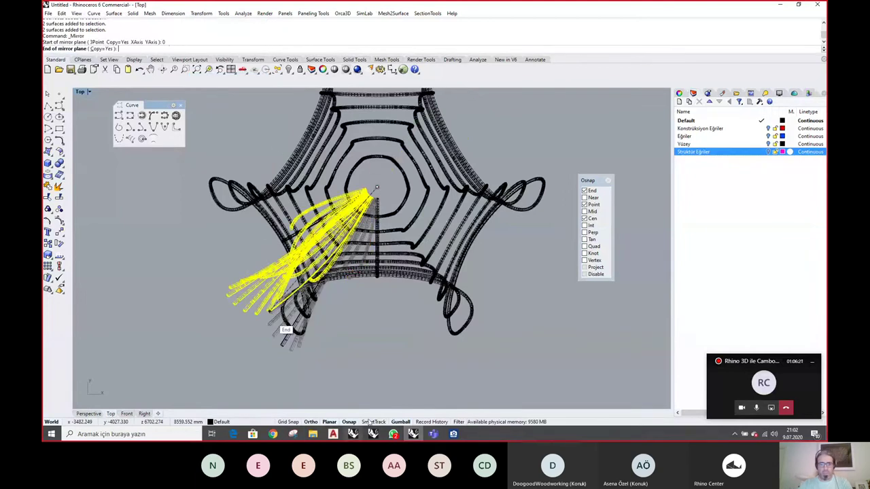
left_click(382, 375)
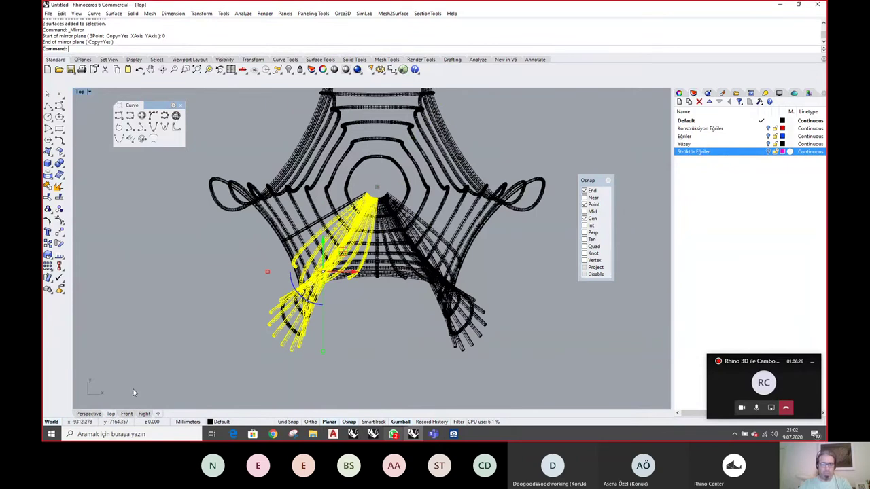
Select the ring pipes in the perspective view and lock them
left_click(88, 413)
right_click_drag(421, 286, 352, 338)
left_click(291, 245)
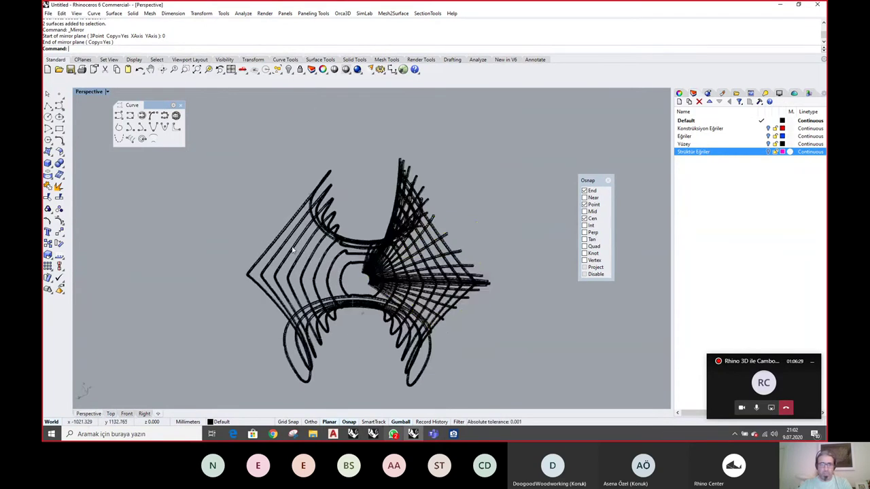
middle_click(379, 194)
left_click(362, 165)
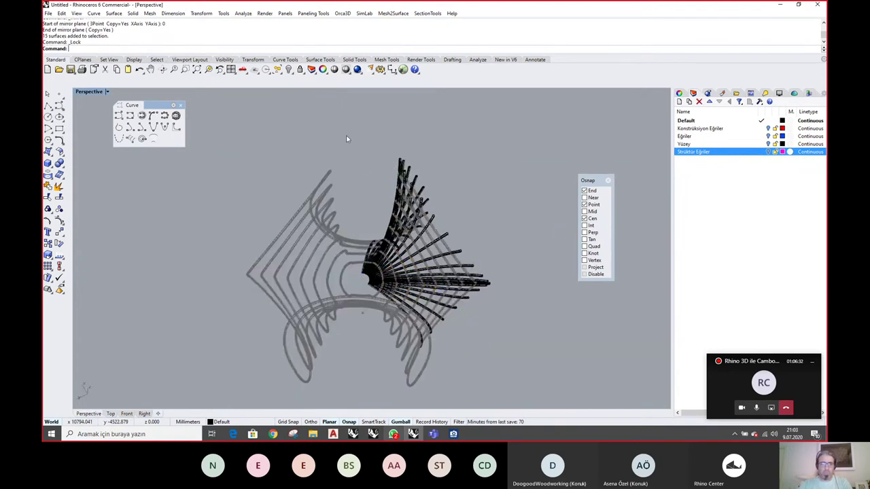
right_click_drag(414, 220, 329, 179)
left_click_drag(329, 178, 390, 284)
scroll(403, 276, "up", 3)
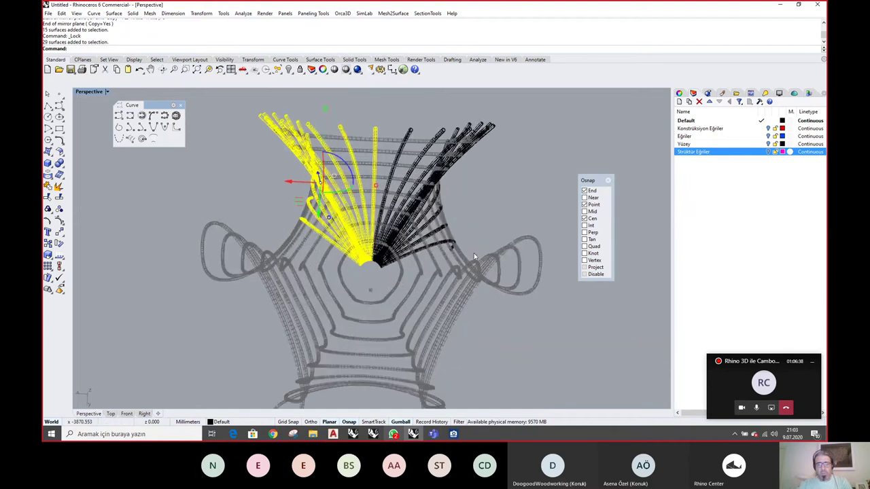
left_click_drag(474, 256, 398, 121)
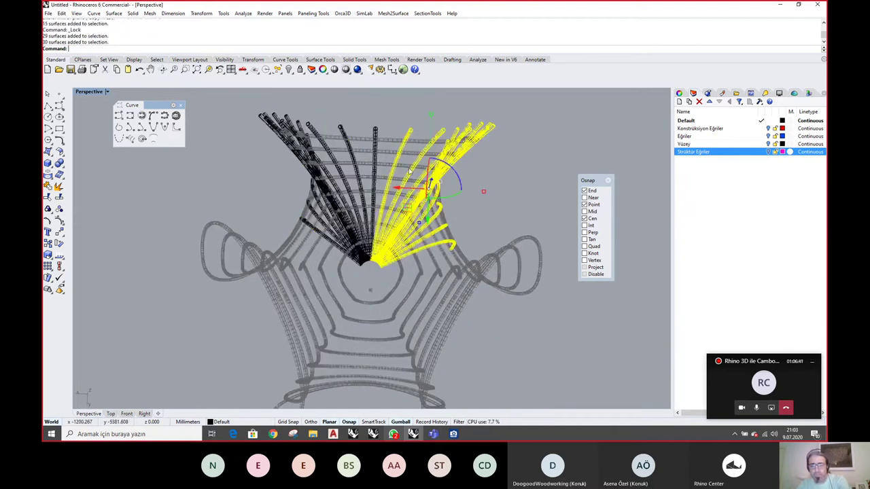
left_click_drag(519, 279, 272, 130)
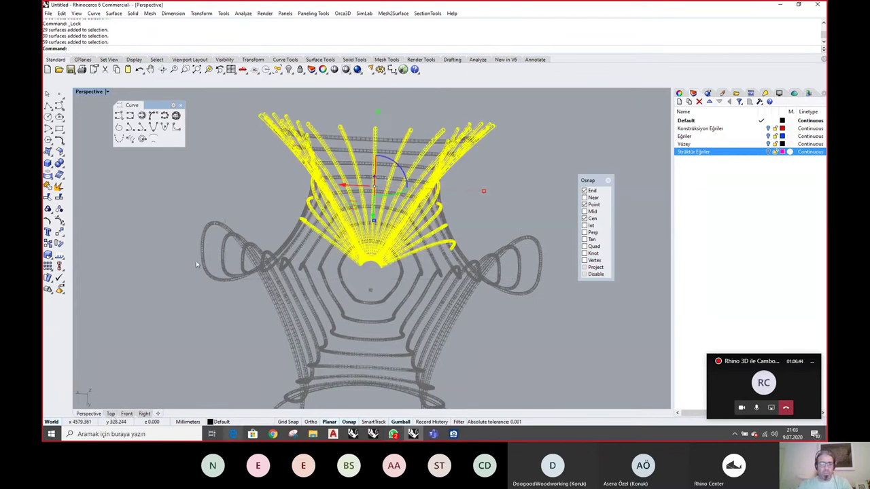
In the top view, select the original left half of the radial pipes and delete it
key("ctrl+F1")
scroll(398, 221, "down", 4)
right_click_drag(407, 204, 407, 237)
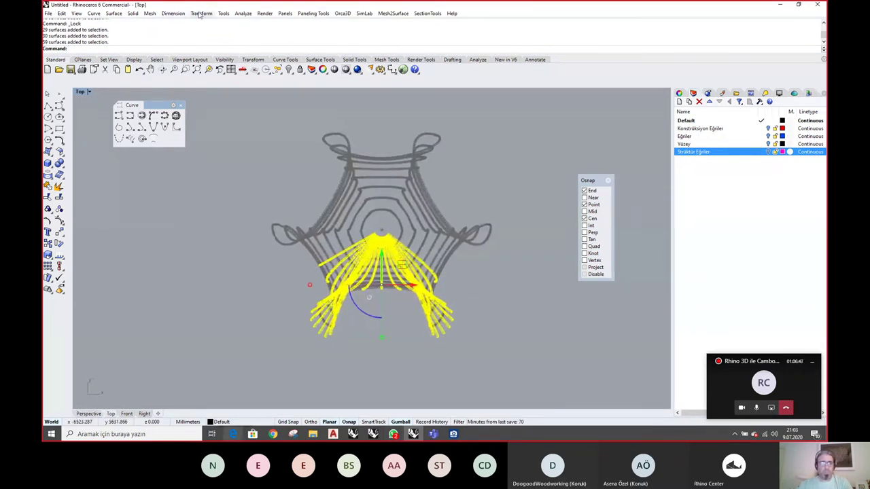
key("Escape")
scroll(372, 301, "up", 3)
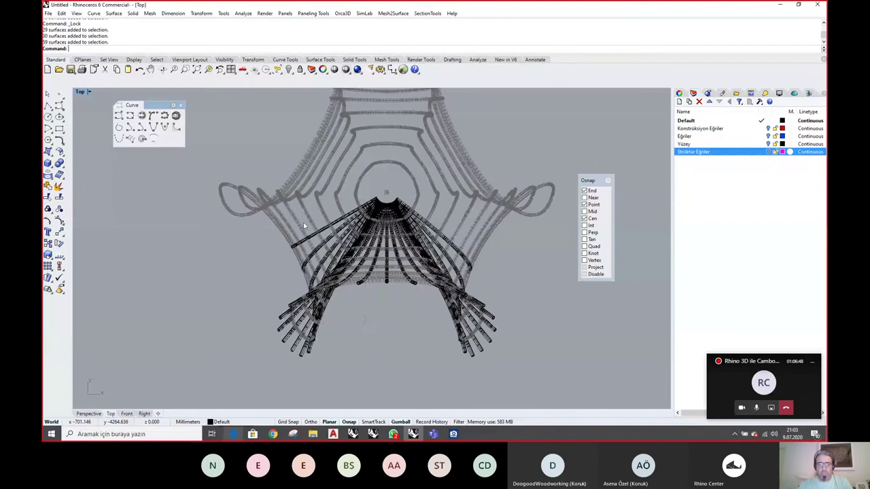
left_click(324, 229)
key("Delete")
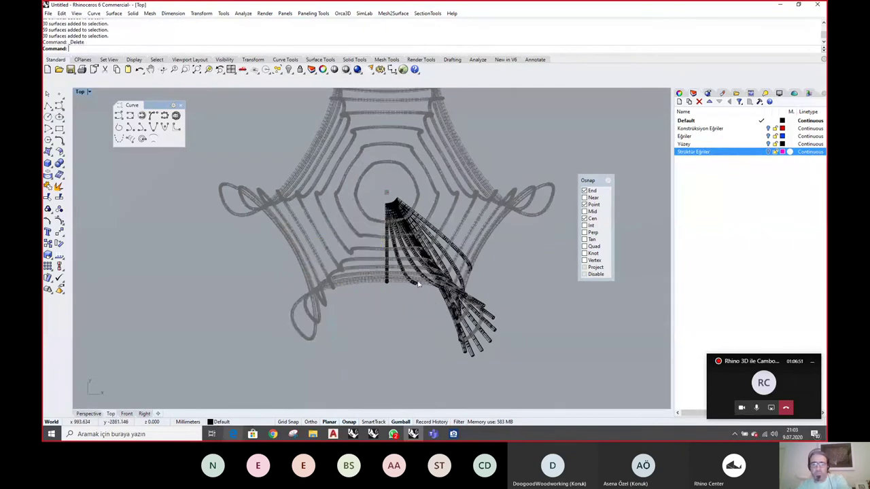
Select the remaining right half of the radial pipes in the top view
left_click(435, 272)
left_click(201, 13)
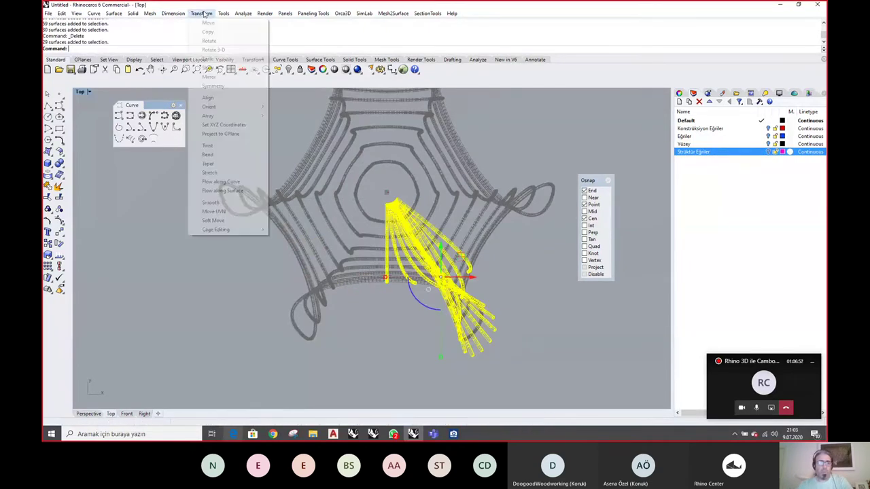
left_click(60, 242)
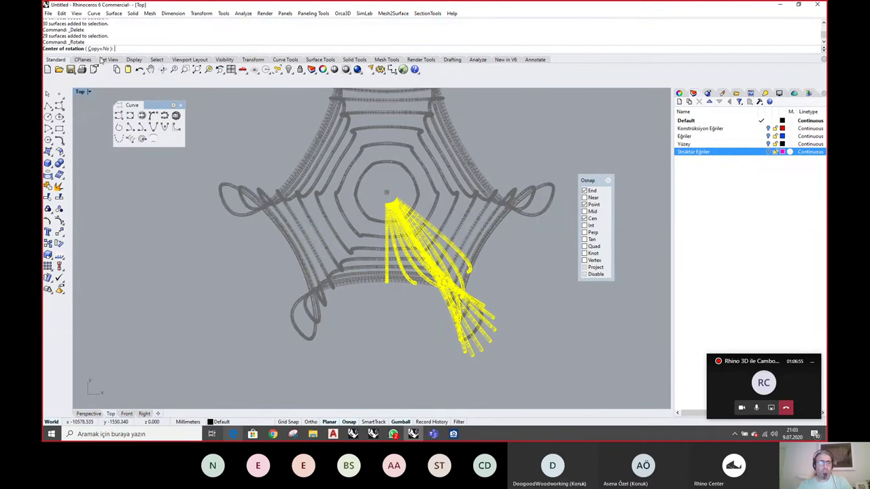
left_click(99, 48)
type("0")
key("Return")
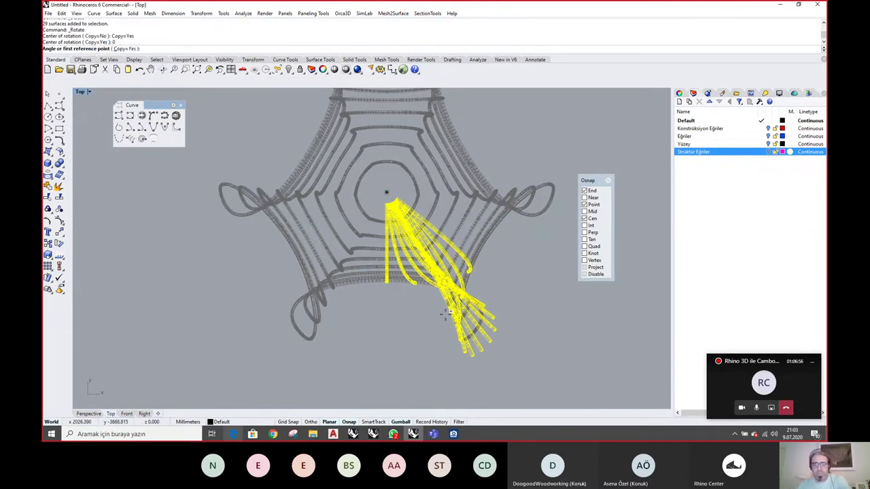
left_click(405, 383)
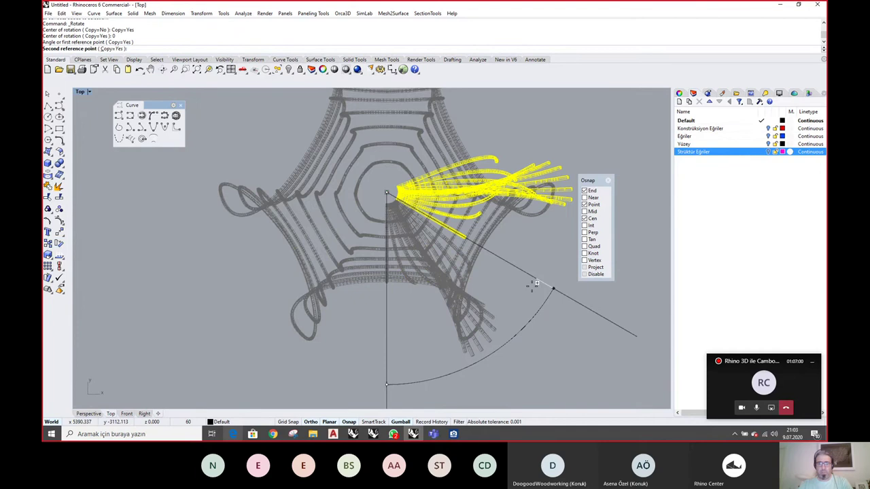
scroll(534, 283, "down", 2)
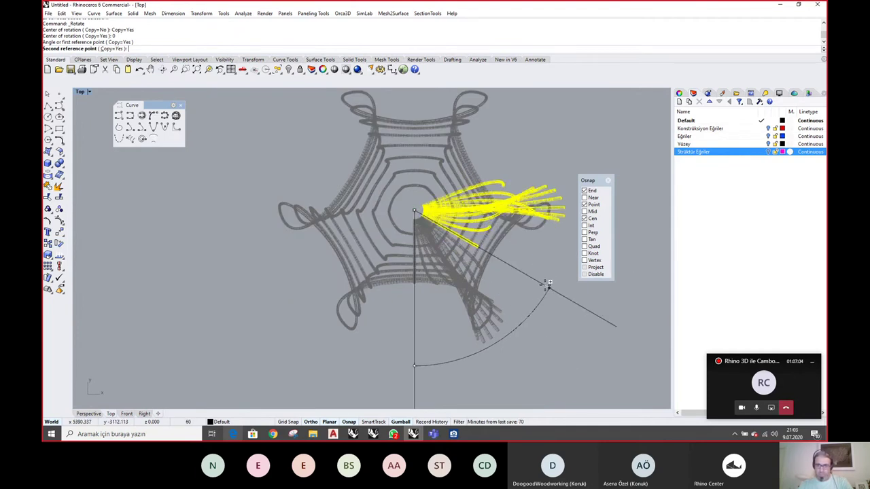
left_click(548, 285)
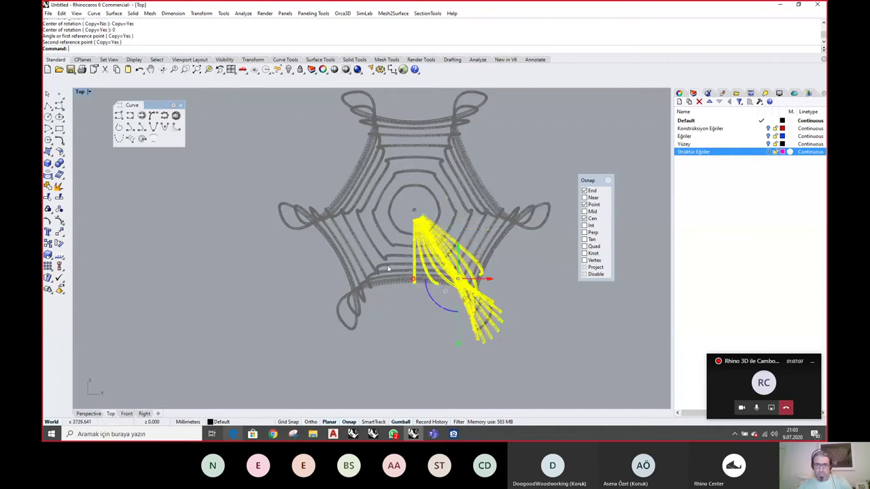
Mirror the selected radial pipes about a vertical plane through the origin (0), keeping the originals, and select both halves
right_click(449, 27)
left_click(469, 78)
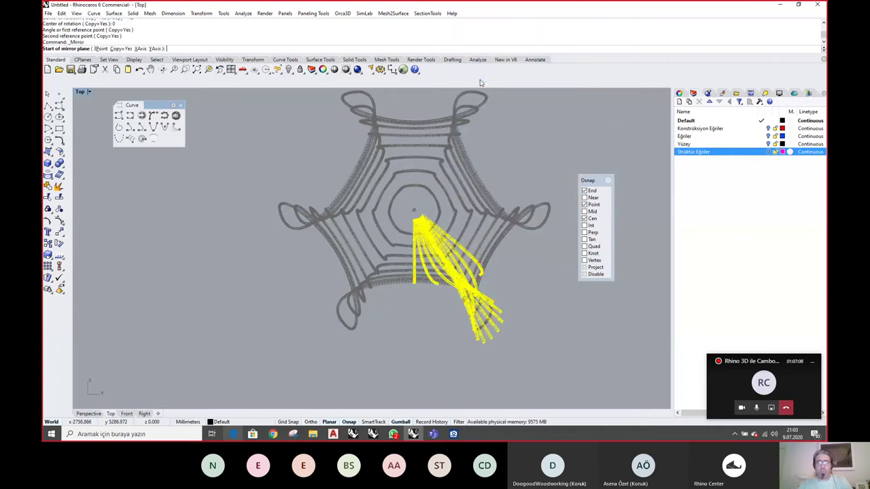
type("0")
key("Return")
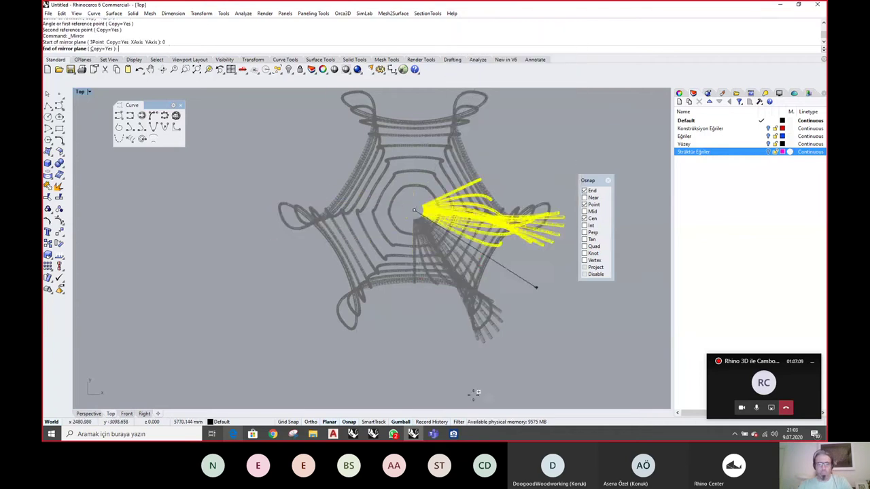
left_click(414, 370)
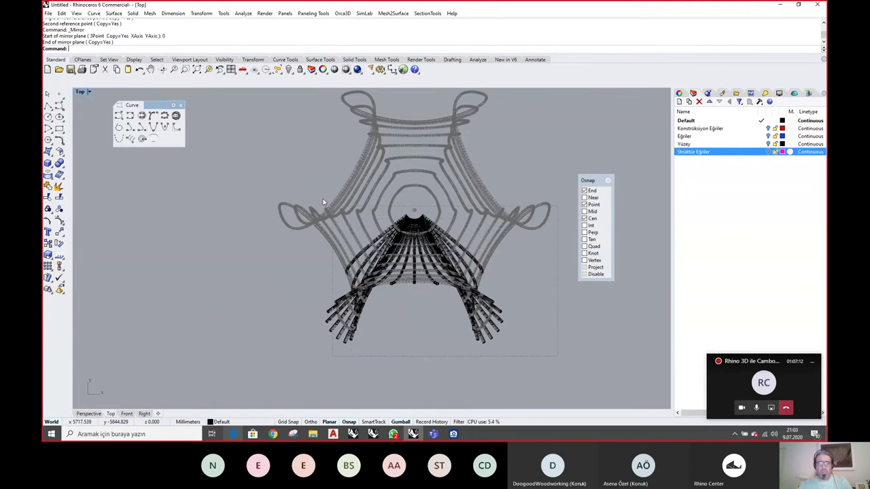
left_click_drag(323, 201, 323, 202)
right_click_drag(438, 215, 390, 259)
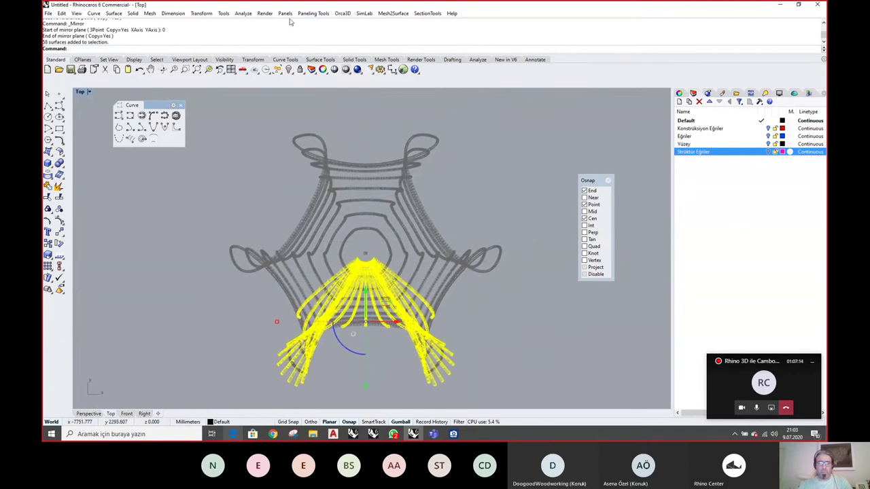
right_click(372, 36)
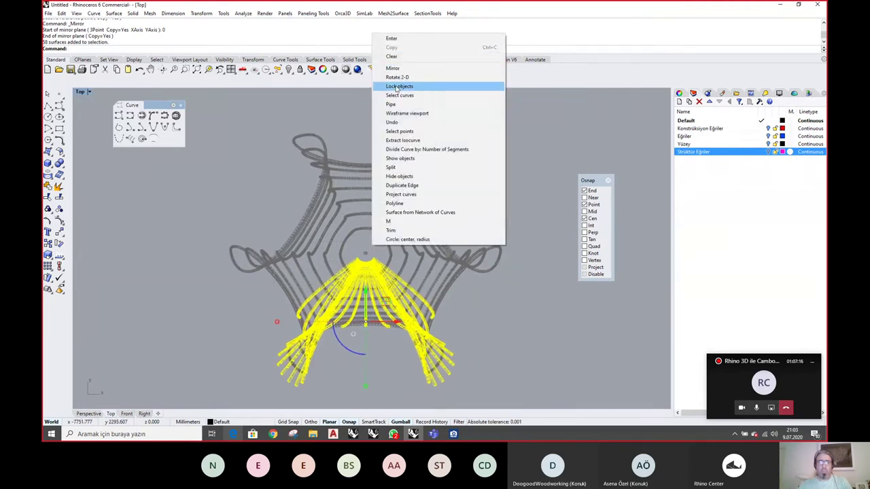
left_click(397, 77)
type("0")
key("Return")
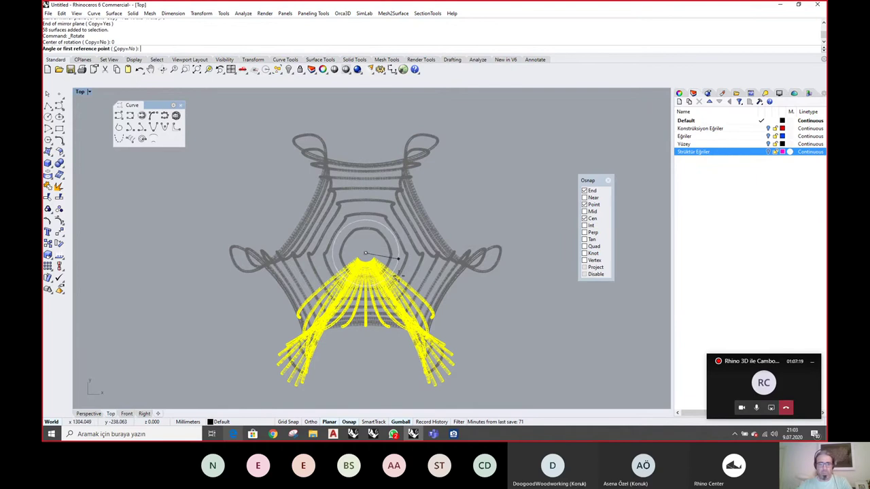
scroll(399, 258, "down", 3)
left_click(386, 371)
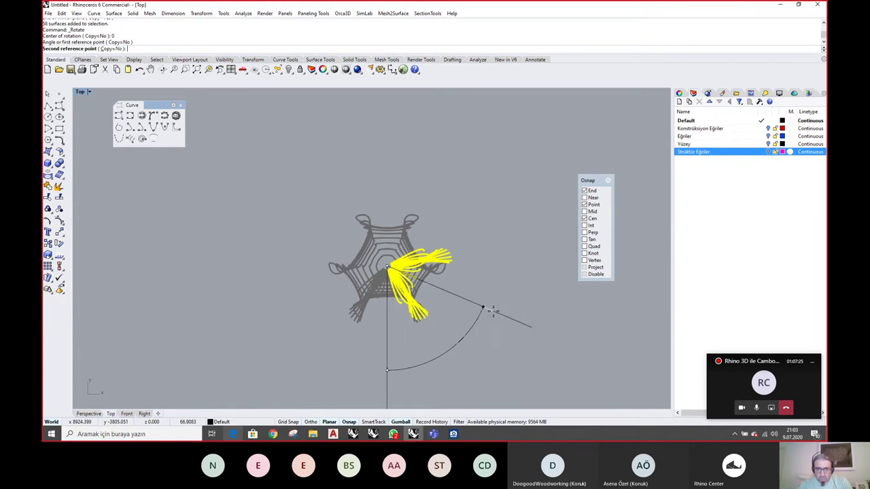
scroll(489, 314, "up", 3)
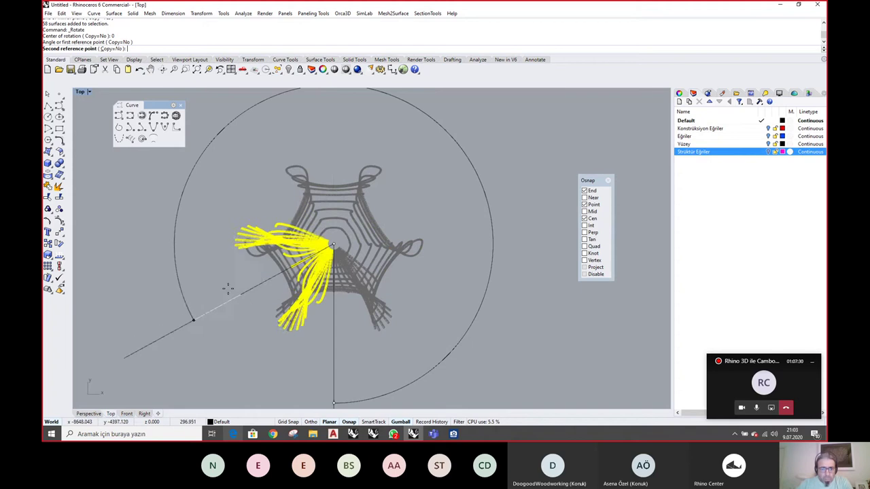
key("Escape")
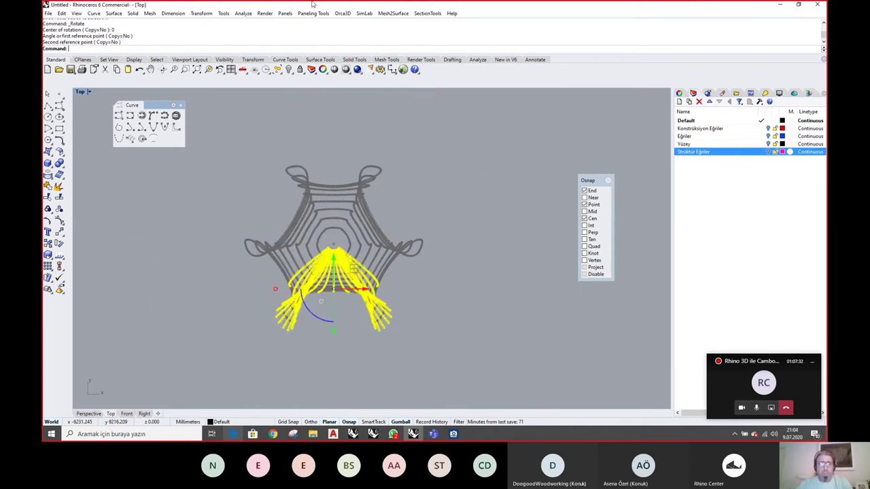
Polar array the selected radial pipes around the origin (0) with 3 items over 360 degrees
left_click(202, 13)
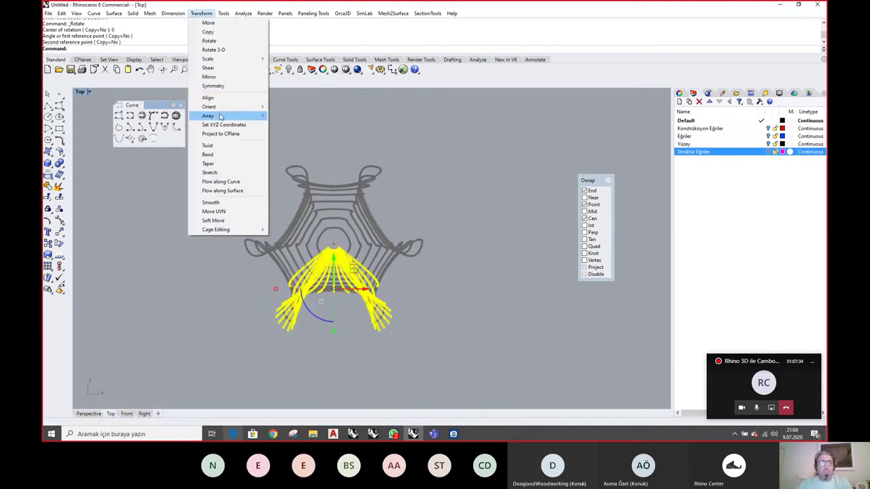
mouse_move(219, 116)
left_click(292, 125)
type("0")
key("Return")
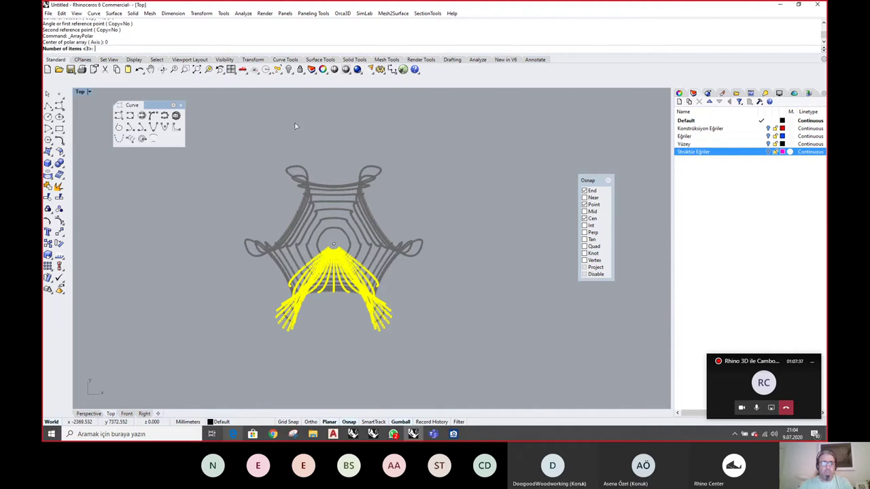
key("Return")
key("Return")
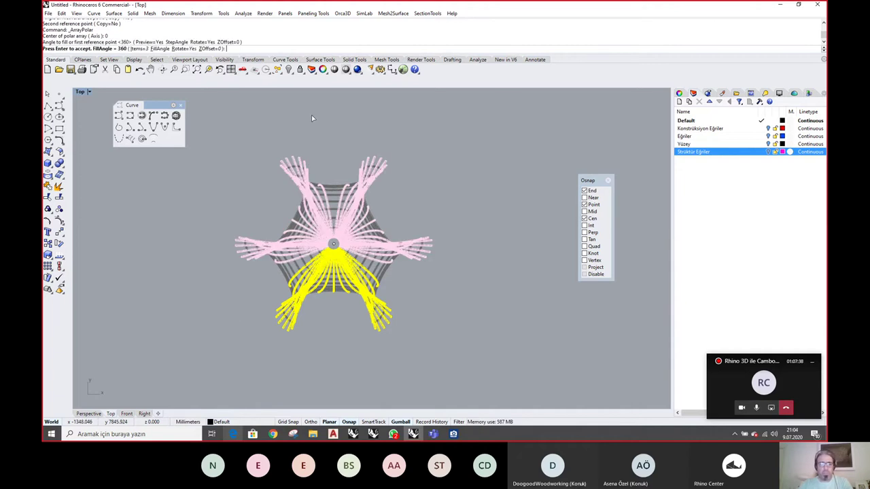
key("Return")
left_click(480, 276)
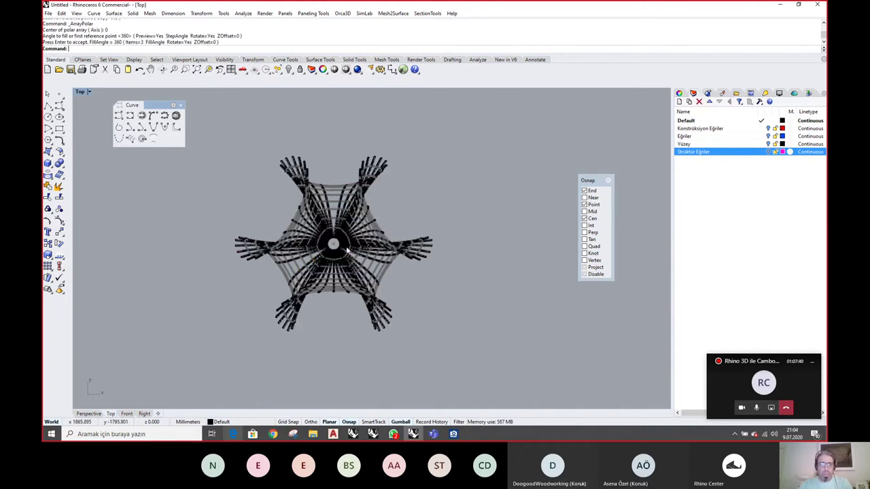
Select all duplicate pipes in the model and delete them
right_click_drag(311, 274, 346, 282)
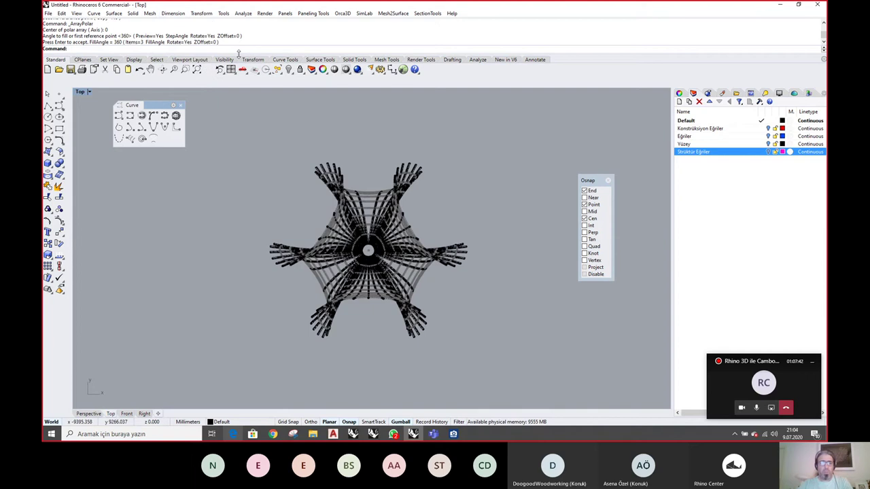
left_click(278, 70)
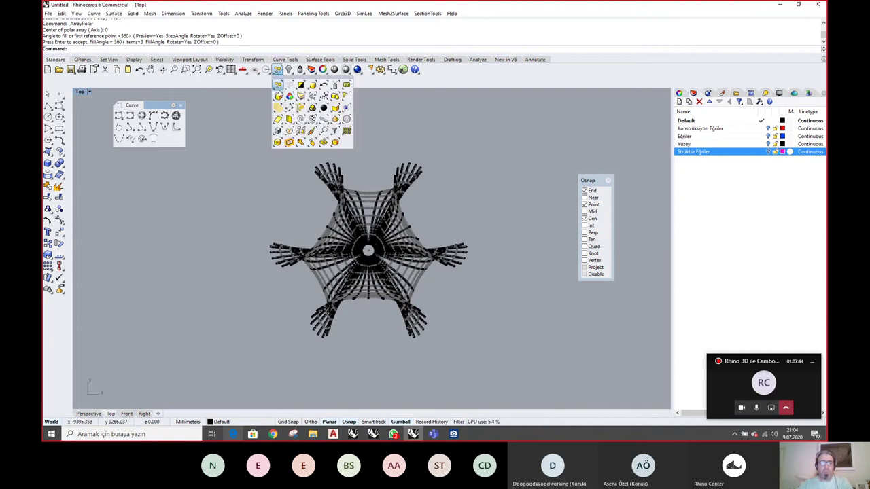
left_click(278, 96)
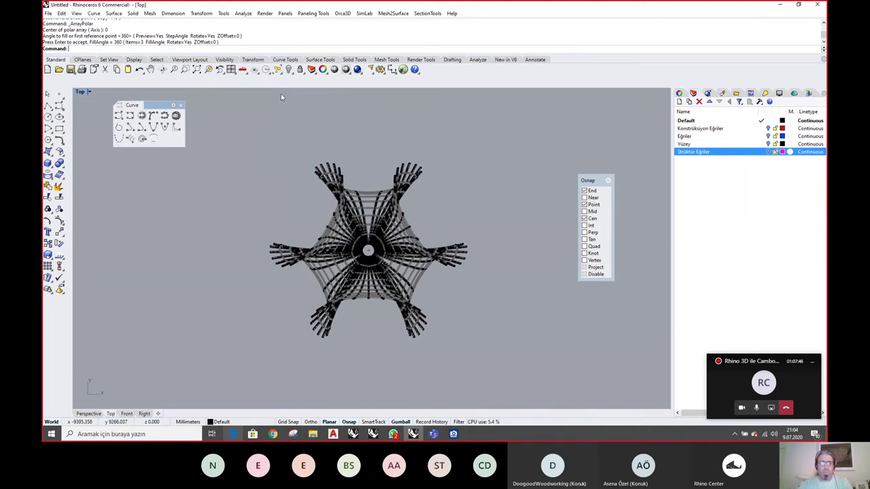
scroll(352, 193, "up", 1)
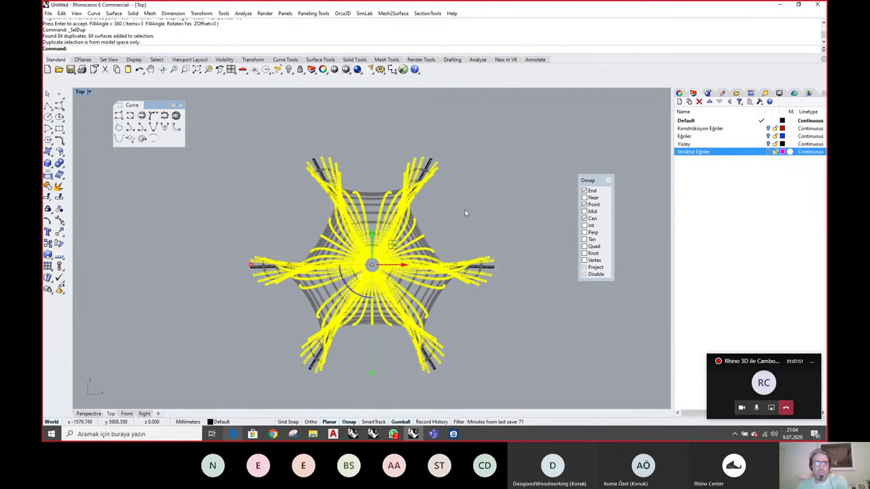
key("Delete")
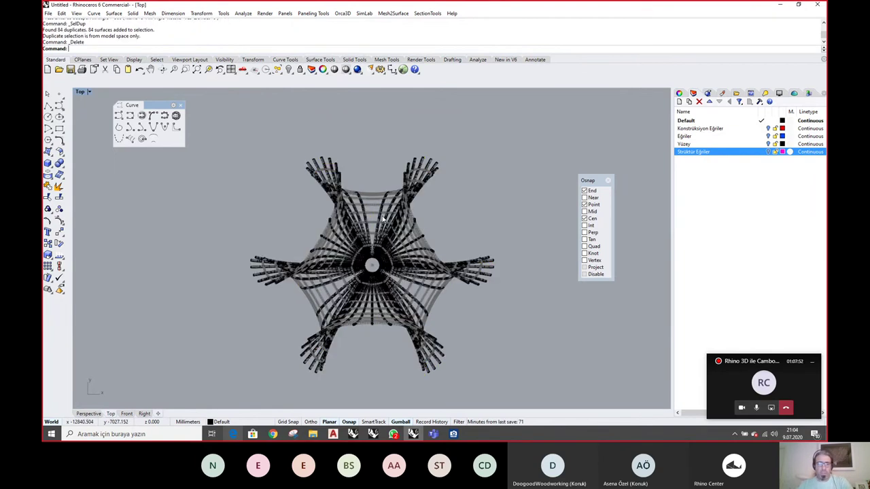
Switch to the perspective view, unlock the ring pipes and select all the pipes
key("ctrl+F4")
right_click_drag(392, 231, 337, 222)
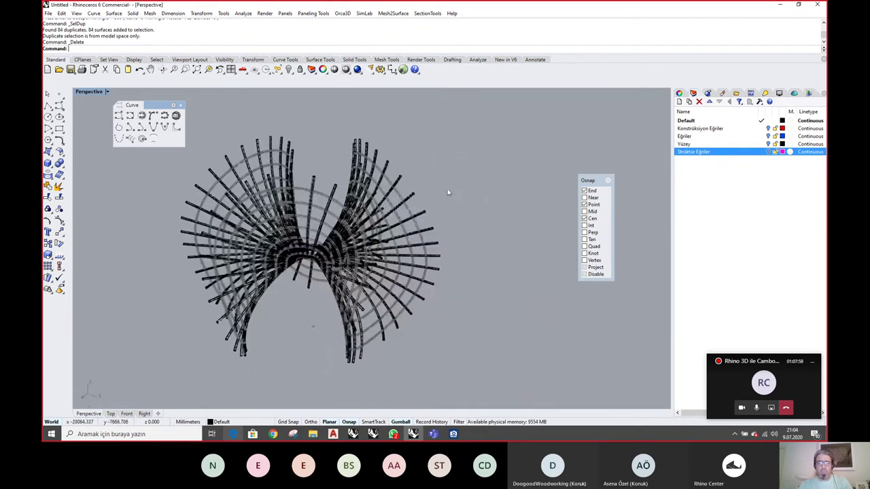
key("ctrl+alt+l")
key("ctrl+a")
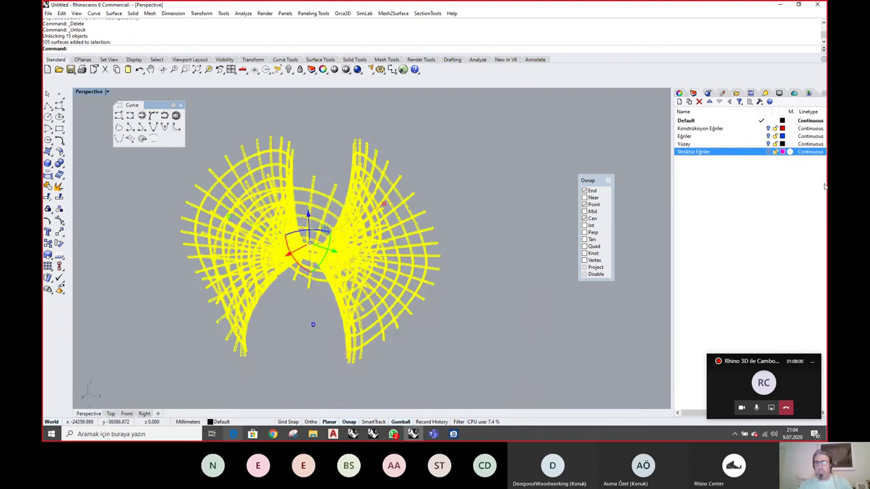
Create a new layer named Strüktür and move all the selected pipes to it
left_click(679, 102)
type("Strük")
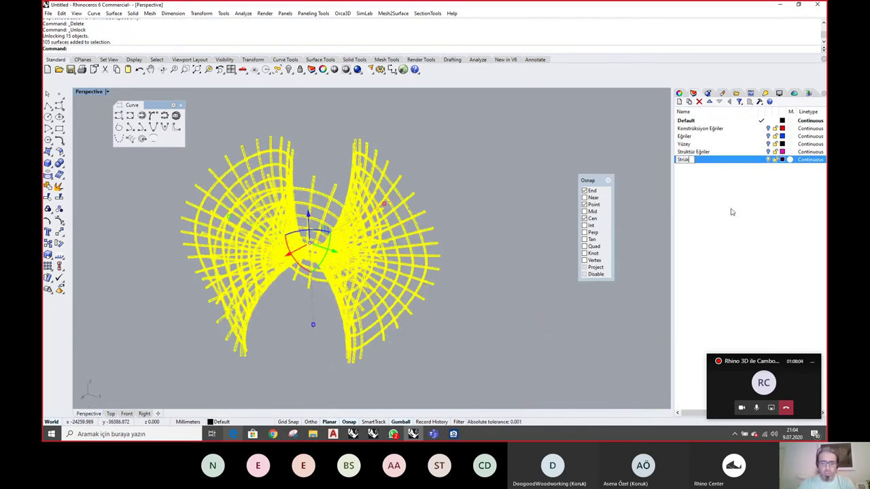
type("tür")
key("Return")
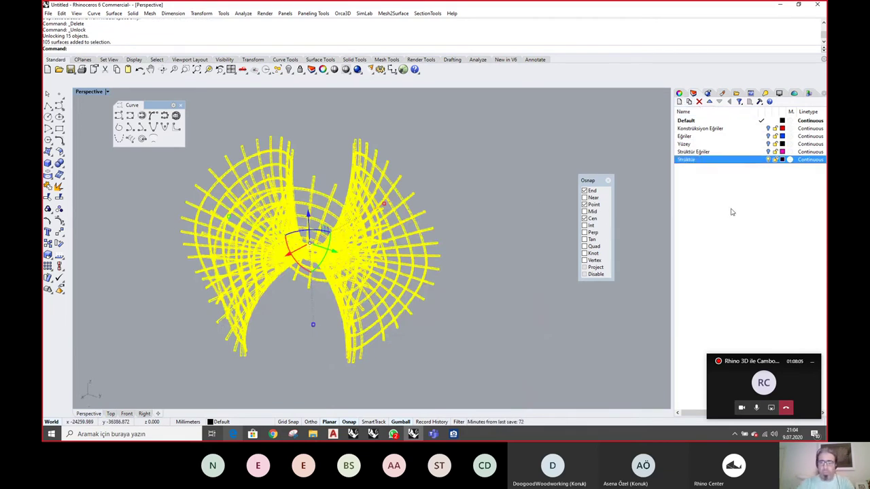
right_click(722, 162)
left_click(731, 303)
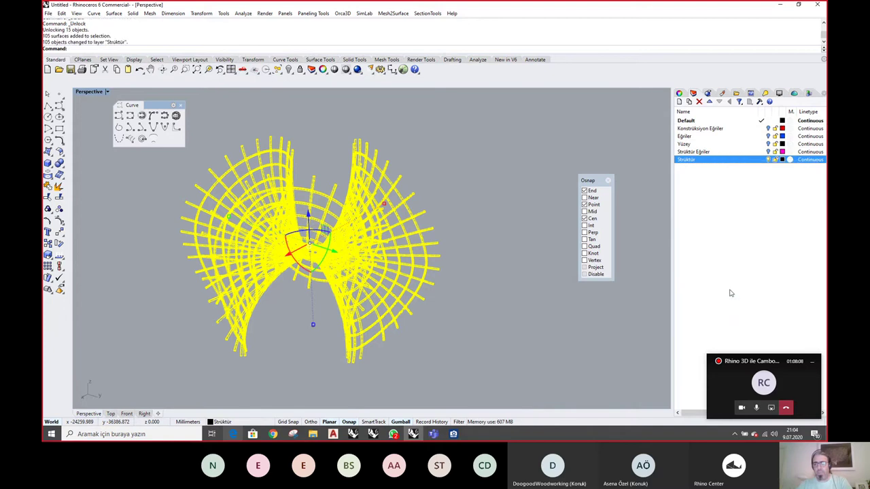
Set the Strüktür layer's colour to a light blue
left_click(790, 161)
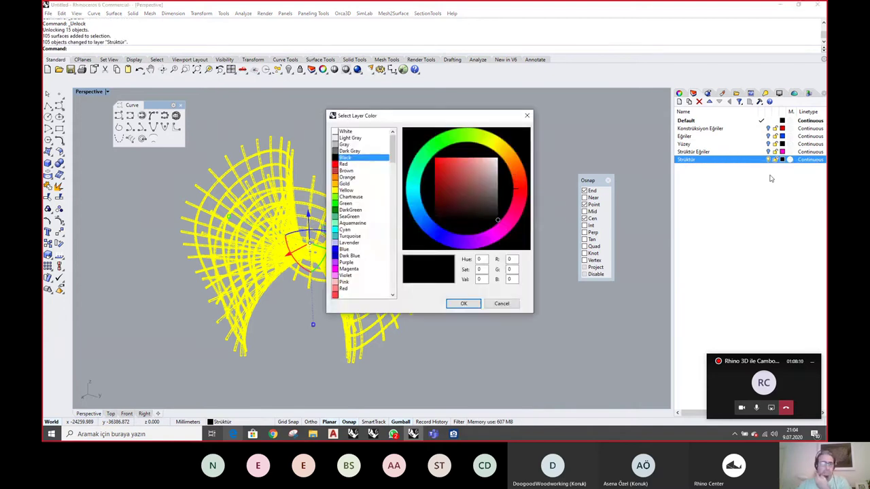
left_click(415, 212)
left_click(463, 303)
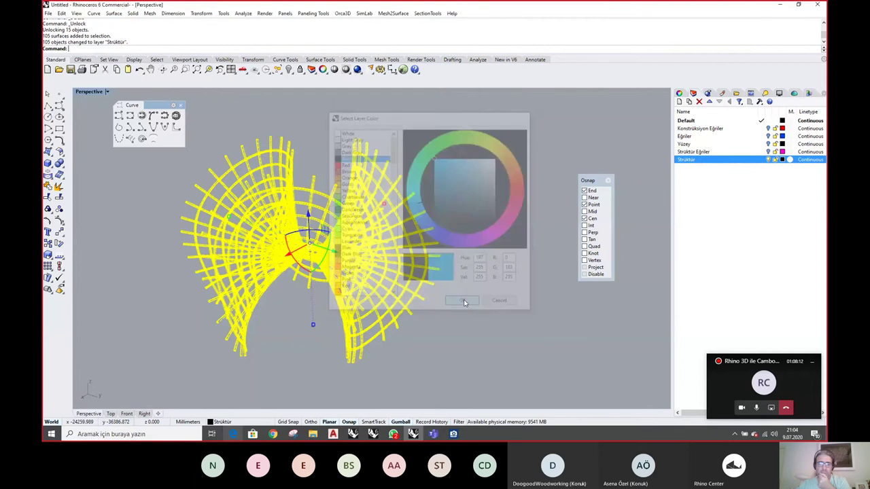
Cap the planar holes at the open ends of the selected pipes and clear the selection
scroll(399, 185, "up", 5)
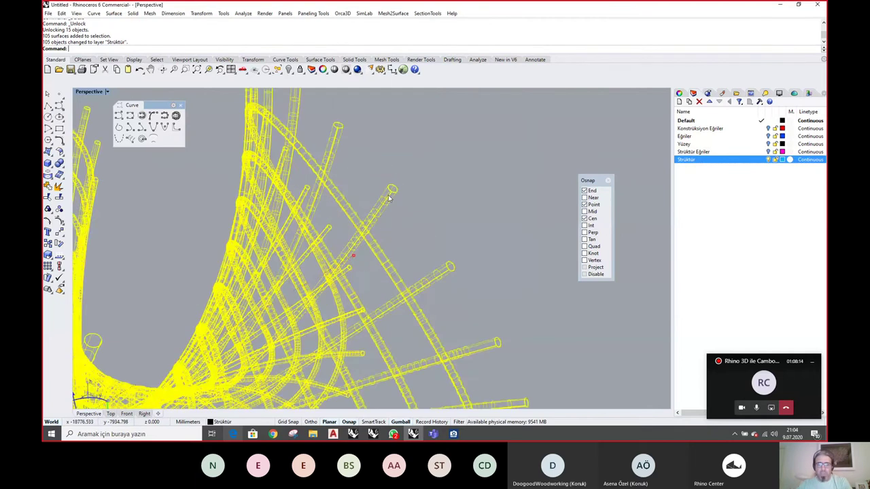
left_click(133, 14)
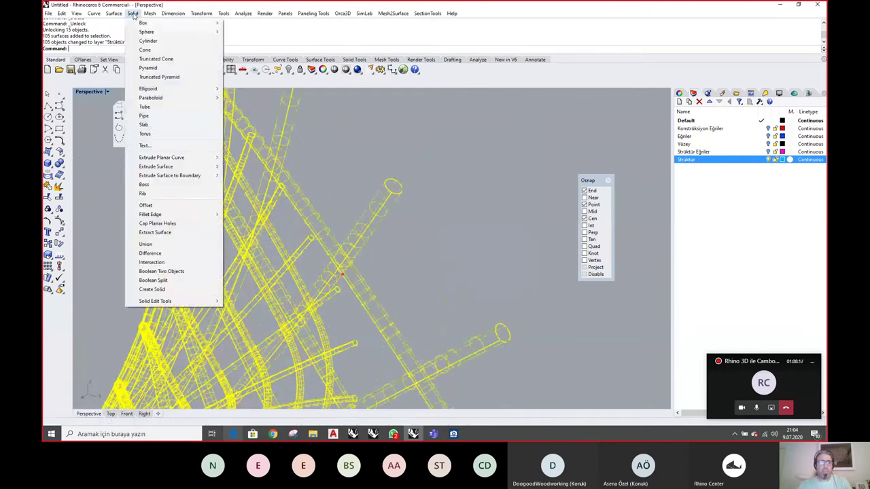
left_click(152, 224)
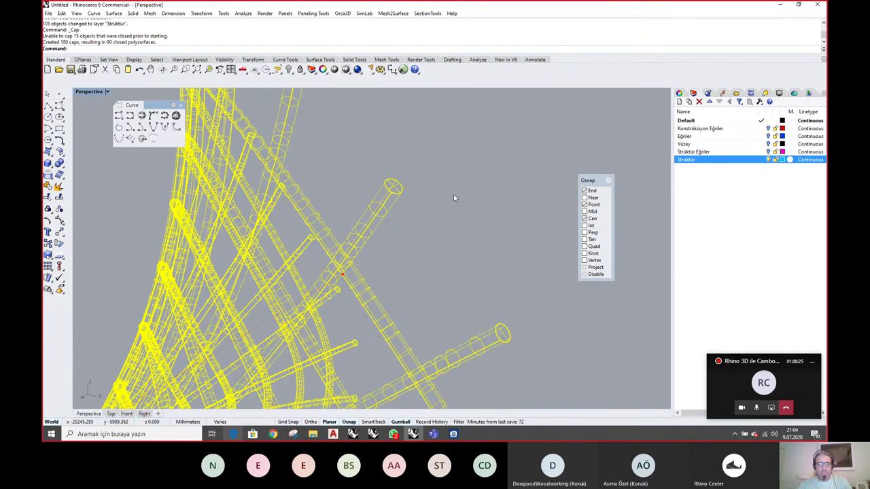
key("Escape")
Turn on the Yüzey layer to display the shell surface together with the pipes
scroll(408, 221, "down", 15)
right_click_drag(380, 194, 447, 196, "shift")
left_click(768, 145)
scroll(447, 197, "up", 6)
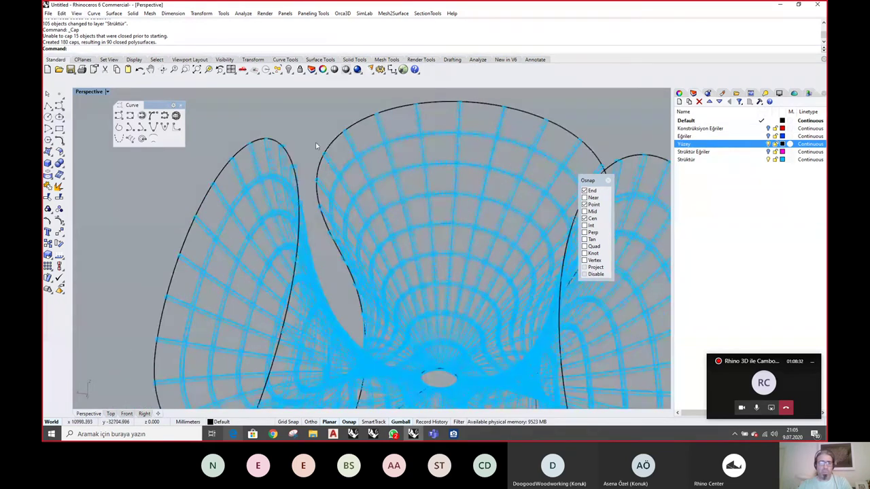
Set the Perspective view to shaded display and examine how the pipes meet the shell surface near the petal tip
key("ctrl+alt+s")
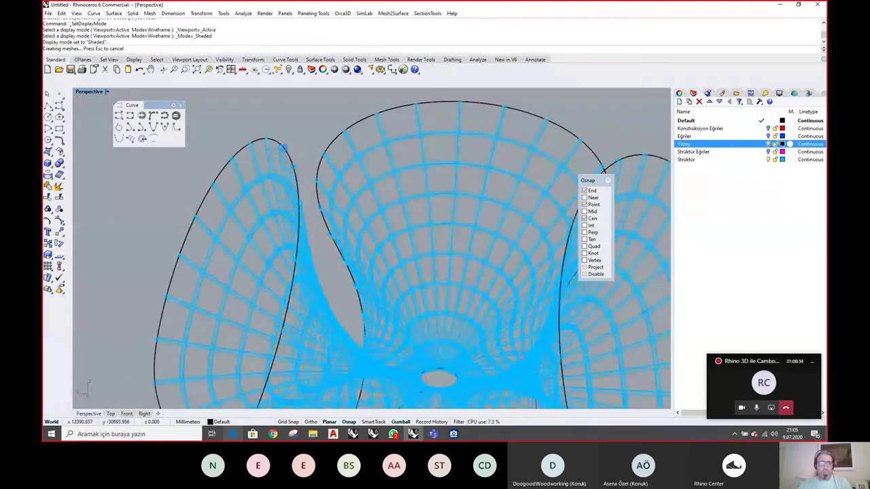
scroll(282, 153, "up", 4)
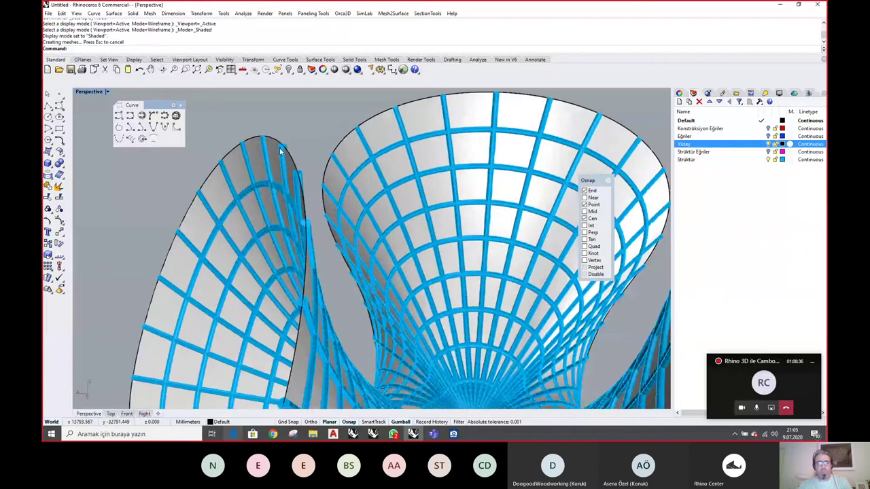
scroll(299, 160, "up", 2)
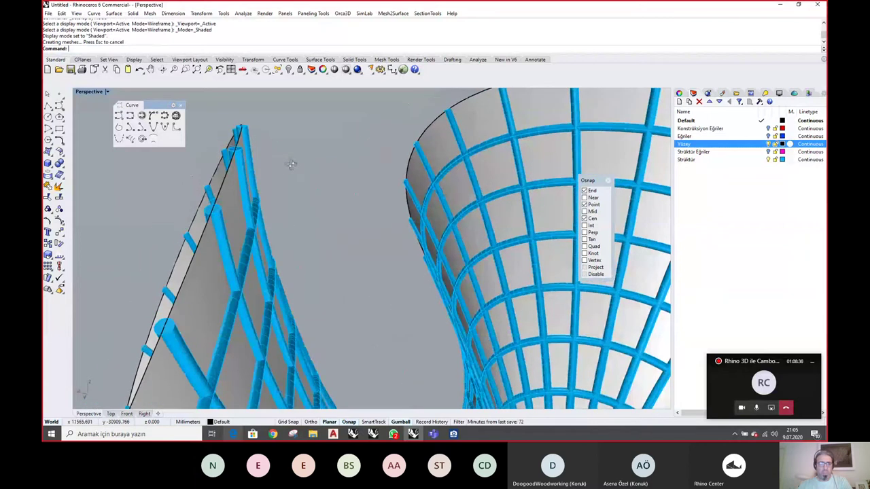
mouse_move(291, 164)
right_mouse_down()
mouse_move(273, 173)
mouse_move(322, 194)
mouse_move(278, 174)
right_mouse_up()
Offset the shell surface by 55 mm as a non-solid surface, with all offset directions flipped
left_click(276, 179)
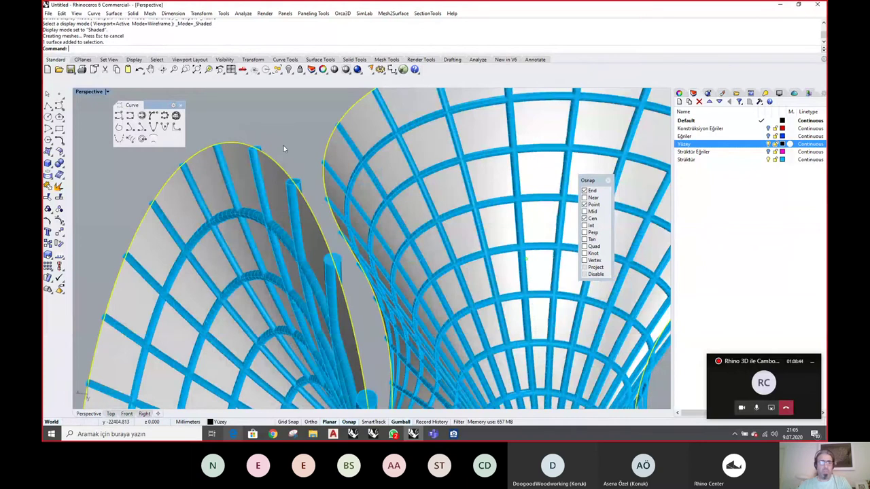
left_click(114, 13)
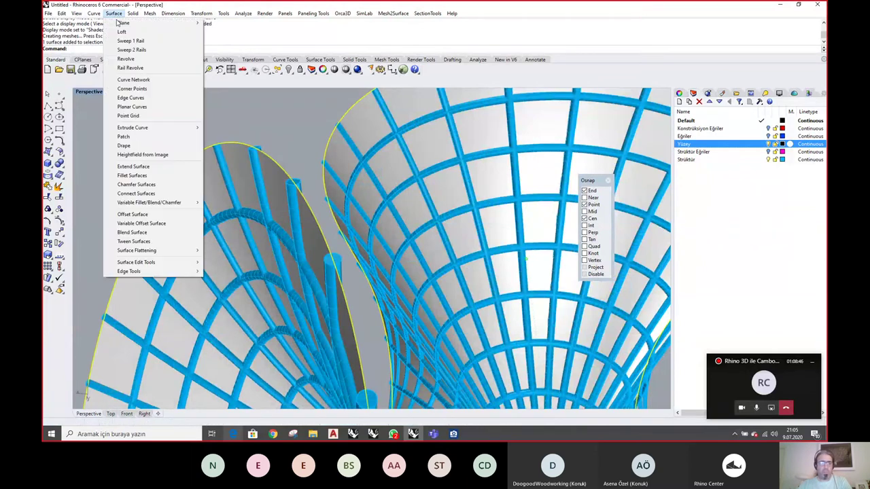
left_click(145, 216)
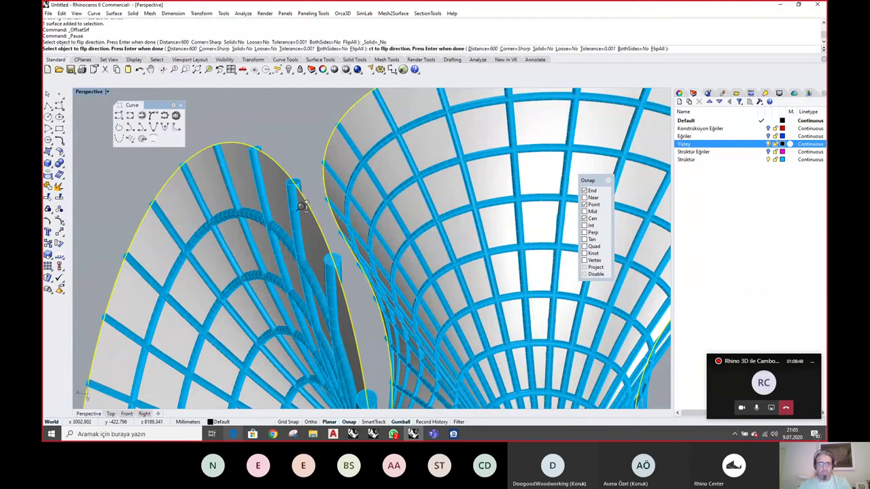
scroll(387, 255, "down", 5)
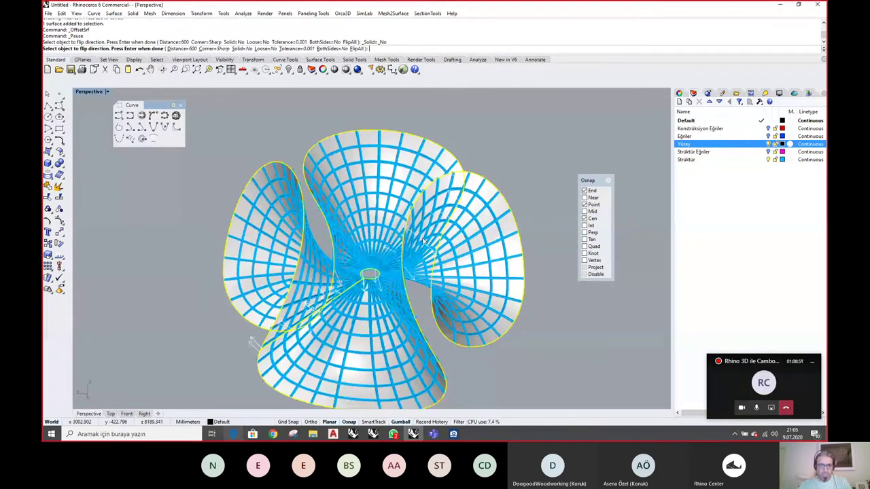
right_click_drag(258, 373, 377, 328)
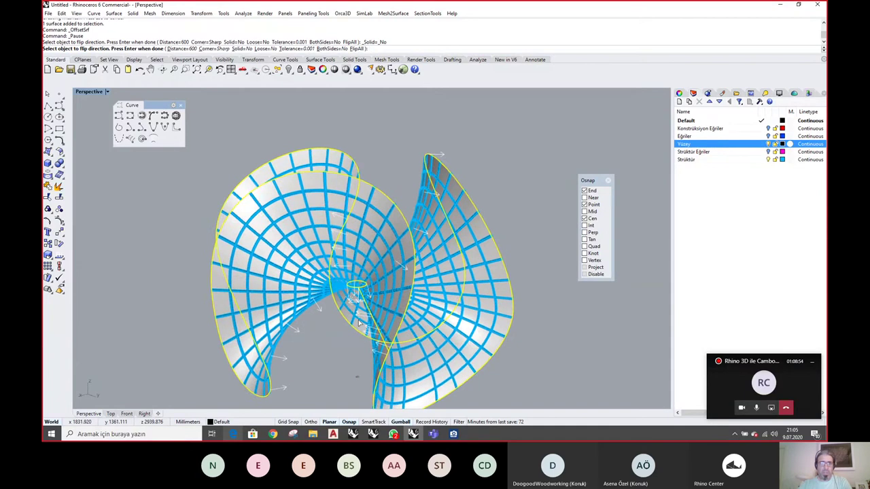
left_click(358, 48)
left_click(175, 48)
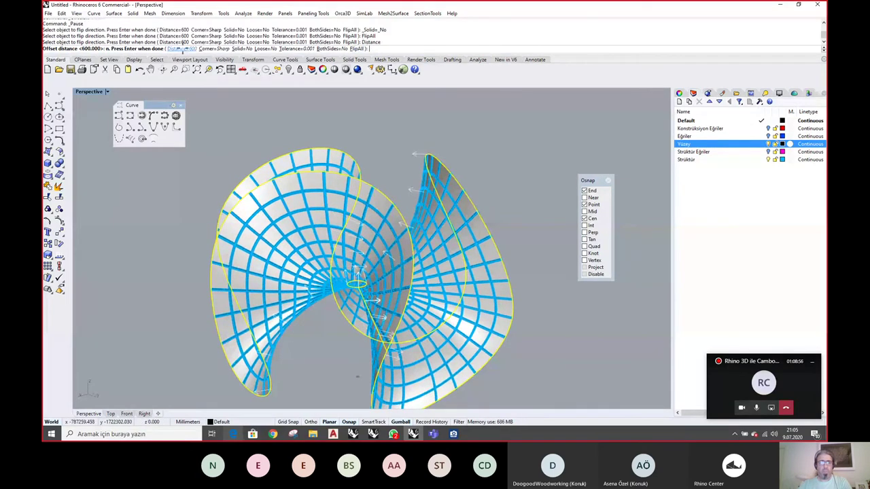
type("50")
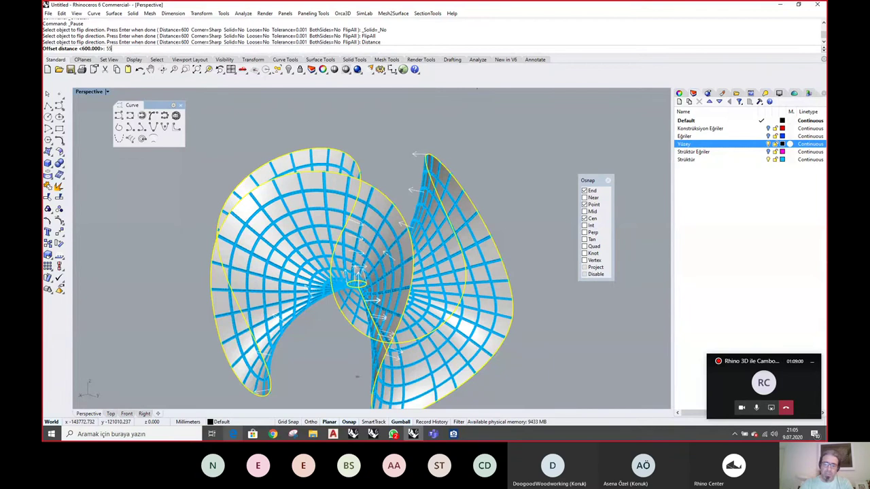
key("Return")
key("Return")
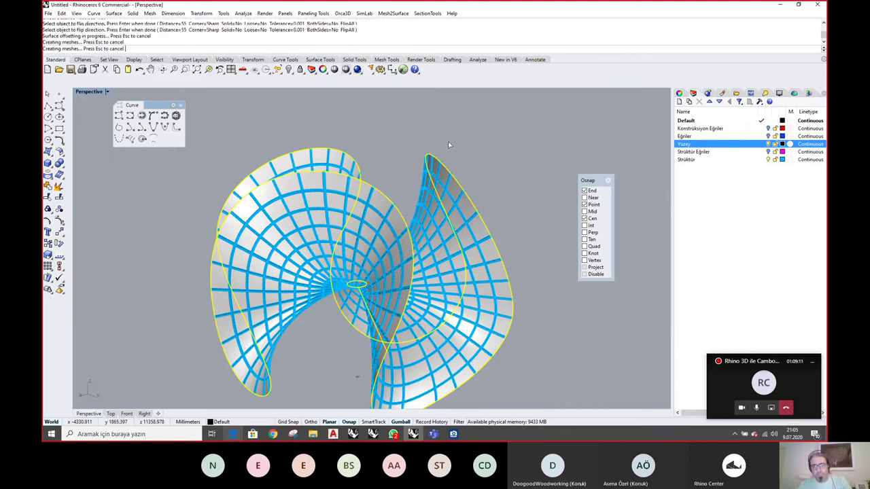
Create a new layer named BCKP and move the selected original shell surface to it
scroll(445, 160, "up", 6)
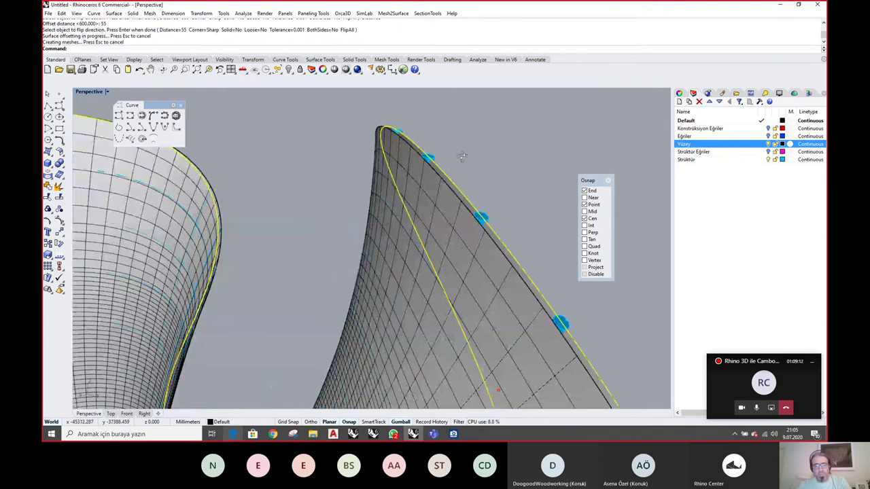
right_click_drag(410, 146, 451, 169)
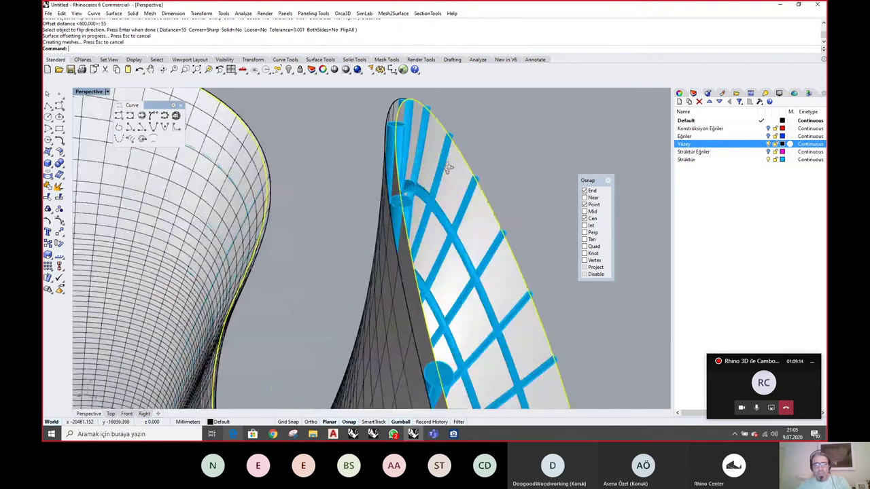
left_click(679, 101)
type("BCKP")
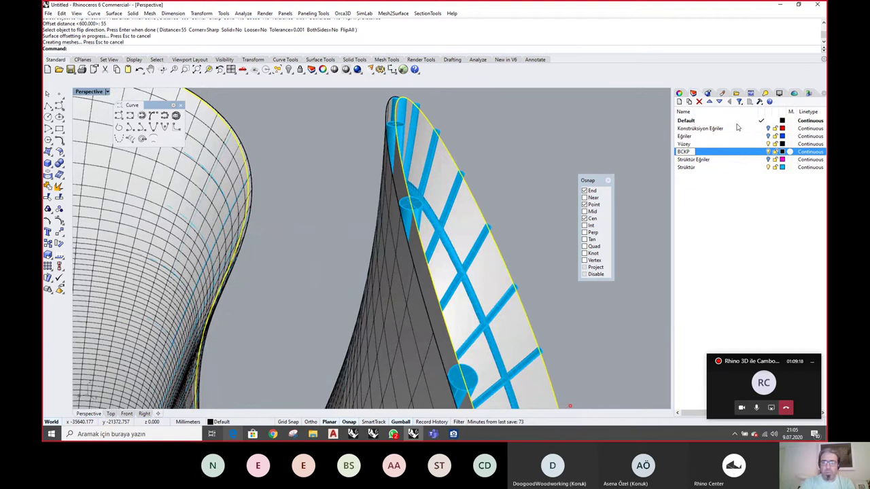
key("Return")
right_click(716, 153)
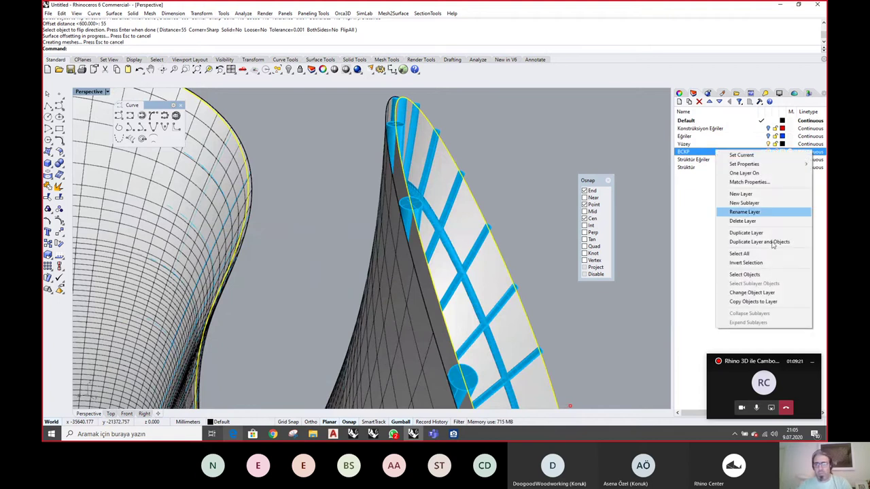
left_click(751, 292)
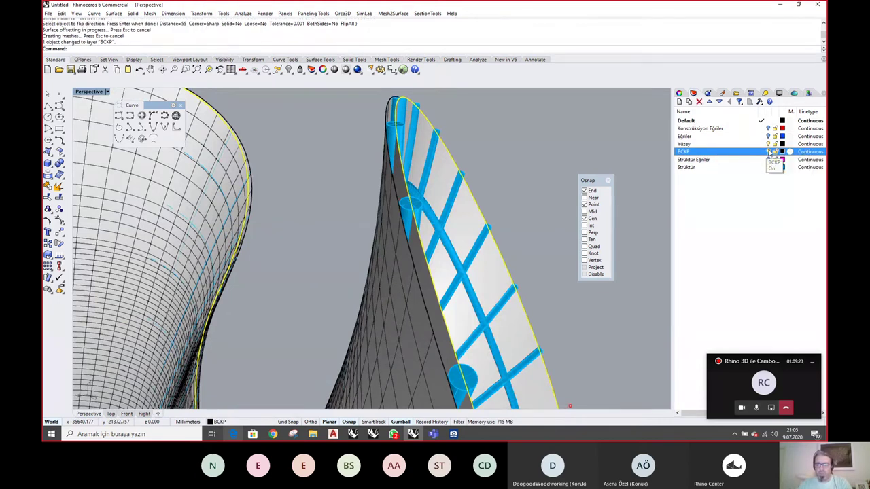
Turn off the BCKP layer and move it to the end of the layer list
left_click(720, 102)
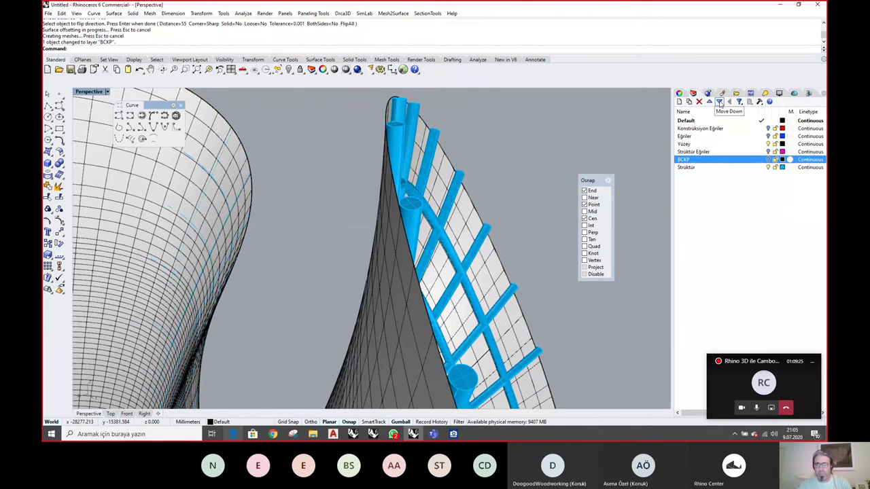
left_click(719, 102)
scroll(403, 214, "down", 2)
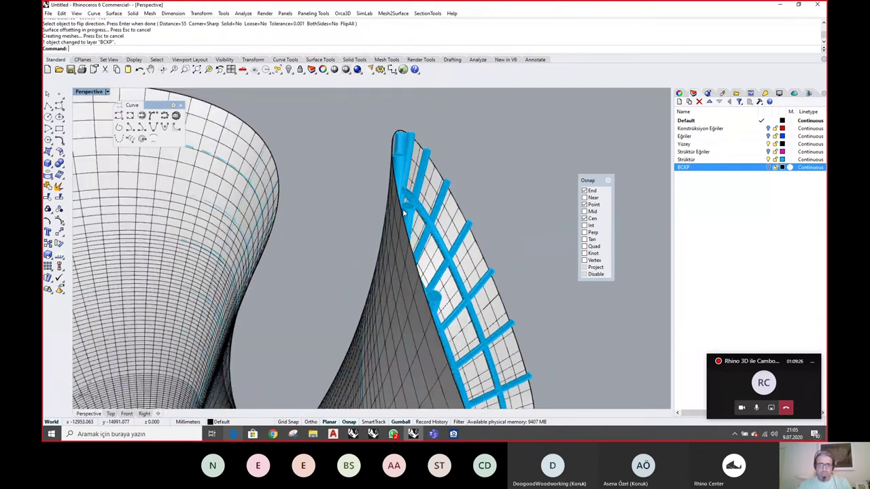
right_click_drag(402, 214, 355, 151)
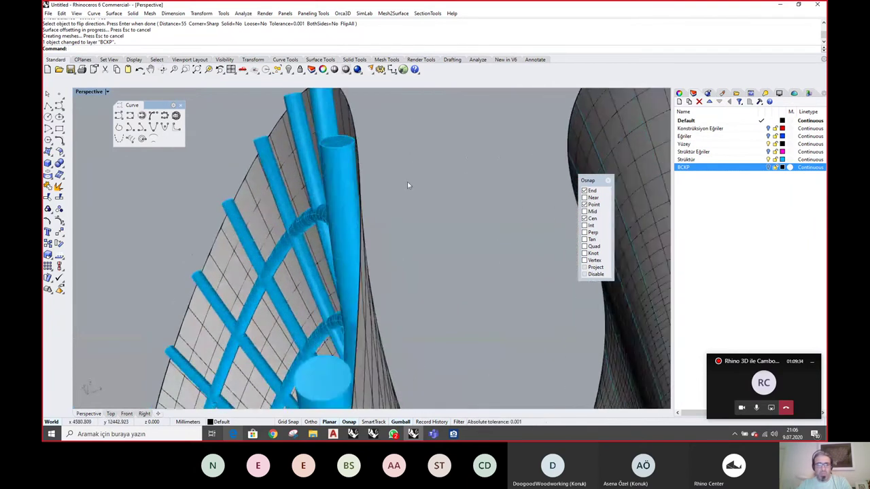
Hide the surface isocurves on all visible surfaces and pipes, and clear the selection
scroll(419, 197, "down", 5)
scroll(421, 206, "down", 5)
right_click_drag(421, 274, 536, 341, "shift")
key("ctrl+a")
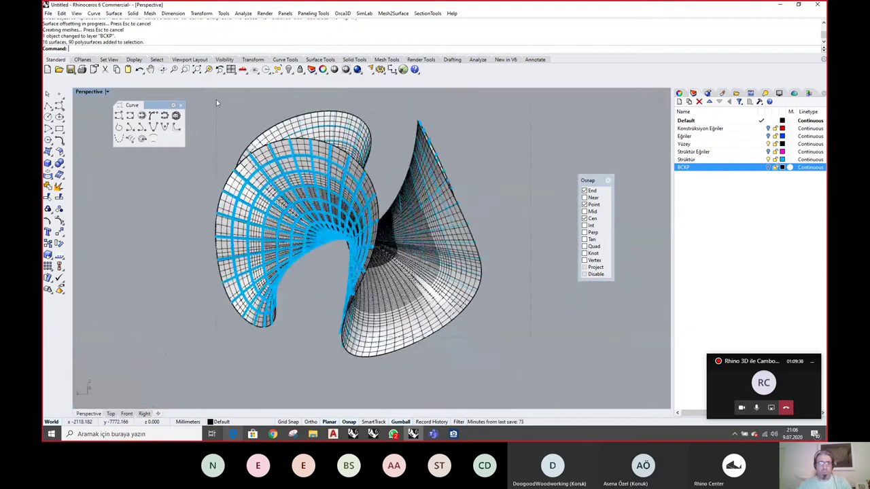
left_click(679, 93)
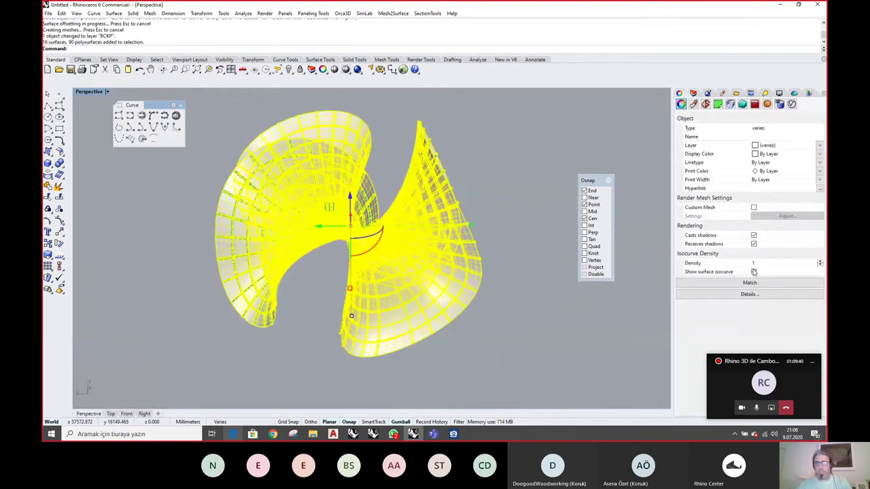
left_click(754, 272)
left_click(495, 315)
mouse_move(496, 314)
right_mouse_down()
mouse_move(467, 242)
mouse_move(502, 240)
right_mouse_up()
Check the edge frame of the pavilion in the reference drawing CAMBOO_DWG-01.jpg, and compare it with the Rhino model
key("alt+Tab")
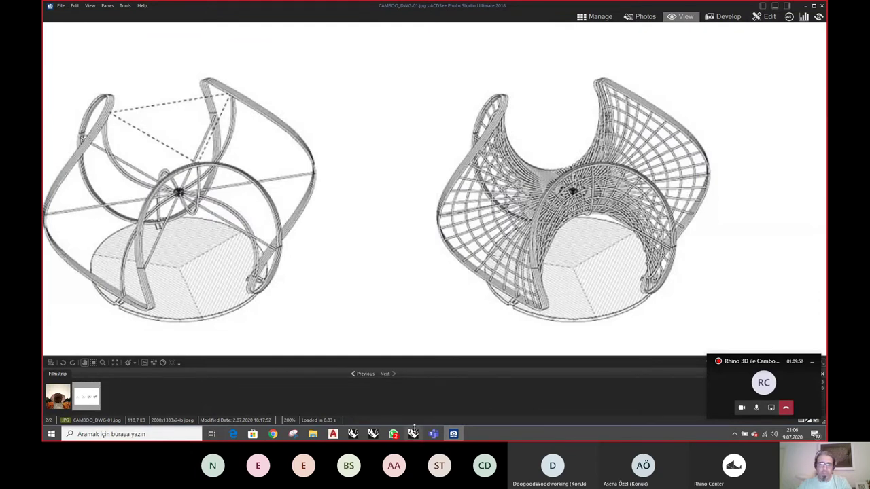
key("alt+Tab")
right_click_drag(491, 302, 475, 325)
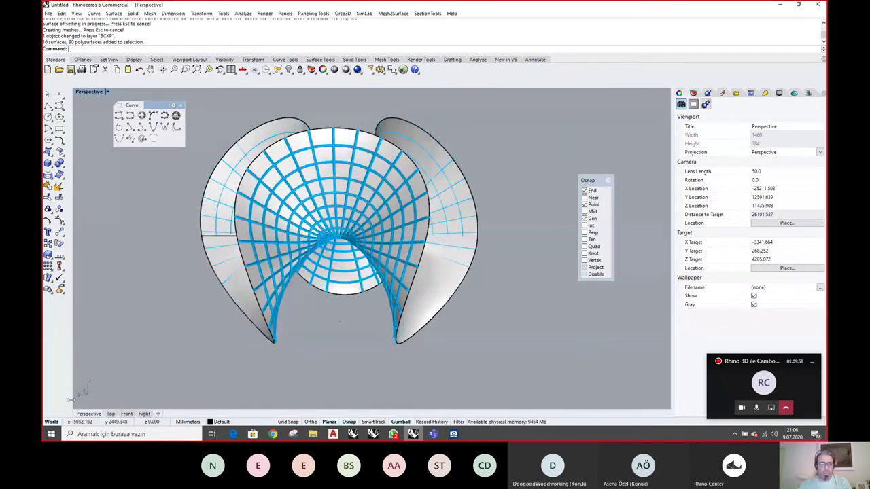
Draw a 100 mm diameter circle in the Right view, just beside the shell's lower tip
key("ctrl+F1")
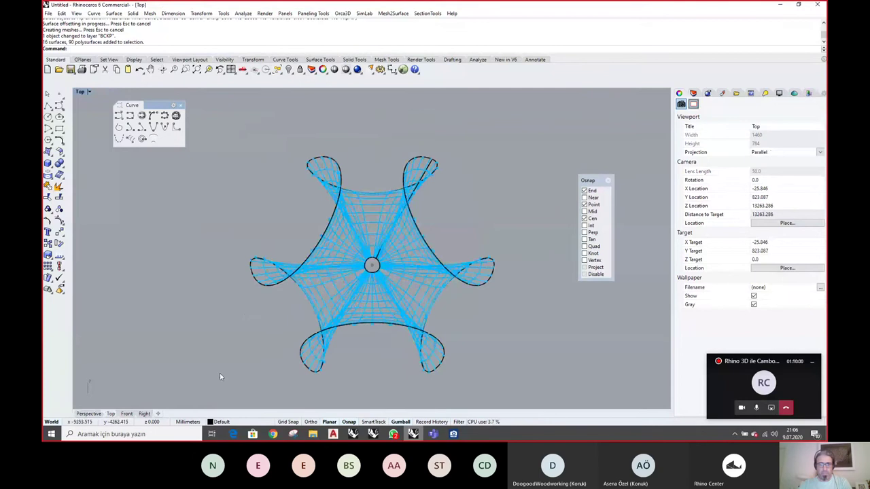
left_click(144, 414)
scroll(408, 292, "down", 3)
right_click_drag(447, 319, 418, 258)
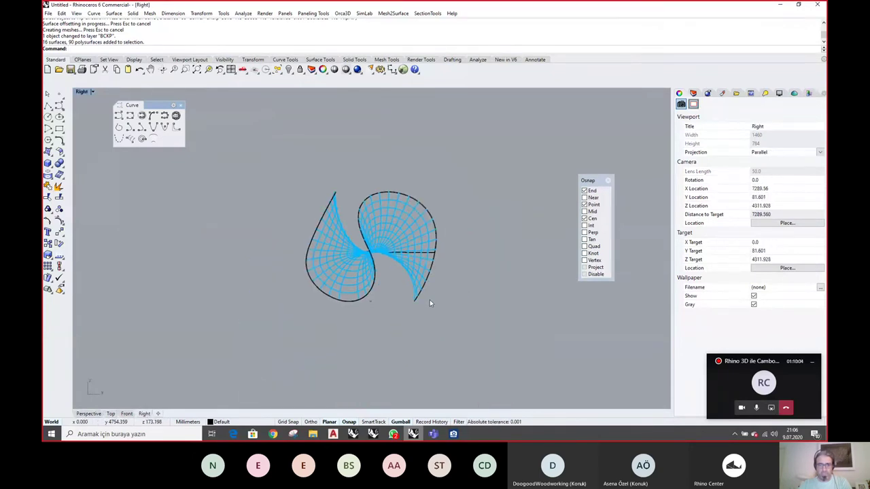
scroll(430, 300, "up", 6)
left_click(48, 116)
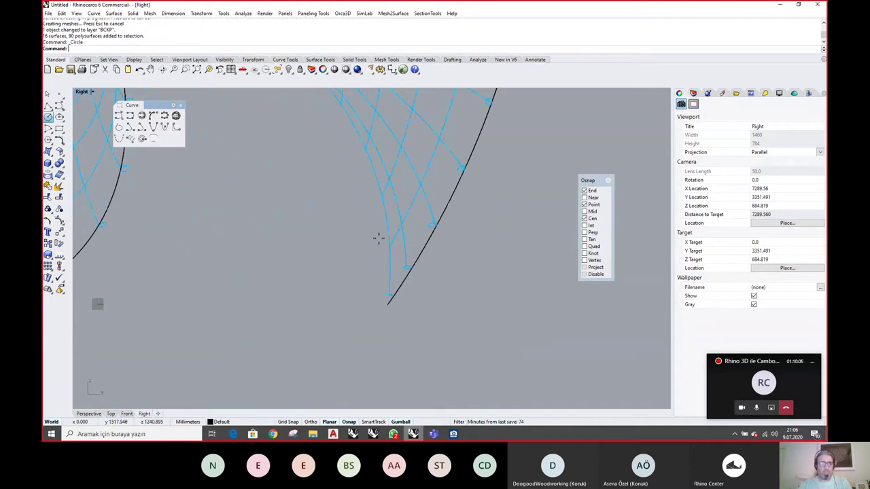
left_click(428, 307)
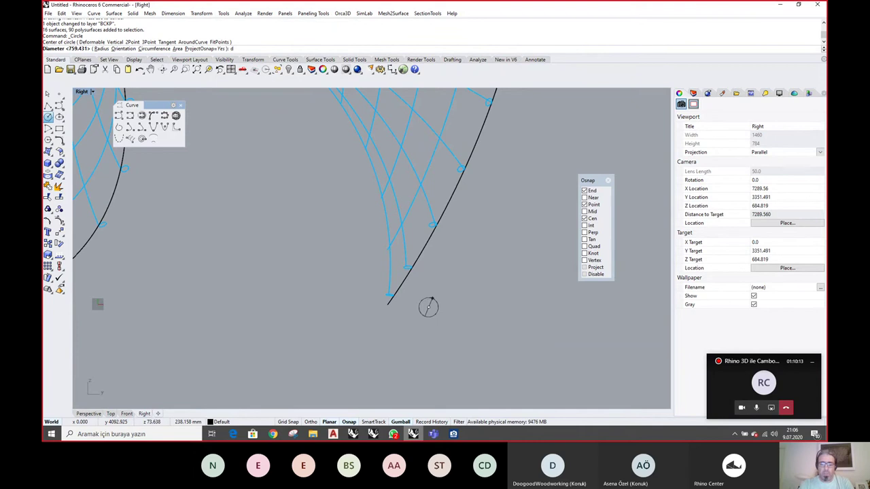
type("100")
key("Return")
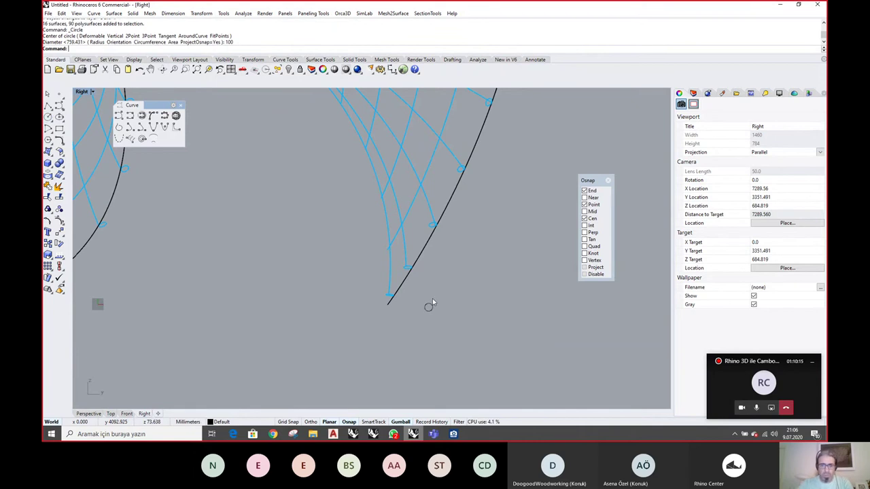
Copy the circle five times with only the Quad snap active, forming a horizontal row of touching circles
scroll(432, 298, "up", 5)
left_click_drag(403, 268, 352, 267)
right_click_drag(352, 267, 314, 247)
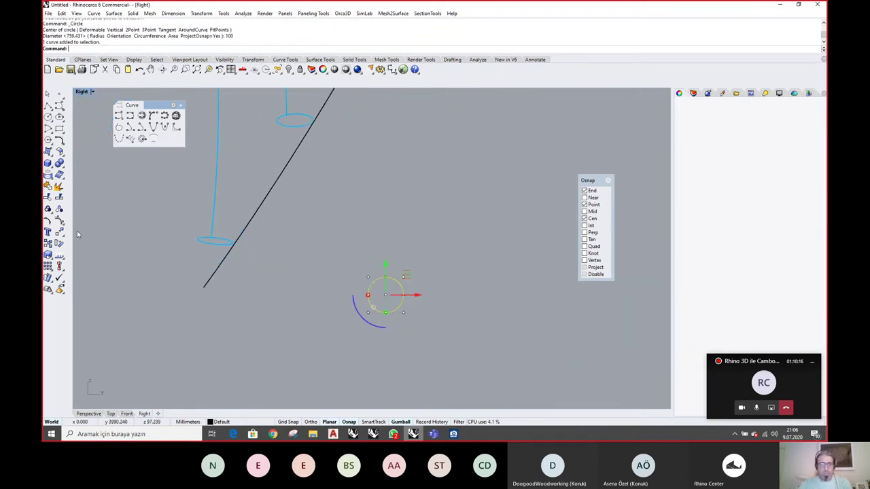
left_click(47, 243)
key("c")
key("Return")
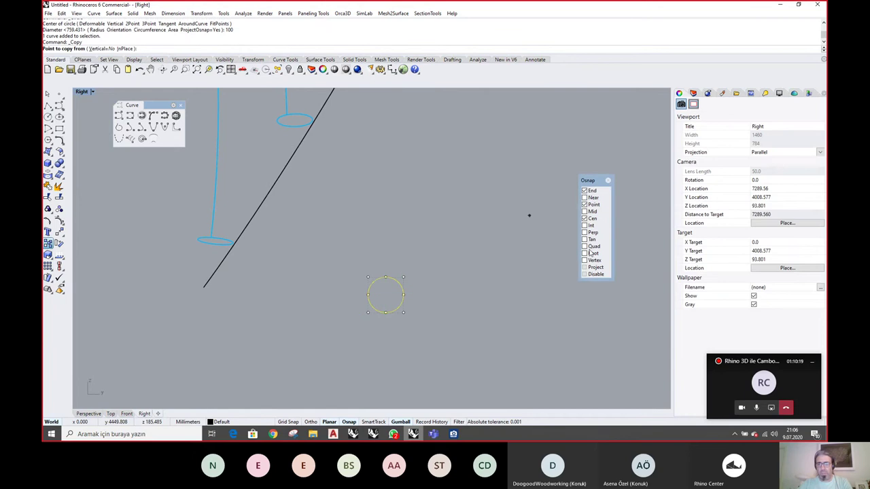
right_click(590, 246)
left_click(368, 295)
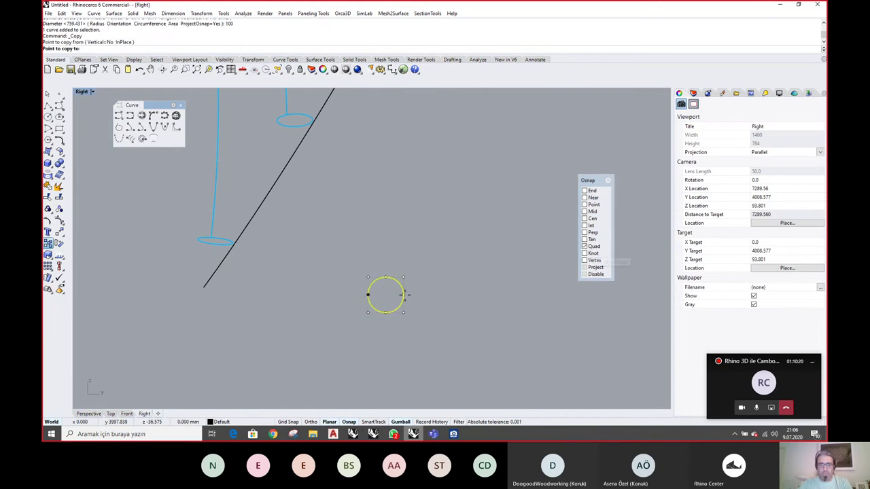
left_click(403, 295)
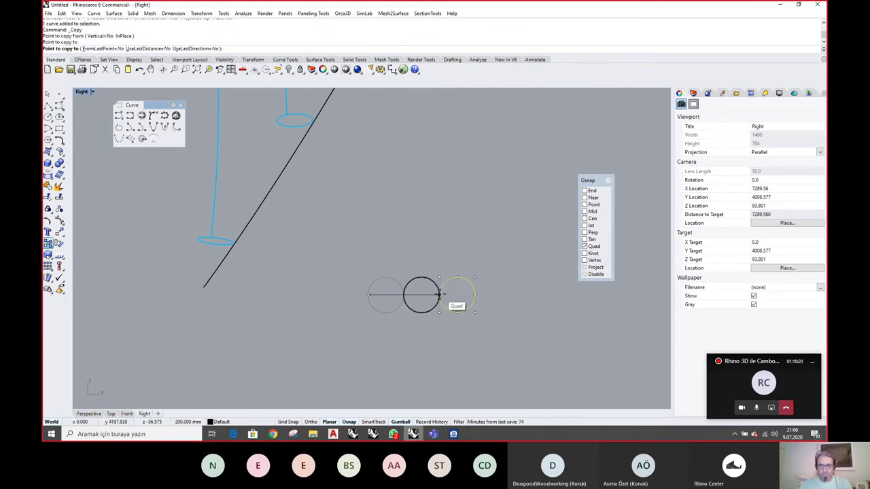
left_click(439, 295)
left_click(475, 295)
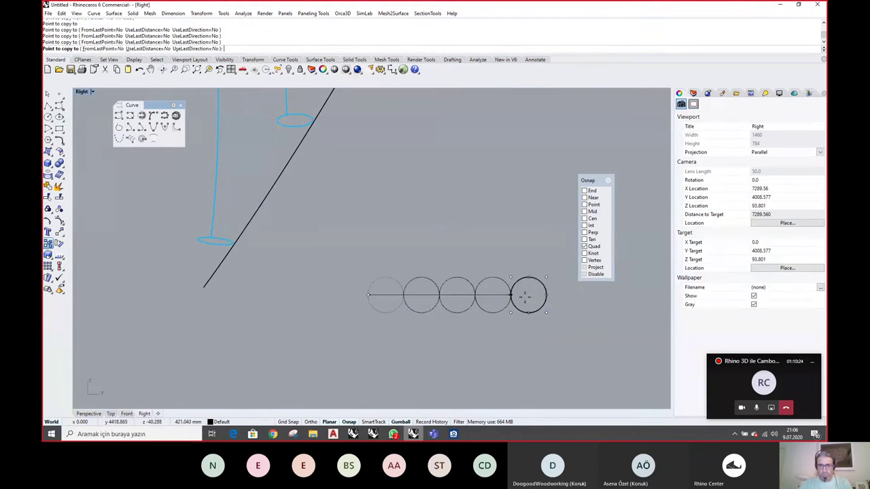
left_click(511, 294)
right_click(577, 336)
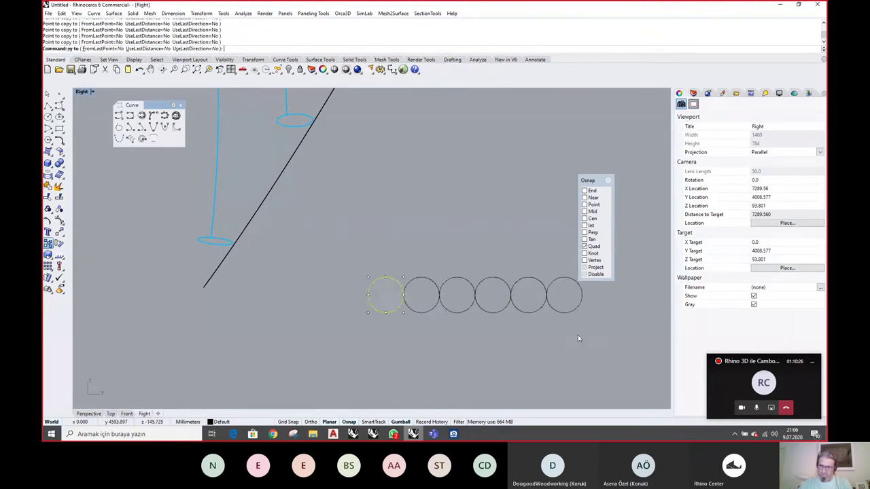
Move the row of six circles by the third circle's top quadrant onto the lowest point of the shell's edge curve
left_click_drag(591, 339, 340, 259)
mouse_move(490, 270)
right_mouse_down()
mouse_move(473, 278)
mouse_move(484, 281)
right_mouse_up()
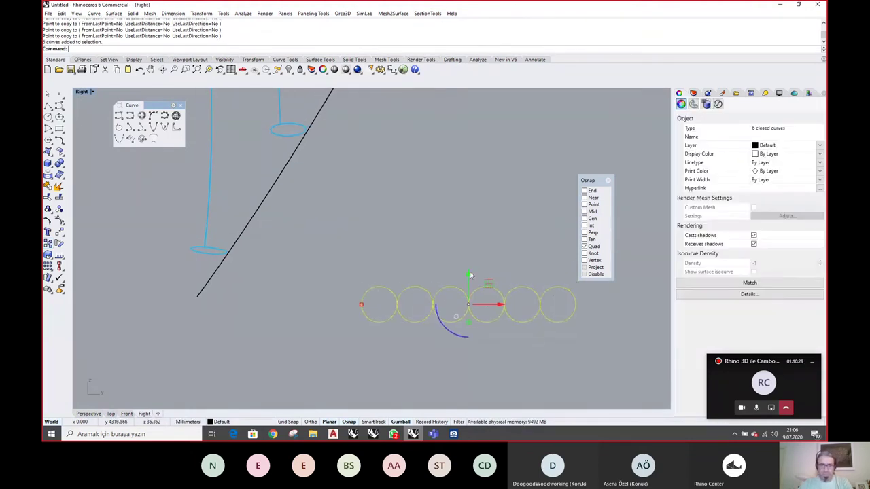
type("M")
key("Return")
left_click(450, 287)
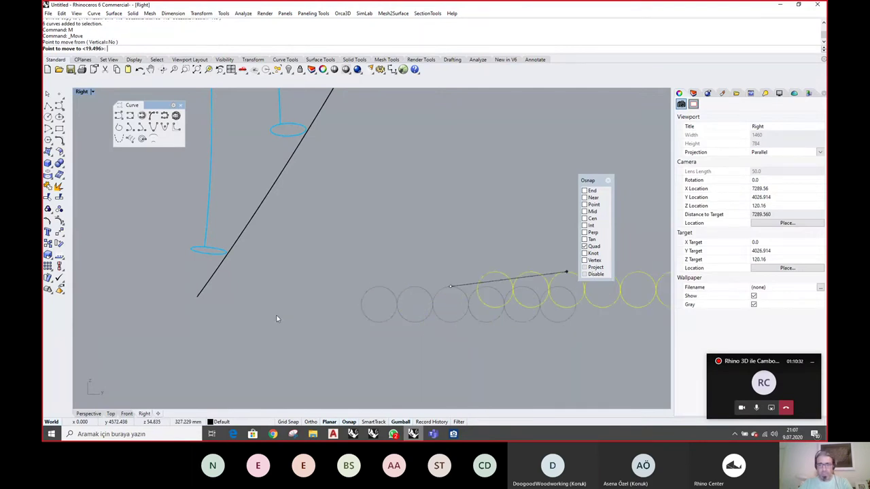
left_click(197, 299)
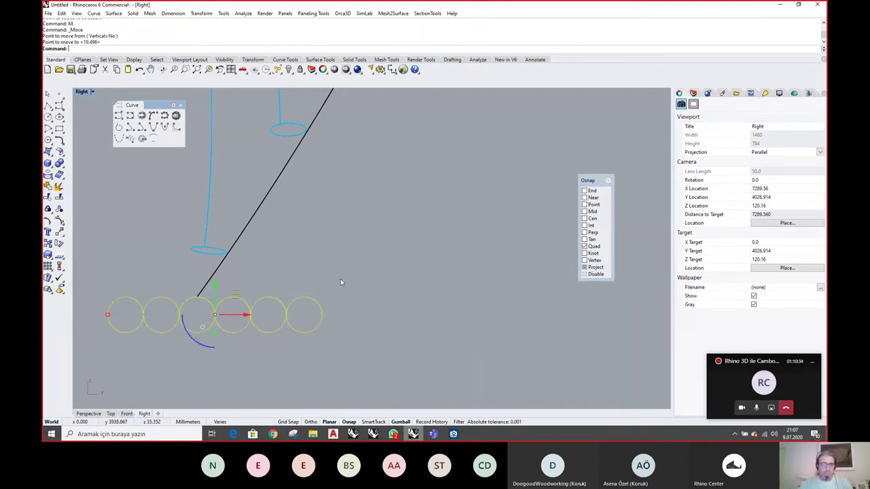
scroll(349, 284, "down", 5)
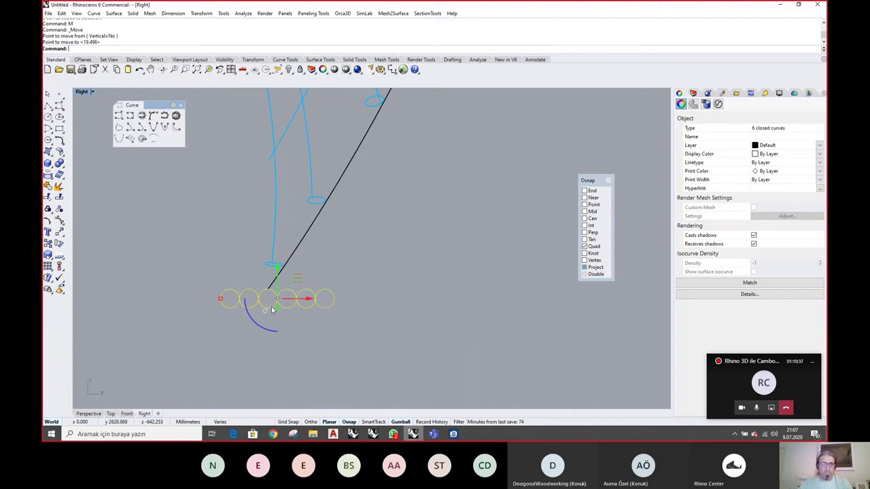
Check in the Perspective view how the circle row sits against the shell's lower edge, and clear the selection
key("ctrl+F4")
middle_click(439, 348)
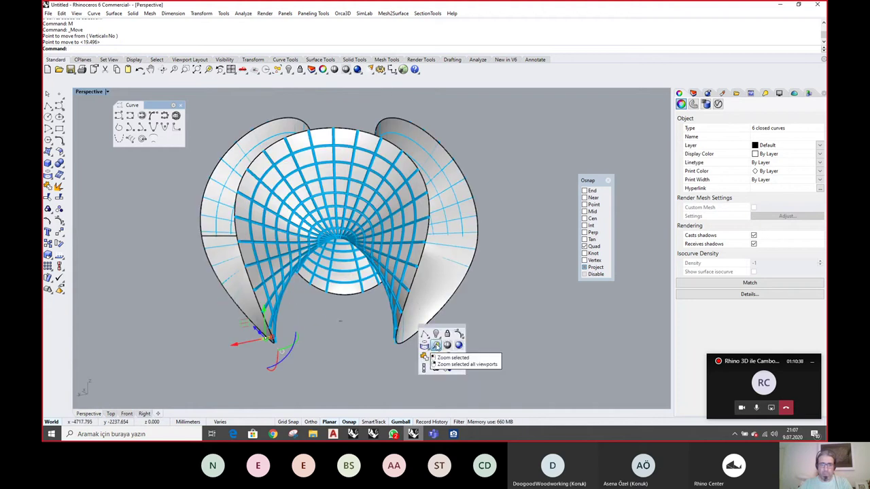
left_click(436, 345)
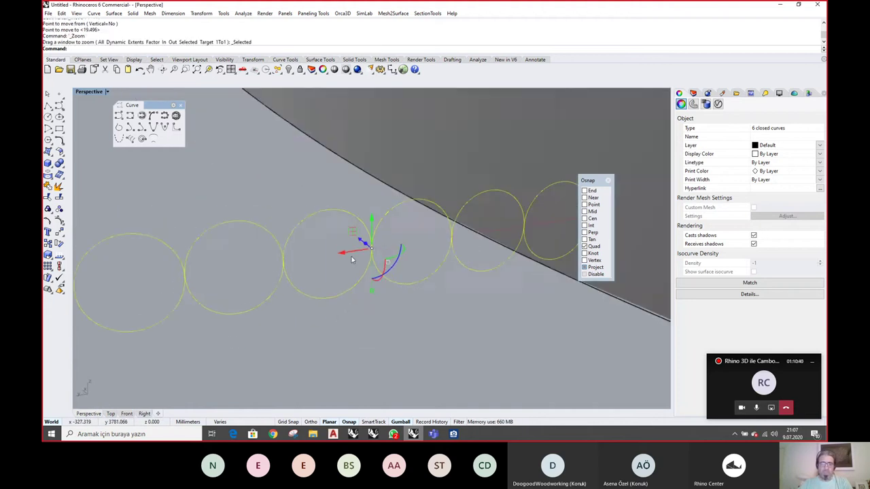
right_click_drag(351, 259, 398, 318)
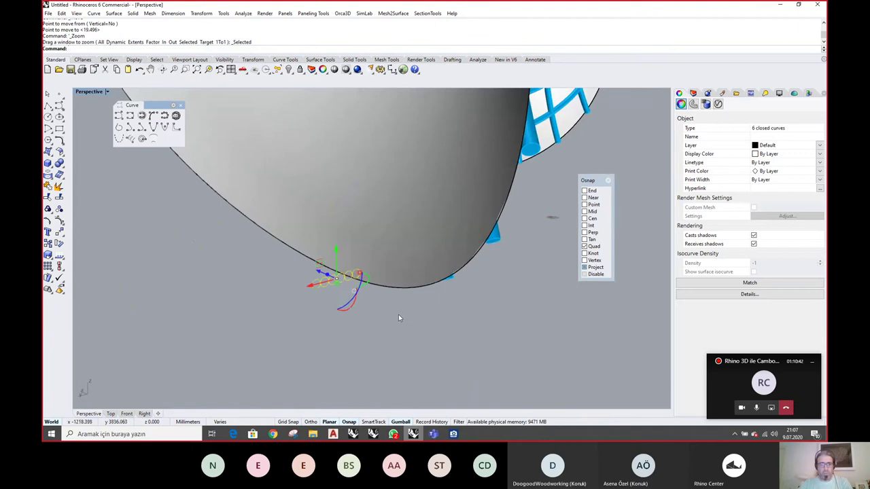
left_click(398, 317)
scroll(355, 280, "up", 7)
mouse_move(378, 256)
right_mouse_down()
mouse_move(369, 260)
mouse_move(378, 249)
right_mouse_up()
Sweep the innermost circle along the shell's edge curve with Sweep 1 Rail, Freeform style and unchanged cross sections
left_click(113, 13)
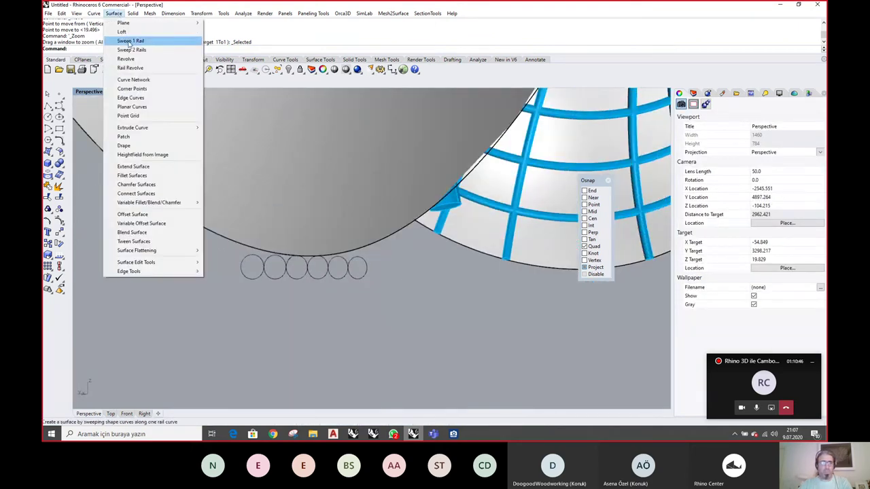
left_click(126, 42)
left_click(375, 243)
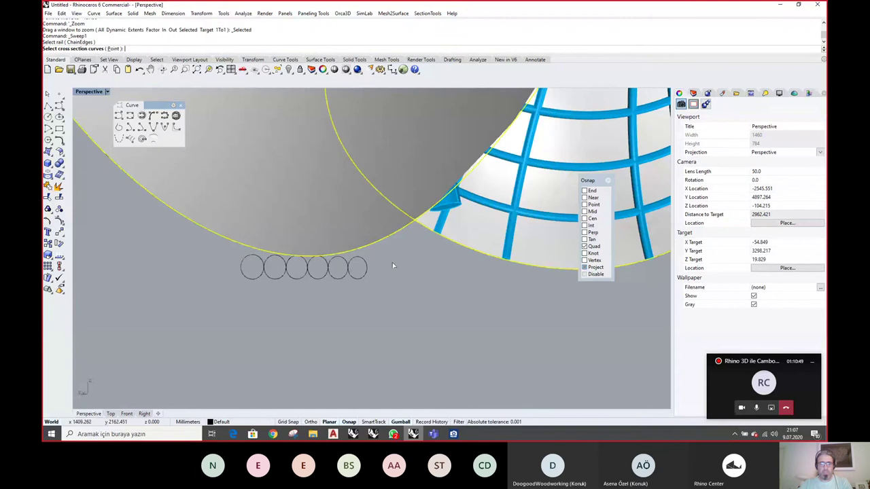
left_click(370, 264)
key("Return")
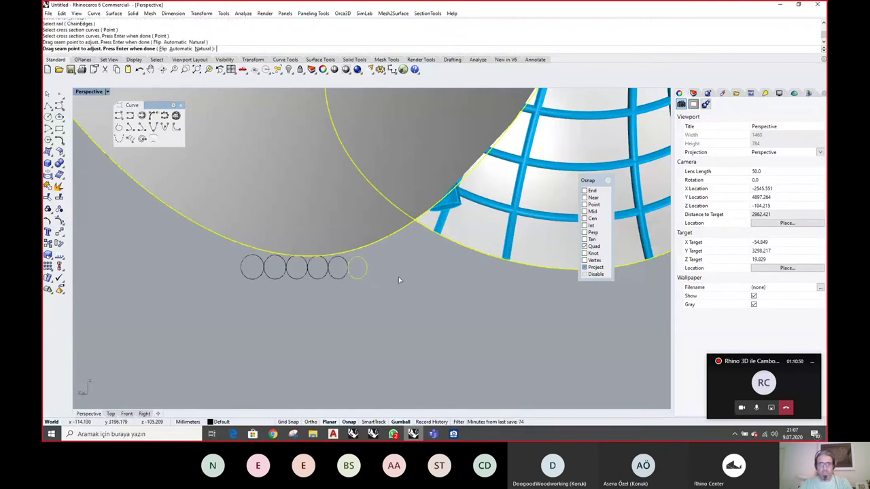
key("Return")
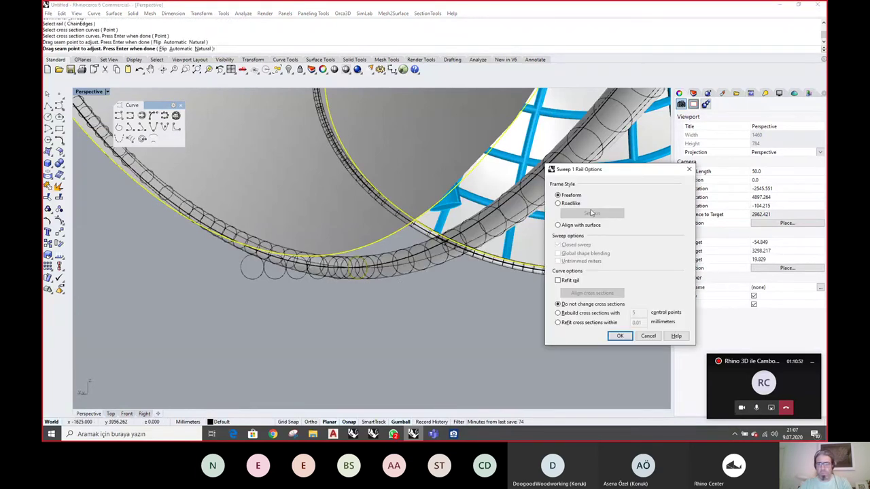
right_click_drag(378, 274, 360, 299)
left_click(619, 336)
Sweep the second circle from the inner end along the same edge curve with the same one-rail options
right_click_drag(409, 284, 335, 234)
right_click(336, 235)
left_click(348, 237)
left_click(338, 259)
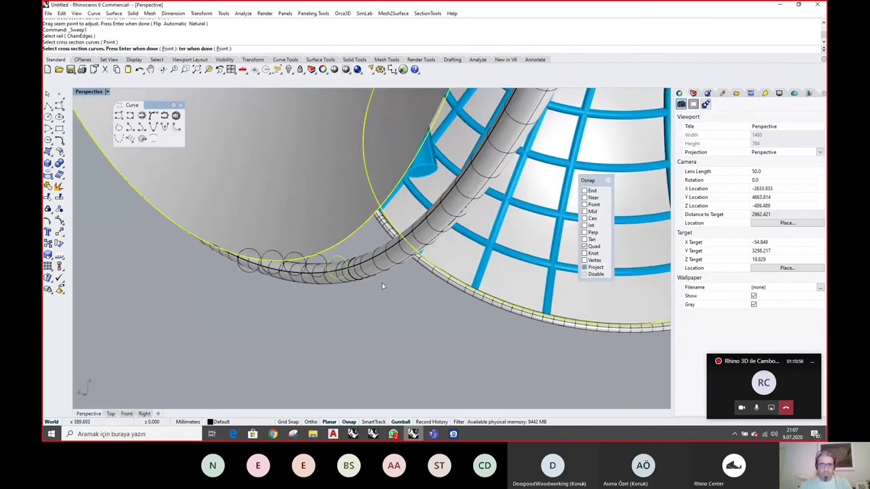
key("Return")
key("Return")
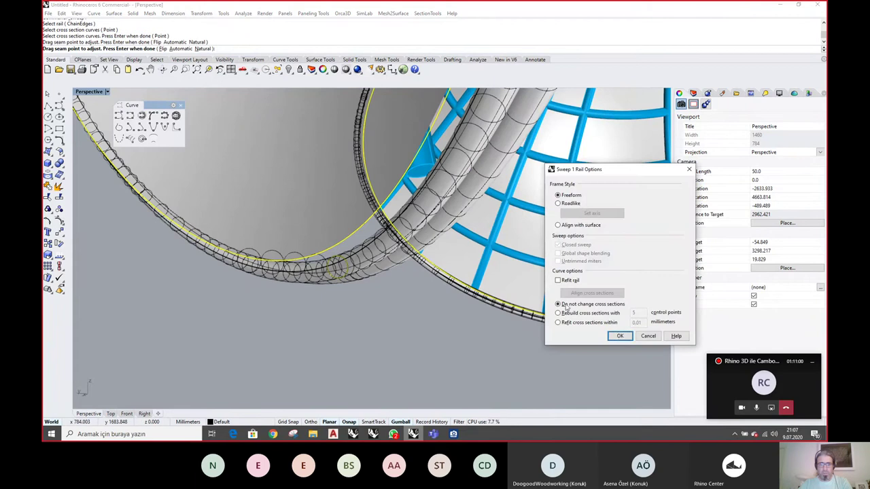
left_click(617, 337)
Sweep the third circle from the inner end along the edge curve, keeping the Freeform frame style
key("Return")
left_click(316, 258)
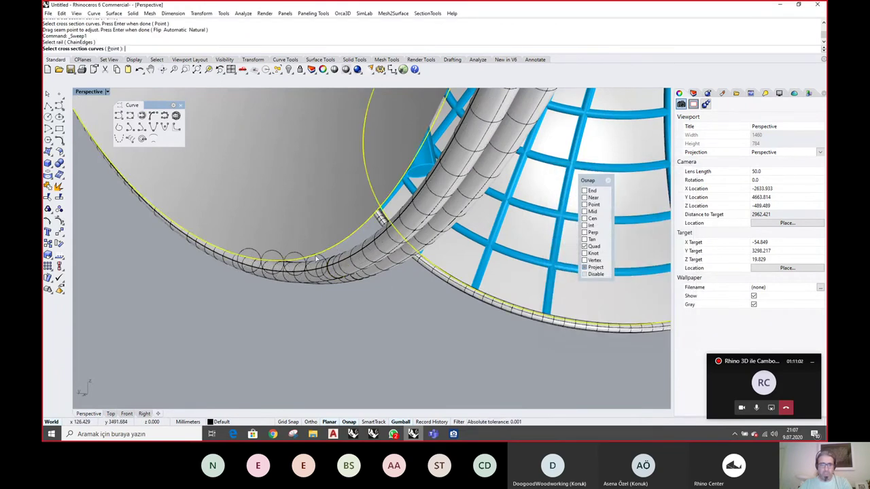
left_click(323, 261)
key("Return")
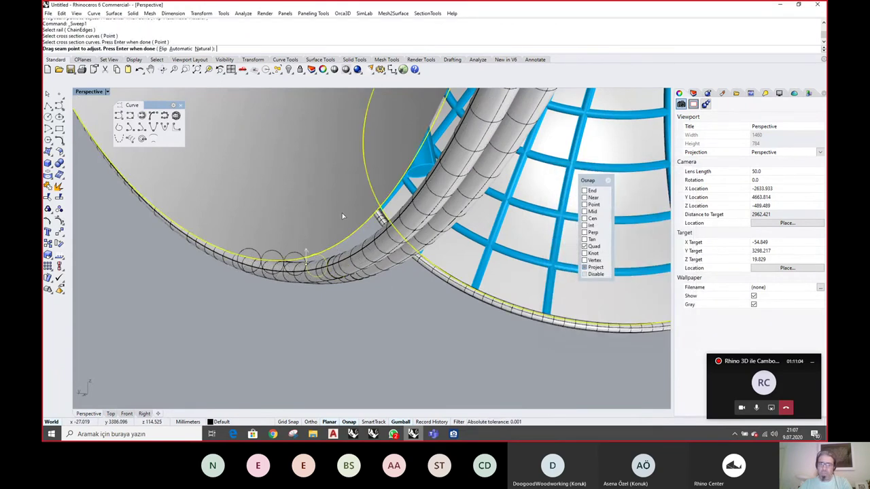
key("Return")
key("Return")
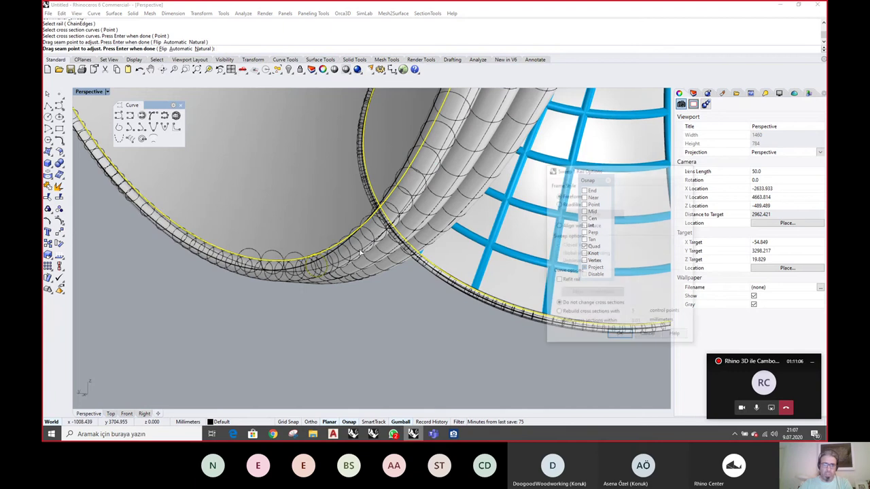
left_click(620, 335)
Switch the Perspective view to Wireframe display and lock the three swept tubes
scroll(315, 262, "up", 3)
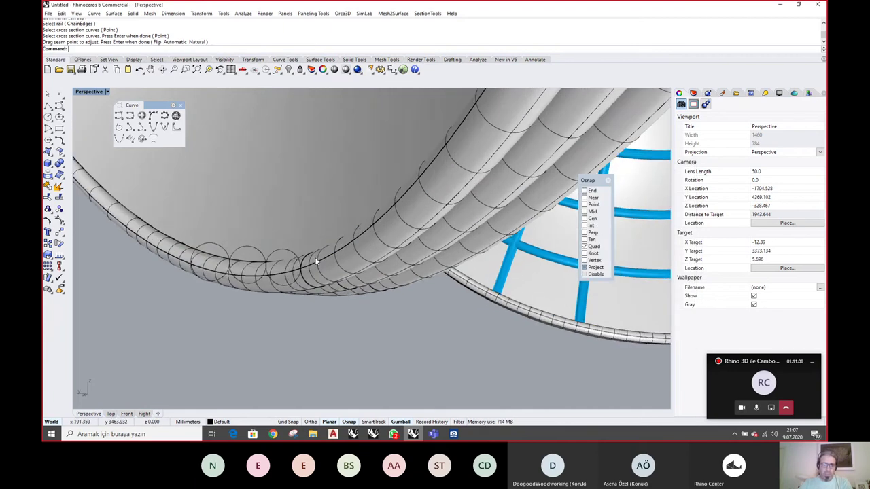
right_click_drag(281, 262, 419, 341)
middle_click(329, 265)
left_click(334, 265)
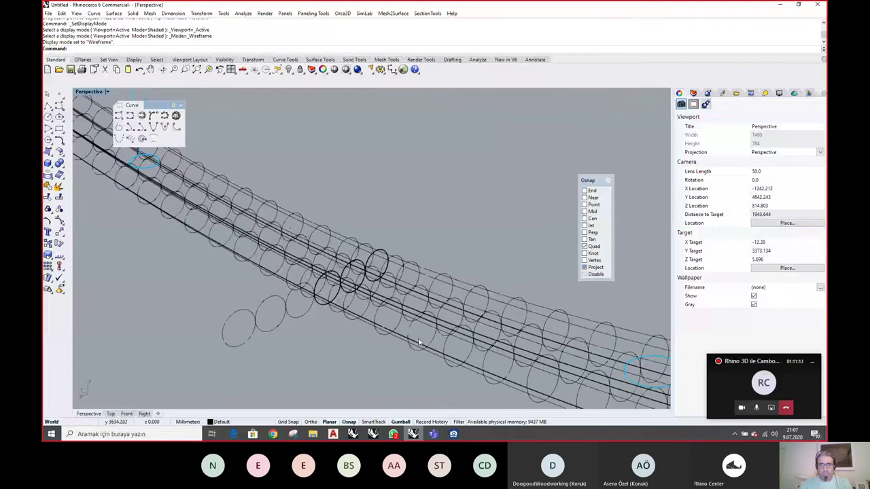
left_click(408, 338)
left_click(427, 309, "shift")
left_click(439, 285, "shift")
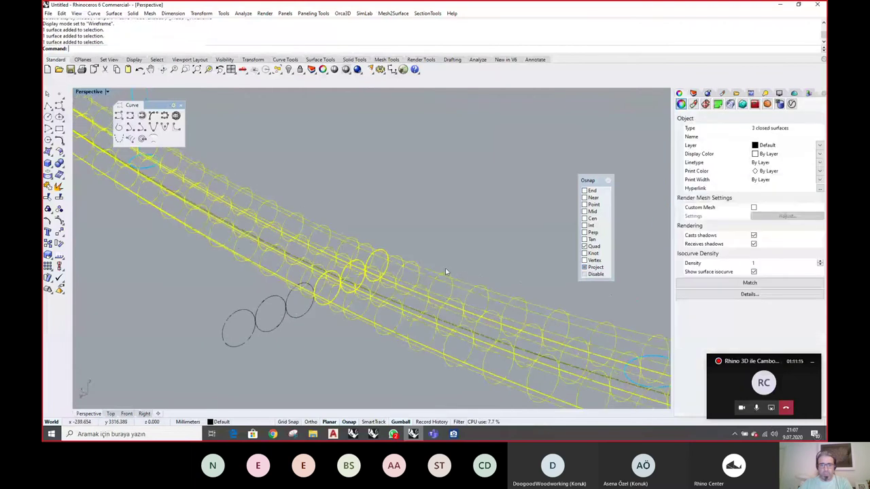
middle_click(445, 267)
left_click(451, 253)
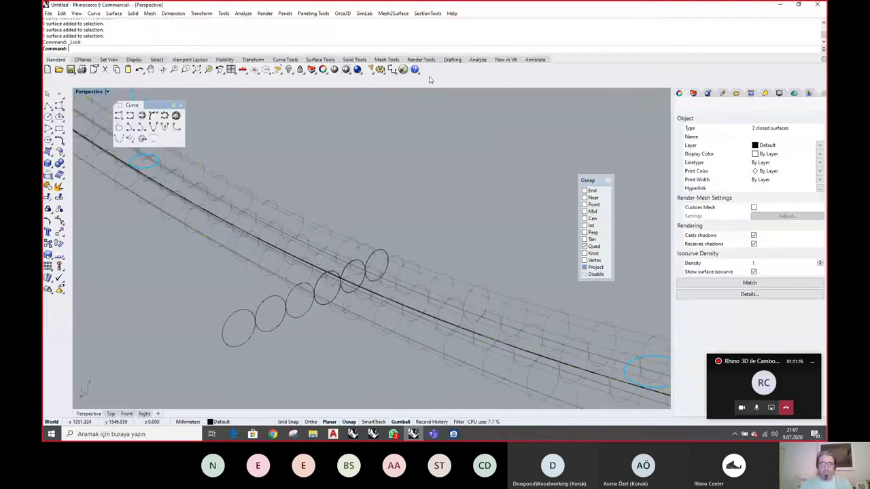
Sweep the fourth circle of the row along the shell's edge curve with Sweep 1 Rail
right_click(485, 38)
left_click(515, 85)
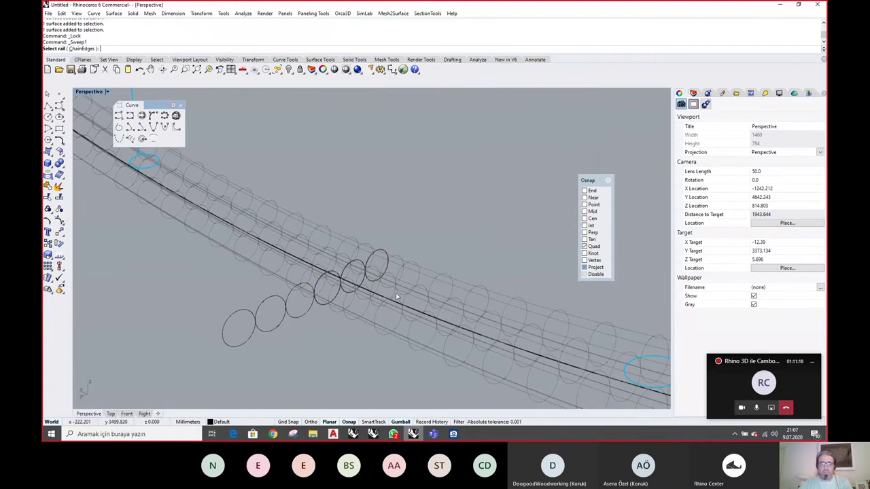
left_click(395, 294)
left_click(304, 314)
key("Return")
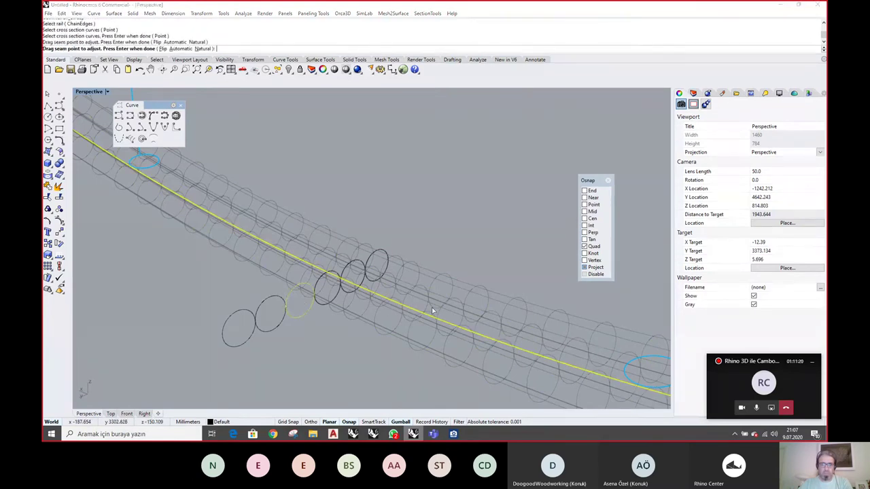
key("Return")
left_click(610, 335)
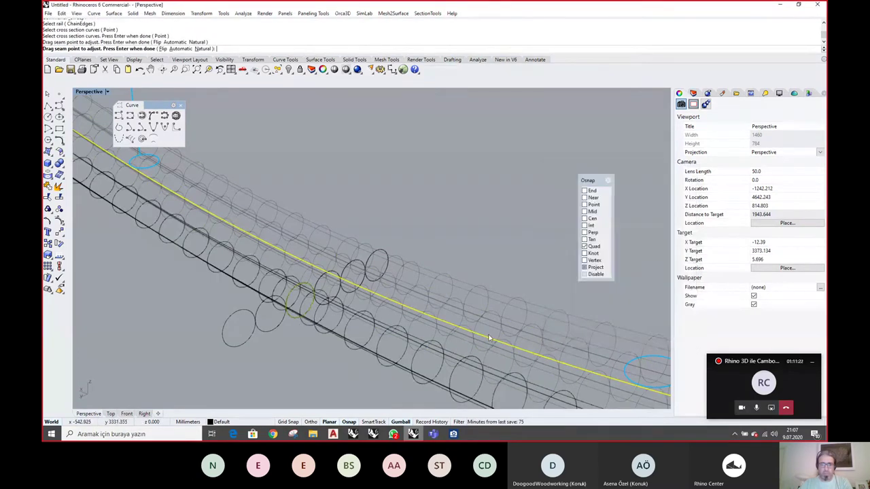
Sweep the fifth circle of the row along the edge curve with the same one-rail options
right_click(444, 324)
left_click(426, 315)
left_click(278, 328)
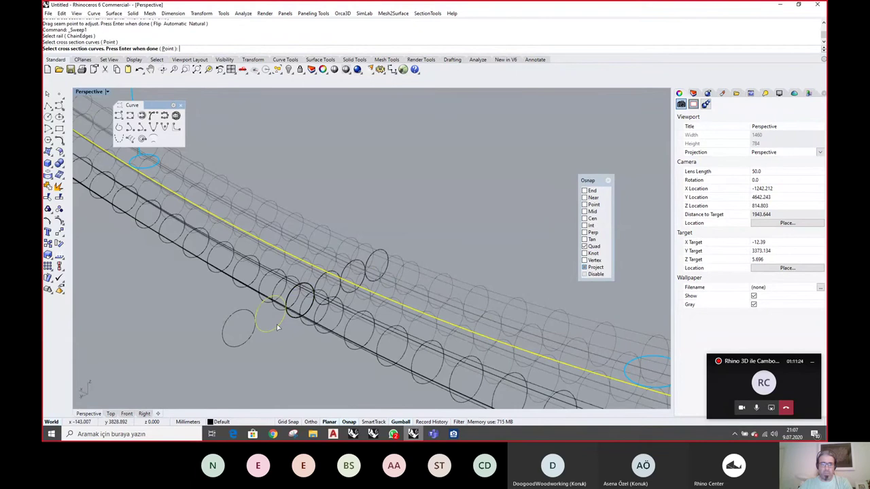
key("Return")
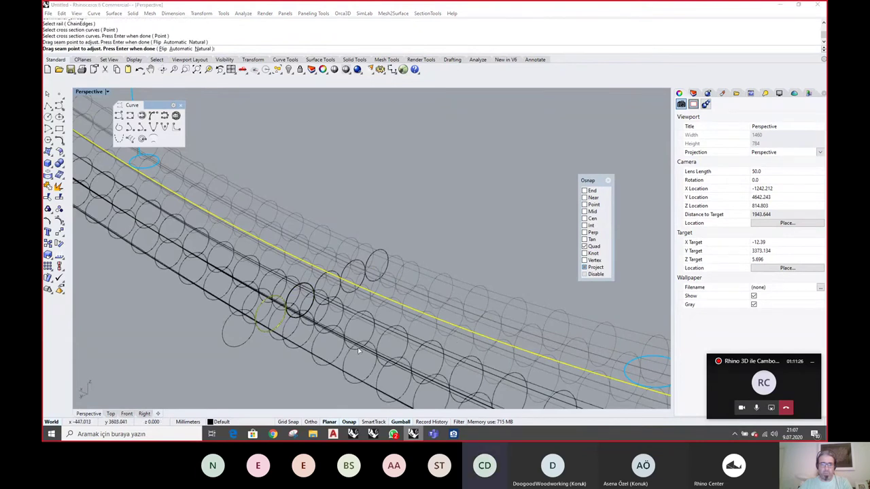
key("Return")
left_click(618, 335)
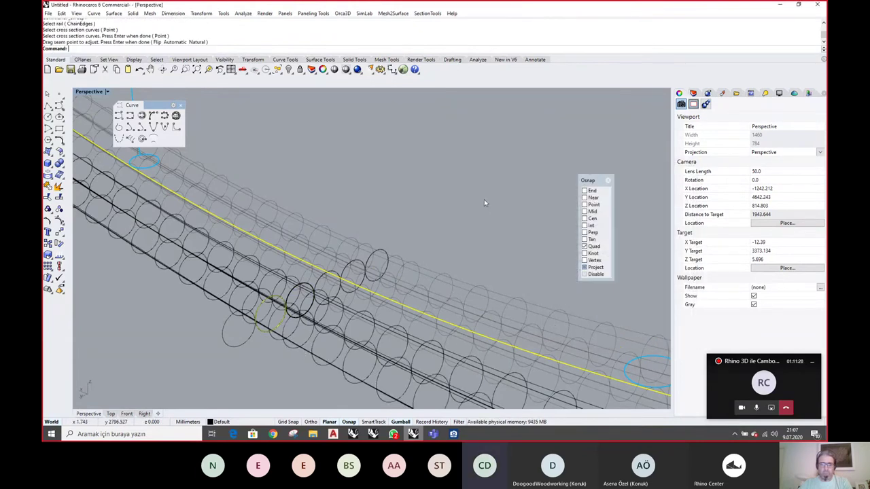
Sweep the outermost sixth circle along the edge curve with the Freeform frame style to complete the frame
key("Return")
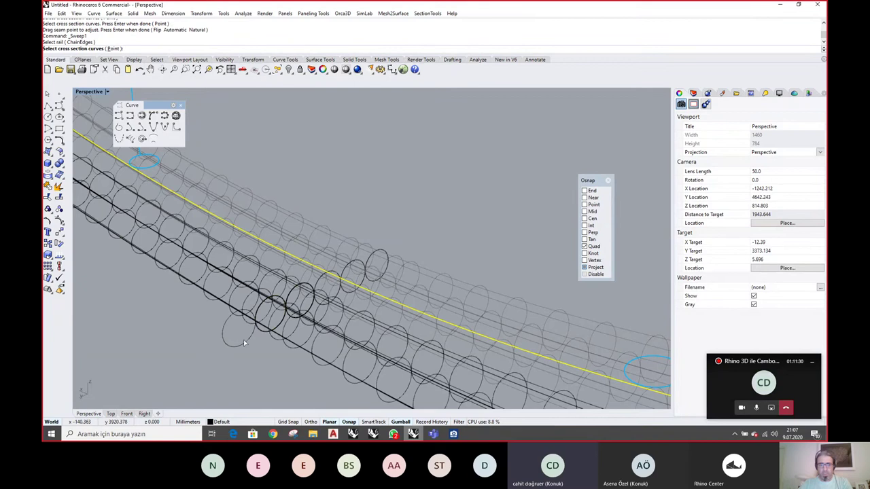
left_click(243, 340)
key("Return")
key("Return")
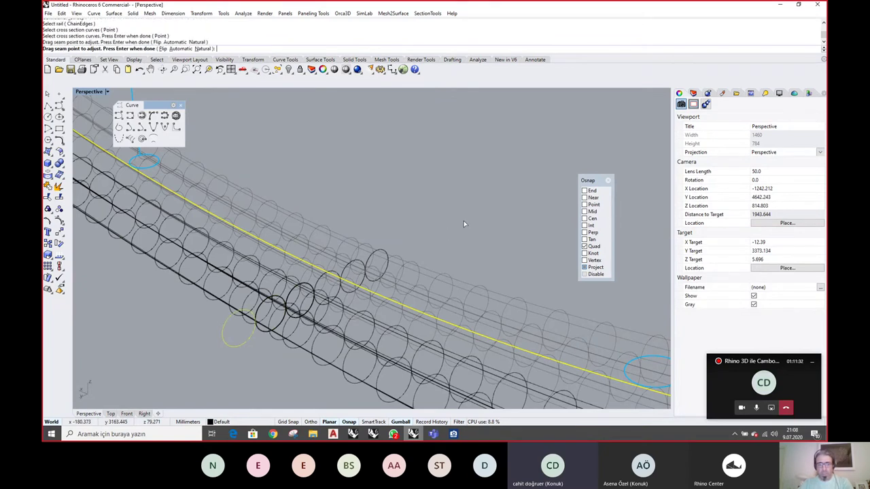
left_click(629, 337)
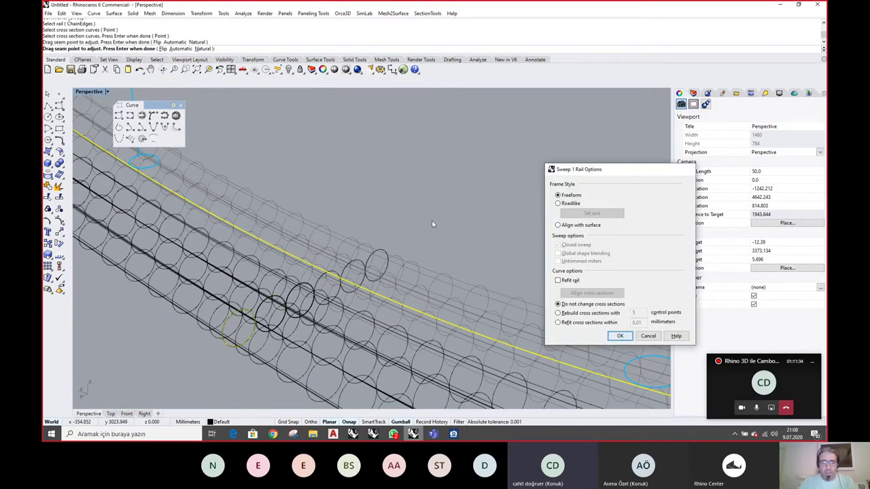
Examine the six-tube edge frame around the whole pavilion in the wireframe Perspective view
scroll(407, 205, "down", 14)
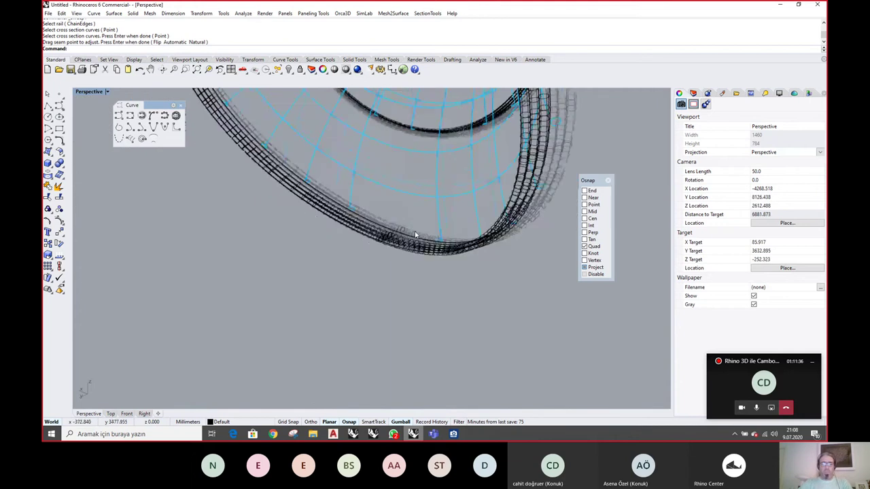
right_click_drag(414, 231, 365, 287, "shift")
scroll(369, 272, "down", 4)
scroll(369, 272, "down", 7)
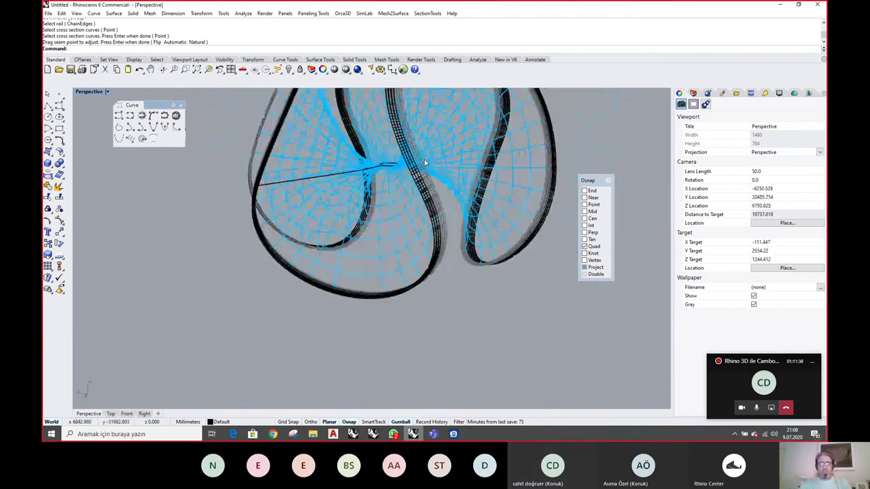
right_click_drag(424, 159, 419, 256, "shift")
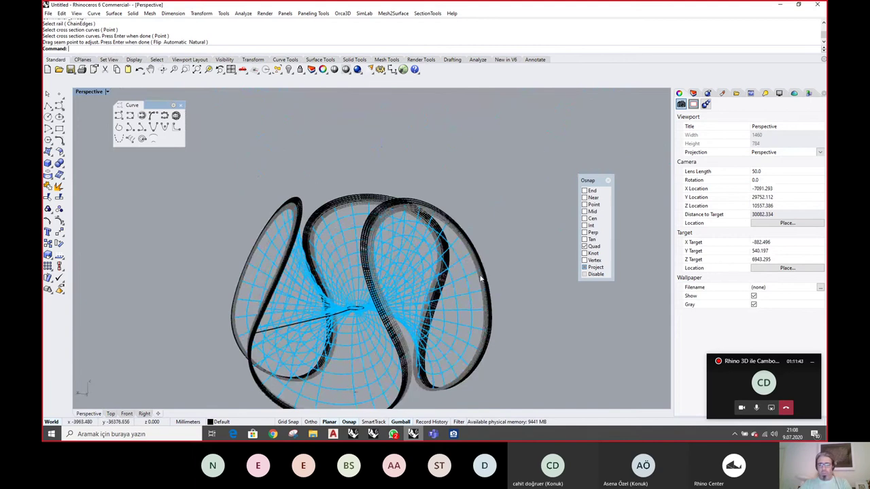
right_click_drag(480, 278, 342, 182)
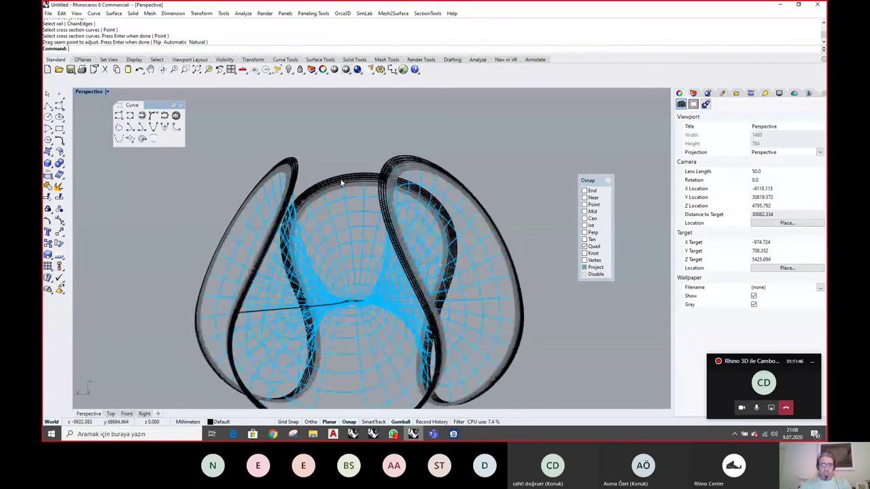
scroll(358, 141, "up", 4)
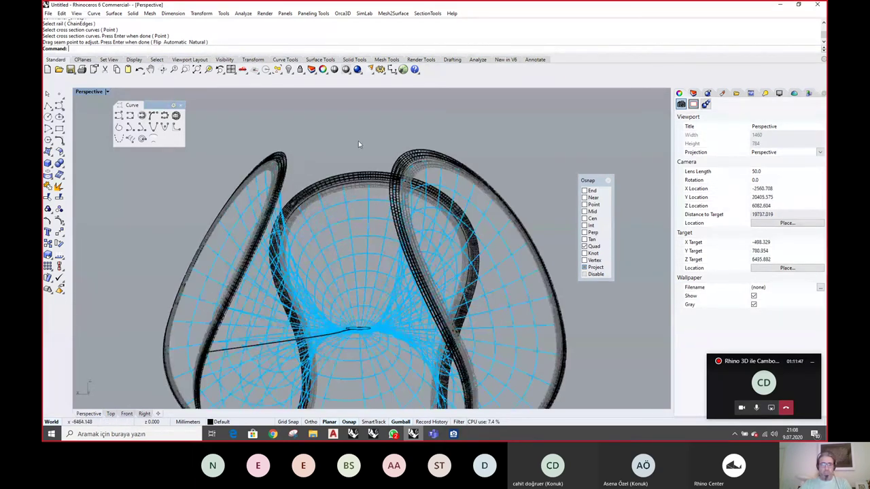
Unlock the three locked tubes and set the Perspective view back to Shaded display
middle_click(404, 133)
left_click(411, 119)
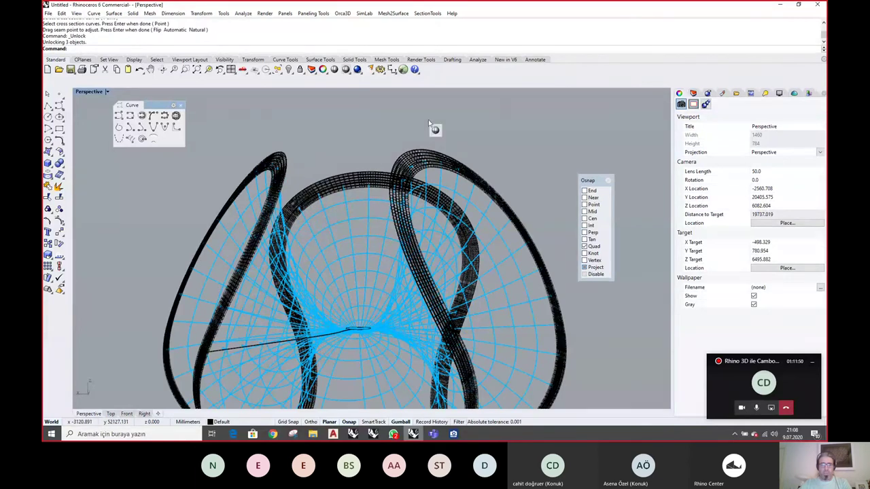
middle_click(428, 125)
left_click(434, 131)
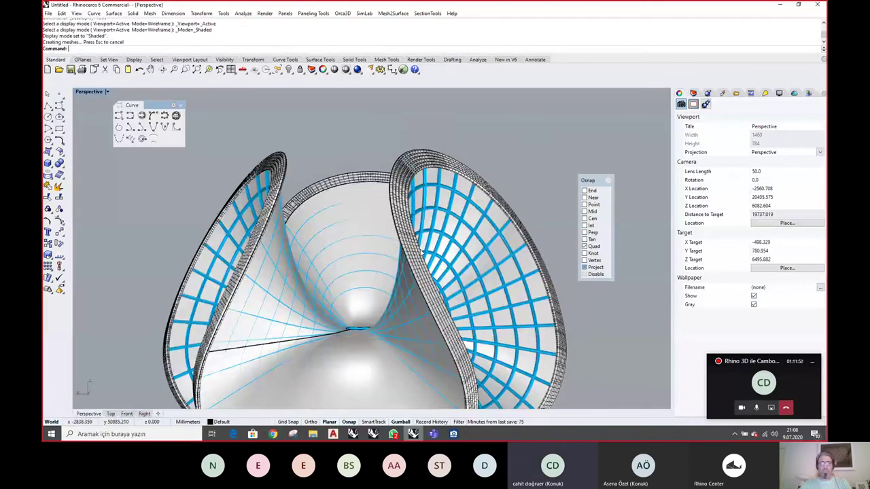
right_click_drag(419, 250, 419, 216)
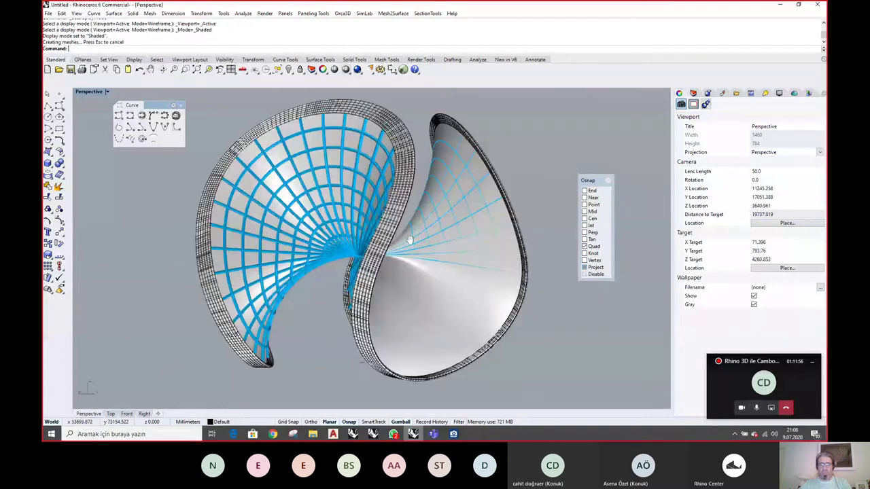
scroll(208, 321, "down", 2)
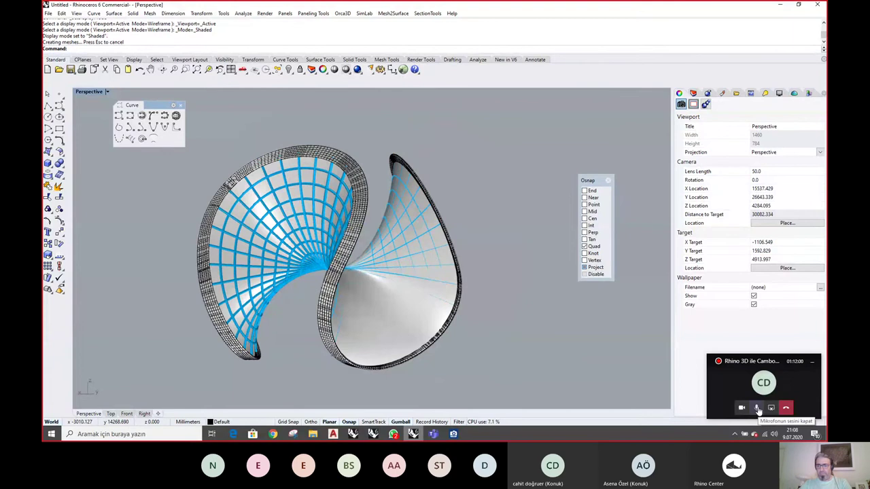
Mute the microphone in the Teams meeting
left_click(758, 408)
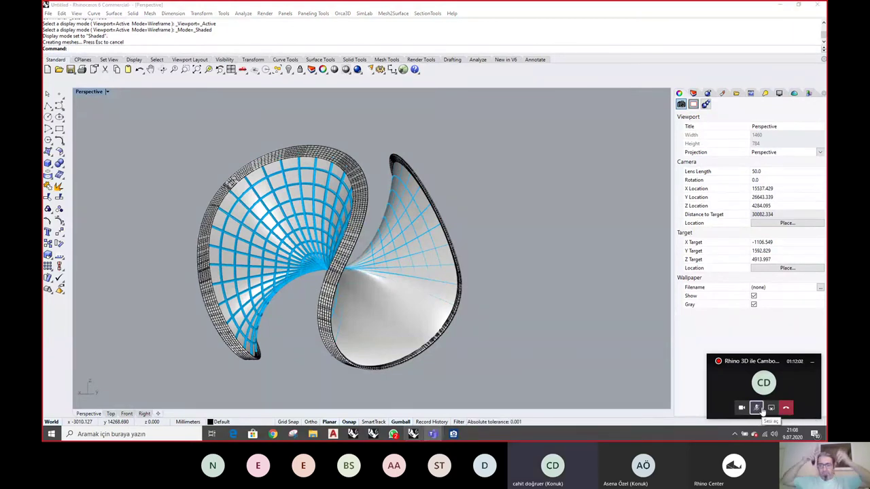